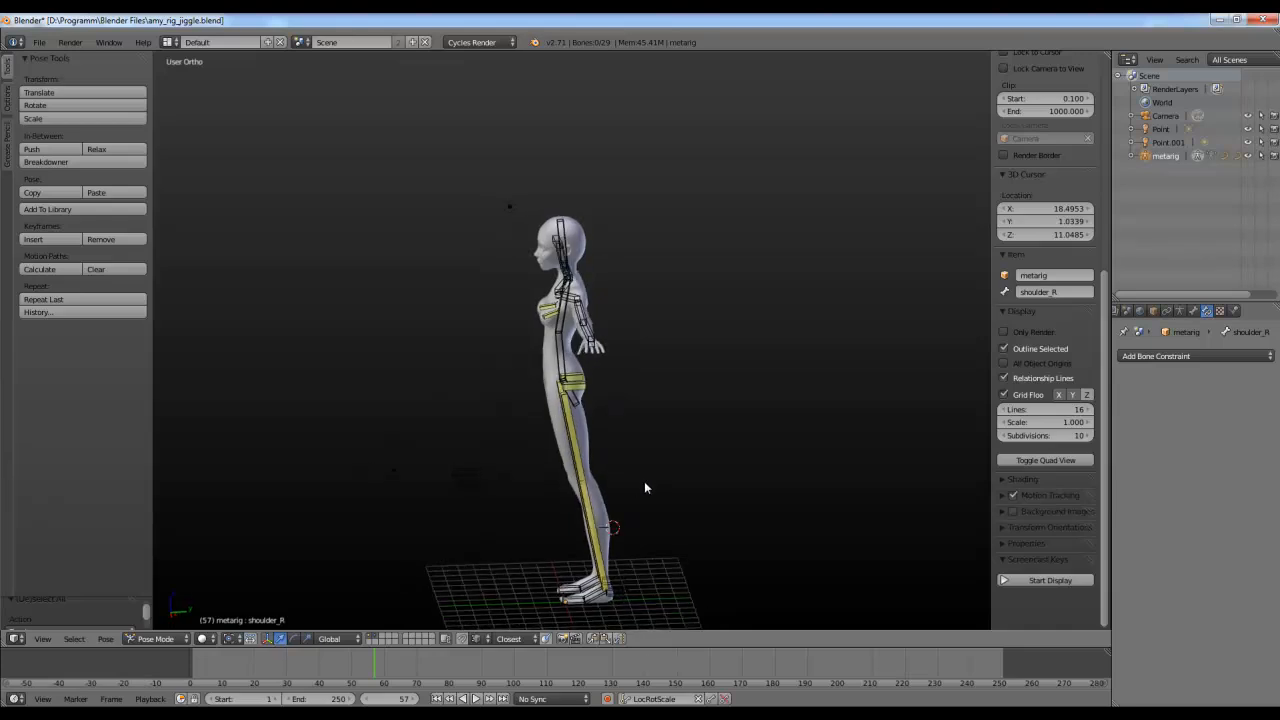
Step: Examine the posed character rig from several sides, including its arms, chest, hip and leg bones
{"action": "scroll", "coordinate": [632, 480], "scroll_direction": "up", "scroll_amount": 1}
{"action": "middle_click_drag", "start_coordinate": [600, 352], "coordinate": [597, 393]}
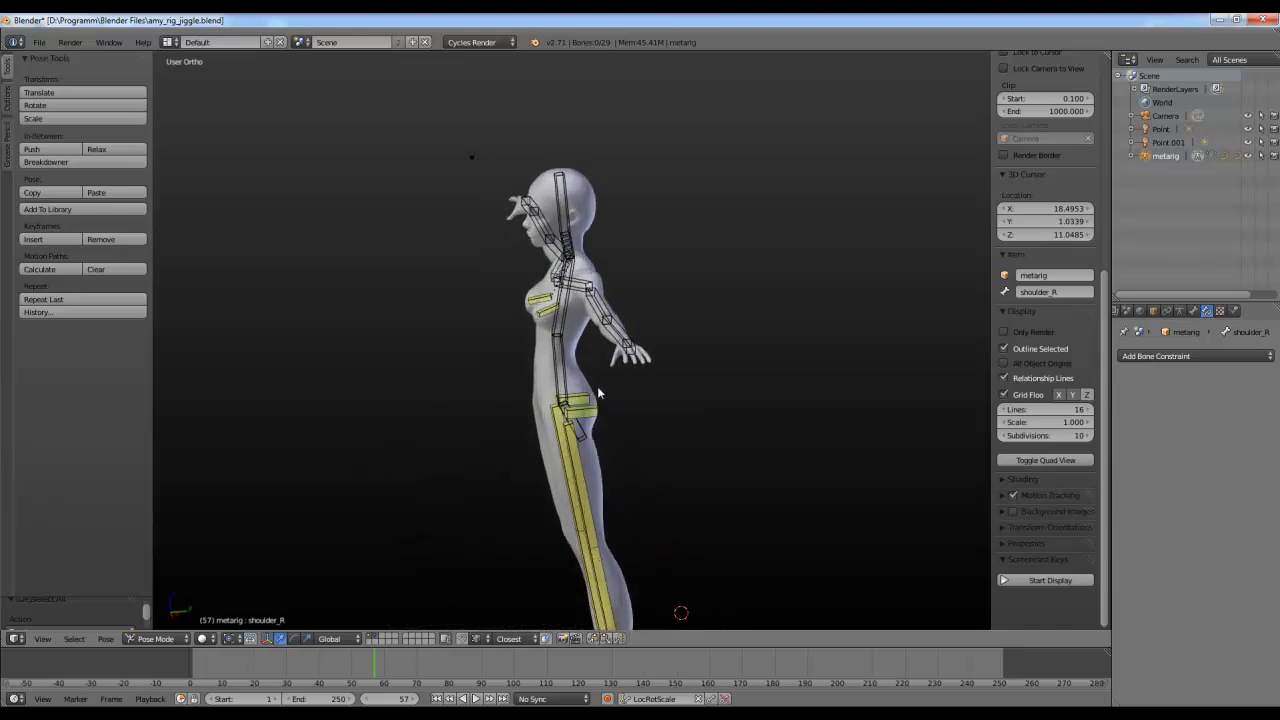
{"action": "middle_click_drag", "start_coordinate": [581, 288], "coordinate": [603, 387]}
{"action": "scroll", "coordinate": [615, 376], "scroll_direction": "down", "scroll_amount": 3}
{"action": "scroll", "coordinate": [612, 380], "scroll_direction": "down", "scroll_amount": 2}
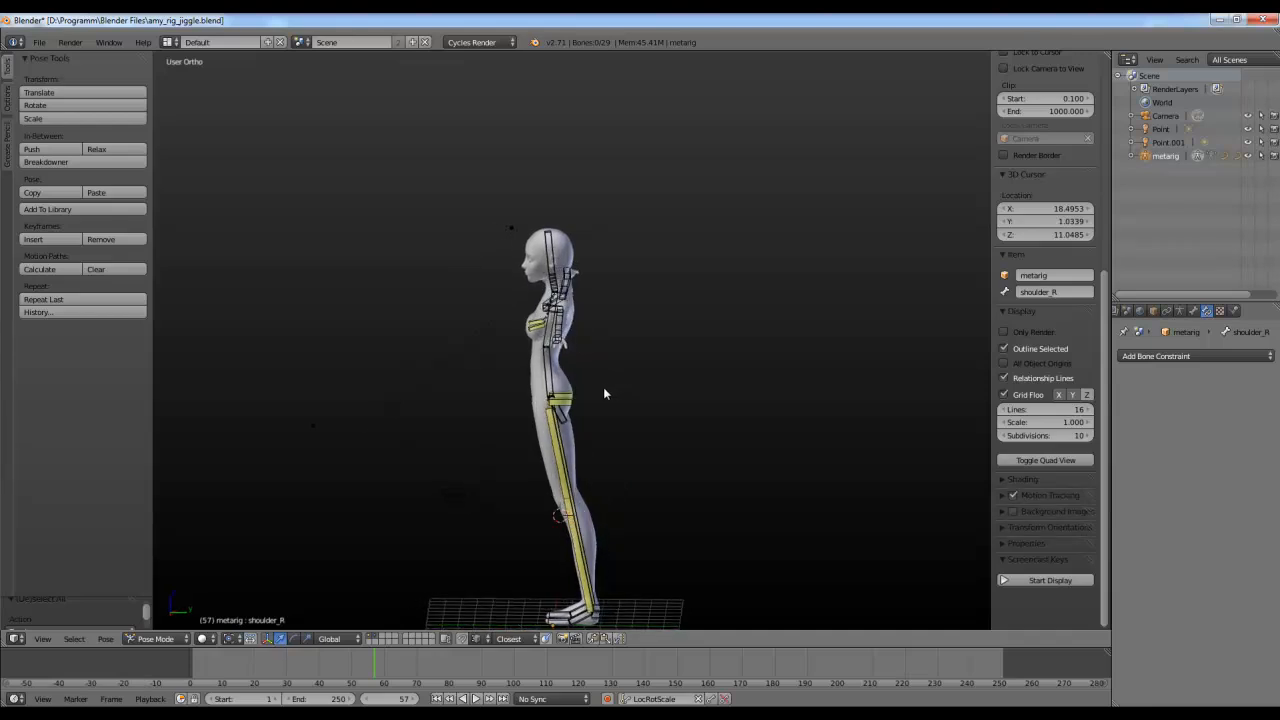
{"action": "middle_click_drag", "start_coordinate": [605, 440], "coordinate": [607, 419], "text": "shift"}
{"action": "scroll", "coordinate": [607, 419], "scroll_direction": "up", "scroll_amount": 1}
{"action": "mouse_move", "coordinate": [635, 482]}
{"action": "middle_mouse_down", "text": "shift"}
{"action": "mouse_move", "coordinate": [630, 452]}
{"action": "mouse_move", "coordinate": [638, 469]}
{"action": "middle_mouse_up", "text": "shift"}
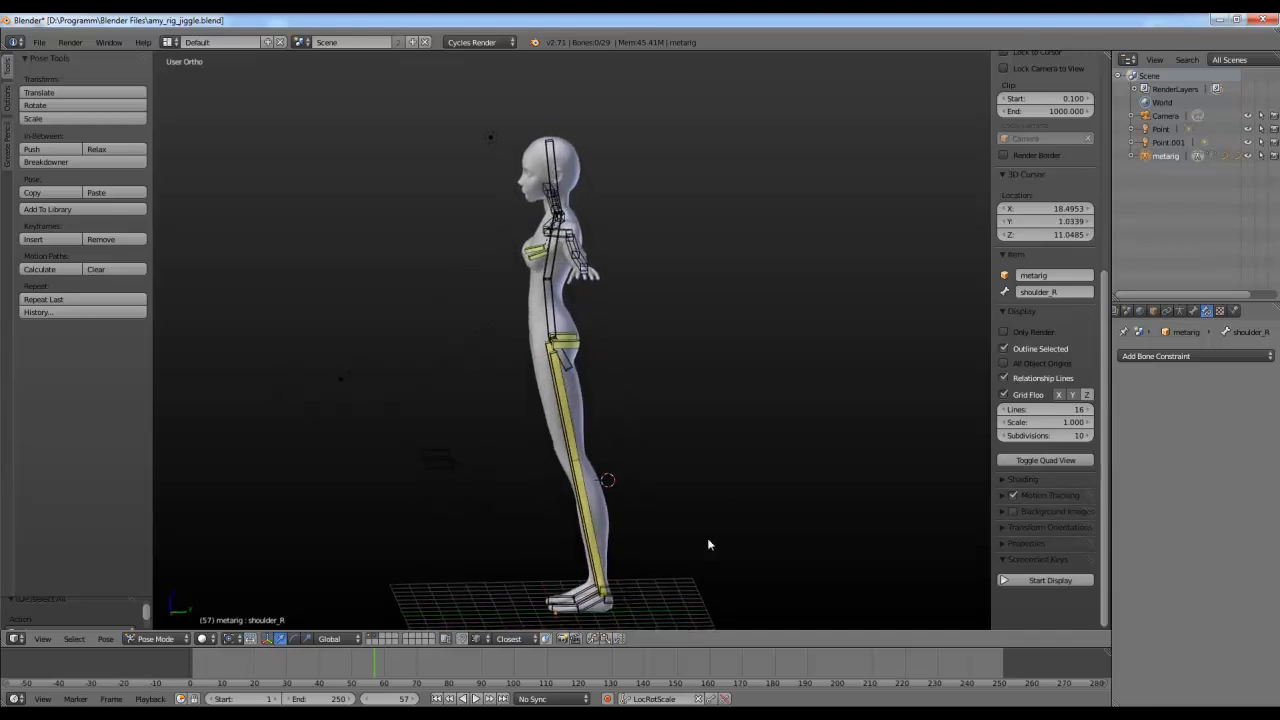
{"action": "middle_click_drag", "start_coordinate": [563, 395], "coordinate": [622, 478]}
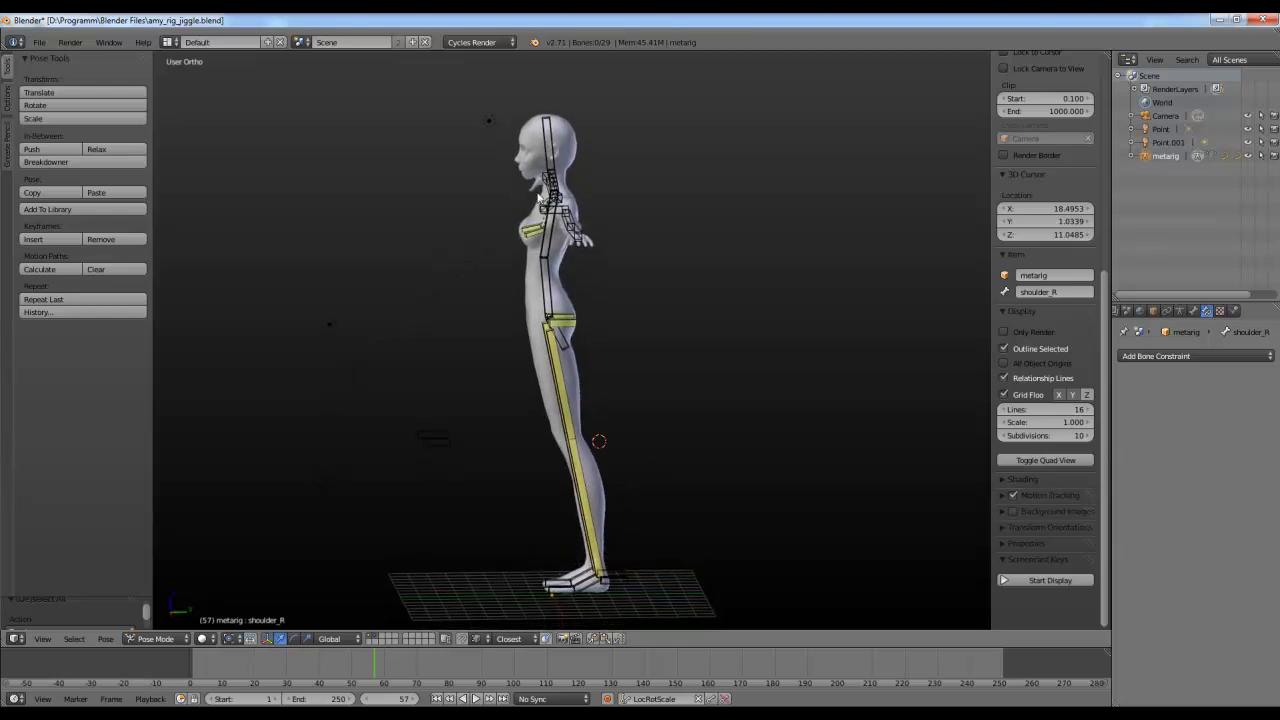
{"action": "middle_click_drag", "start_coordinate": [541, 163], "coordinate": [594, 324]}
Step: Rewind the timeline to frame 0 and inspect the rig's chest and hip bones from the side
{"action": "left_click_drag", "start_coordinate": [307, 670], "coordinate": [182, 668]}
{"action": "scroll", "coordinate": [575, 278], "scroll_direction": "down", "scroll_amount": 1}
{"action": "middle_click_drag", "start_coordinate": [602, 264], "coordinate": [577, 292]}
{"action": "middle_click_drag", "start_coordinate": [478, 263], "coordinate": [587, 283]}
{"action": "middle_click_drag", "start_coordinate": [565, 200], "coordinate": [560, 210]}
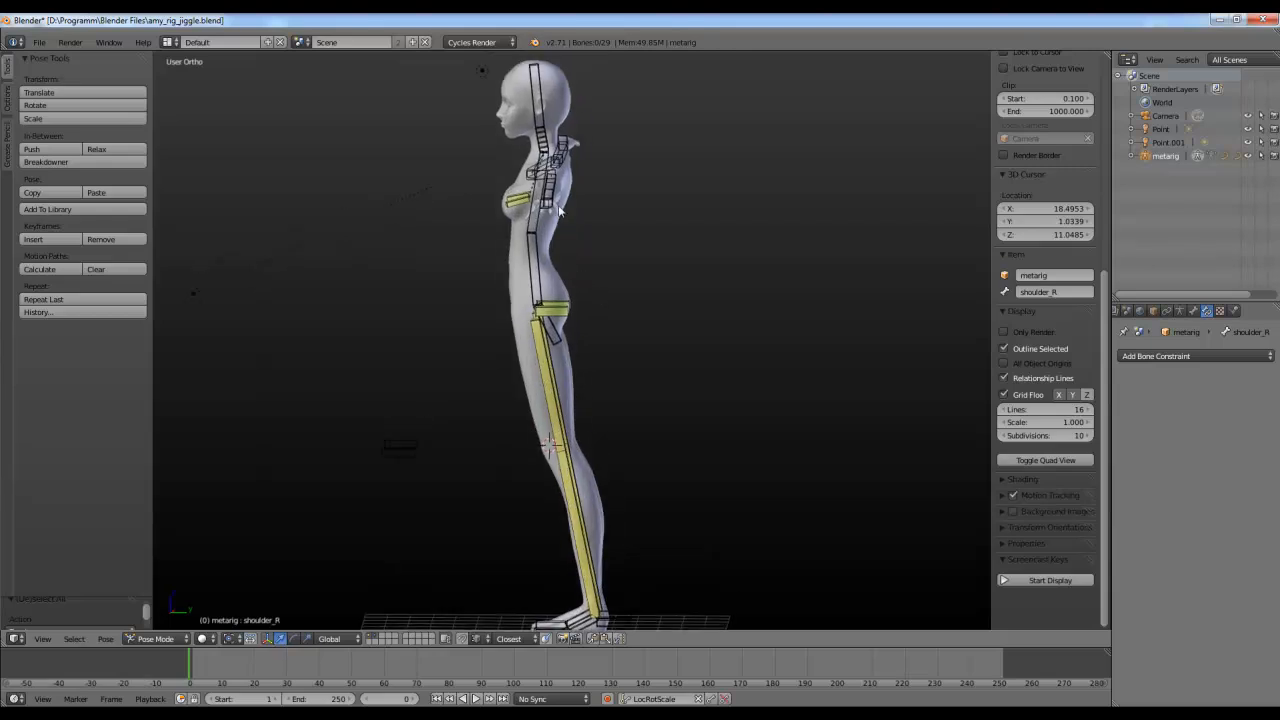
{"action": "middle_click_drag", "start_coordinate": [567, 312], "coordinate": [527, 289]}
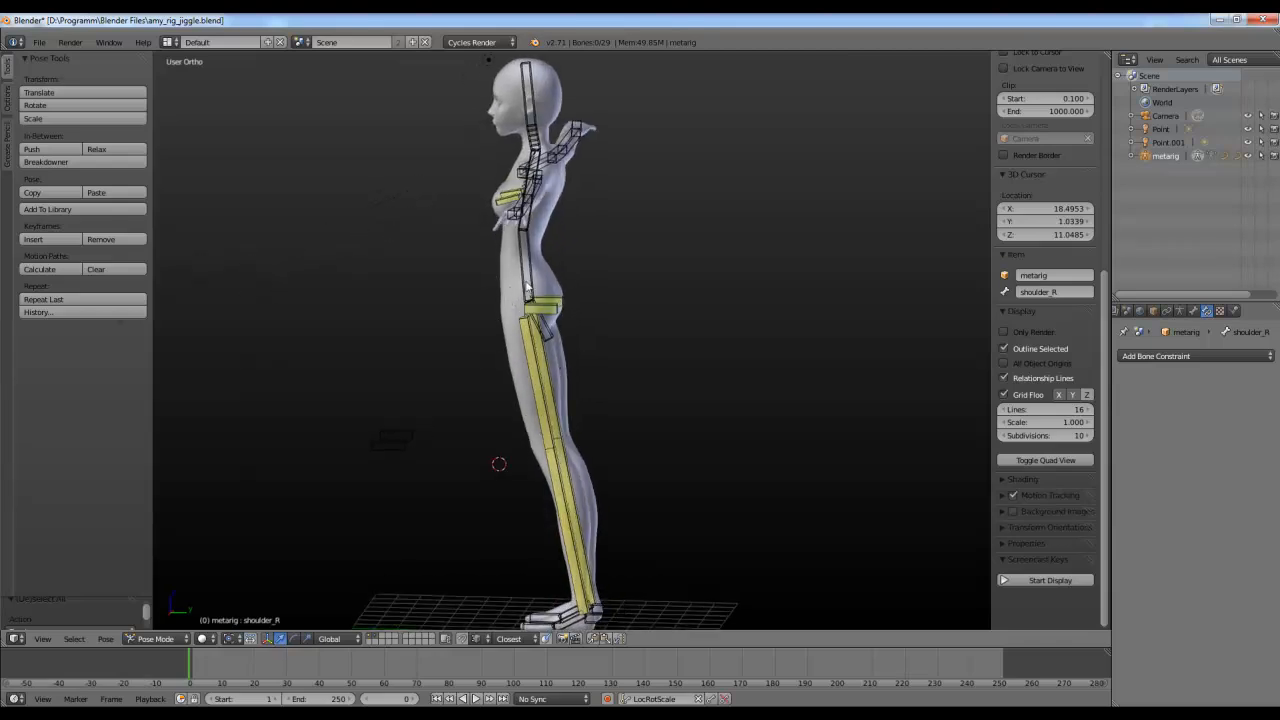
{"action": "middle_click_drag", "start_coordinate": [509, 192], "coordinate": [510, 232]}
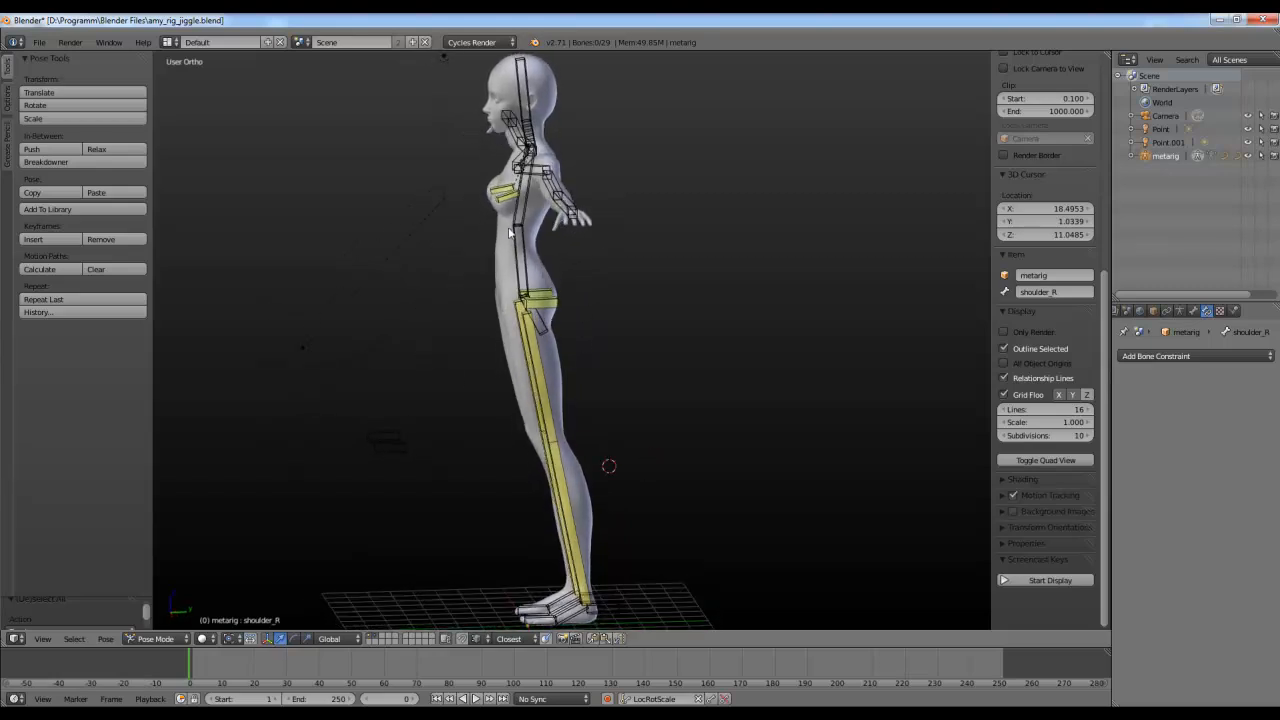
{"action": "middle_click_drag", "start_coordinate": [524, 300], "coordinate": [540, 314]}
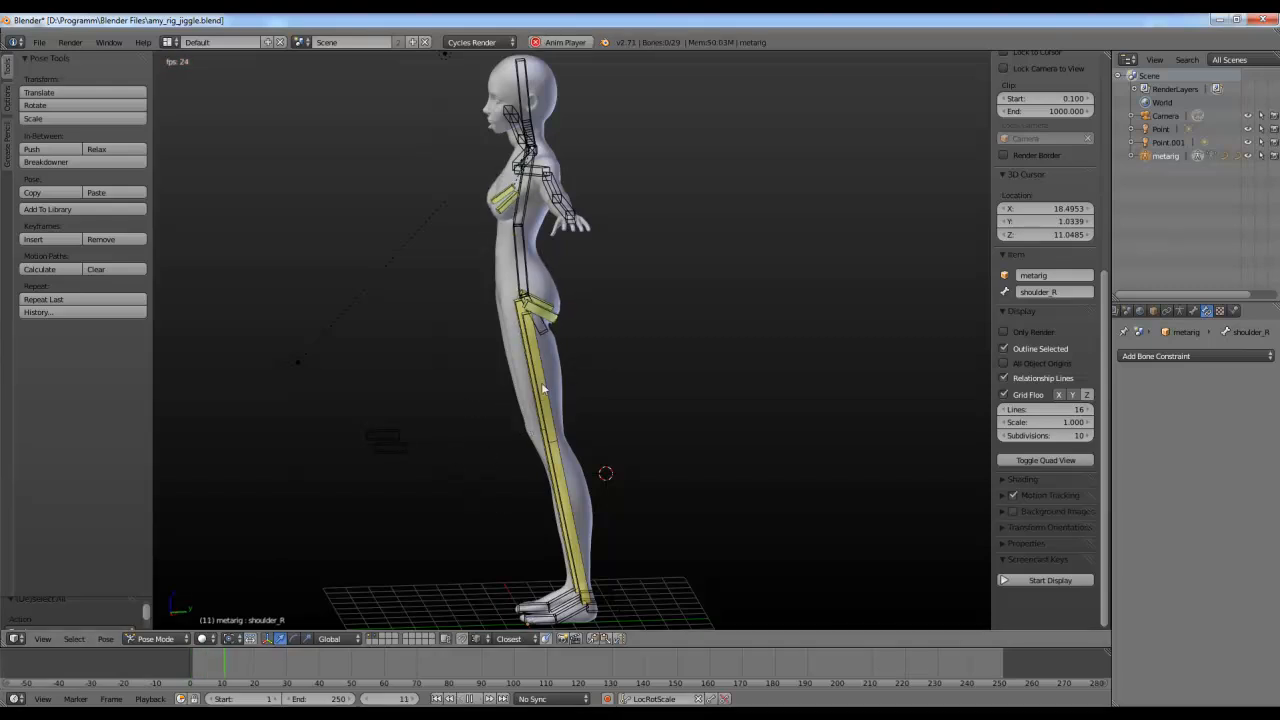
Step: Play the animation with the hips bone selected and view the jiggle bones at closer range
{"action": "middle_click_drag", "start_coordinate": [601, 369], "coordinate": [545, 362]}
{"action": "mouse_move", "coordinate": [550, 338]}
{"action": "left_mouse_down"}
{"action": "mouse_move", "coordinate": [564, 357]}
{"action": "mouse_move", "coordinate": [537, 344]}
{"action": "mouse_move", "coordinate": [558, 347]}
{"action": "mouse_move", "coordinate": [546, 338]}
{"action": "left_mouse_up"}
{"action": "middle_click_drag", "start_coordinate": [631, 378], "coordinate": [516, 421]}
{"action": "key", "text": "alt+a"}
{"action": "scroll", "coordinate": [516, 421], "scroll_direction": "up", "scroll_amount": 1}
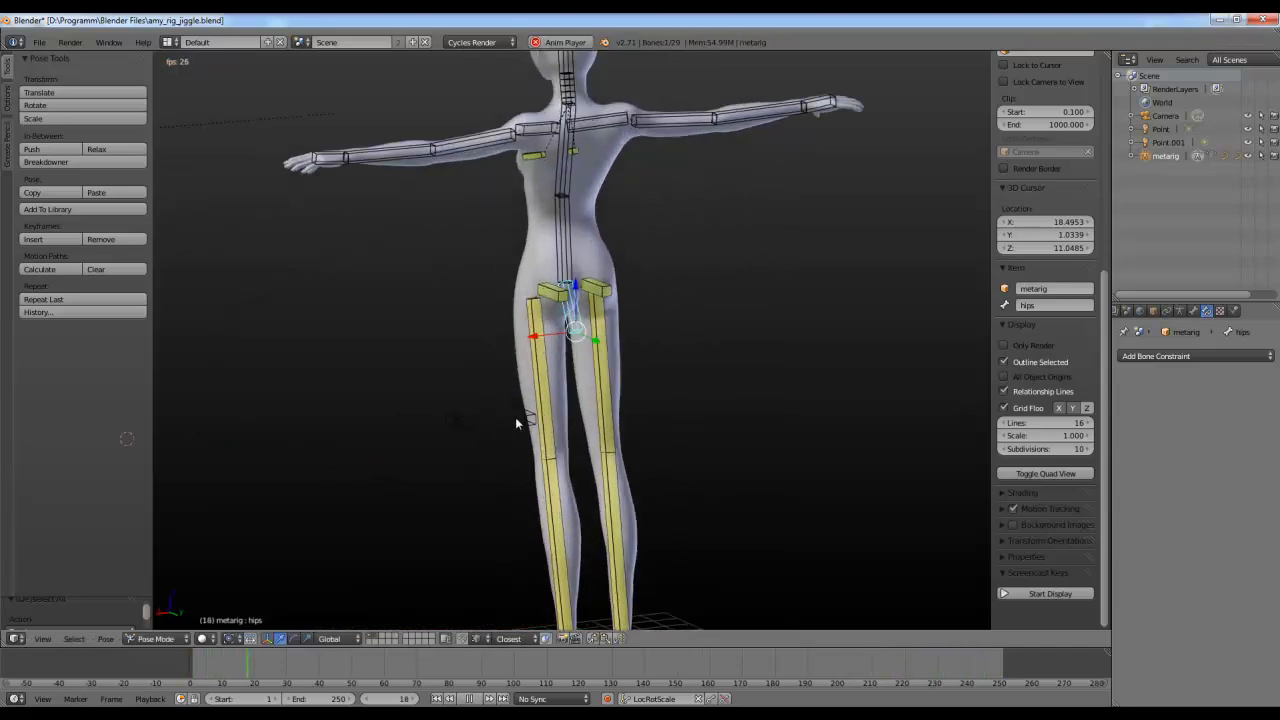
Step: Try rotating the spine bone during playback to test how the chest jiggle bones react
{"action": "right_click", "coordinate": [564, 251]}
{"action": "key", "text": "r"}
{"action": "right_click", "coordinate": [577, 258]}
{"action": "middle_click_drag", "start_coordinate": [577, 258], "coordinate": [608, 252]}
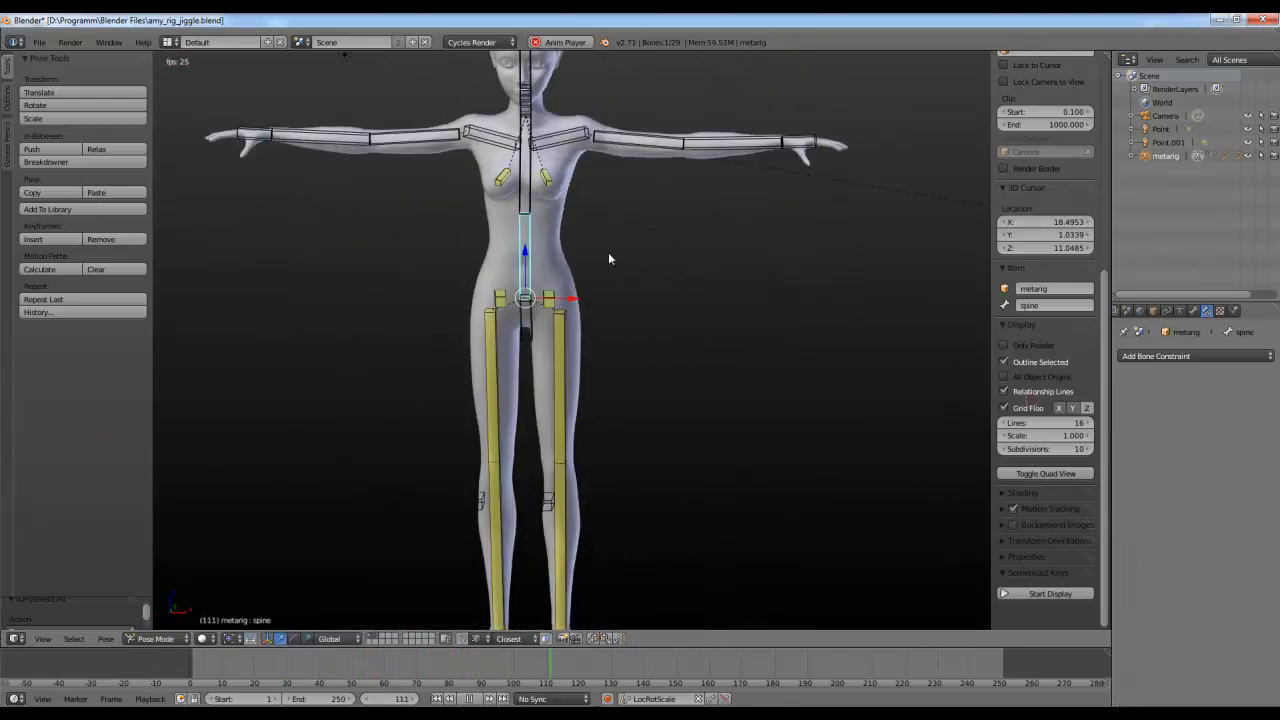
{"action": "key", "text": "r"}
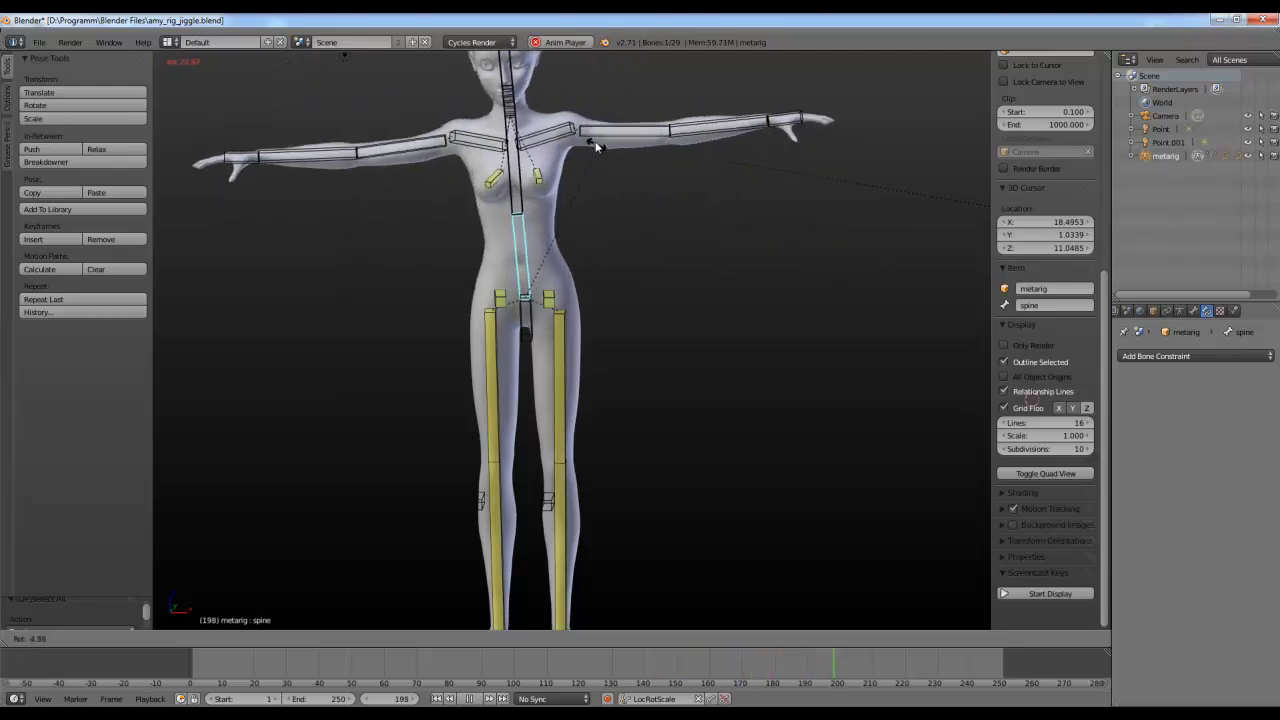
{"action": "right_click", "coordinate": [611, 161]}
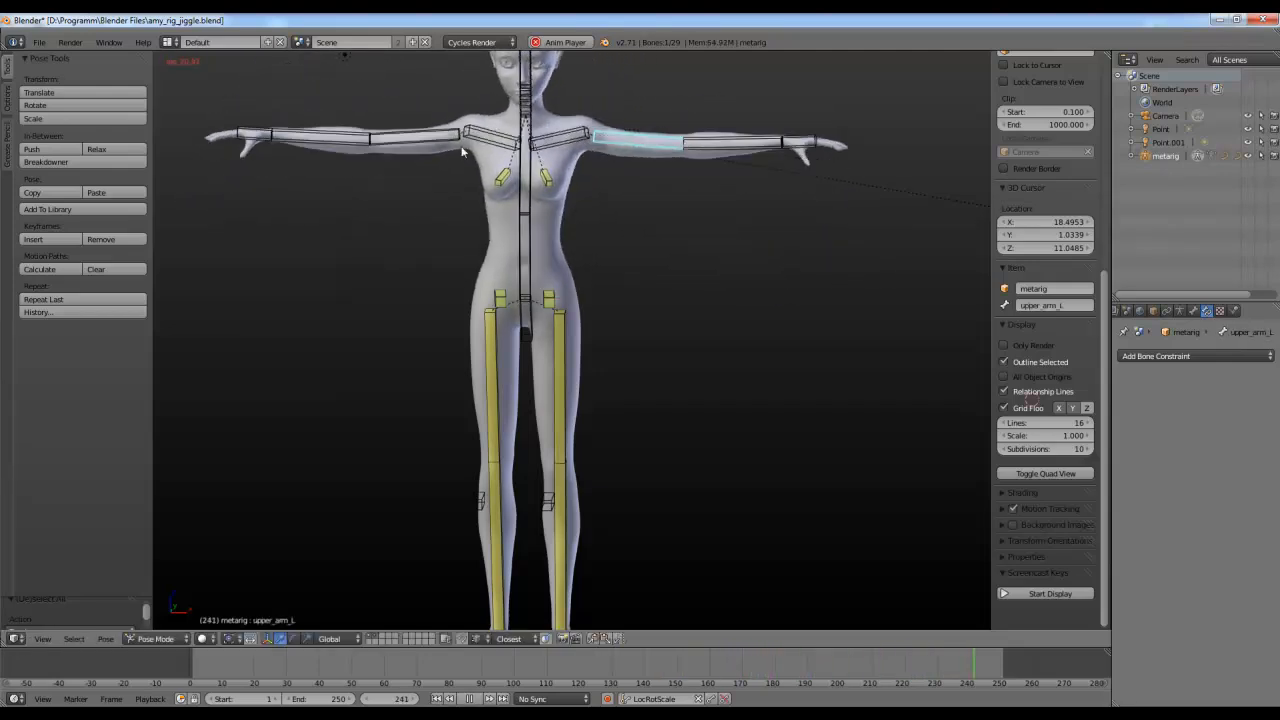
Step: Try moving the hips bone freely in front view during playback to test the chest and buttock jiggle
{"action": "middle_click_drag", "start_coordinate": [676, 443], "coordinate": [528, 350]}
{"action": "key", "text": "KP_1"}
{"action": "scroll", "coordinate": [549, 343], "scroll_direction": "up", "scroll_amount": 2}
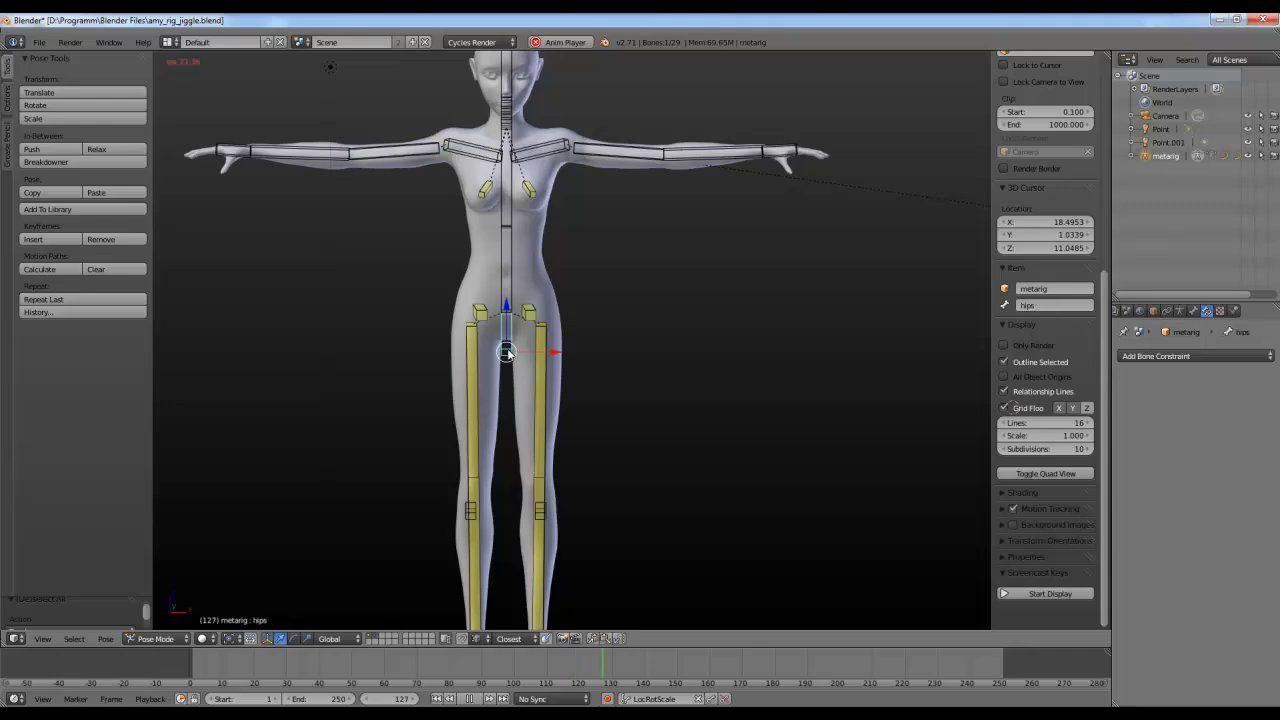
{"action": "middle_click_drag", "start_coordinate": [621, 377], "coordinate": [511, 368]}
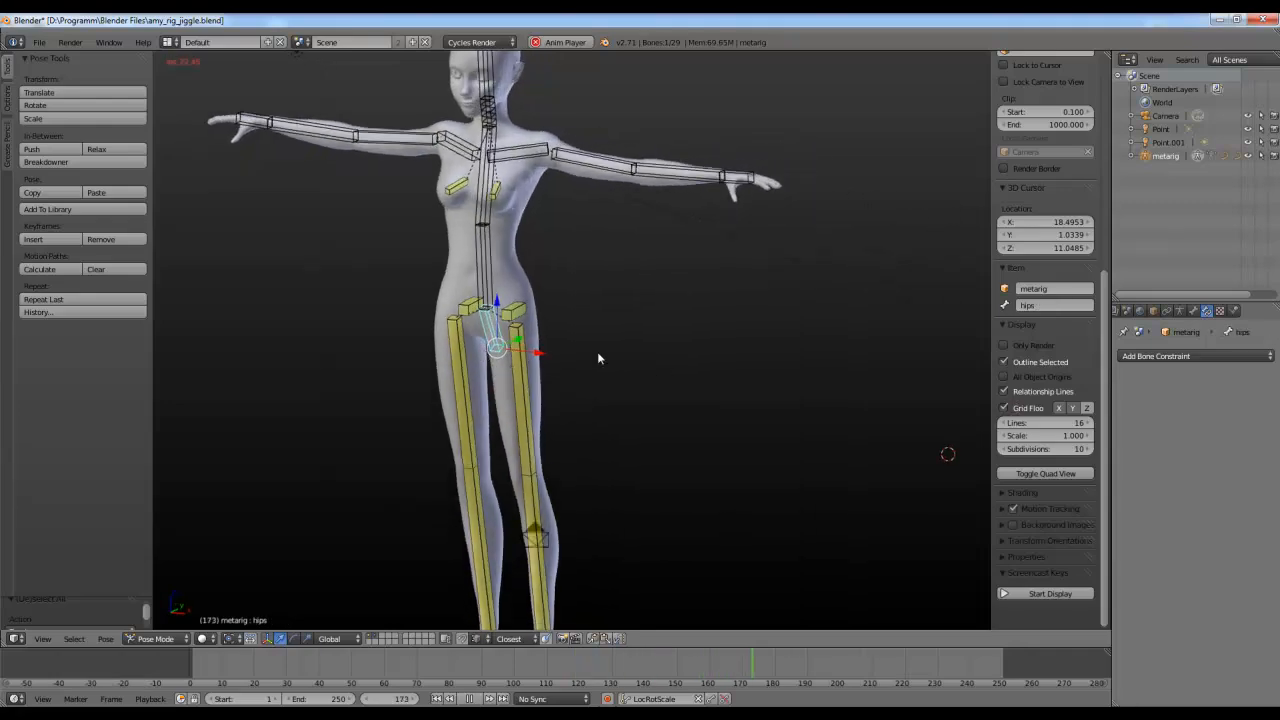
{"action": "key", "text": "KP_1"}
{"action": "scroll", "coordinate": [591, 343], "scroll_direction": "down", "scroll_amount": 1}
{"action": "key", "text": "g"}
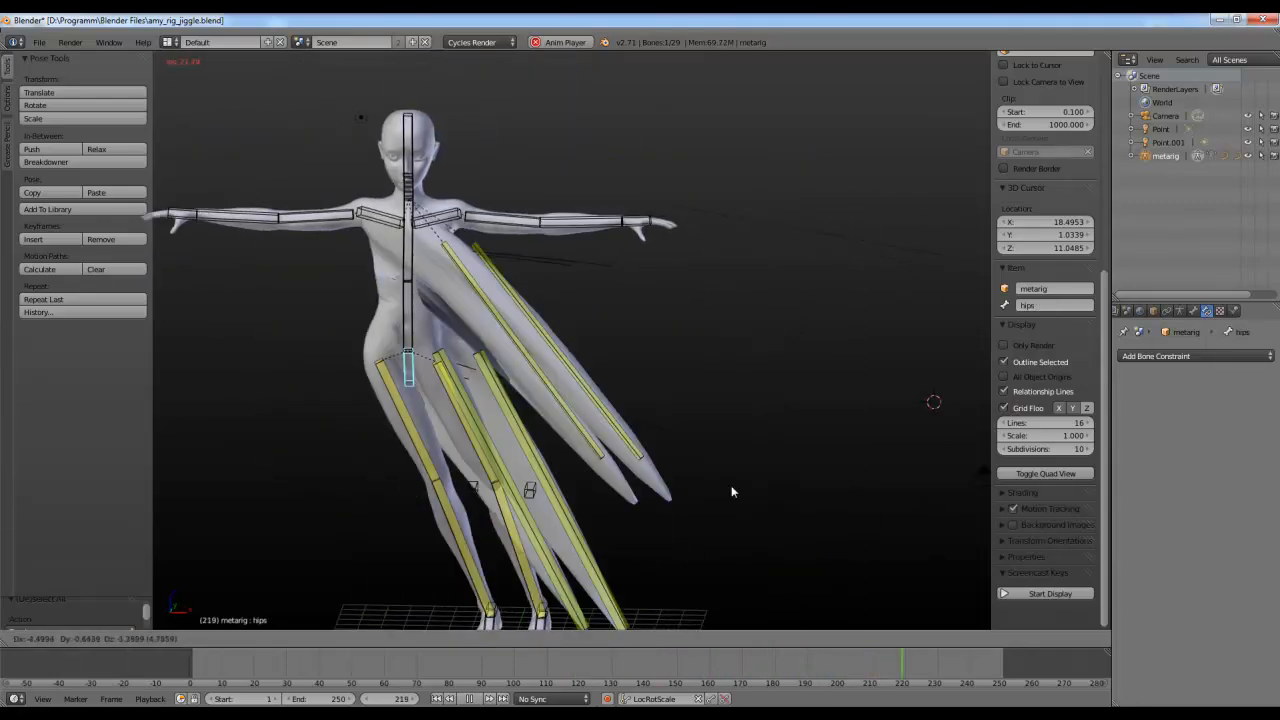
{"action": "right_click", "coordinate": [620, 340]}
Step: Stop playback and keyframe the hips bone with LocRotScale at rest on frame 1 and lowered into a squat on frame 20
{"action": "middle_click_drag", "start_coordinate": [618, 340], "coordinate": [346, 557]}
{"action": "key", "text": "Escape"}
{"action": "scroll", "coordinate": [344, 505], "scroll_direction": "down", "scroll_amount": 3}
{"action": "middle_click_drag", "start_coordinate": [344, 505], "coordinate": [573, 435]}
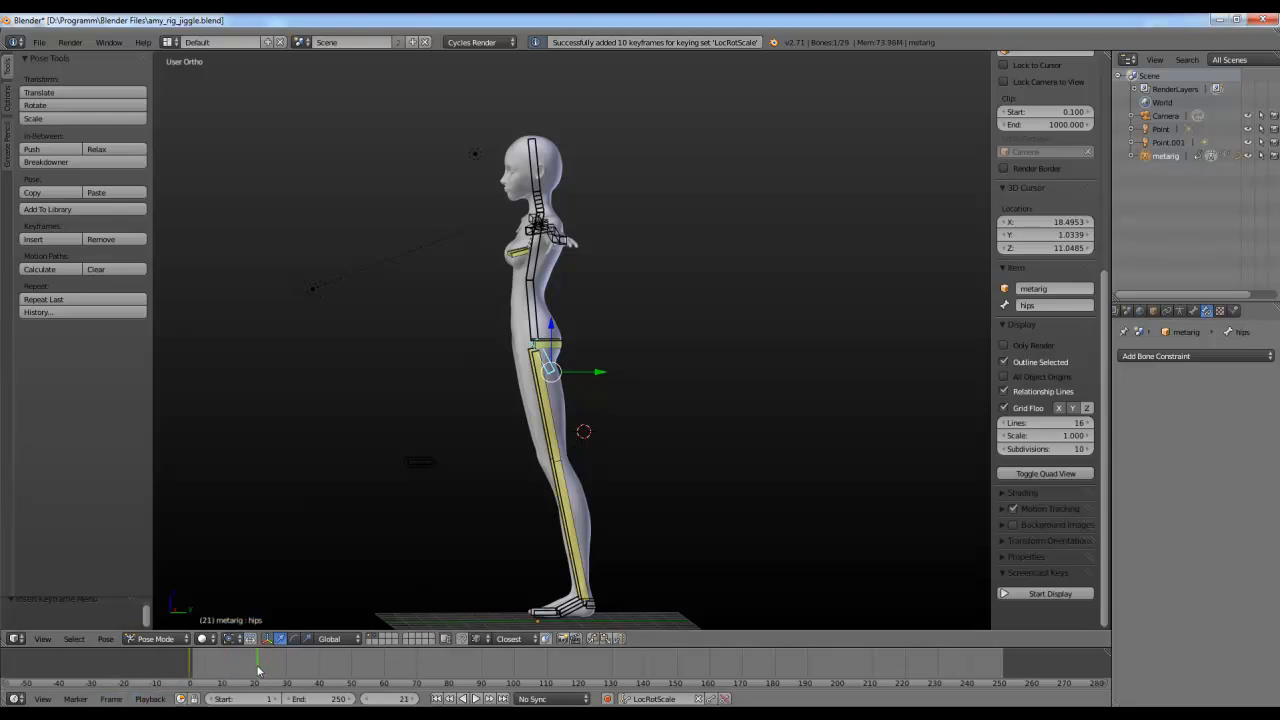
{"action": "left_click_drag", "start_coordinate": [551, 326], "coordinate": [591, 390]}
{"action": "key", "text": "i"}
Step: Keyframe the spine bone freely rotated on frame 20 and with its rotation cleared on frame 1
{"action": "middle_click_drag", "start_coordinate": [617, 384], "coordinate": [563, 374]}
{"action": "key", "text": "r"}
{"action": "key", "text": "r"}
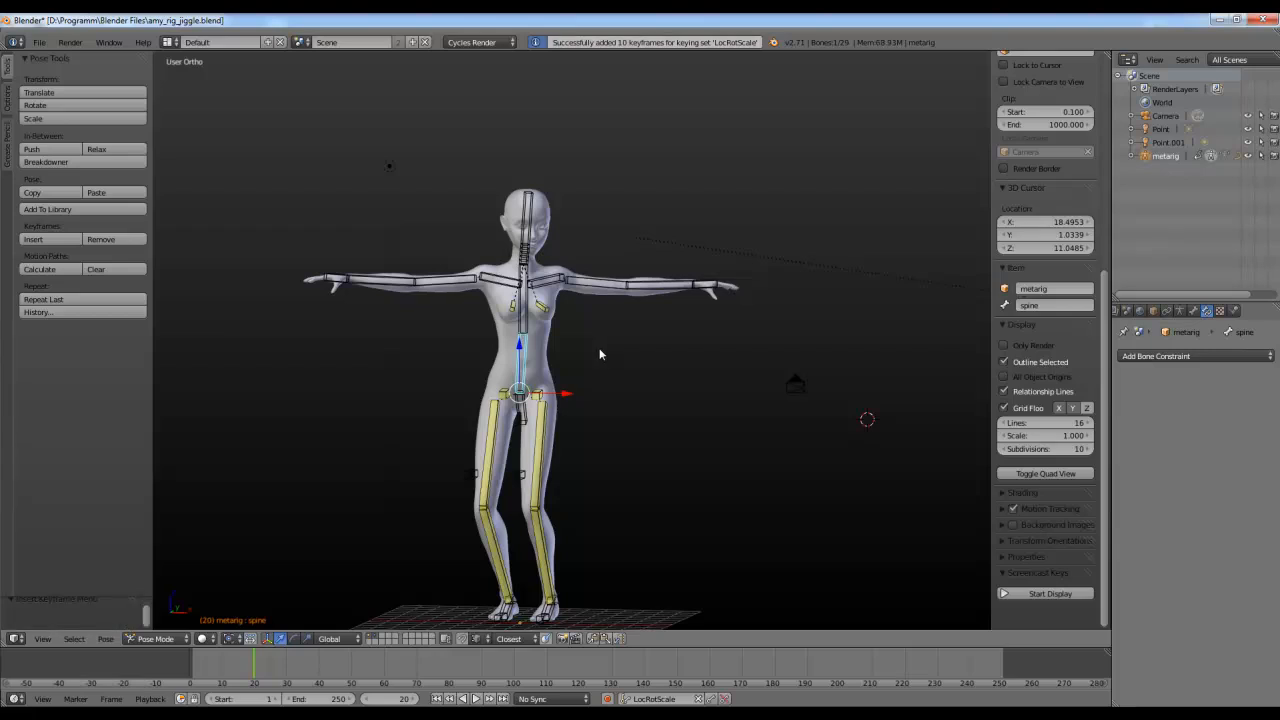
{"action": "left_click_drag", "start_coordinate": [256, 668], "coordinate": [190, 668]}
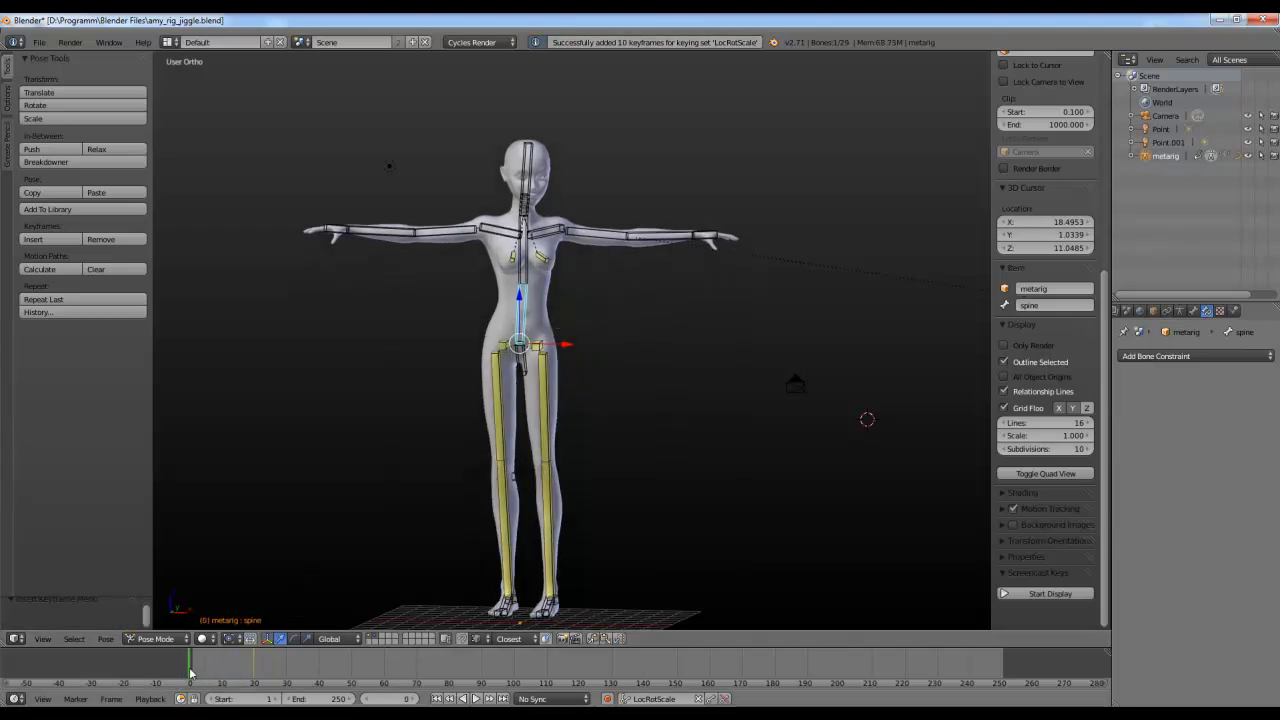
{"action": "key", "text": "alt+r"}
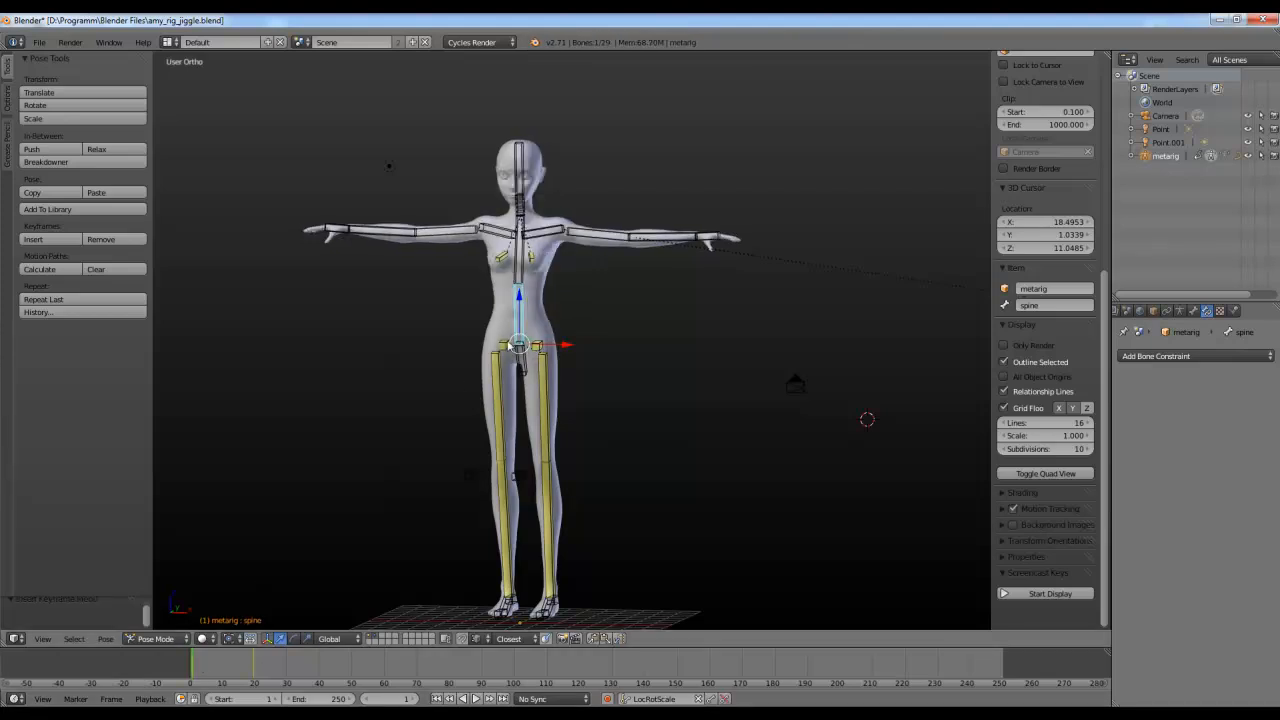
Step: Play the squat animation and hide all bones to watch the bare mesh jiggle
{"action": "key", "text": "alt+a"}
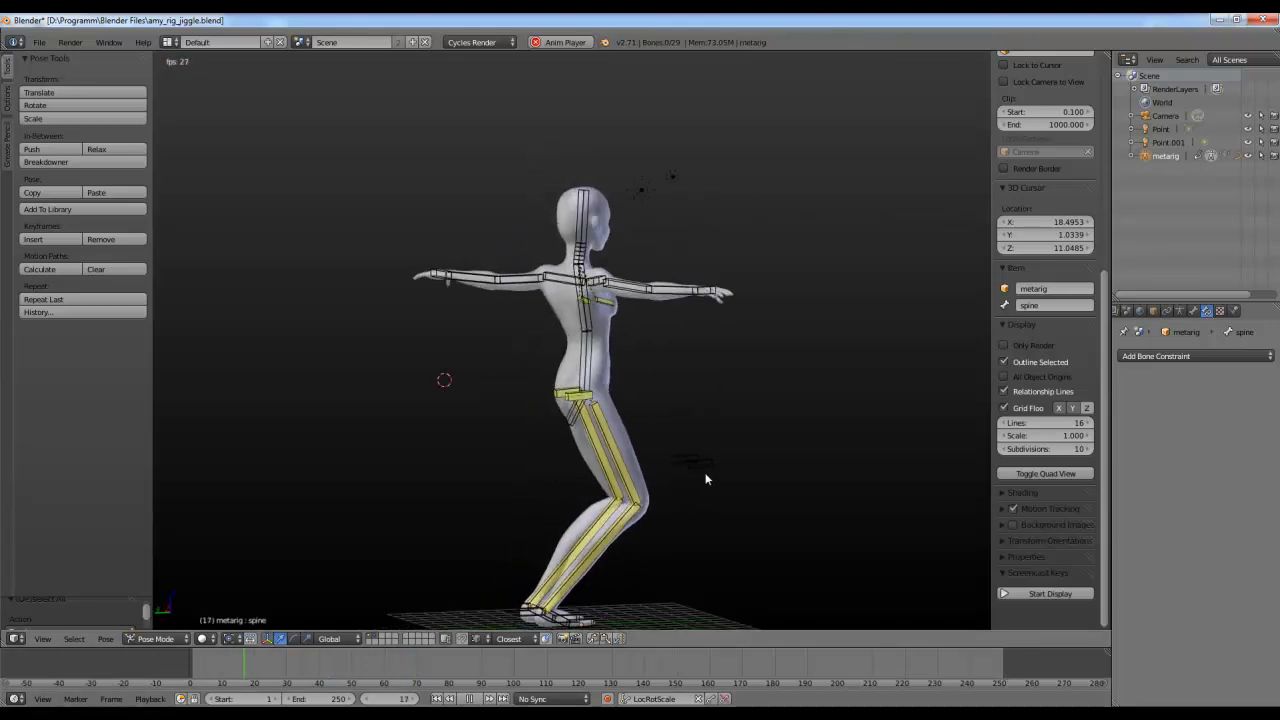
{"action": "middle_click_drag", "start_coordinate": [705, 479], "coordinate": [270, 430]}
{"action": "key", "text": "a"}
{"action": "key", "text": "h"}
{"action": "left_click", "coordinate": [987, 656]}
{"action": "middle_click_drag", "start_coordinate": [736, 420], "coordinate": [617, 463]}
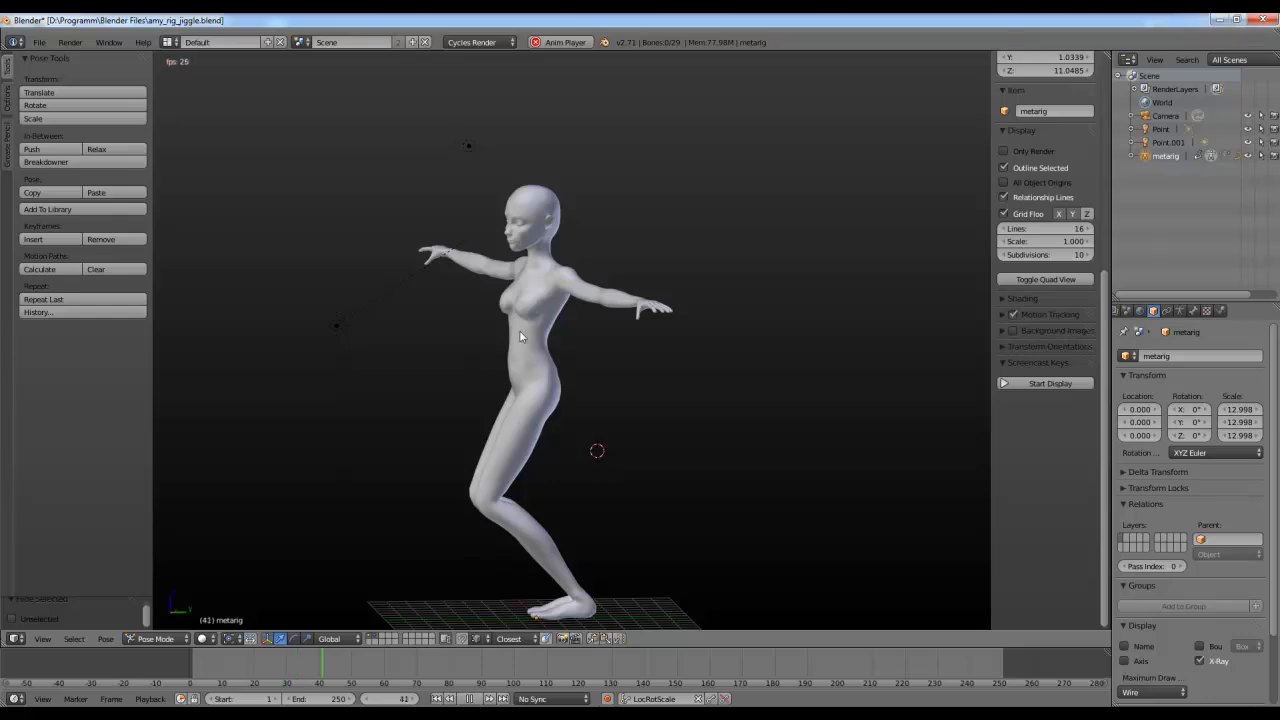
Step: Unhide and deselect the rig bones, stop playback and inspect the torso and hip bones
{"action": "key", "text": "alt+h"}
{"action": "key", "text": "a"}
{"action": "middle_click_drag", "start_coordinate": [501, 380], "coordinate": [613, 436]}
{"action": "scroll", "coordinate": [620, 480], "scroll_direction": "up", "scroll_amount": 5}
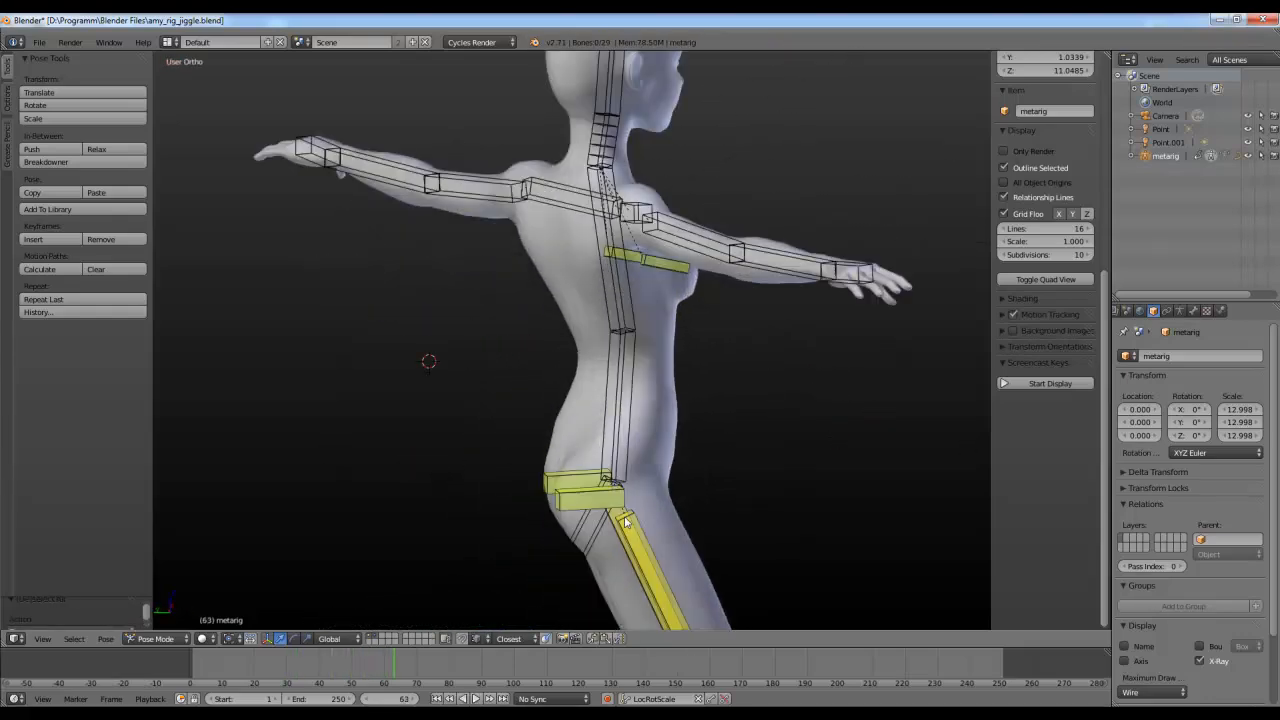
{"action": "middle_click_drag", "start_coordinate": [626, 520], "coordinate": [565, 385], "text": "shift"}
{"action": "scroll", "coordinate": [540, 450], "scroll_direction": "down", "scroll_amount": 3}
{"action": "middle_click_drag", "start_coordinate": [523, 489], "coordinate": [540, 468]}
Step: Rewind before the first keyframe and replay the squat animation from the side
{"action": "left_click", "coordinate": [143, 659]}
{"action": "scroll", "coordinate": [400, 400], "scroll_direction": "down", "scroll_amount": 3}
{"action": "middle_click_drag", "start_coordinate": [403, 404], "coordinate": [390, 406]}
{"action": "key", "text": "alt+a"}
{"action": "key", "text": "alt+a"}
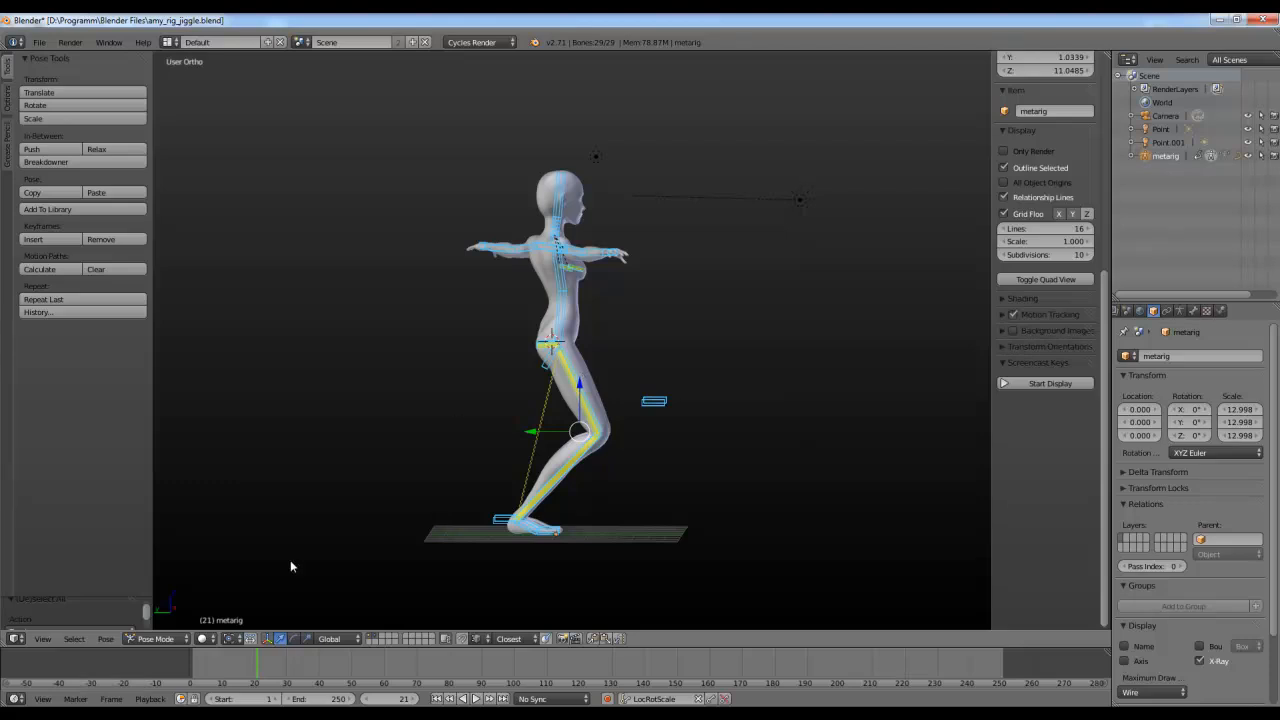
Step: Remove the LocRotScale keyframes from all bones and clear the bones' locations at frame 0
{"action": "left_click", "coordinate": [192, 660]}
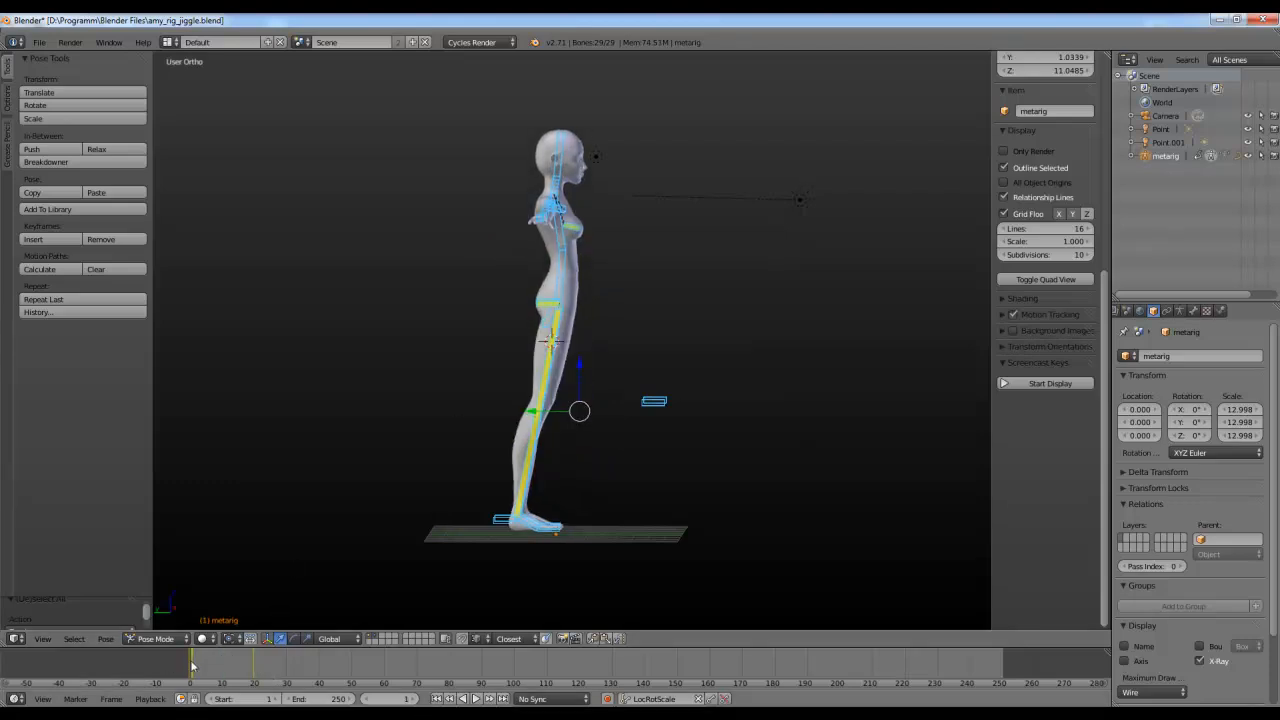
{"action": "left_click", "coordinate": [727, 699]}
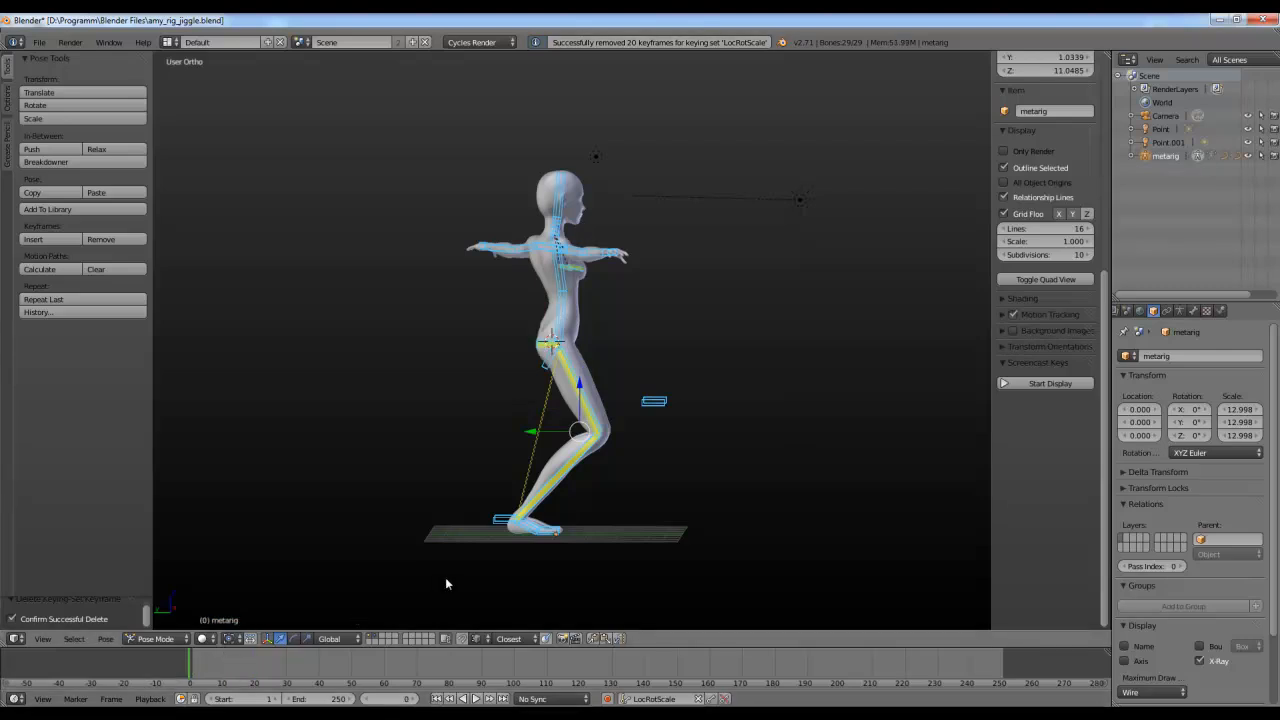
{"action": "key", "text": "alt+g"}
{"action": "scroll", "coordinate": [510, 460], "scroll_direction": "up", "scroll_amount": 1}
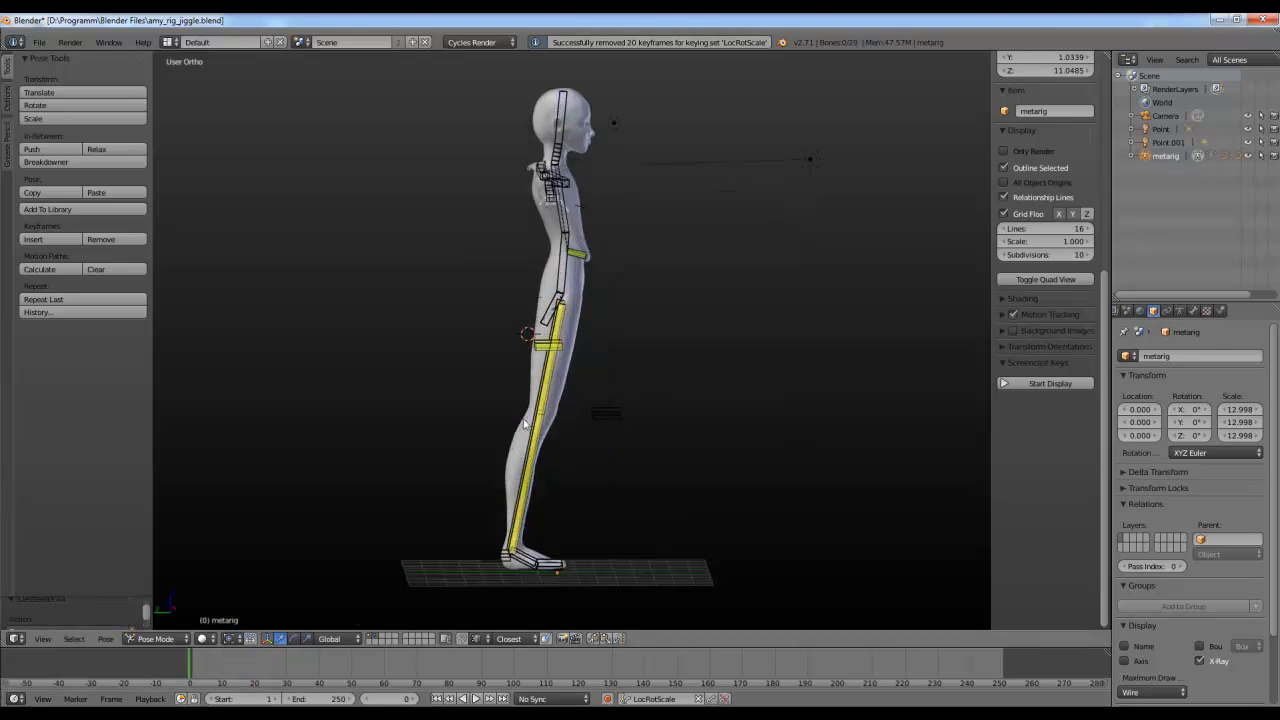
Step: Lower the hips bone slightly along the global Z axis so the knees bend, and start playback
{"action": "middle_click_drag", "start_coordinate": [541, 313], "coordinate": [537, 313]}
{"action": "right_click", "coordinate": [541, 311]}
{"action": "right_click", "coordinate": [547, 310]}
{"action": "key", "text": "g"}
{"action": "key", "text": "z"}
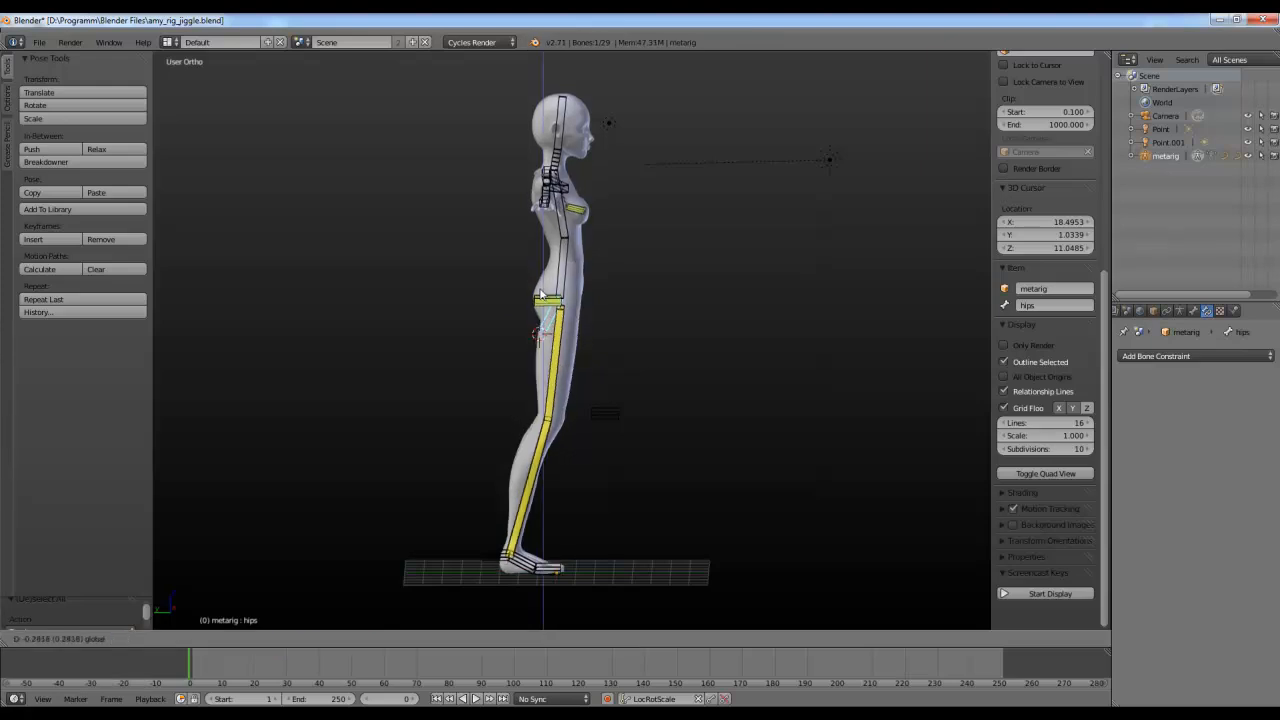
{"action": "left_click_drag", "start_coordinate": [540, 290], "coordinate": [540, 291]}
{"action": "key", "text": "alt+a"}
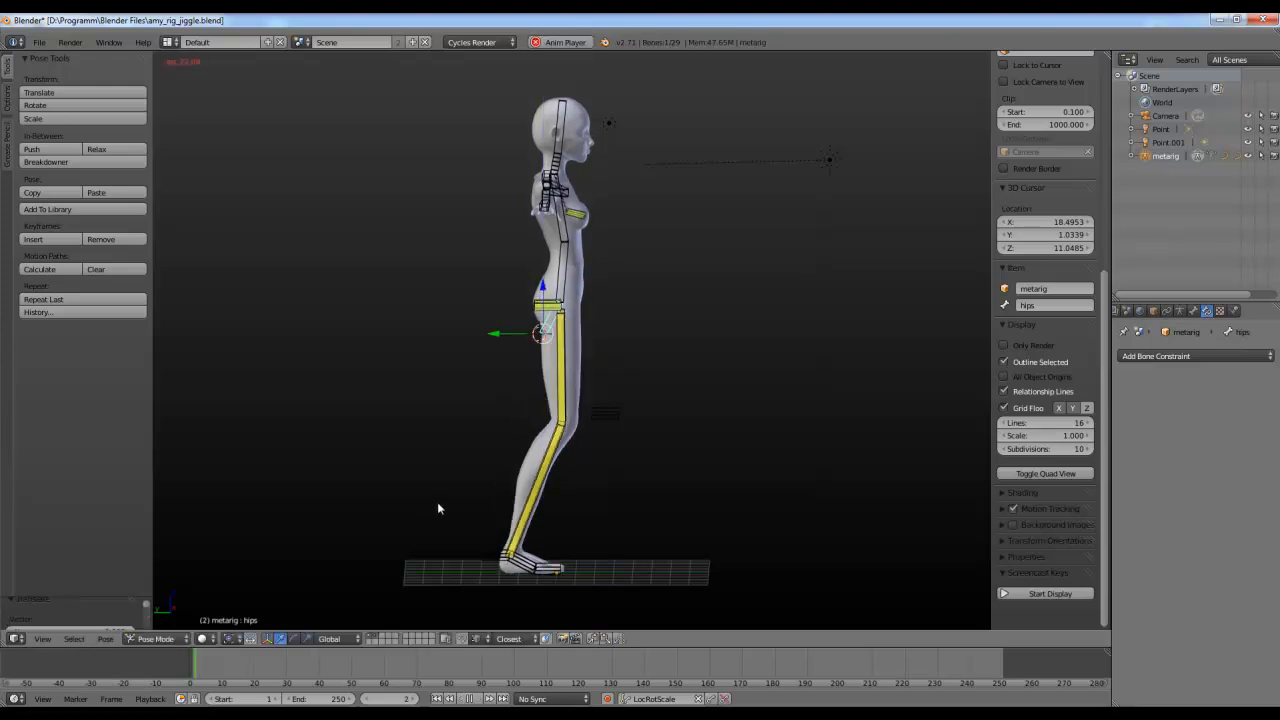
Step: Try lifting the right foot's control bone, shin.R.001, backward to test the leg during playback
{"action": "right_click", "coordinate": [481, 554]}
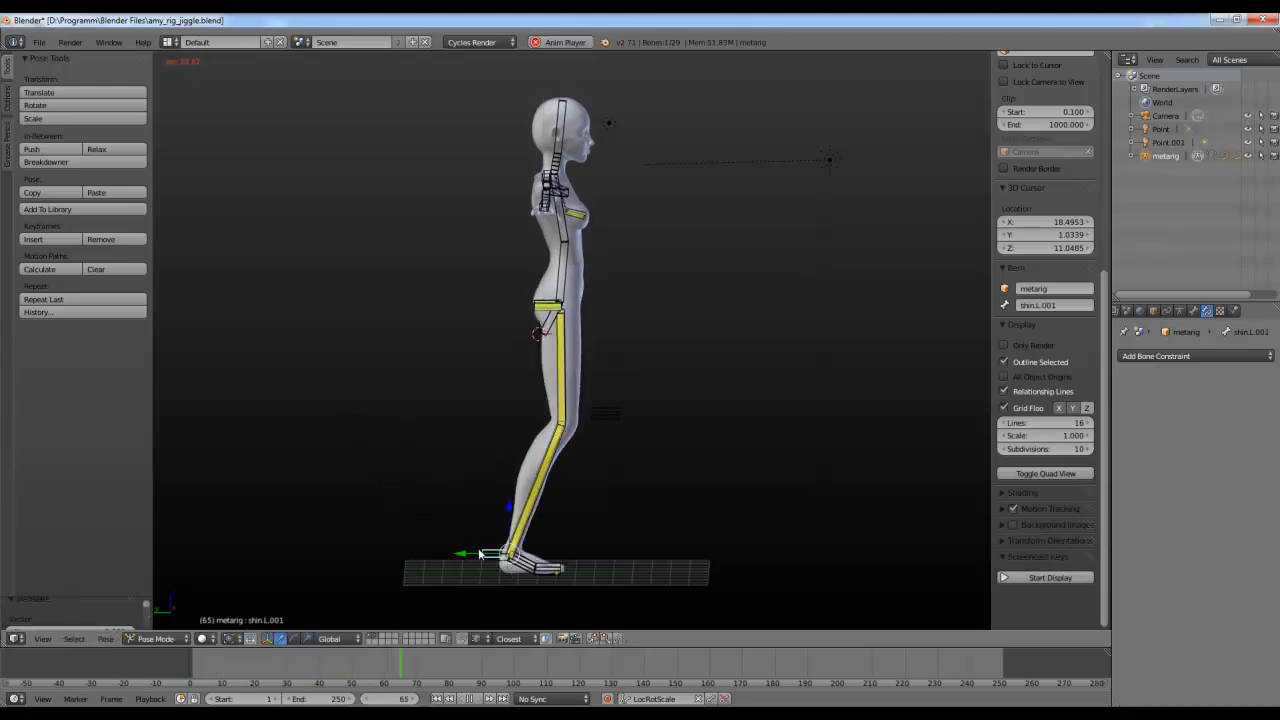
{"action": "right_click", "coordinate": [495, 569]}
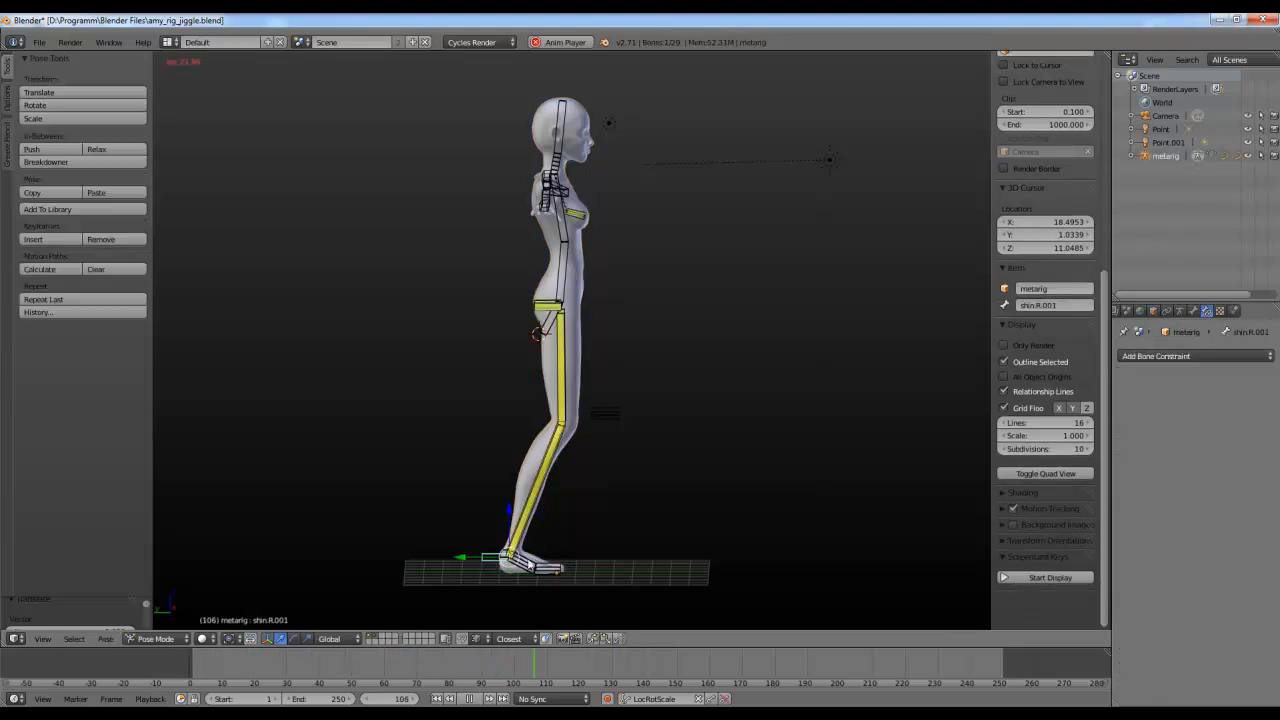
{"action": "key", "text": "g"}
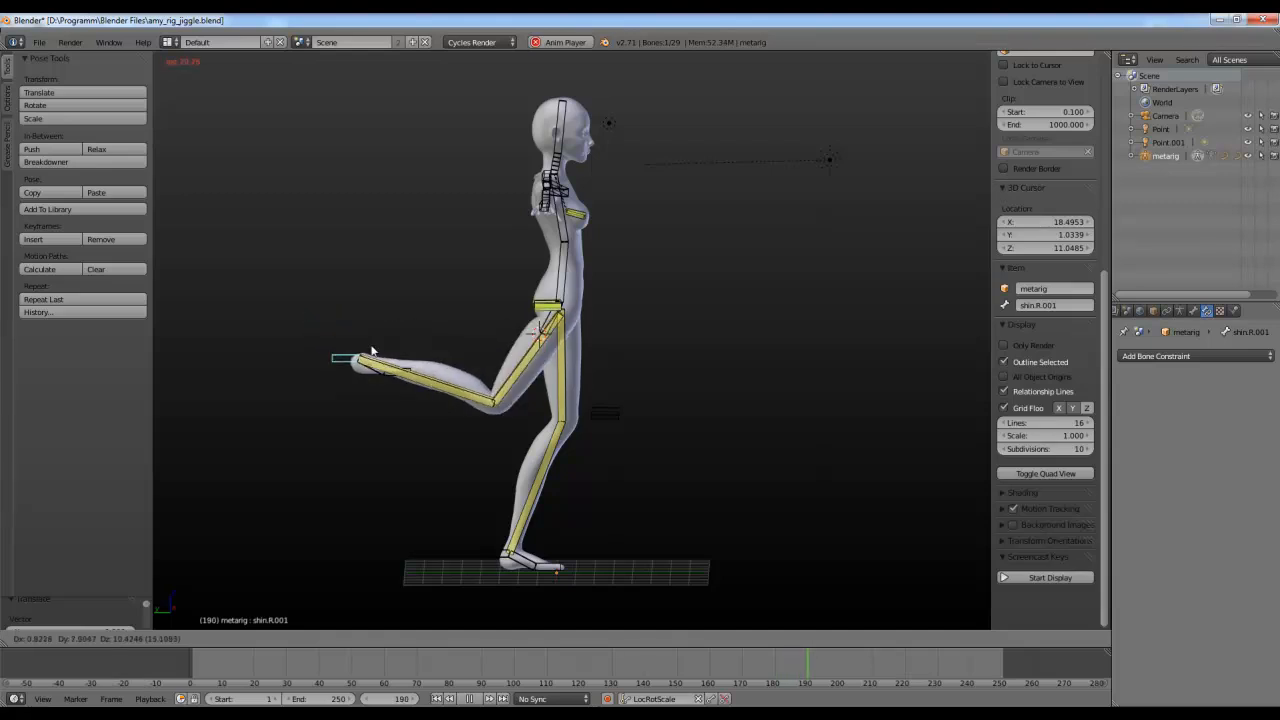
{"action": "right_click", "coordinate": [505, 340]}
Step: Rotate the hips bone during playback so the torso leans far backward, and deselect it to inspect the buttock bones
{"action": "scroll", "coordinate": [555, 320], "scroll_direction": "up", "scroll_amount": 3}
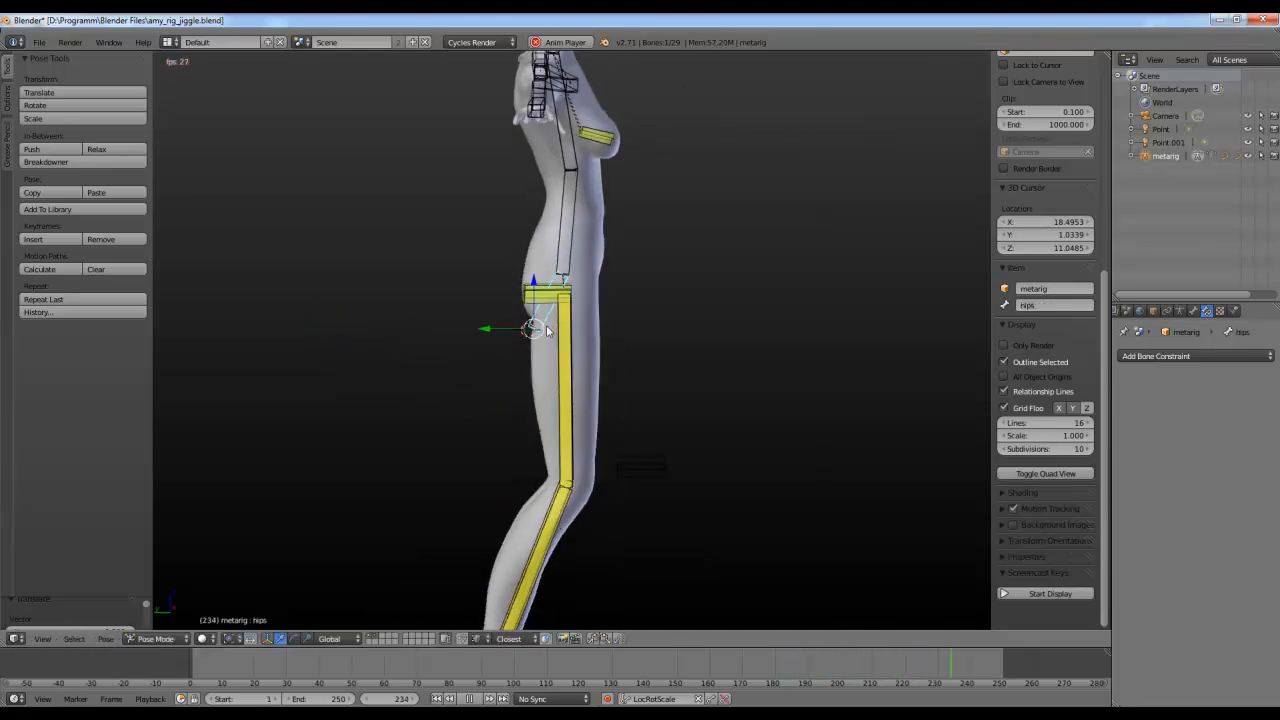
{"action": "key", "text": "r"}
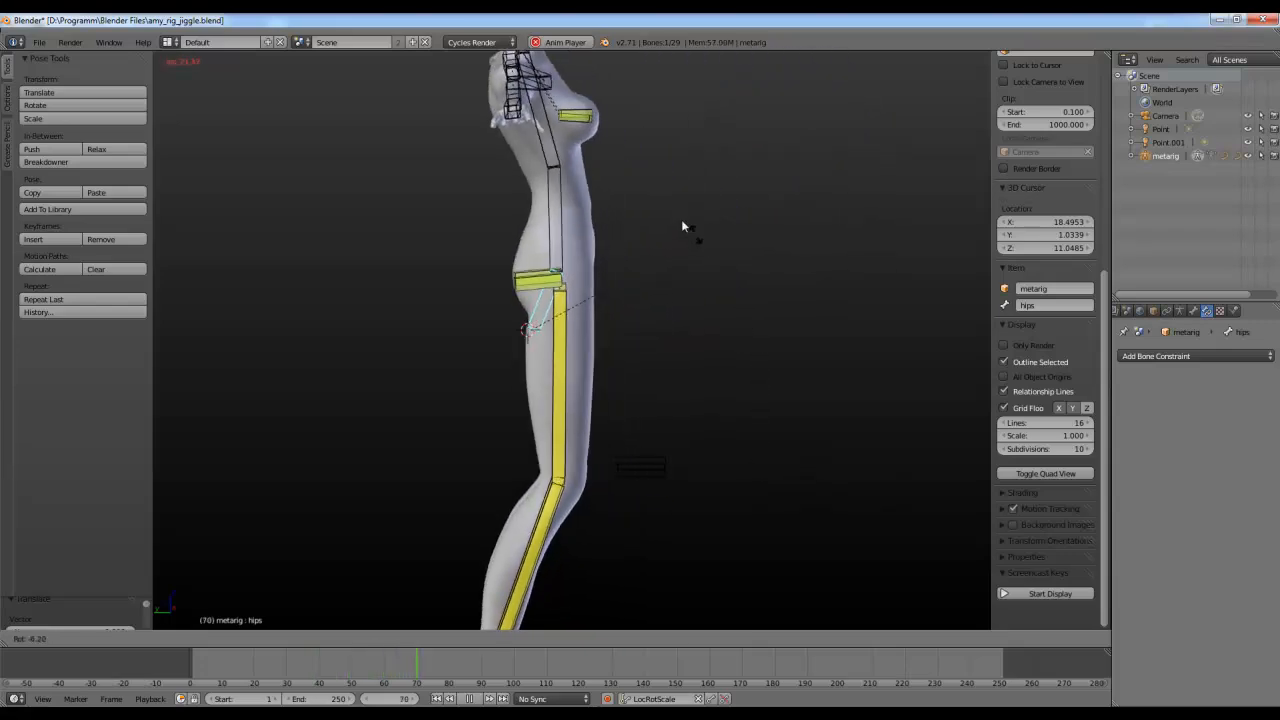
{"action": "left_click", "coordinate": [560, 188]}
{"action": "middle_click_drag", "start_coordinate": [564, 268], "coordinate": [813, 313]}
{"action": "key", "text": "a"}
{"action": "scroll", "coordinate": [649, 286], "scroll_direction": "up", "scroll_amount": 3}
{"action": "middle_click_drag", "start_coordinate": [645, 325], "coordinate": [734, 337]}
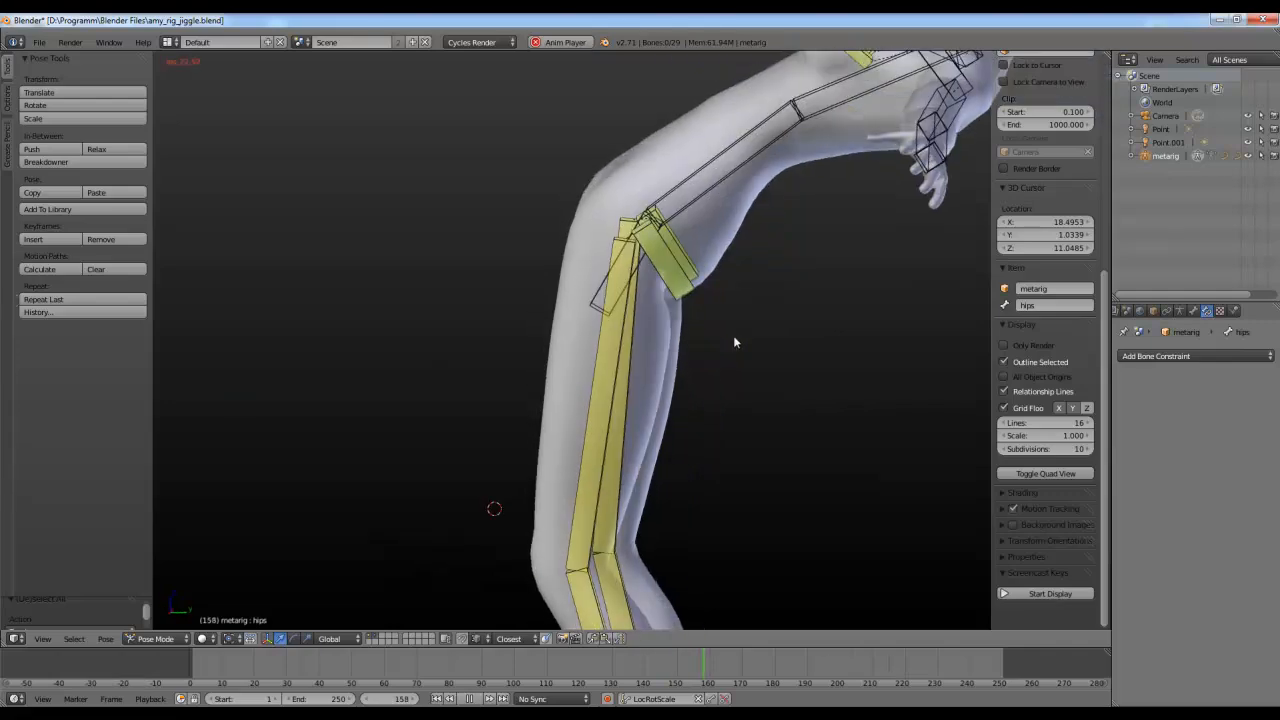
{"action": "scroll", "coordinate": [622, 290], "scroll_direction": "down", "scroll_amount": 2}
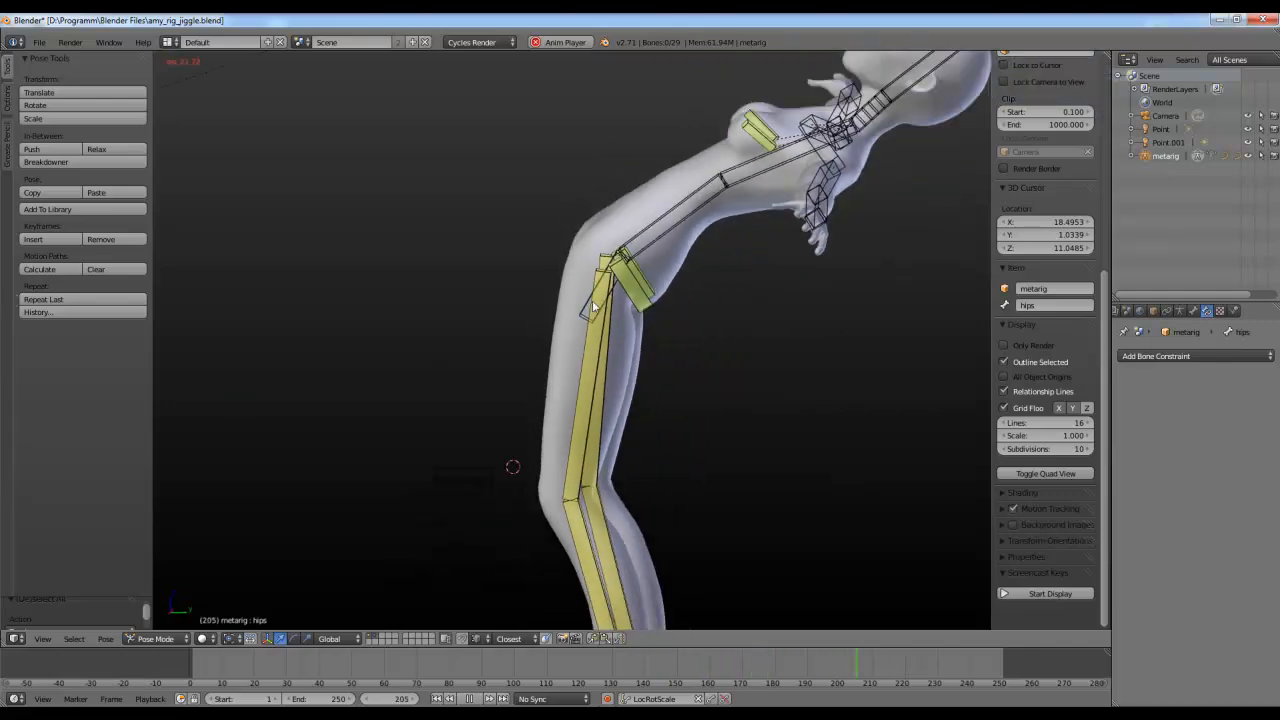
Step: Clear the hips bone's rotation, stop the playback and leave all bones deselected
{"action": "key", "text": "alt+r"}
{"action": "middle_click_drag", "start_coordinate": [658, 304], "coordinate": [591, 312]}
{"action": "key", "text": "alt+a"}
{"action": "scroll", "coordinate": [575, 345], "scroll_direction": "down", "scroll_amount": 3}
{"action": "middle_click_drag", "start_coordinate": [531, 394], "coordinate": [470, 402]}
{"action": "scroll", "coordinate": [584, 443], "scroll_direction": "up", "scroll_amount": 1}
{"action": "key", "text": "a"}
{"action": "key", "text": "a"}
{"action": "key", "text": "a"}
Step: Examine the reset character from the front, from the torso up to the head and shoulders
{"action": "scroll", "coordinate": [572, 410], "scroll_direction": "up", "scroll_amount": 3}
{"action": "middle_click_drag", "start_coordinate": [565, 268], "coordinate": [572, 457], "text": "shift"}
{"action": "middle_click_drag", "start_coordinate": [572, 457], "coordinate": [700, 450]}
{"action": "scroll", "coordinate": [556, 437], "scroll_direction": "down", "scroll_amount": 2}
{"action": "middle_click_drag", "start_coordinate": [554, 437], "coordinate": [515, 320]}
{"action": "scroll", "coordinate": [510, 315], "scroll_direction": "up", "scroll_amount": 2}
{"action": "middle_click_drag", "start_coordinate": [480, 270], "coordinate": [440, 312]}
{"action": "scroll", "coordinate": [437, 314], "scroll_direction": "up", "scroll_amount": 2}
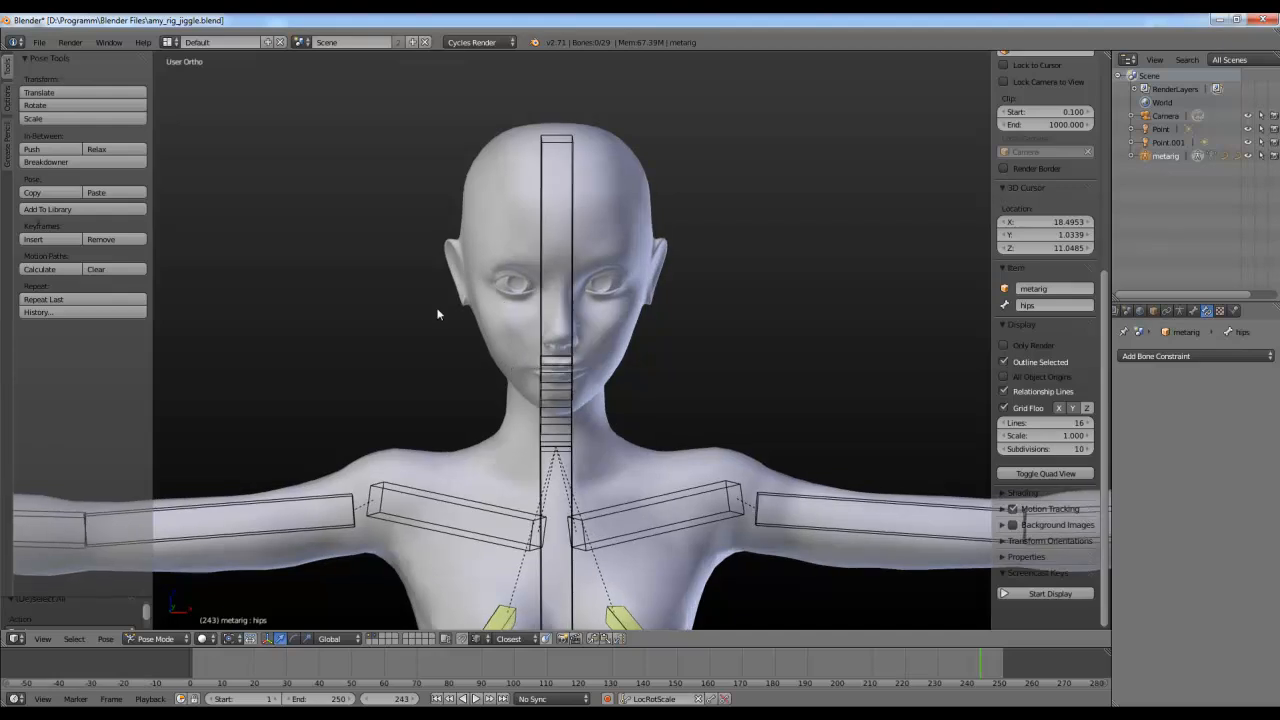
Step: Open the file amy_rig.blend from the Blender Files folder
{"action": "left_click", "coordinate": [39, 42]}
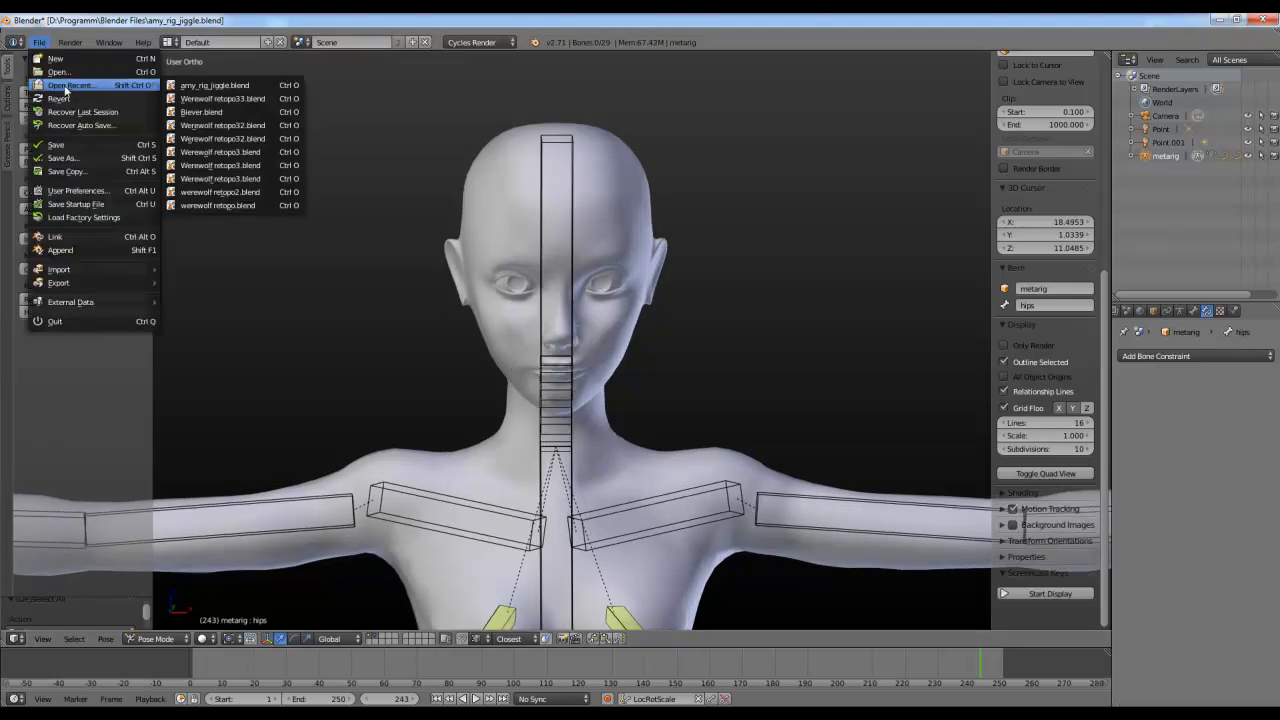
{"action": "left_click", "coordinate": [57, 72]}
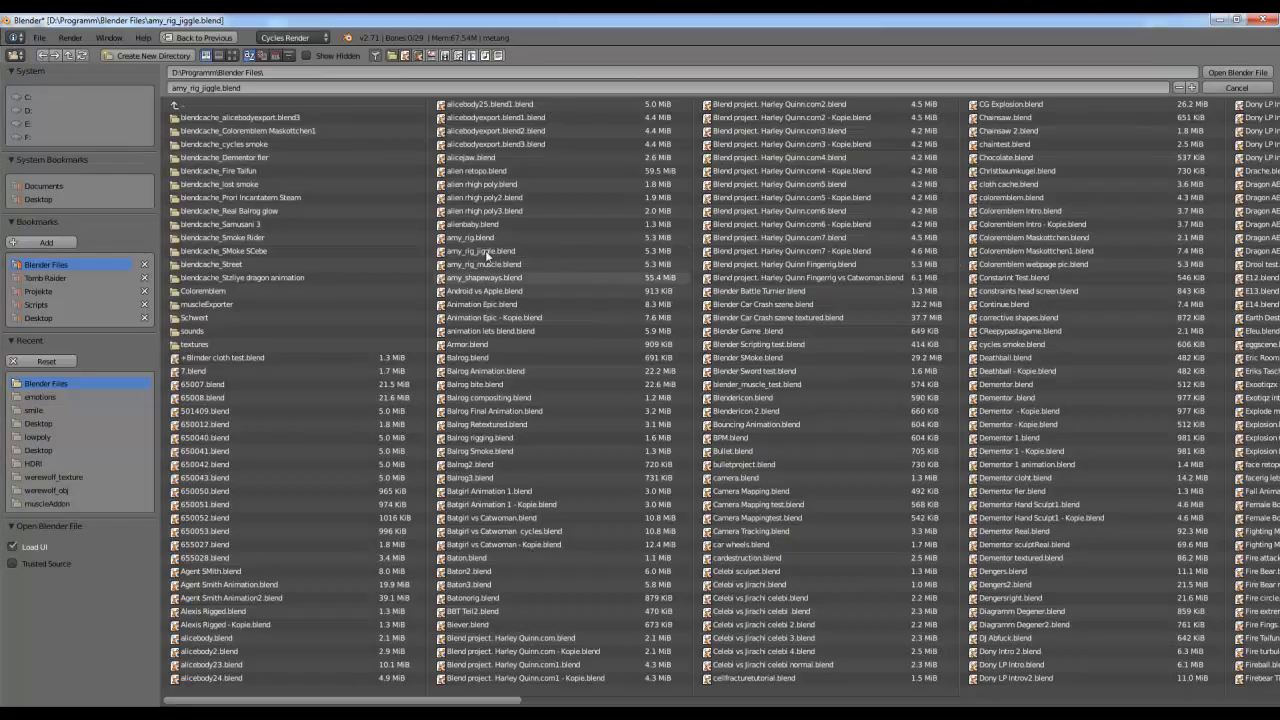
{"action": "left_click", "coordinate": [1245, 71]}
{"action": "scroll", "coordinate": [650, 380], "scroll_direction": "up", "scroll_amount": 3}
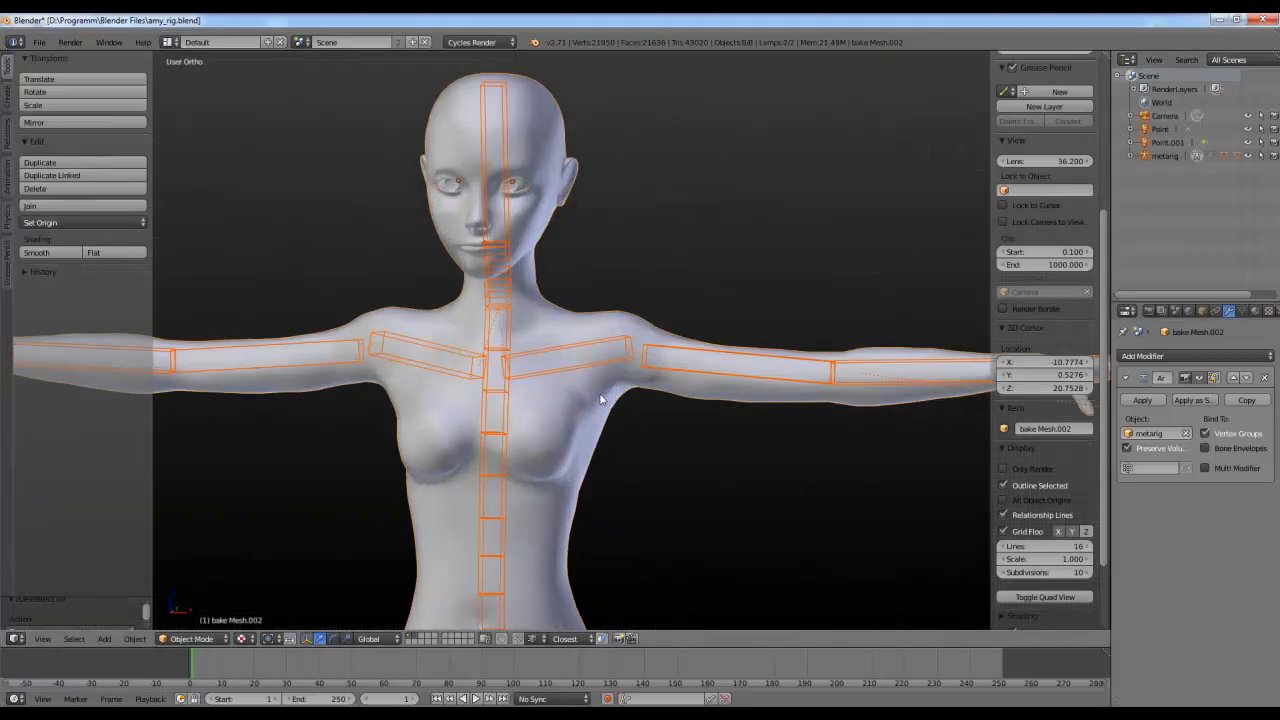
Step: Examine the basic armature inside the whole character, from the head down to the feet
{"action": "scroll", "coordinate": [641, 399], "scroll_direction": "down", "scroll_amount": 3}
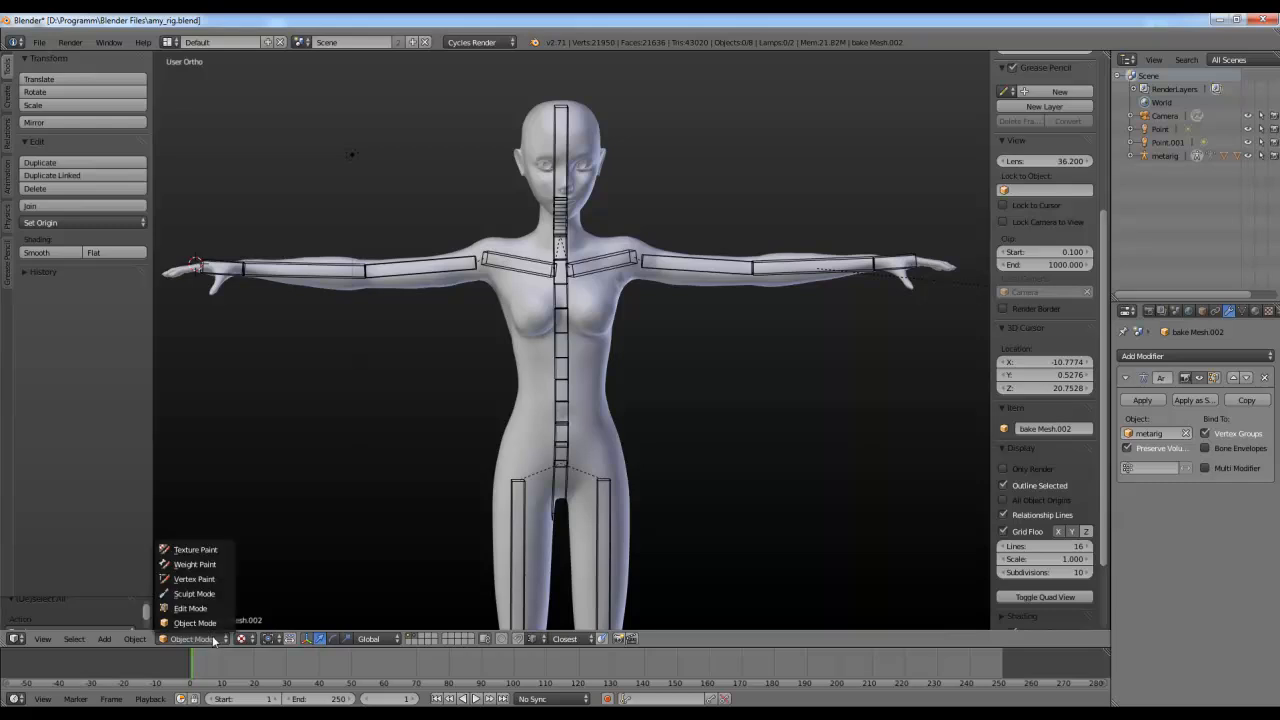
{"action": "scroll", "coordinate": [543, 492], "scroll_direction": "down", "scroll_amount": 2}
{"action": "middle_click_drag", "start_coordinate": [558, 443], "coordinate": [527, 362]}
{"action": "scroll", "coordinate": [599, 480], "scroll_direction": "down", "scroll_amount": 2}
{"action": "middle_click_drag", "start_coordinate": [527, 362], "coordinate": [559, 445]}
{"action": "scroll", "coordinate": [556, 440], "scroll_direction": "up", "scroll_amount": 1}
{"action": "middle_click_drag", "start_coordinate": [492, 392], "coordinate": [500, 406], "text": "shift"}
{"action": "mouse_move", "coordinate": [500, 406]}
{"action": "middle_mouse_down"}
{"action": "mouse_move", "coordinate": [508, 426]}
{"action": "mouse_move", "coordinate": [480, 407]}
{"action": "middle_mouse_up"}
{"action": "middle_click_drag", "start_coordinate": [540, 252], "coordinate": [490, 298]}
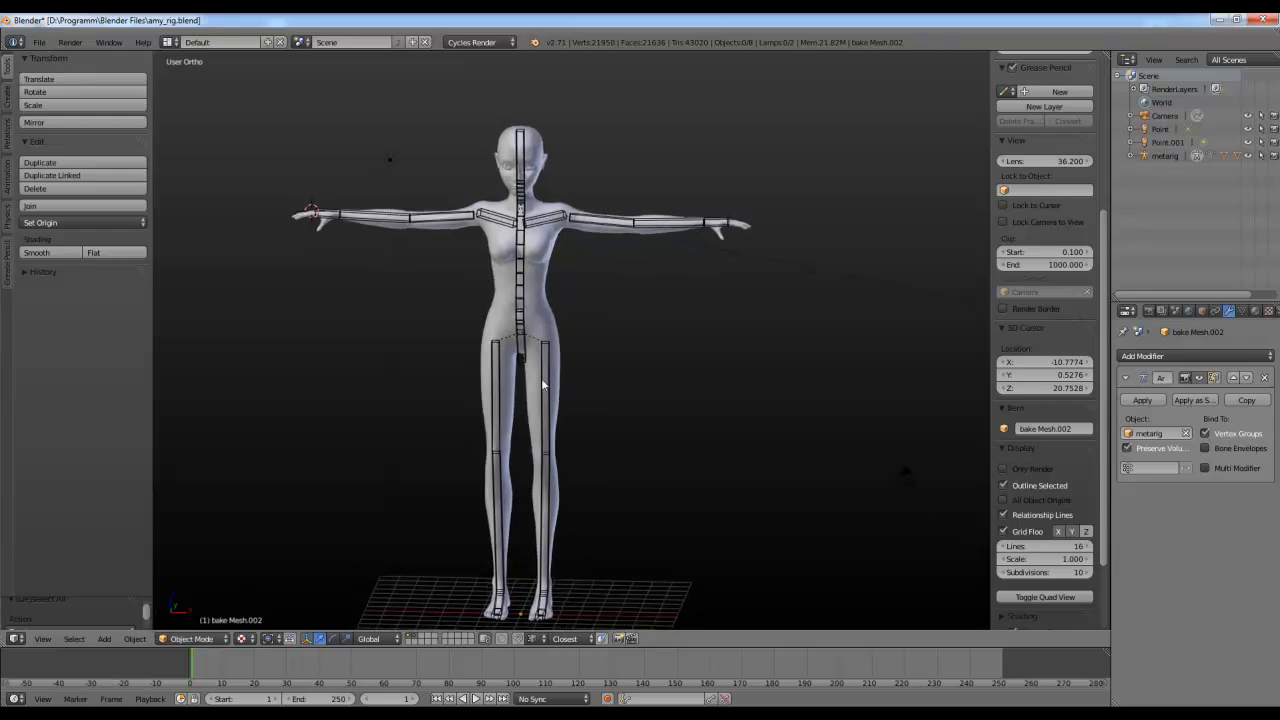
Step: Try rotating the thigh.R bone about the global X axis to swing the right leg forward
{"action": "right_click", "coordinate": [543, 384]}
{"action": "middle_click_drag", "start_coordinate": [560, 443], "coordinate": [500, 455]}
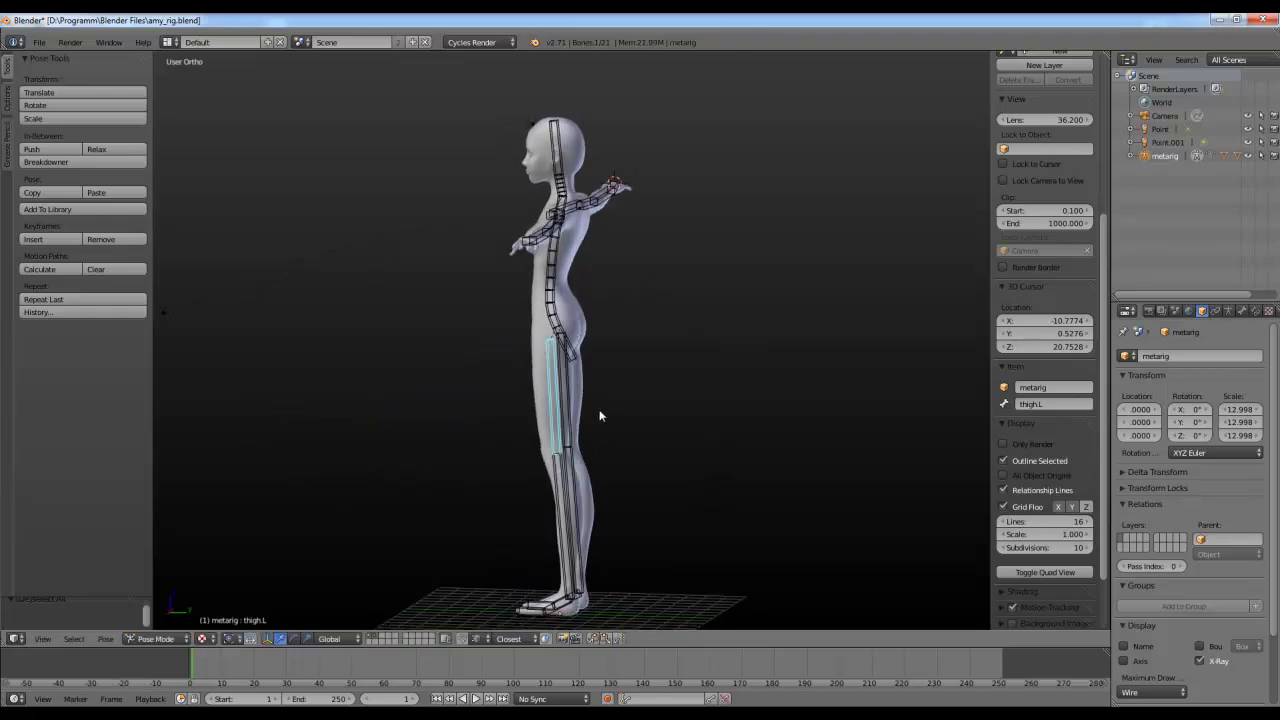
{"action": "right_click", "coordinate": [580, 402]}
{"action": "middle_click_drag", "start_coordinate": [600, 415], "coordinate": [655, 390]}
{"action": "key", "text": "r"}
{"action": "key", "text": "x"}
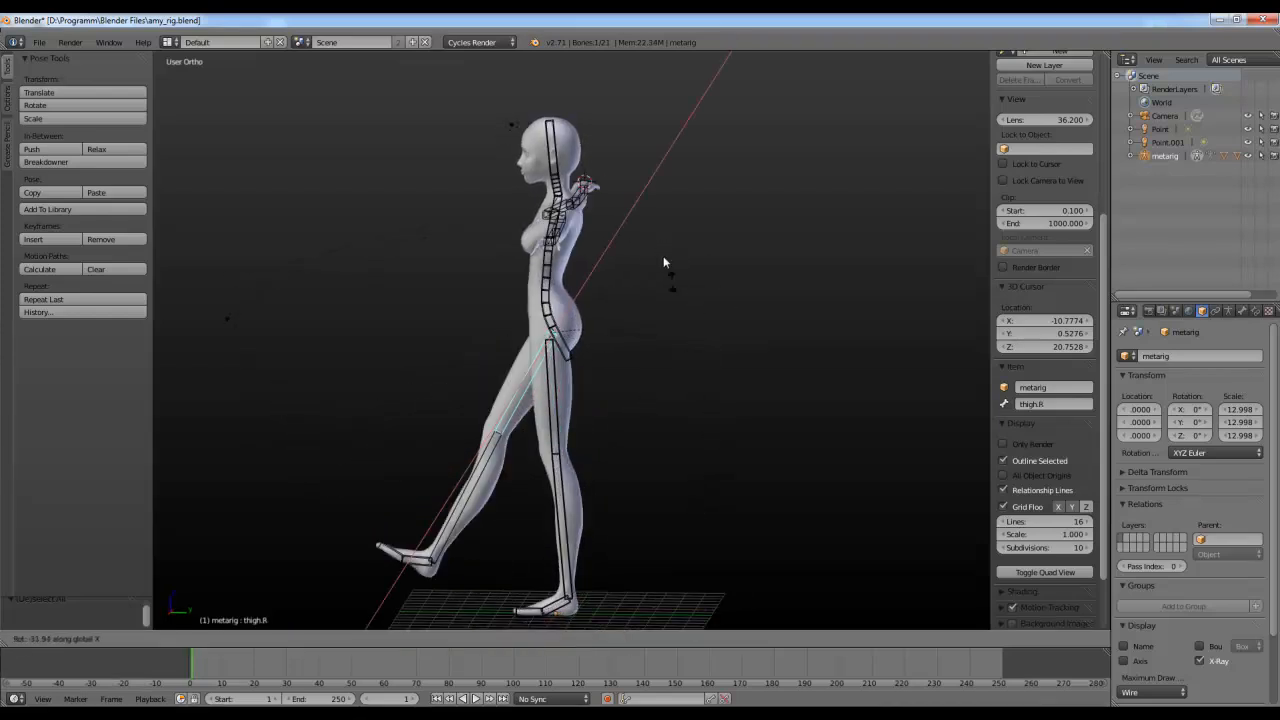
{"action": "key", "text": "Escape"}
Step: Try rotating the upper_arm_L bone to test the arm, and deselect all bones
{"action": "middle_click_drag", "start_coordinate": [646, 509], "coordinate": [640, 300]}
{"action": "right_click", "coordinate": [670, 222]}
{"action": "key", "text": "r"}
{"action": "key", "text": "Escape"}
{"action": "key", "text": "a"}
{"action": "middle_click_drag", "start_coordinate": [471, 337], "coordinate": [623, 320]}
Step: Align the view to the front and switch the metarig armature to Object Mode
{"action": "key", "text": "KP_1"}
{"action": "key", "text": "shift+a"}
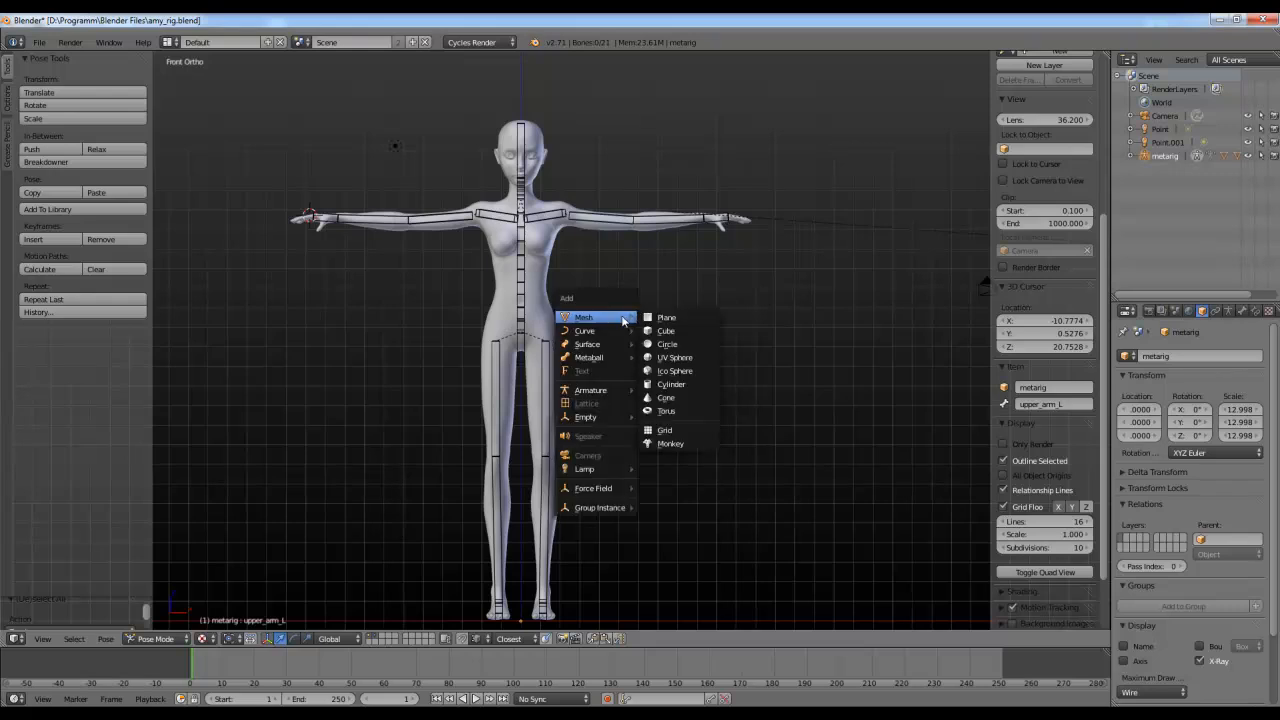
{"action": "middle_click_drag", "start_coordinate": [712, 320], "coordinate": [594, 332]}
{"action": "key", "text": "KP_1"}
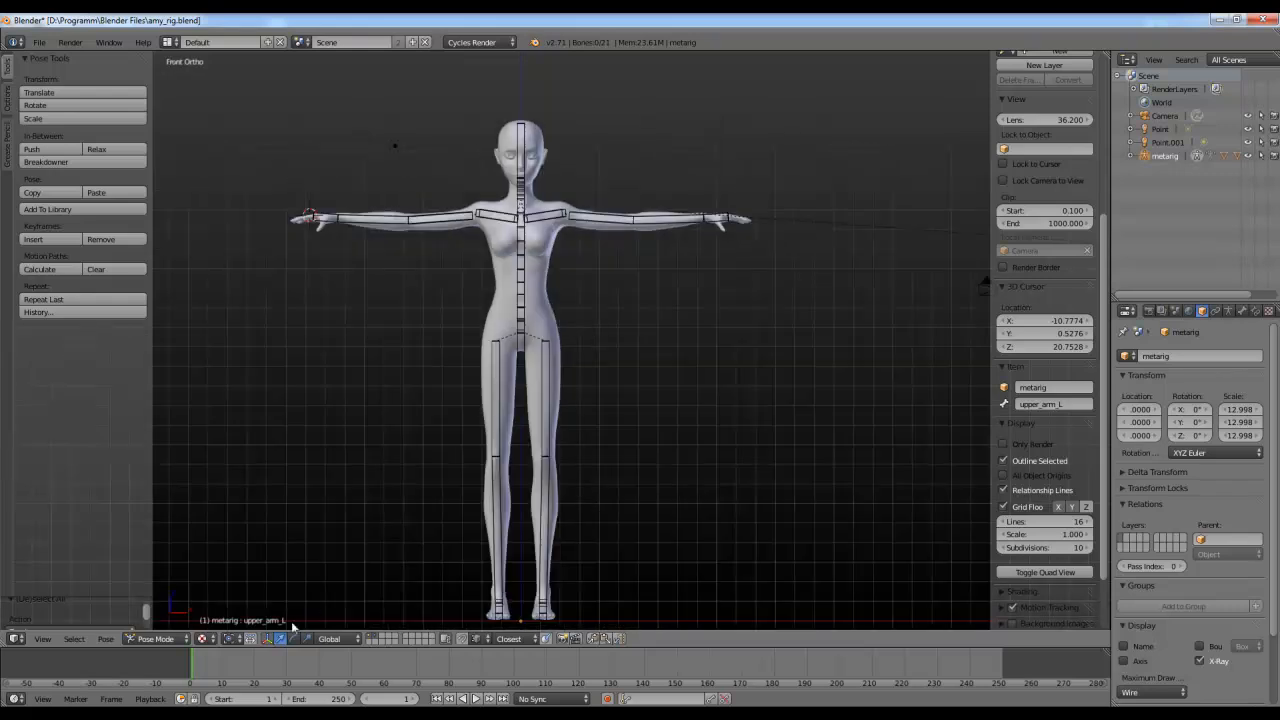
{"action": "left_click", "coordinate": [155, 638]}
{"action": "left_click", "coordinate": [162, 622]}
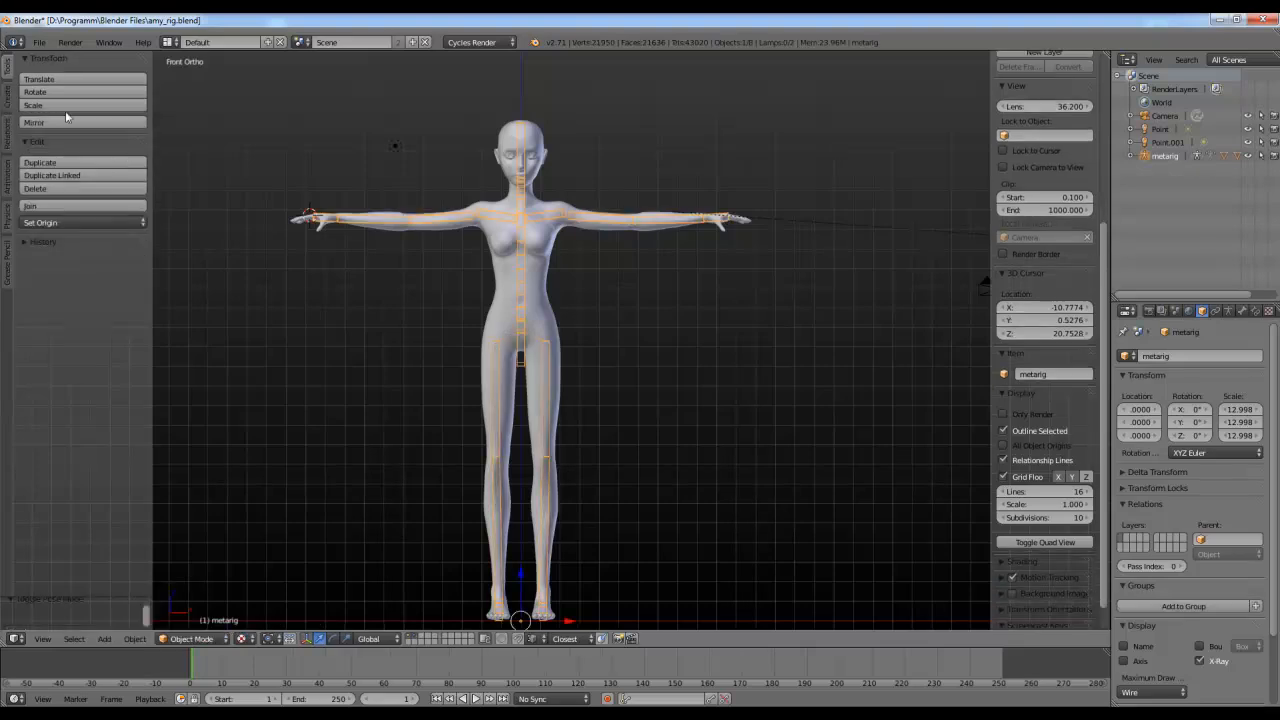
Step: Check in the user preferences whether the Rigify add-on in the Rigging category is enabled
{"action": "left_click", "coordinate": [39, 42]}
{"action": "left_click", "coordinate": [58, 188]}
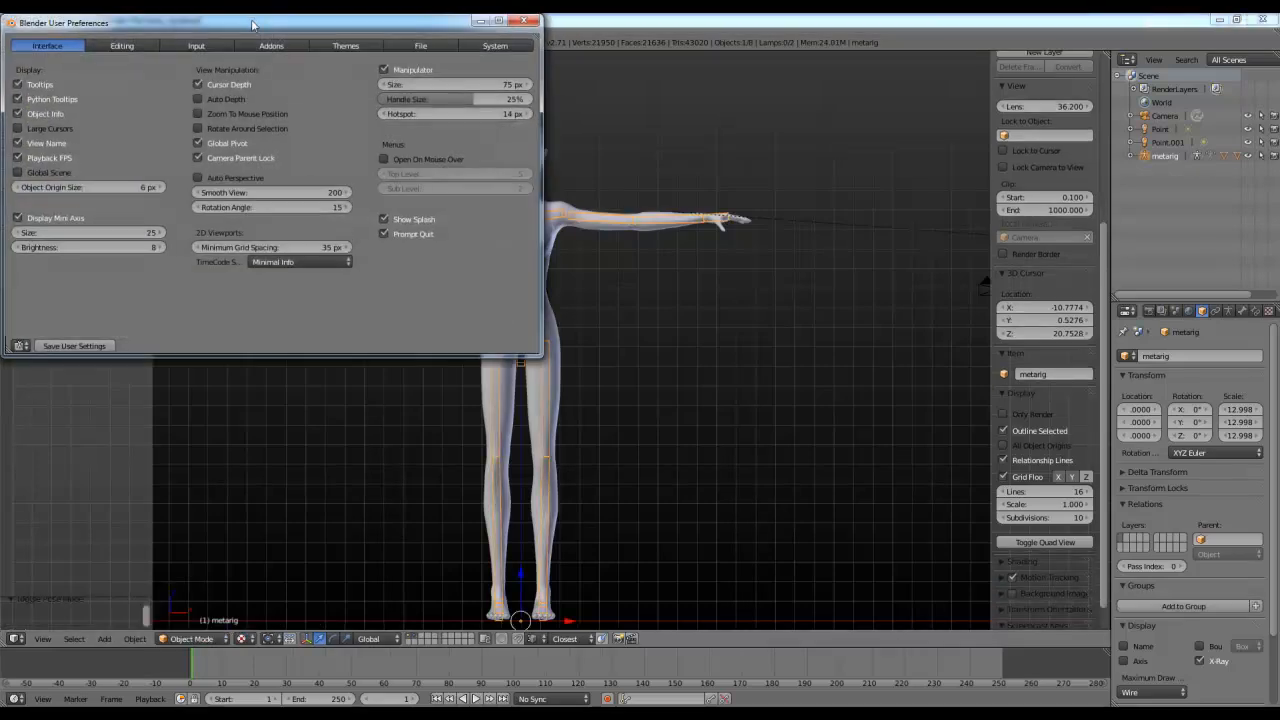
{"action": "left_click", "coordinate": [266, 47]}
{"action": "scroll", "coordinate": [55, 260], "scroll_direction": "down", "scroll_amount": 3}
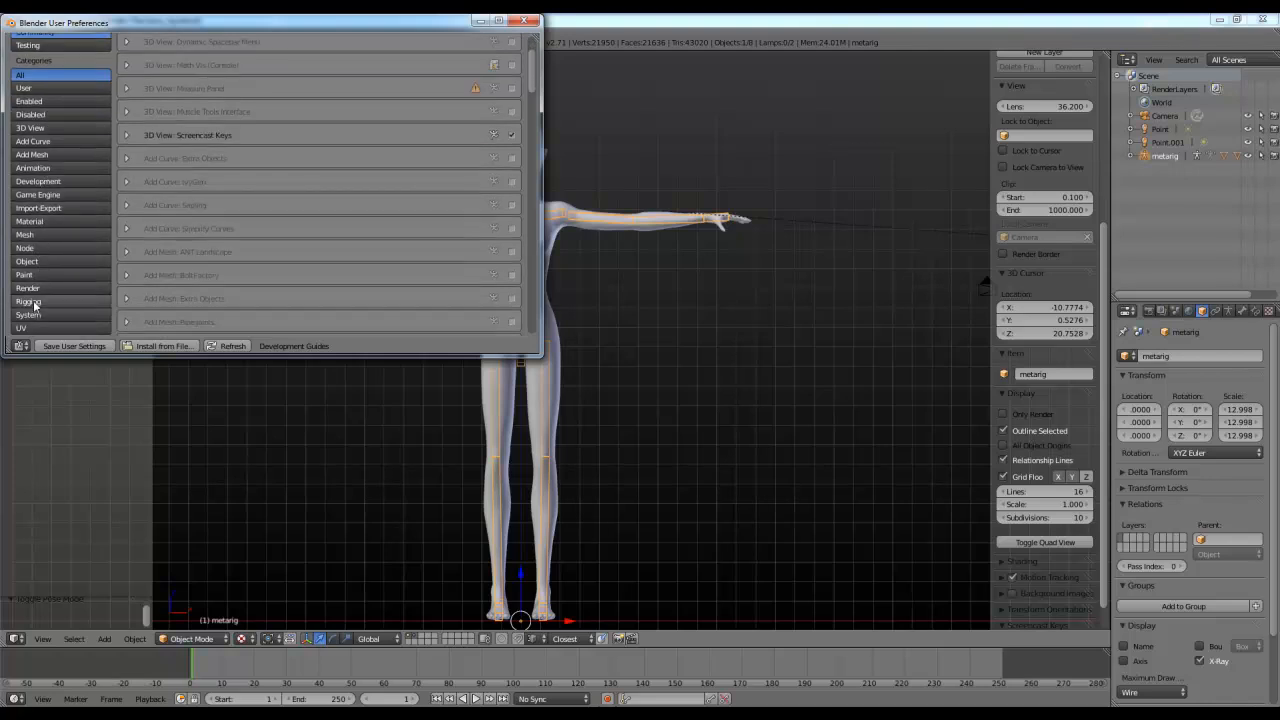
{"action": "left_click", "coordinate": [30, 302]}
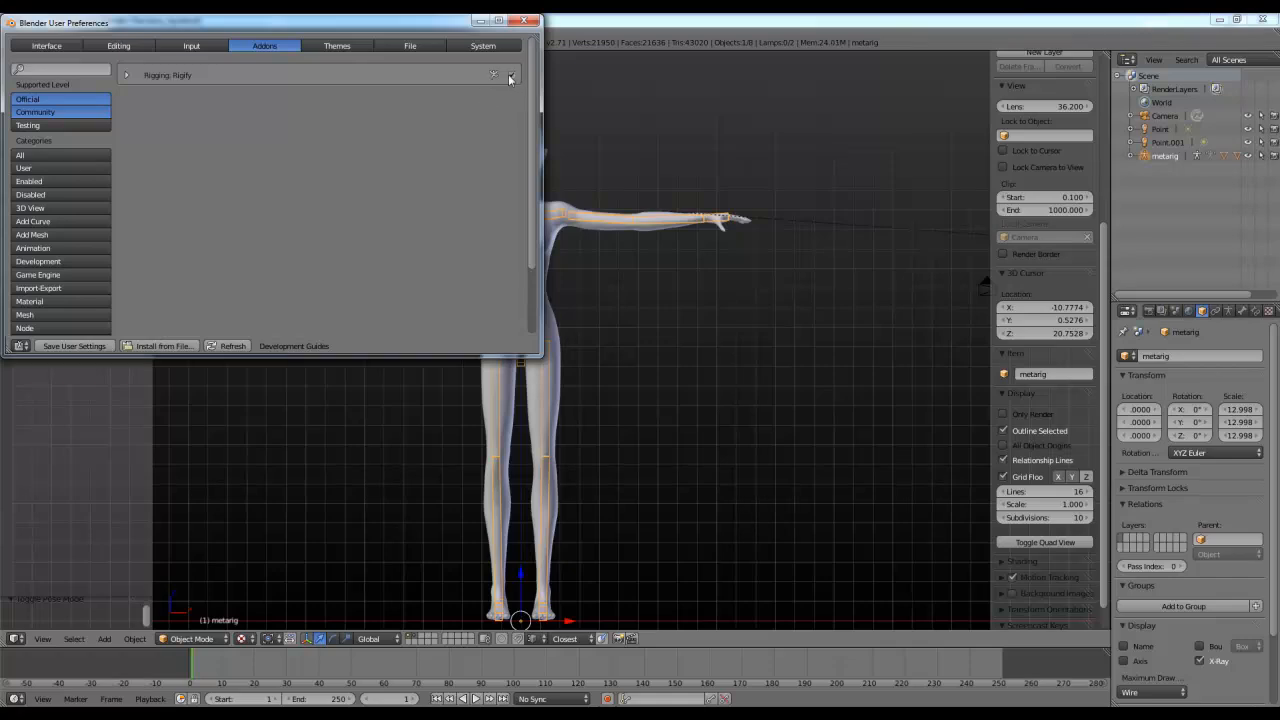
{"action": "left_click", "coordinate": [522, 21]}
Step: Add a Human (Meta-Rig) armature at the 3D cursor in front view and scale it up about 11 times
{"action": "scroll", "coordinate": [632, 409], "scroll_direction": "down", "scroll_amount": 3}
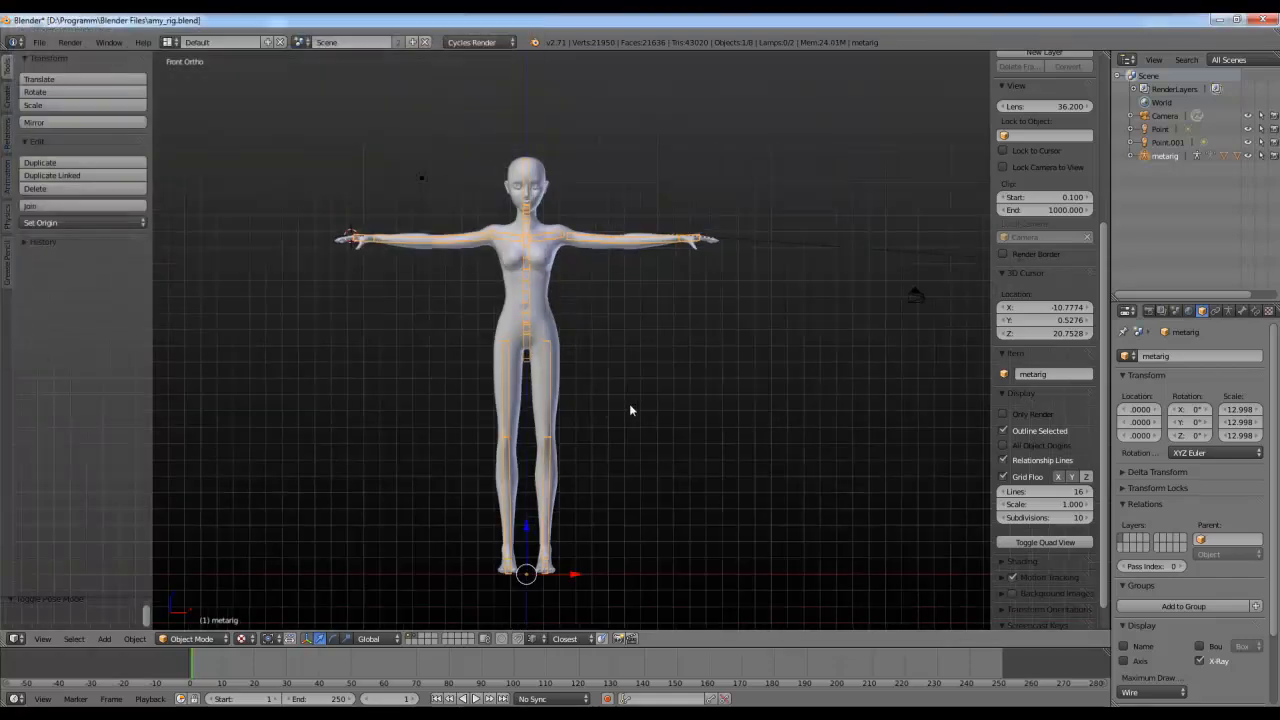
{"action": "key", "text": "shift+a"}
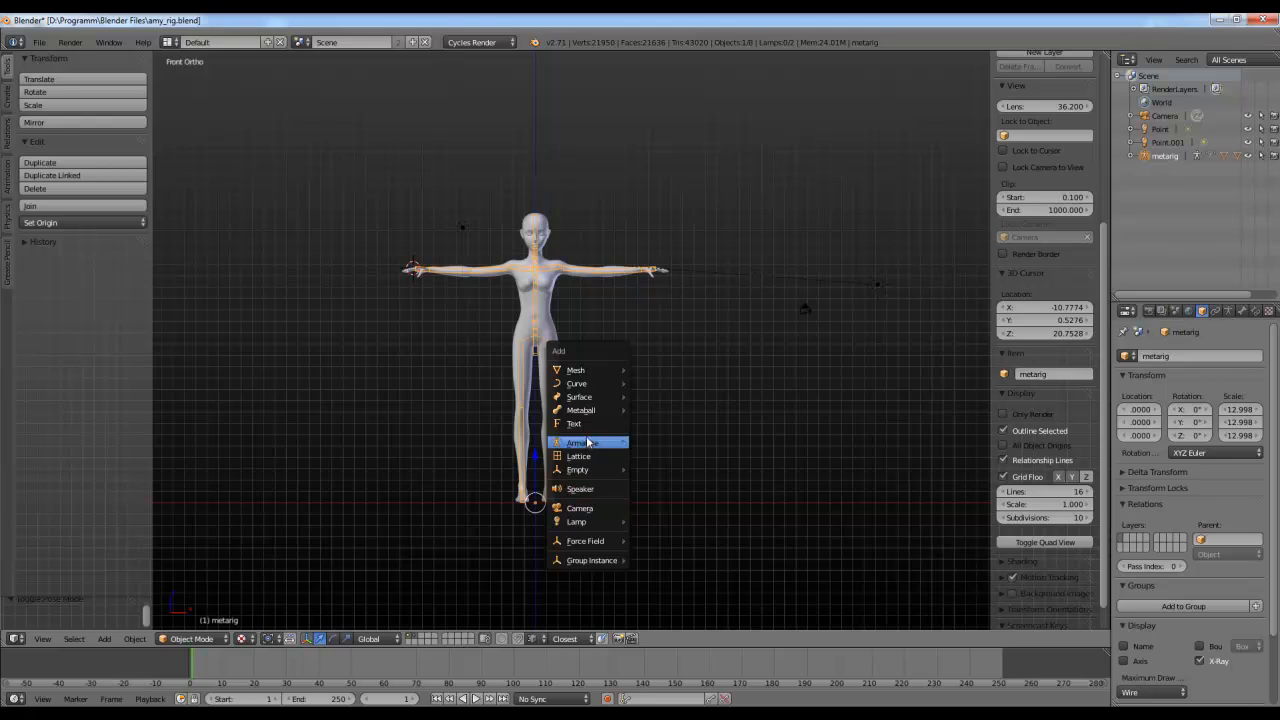
{"action": "middle_click_drag", "start_coordinate": [648, 301], "coordinate": [637, 350]}
{"action": "scroll", "coordinate": [637, 350], "scroll_direction": "up", "scroll_amount": 3}
{"action": "key", "text": "a"}
{"action": "scroll", "coordinate": [633, 350], "scroll_direction": "down", "scroll_amount": 2}
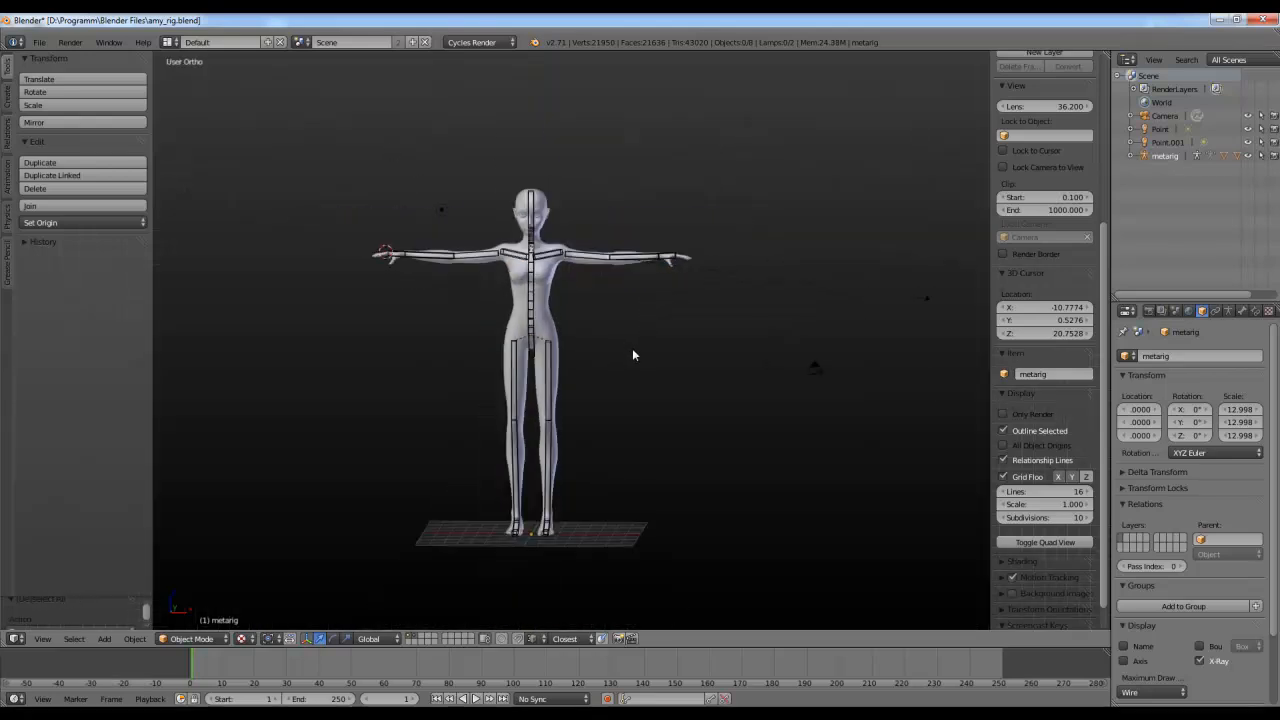
{"action": "key", "text": "KP_1"}
{"action": "key", "text": "shift+a"}
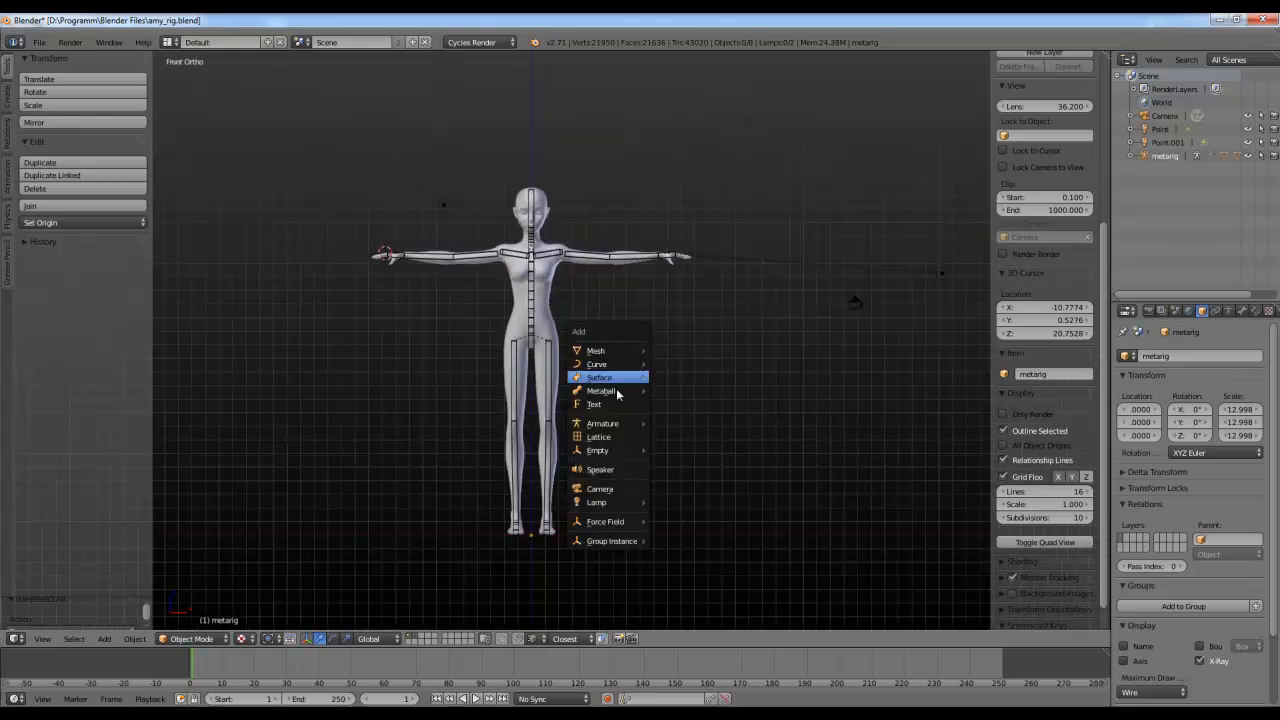
{"action": "mouse_move", "coordinate": [622, 430]}
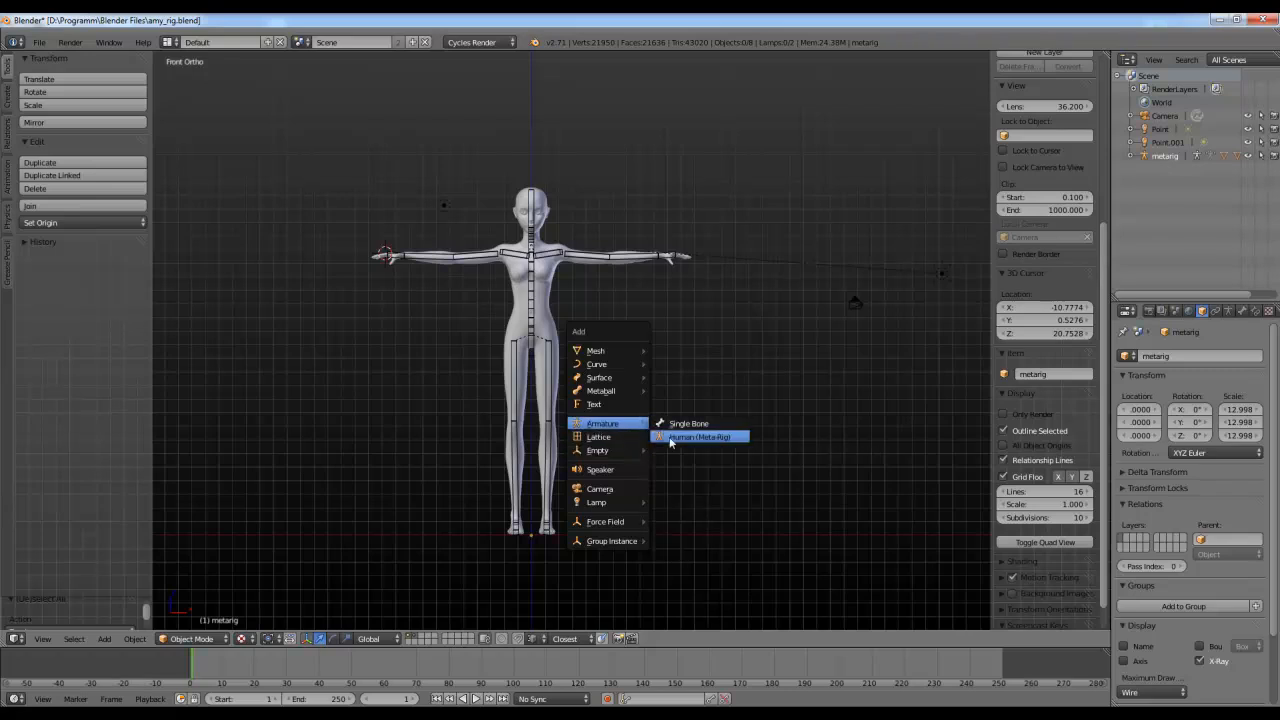
{"action": "left_click", "coordinate": [670, 437]}
{"action": "key", "text": "s"}
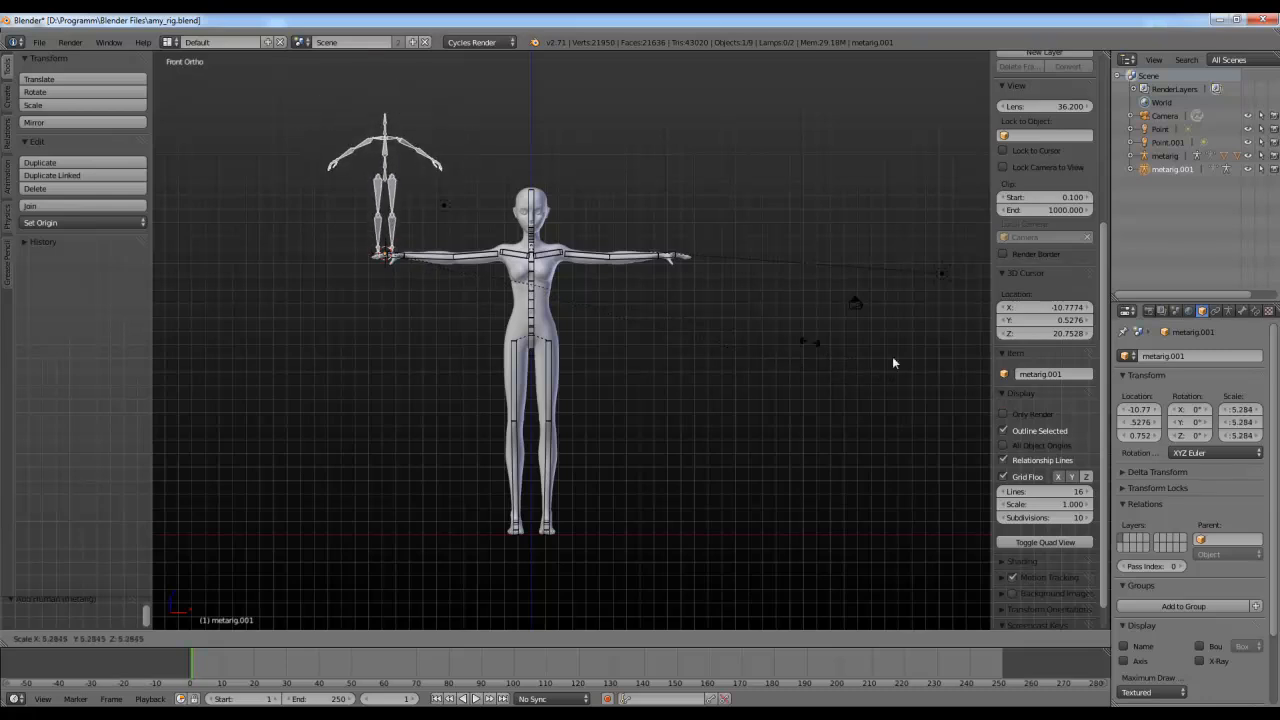
{"action": "left_click", "coordinate": [960, 312]}
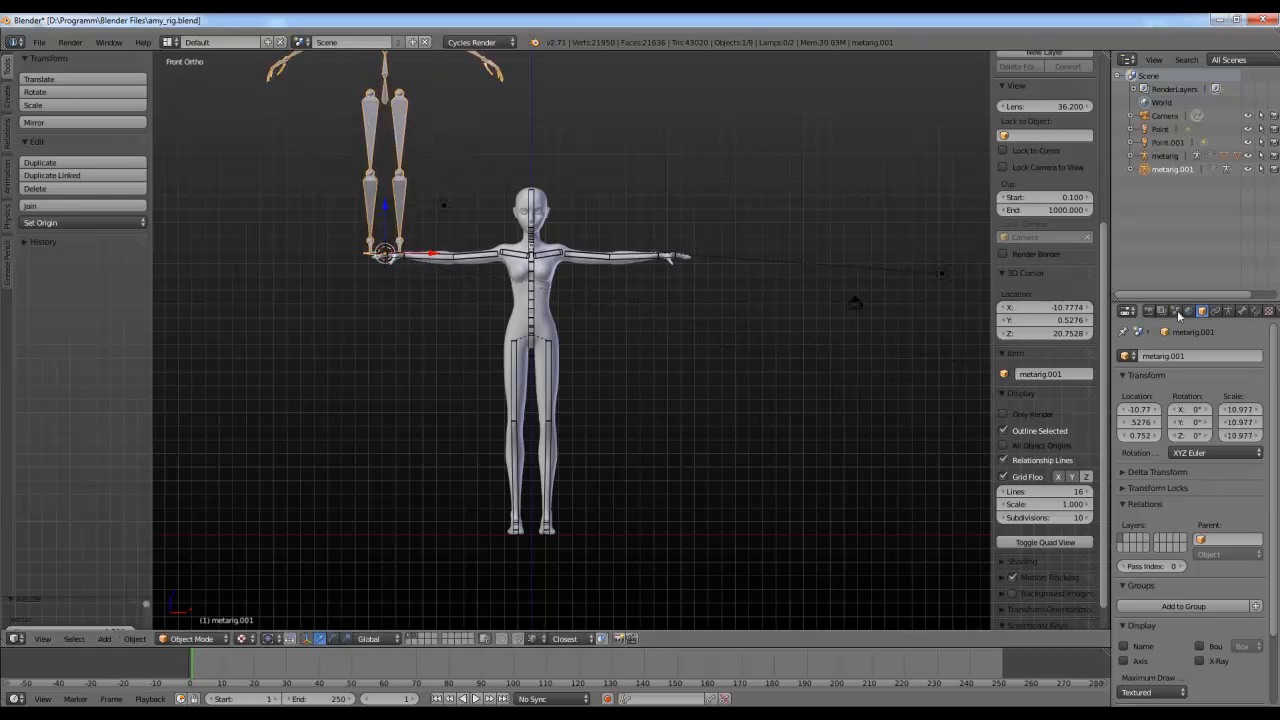
Step: Display the new meta-rig's bones as Stick for comparison, and set them to B-Bone
{"action": "left_click", "coordinate": [1243, 312]}
{"action": "left_click", "coordinate": [1229, 311]}
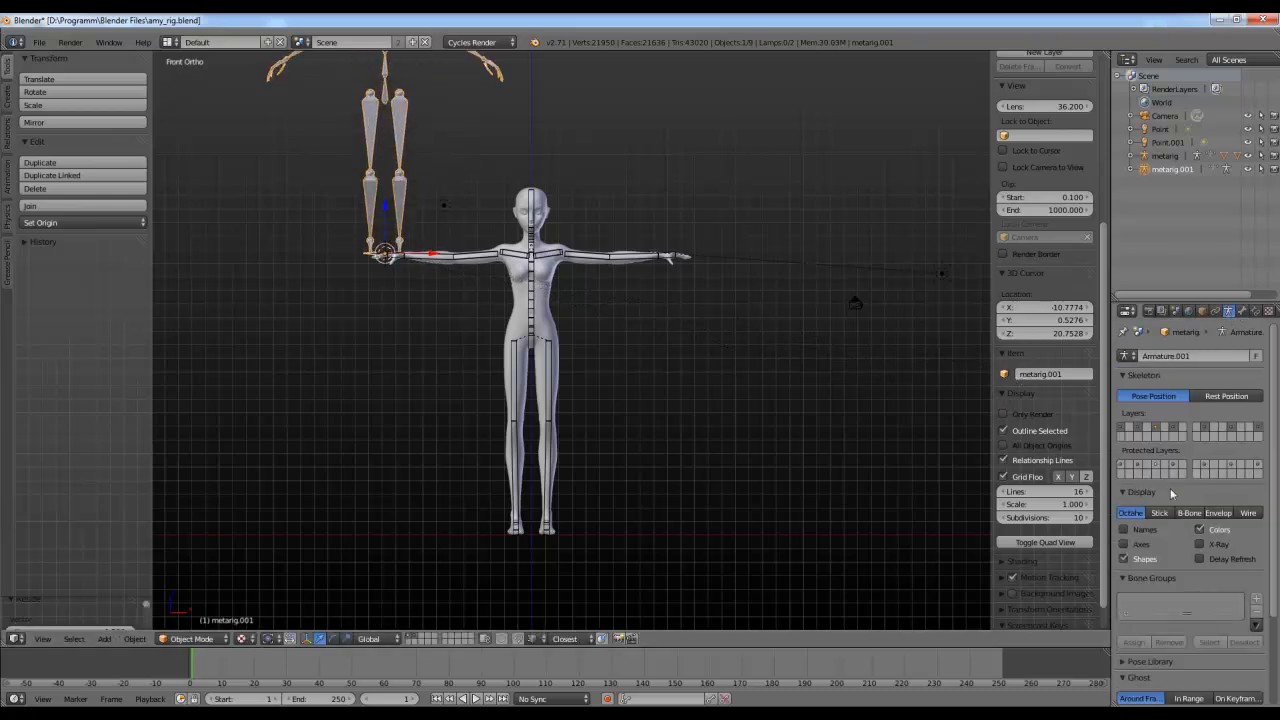
{"action": "left_click", "coordinate": [1158, 513]}
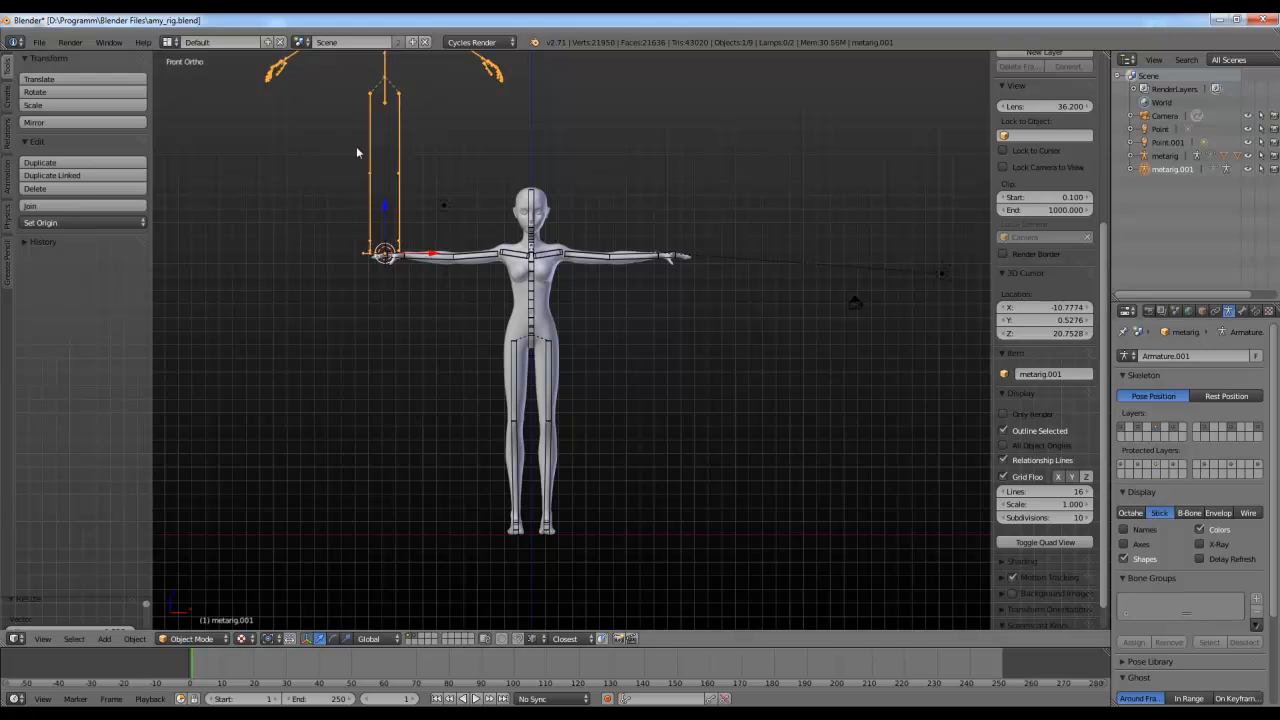
{"action": "left_click", "coordinate": [1189, 513]}
Step: Adjust the B-Bone thickness of all the new meta-rig's bones in Edit Mode
{"action": "key", "text": "Tab"}
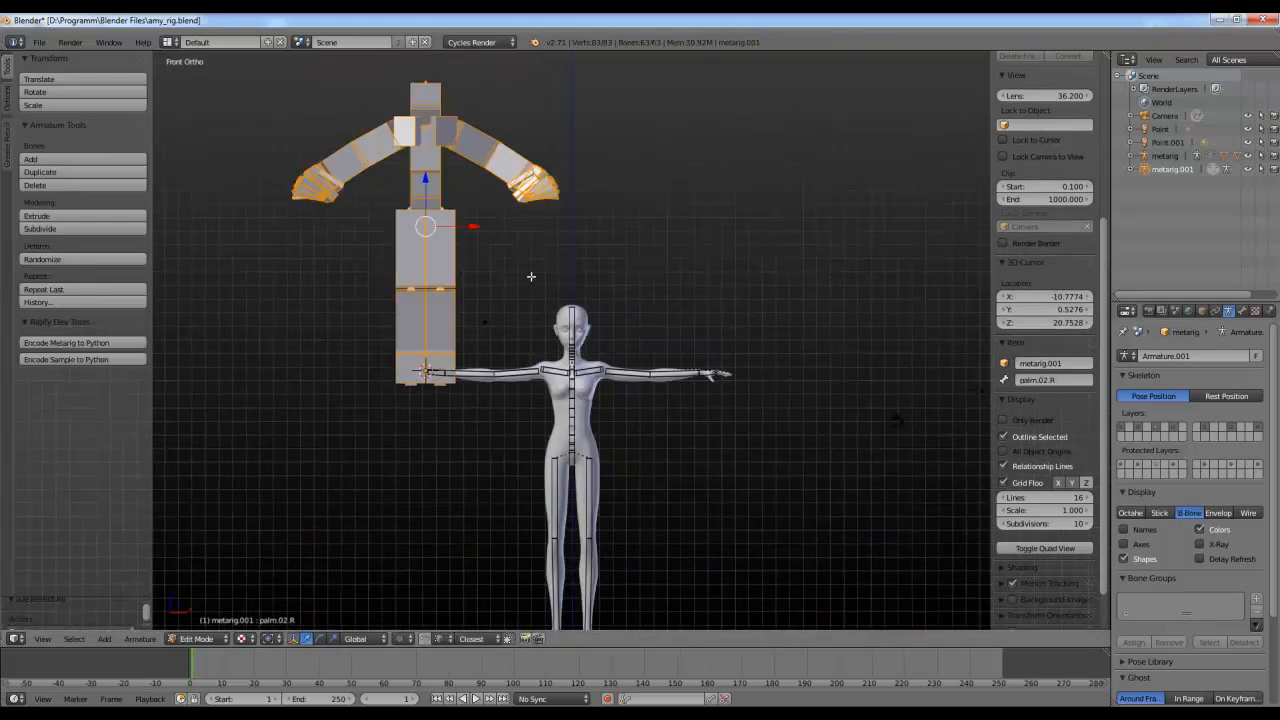
{"action": "key", "text": "ctrl+alt+s"}
{"action": "left_click", "coordinate": [462, 254]}
Step: Leave Edit Mode and delete the added meta-rig, metarig.001
{"action": "middle_click_drag", "start_coordinate": [462, 254], "coordinate": [552, 296]}
{"action": "key", "text": "Tab"}
{"action": "key", "text": "x"}
{"action": "left_click", "coordinate": [543, 274]}
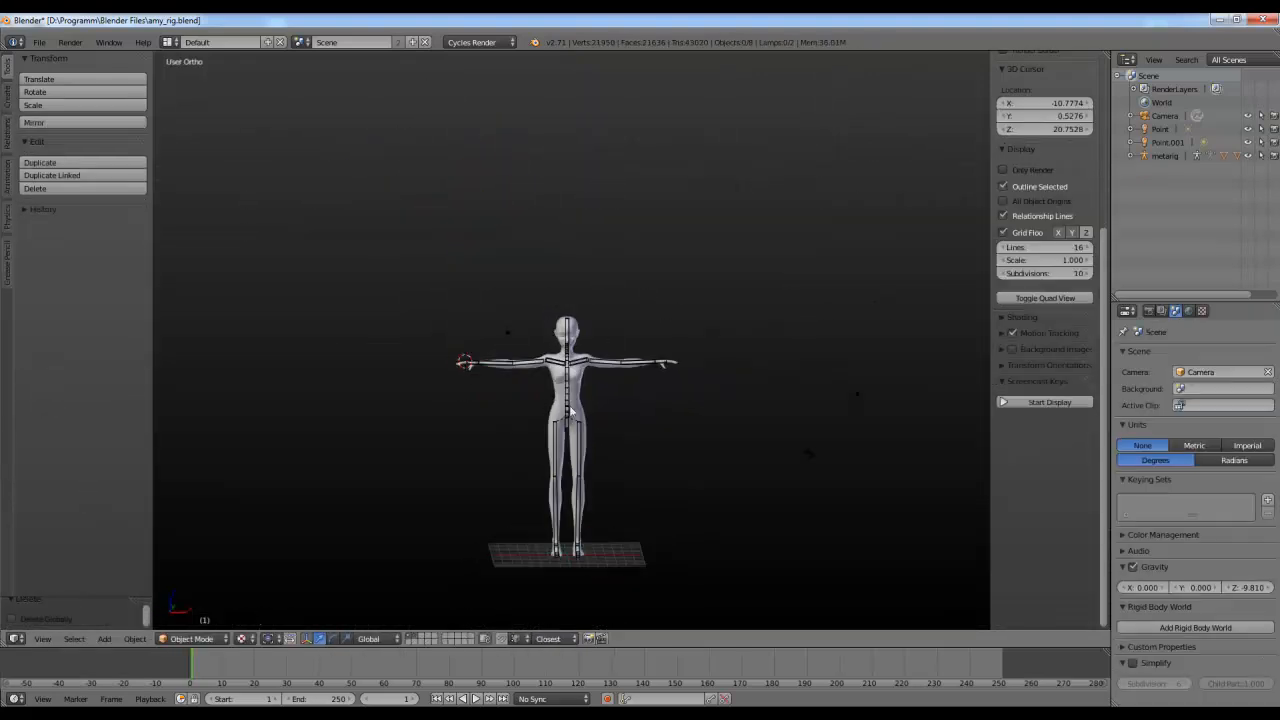
Step: Select the character's metarig armature and switch it to Pose Mode
{"action": "scroll", "coordinate": [562, 388], "scroll_direction": "up", "scroll_amount": 3}
{"action": "right_click", "coordinate": [576, 392]}
{"action": "middle_click_drag", "start_coordinate": [643, 461], "coordinate": [586, 418], "text": "shift"}
{"action": "scroll", "coordinate": [585, 418], "scroll_direction": "up", "scroll_amount": 4}
{"action": "right_click", "coordinate": [537, 428]}
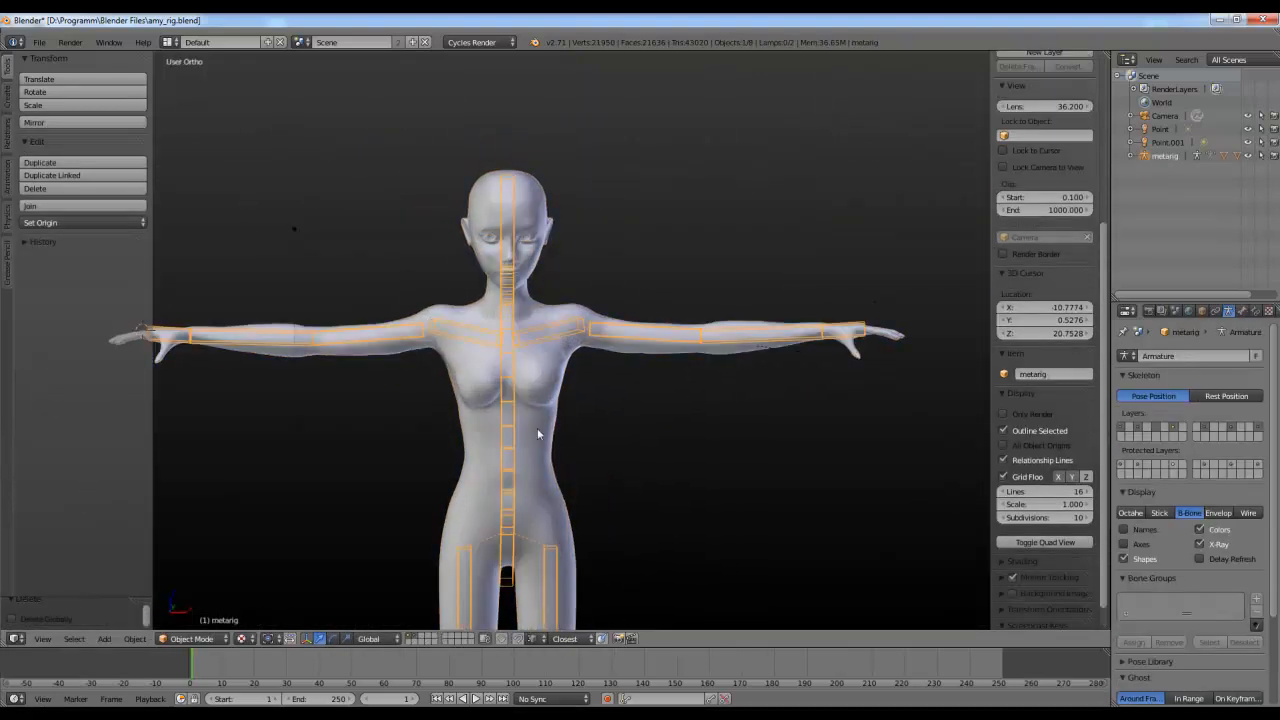
{"action": "scroll", "coordinate": [537, 428], "scroll_direction": "up", "scroll_amount": 5}
{"action": "left_click", "coordinate": [190, 639]}
{"action": "left_click", "coordinate": [190, 594]}
{"action": "scroll", "coordinate": [484, 416], "scroll_direction": "down", "scroll_amount": 3}
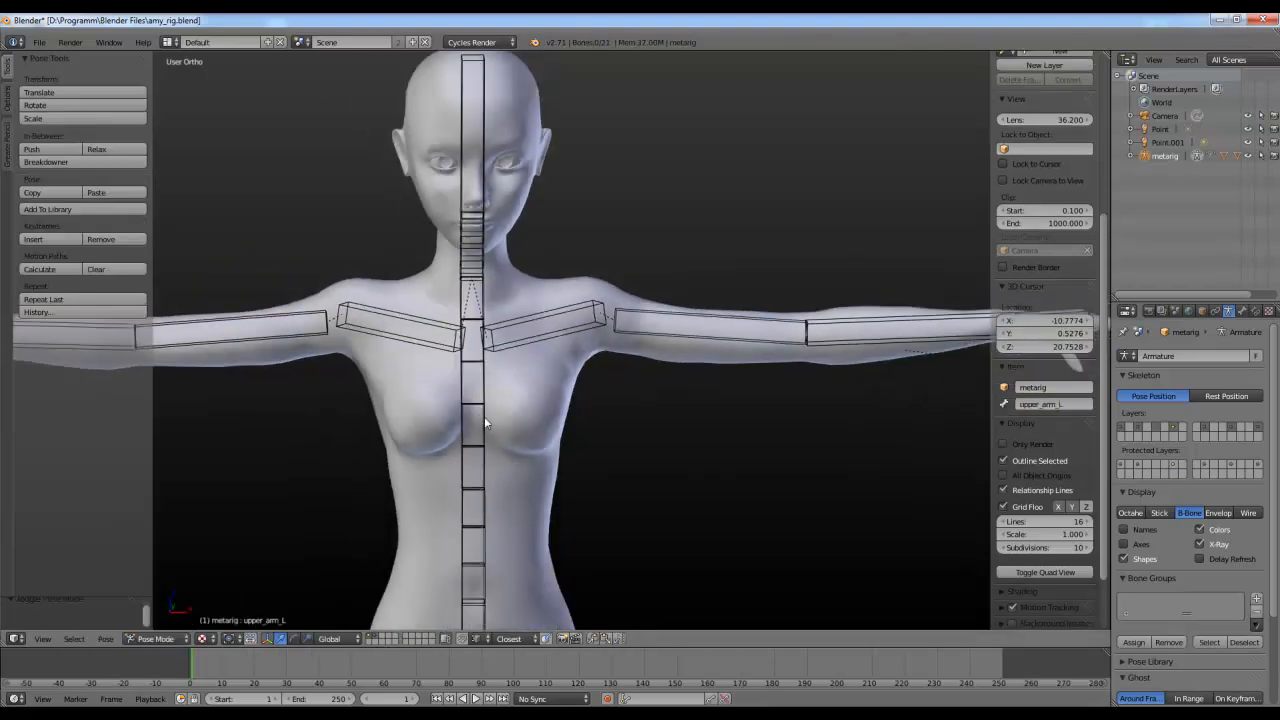
Step: Try rotating the chest bone sideways to show how its B-Bone segments bend
{"action": "right_click", "coordinate": [478, 400]}
{"action": "key", "text": "r"}
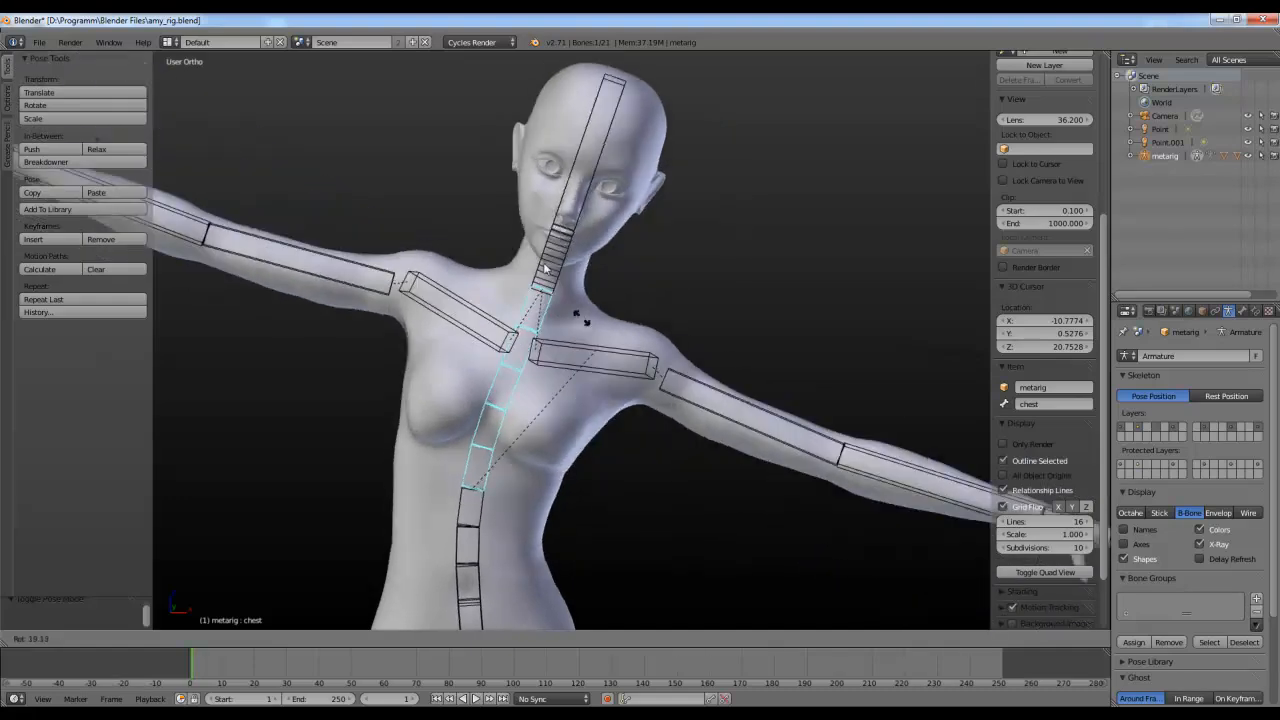
{"action": "key", "text": "Escape"}
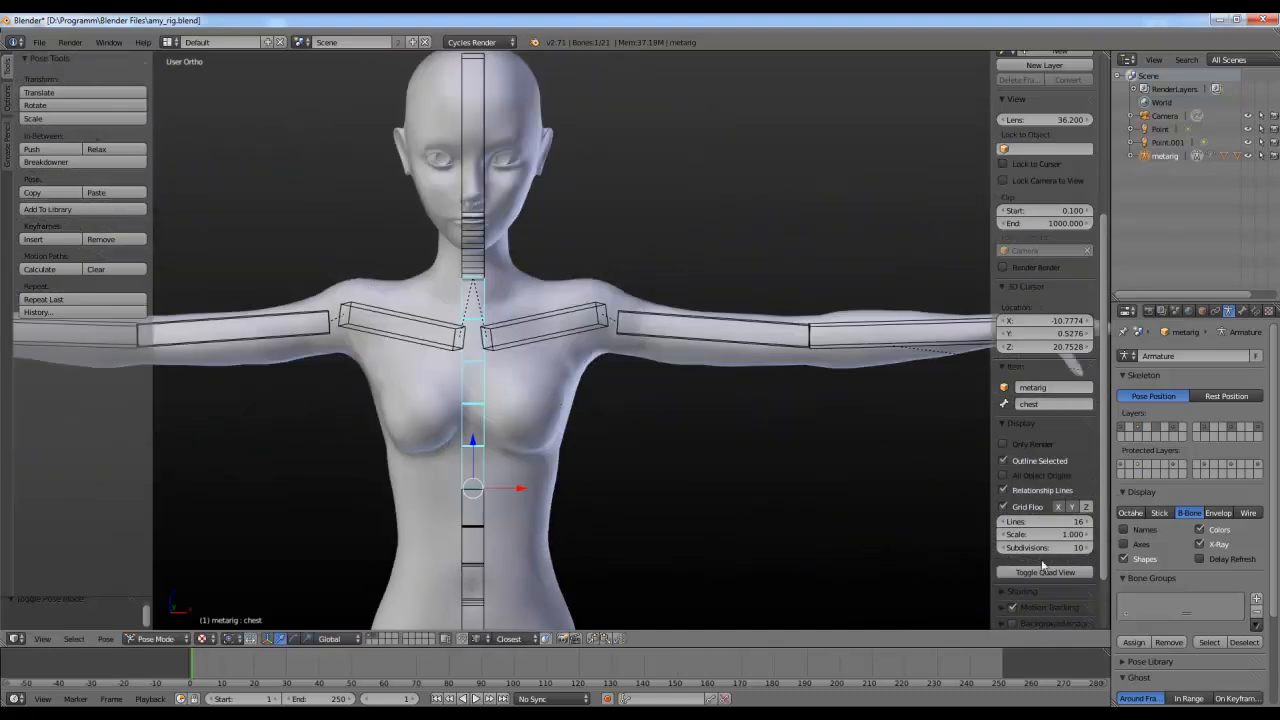
Step: Display the armature's bones as Stick and try rotating the chest bone for comparison
{"action": "left_click", "coordinate": [1159, 513]}
{"action": "key", "text": "r"}
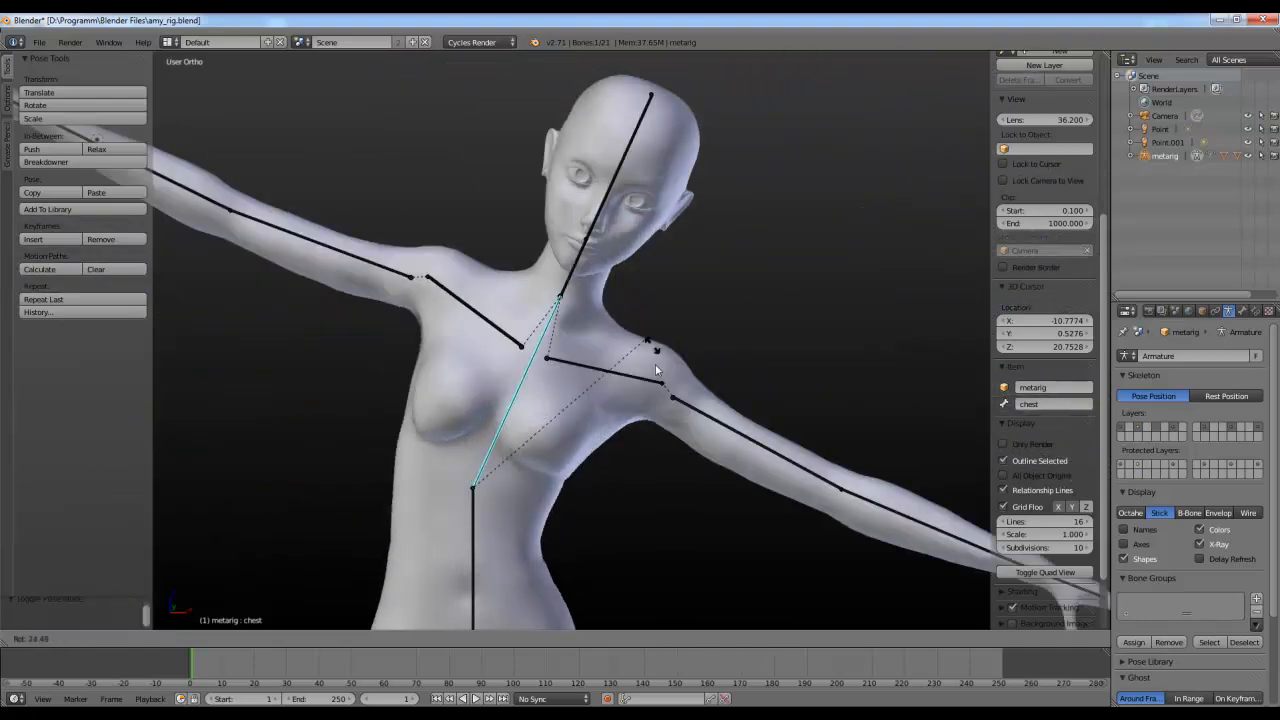
{"action": "key", "text": "Escape"}
Step: Restore the armature's B-Bone display, briefly comparing it with the Octahedral display
{"action": "left_click", "coordinate": [1189, 513]}
{"action": "scroll", "coordinate": [569, 425], "scroll_direction": "up", "scroll_amount": 5}
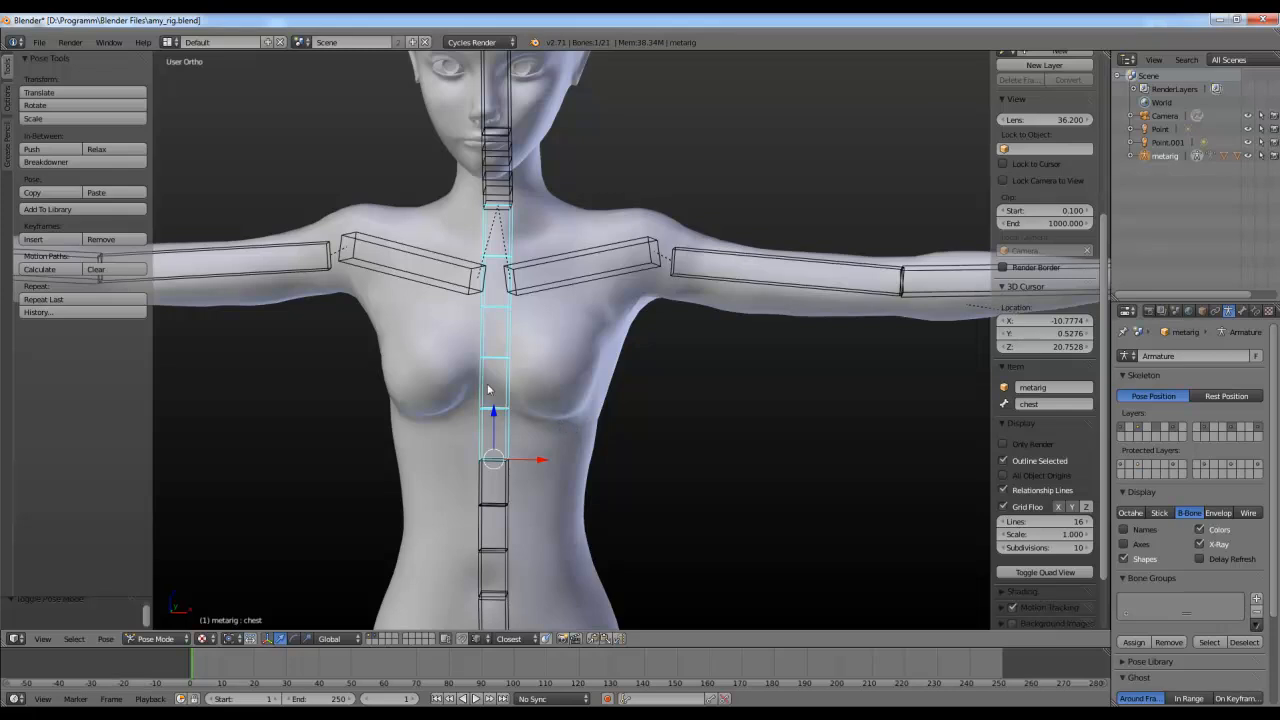
{"action": "left_click", "coordinate": [1131, 512]}
{"action": "left_click", "coordinate": [1187, 513]}
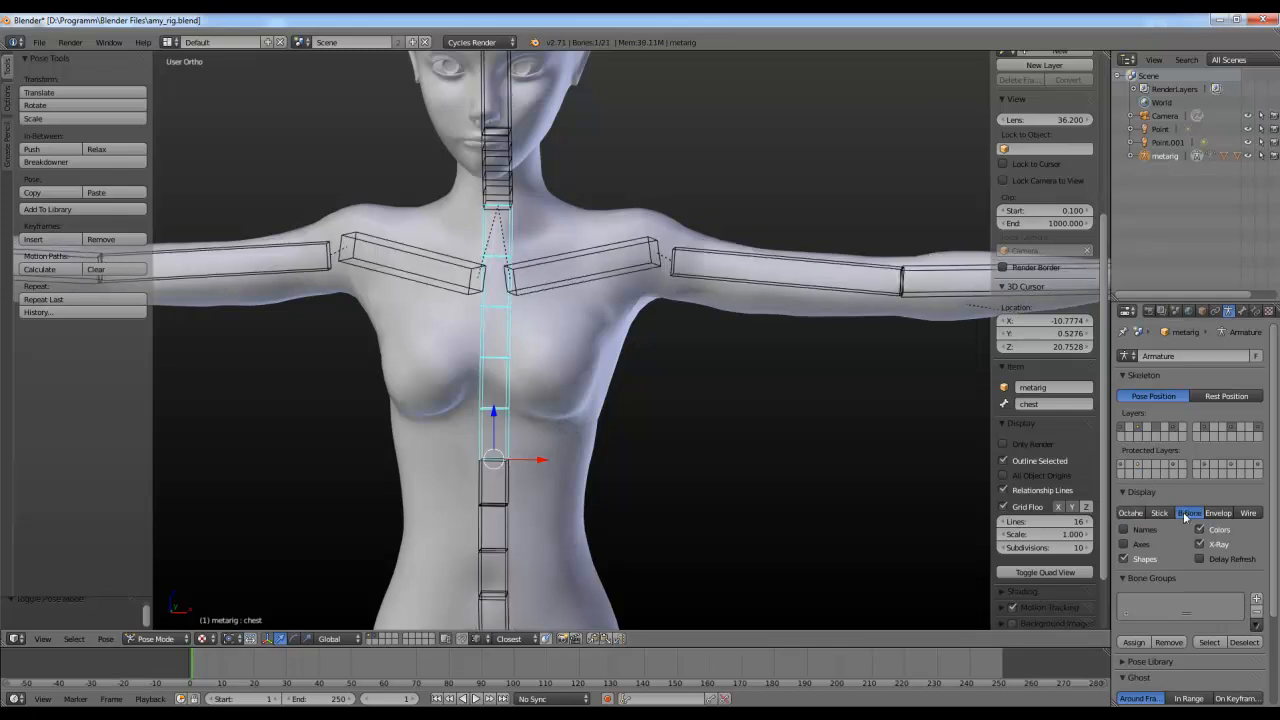
Step: Expand the chest bone's Deform settings to examine its Curved Bones segments and ease values
{"action": "left_click", "coordinate": [1242, 311]}
{"action": "scroll", "coordinate": [1160, 610], "scroll_direction": "down", "scroll_amount": 1}
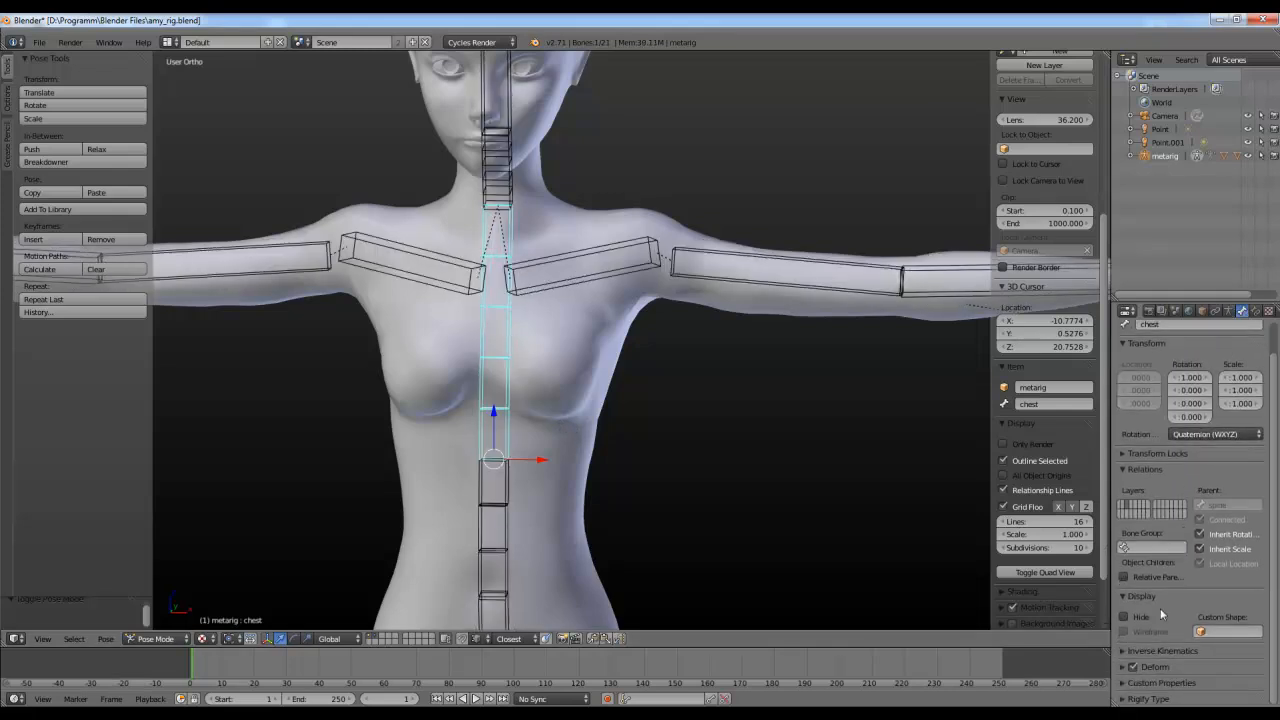
{"action": "left_click", "coordinate": [1146, 670]}
{"action": "scroll", "coordinate": [1170, 665], "scroll_direction": "down", "scroll_amount": 3}
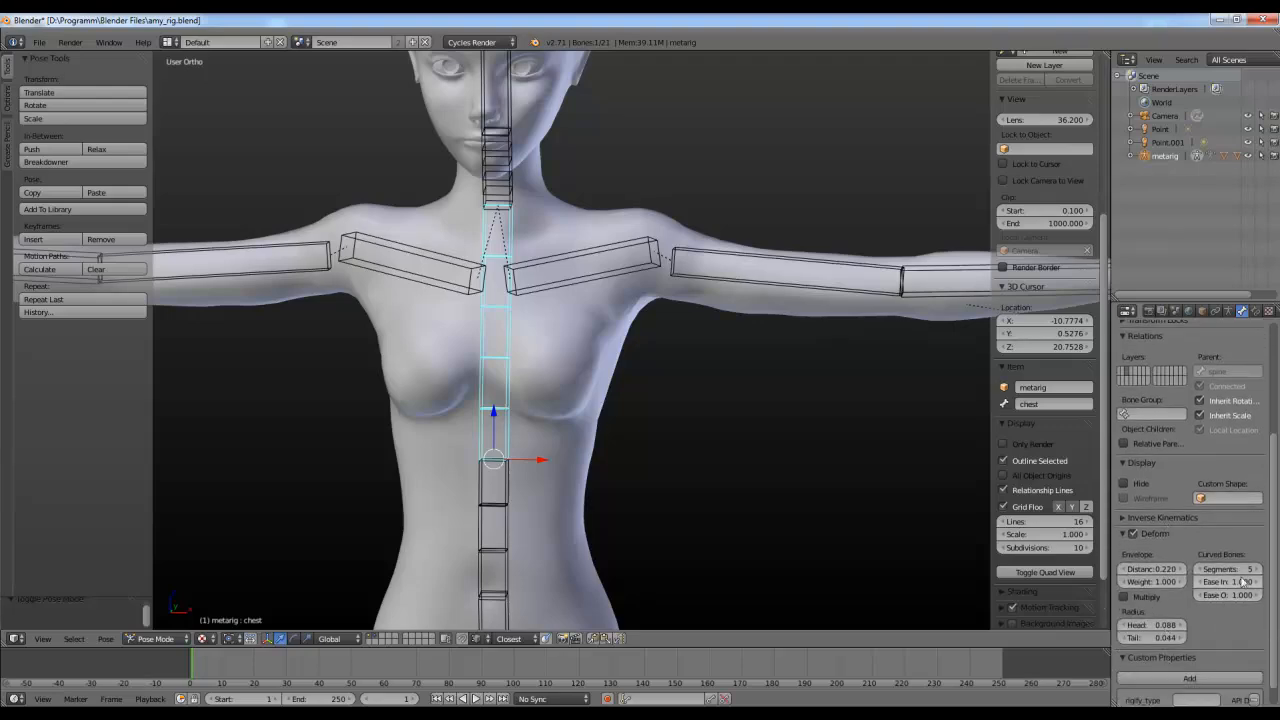
{"action": "scroll", "coordinate": [519, 546], "scroll_direction": "down", "scroll_amount": 2}
{"action": "middle_click_drag", "start_coordinate": [561, 581], "coordinate": [546, 453], "text": "shift"}
{"action": "scroll", "coordinate": [549, 503], "scroll_direction": "up", "scroll_amount": 1}
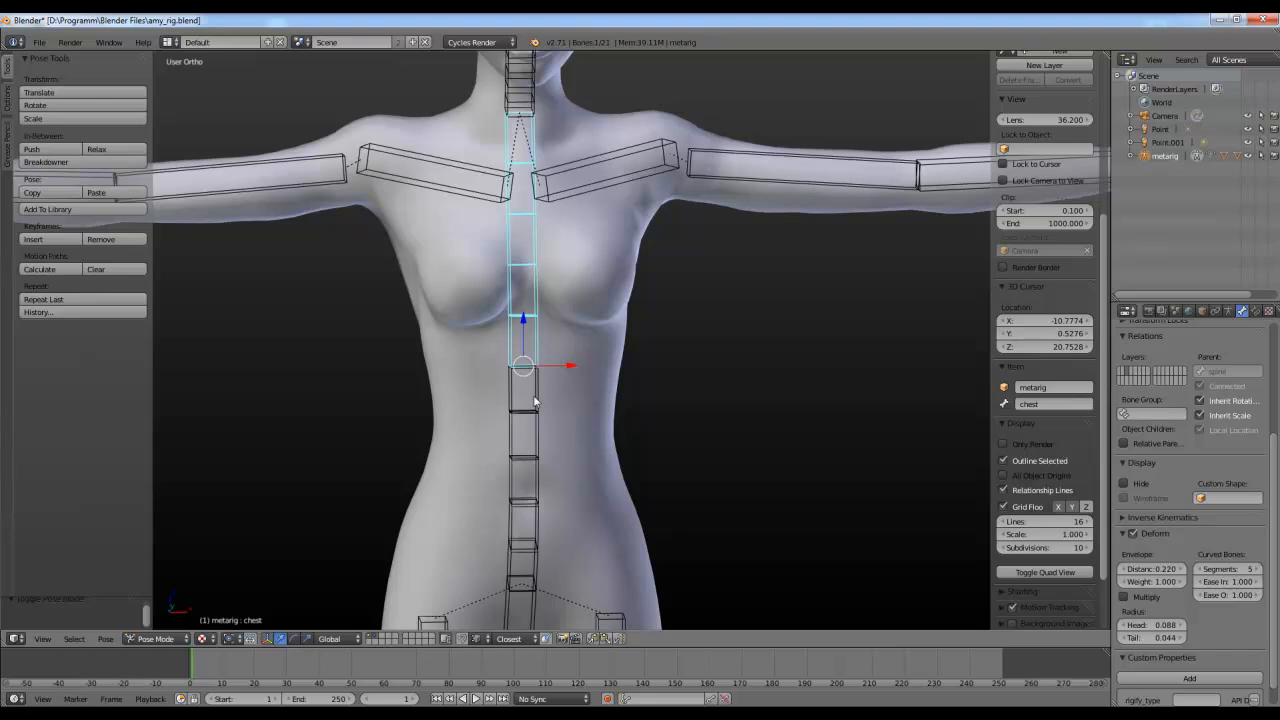
Step: Collapse the chest bone's Deform settings, deselect all bones and examine the armature from the front and the side
{"action": "left_click", "coordinate": [1124, 532]}
{"action": "scroll", "coordinate": [655, 361], "scroll_direction": "down", "scroll_amount": 1}
{"action": "key", "text": "KP_1"}
{"action": "key", "text": "a"}
{"action": "scroll", "coordinate": [617, 420], "scroll_direction": "up", "scroll_amount": 3}
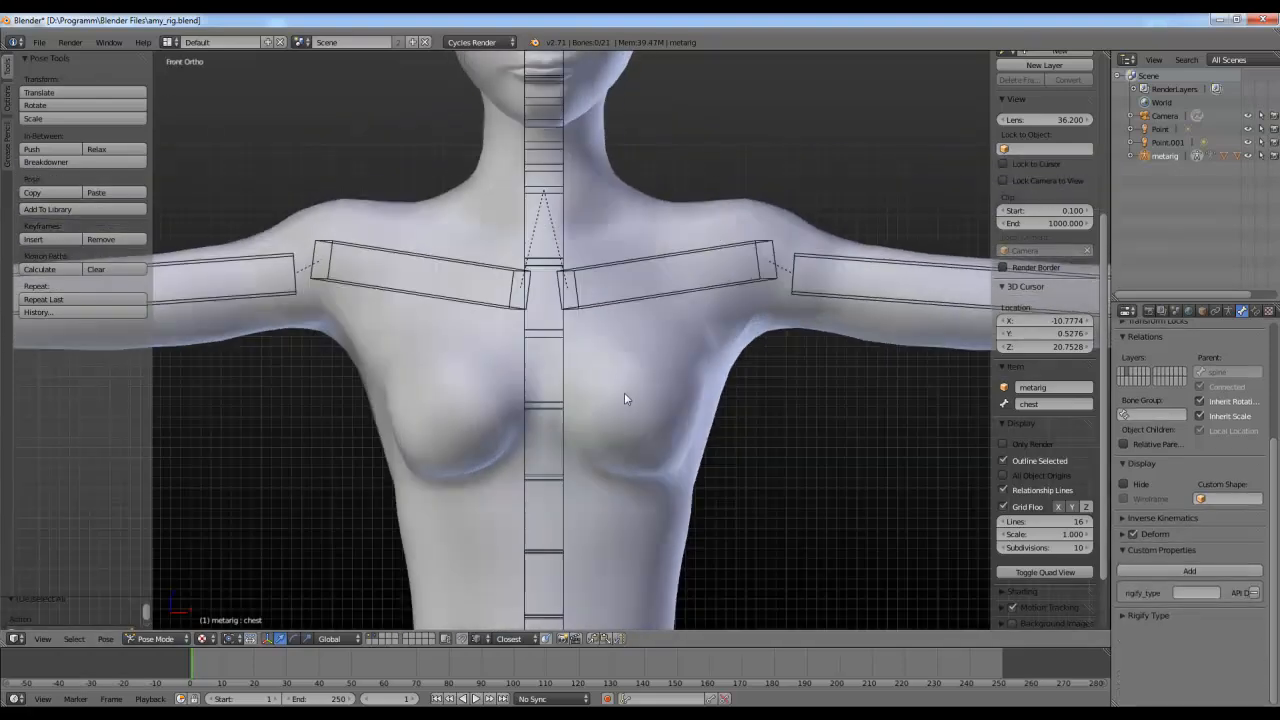
{"action": "scroll", "coordinate": [635, 335], "scroll_direction": "down", "scroll_amount": 1}
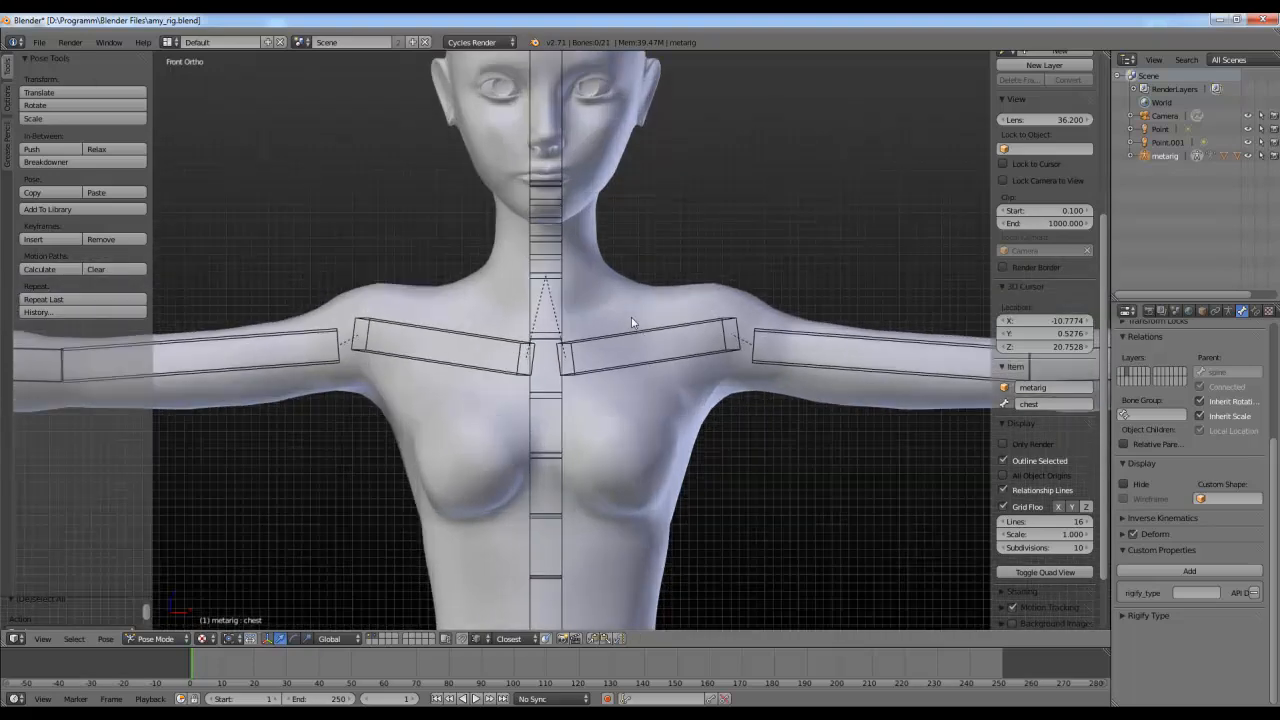
{"action": "scroll", "coordinate": [640, 335], "scroll_direction": "down", "scroll_amount": 4}
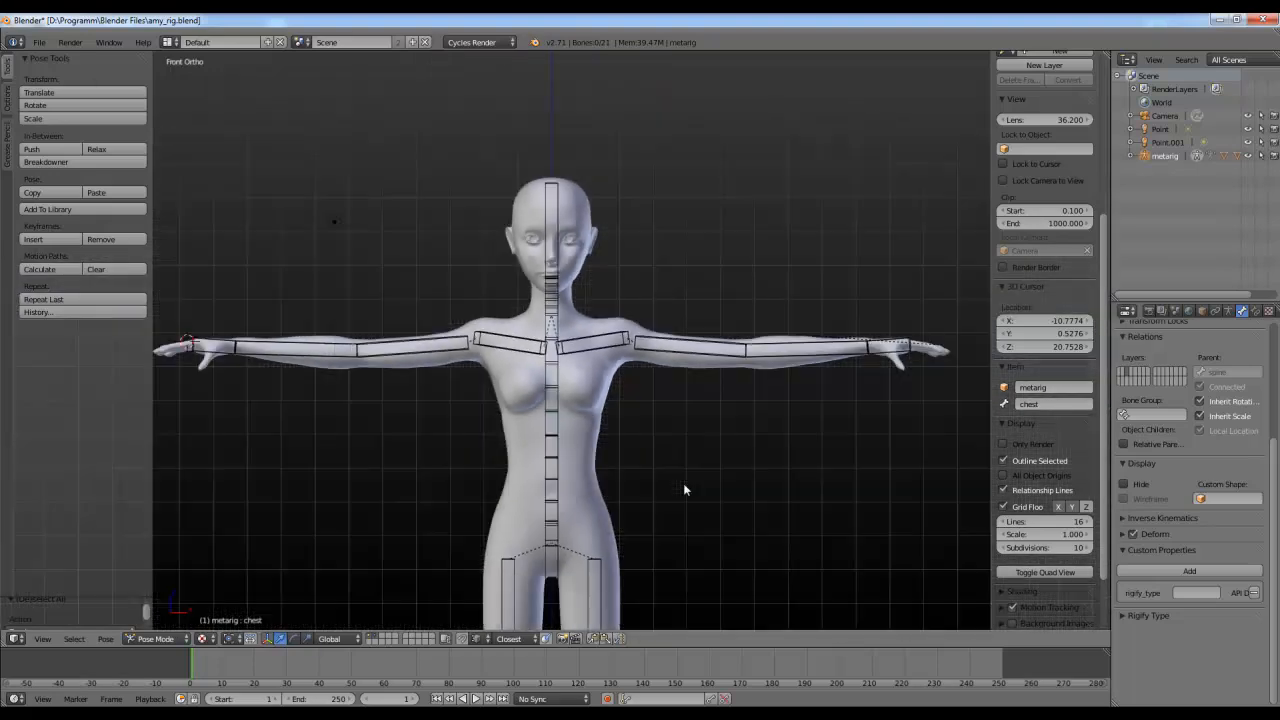
{"action": "key", "text": "KP_3"}
{"action": "scroll", "coordinate": [620, 470], "scroll_direction": "up", "scroll_amount": 6}
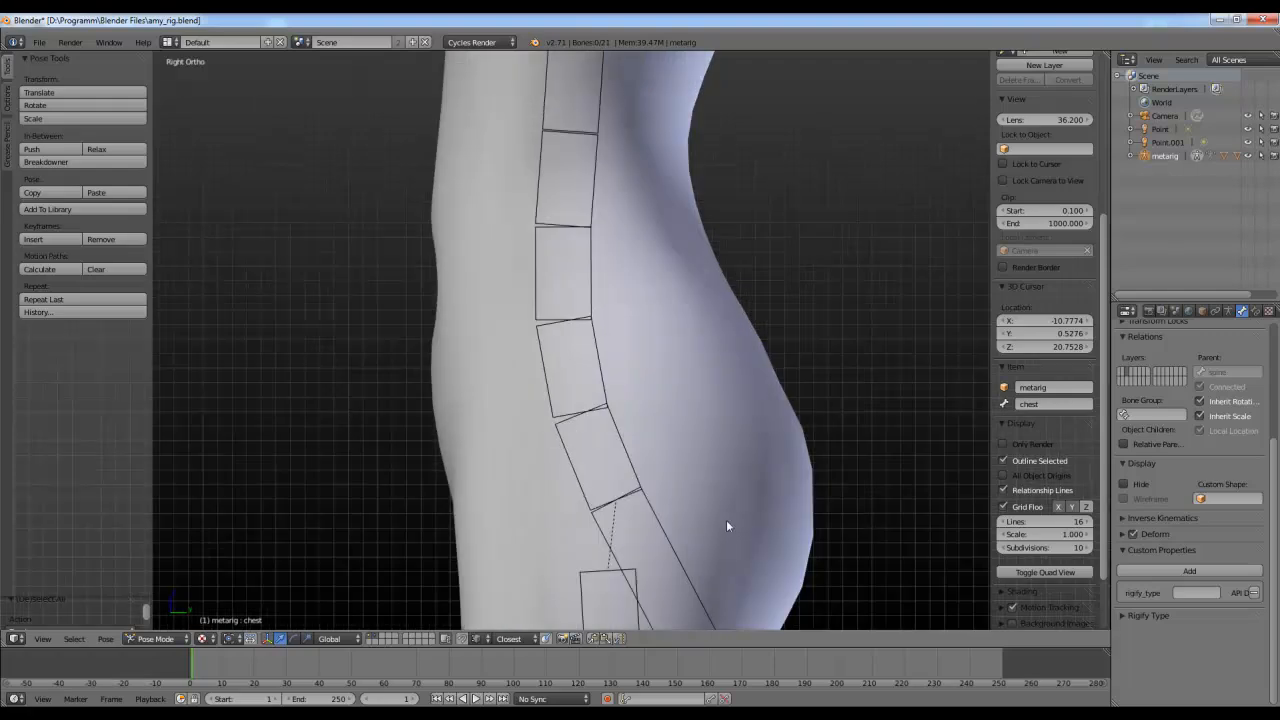
{"action": "middle_click_drag", "start_coordinate": [570, 370], "coordinate": [580, 407], "text": "shift"}
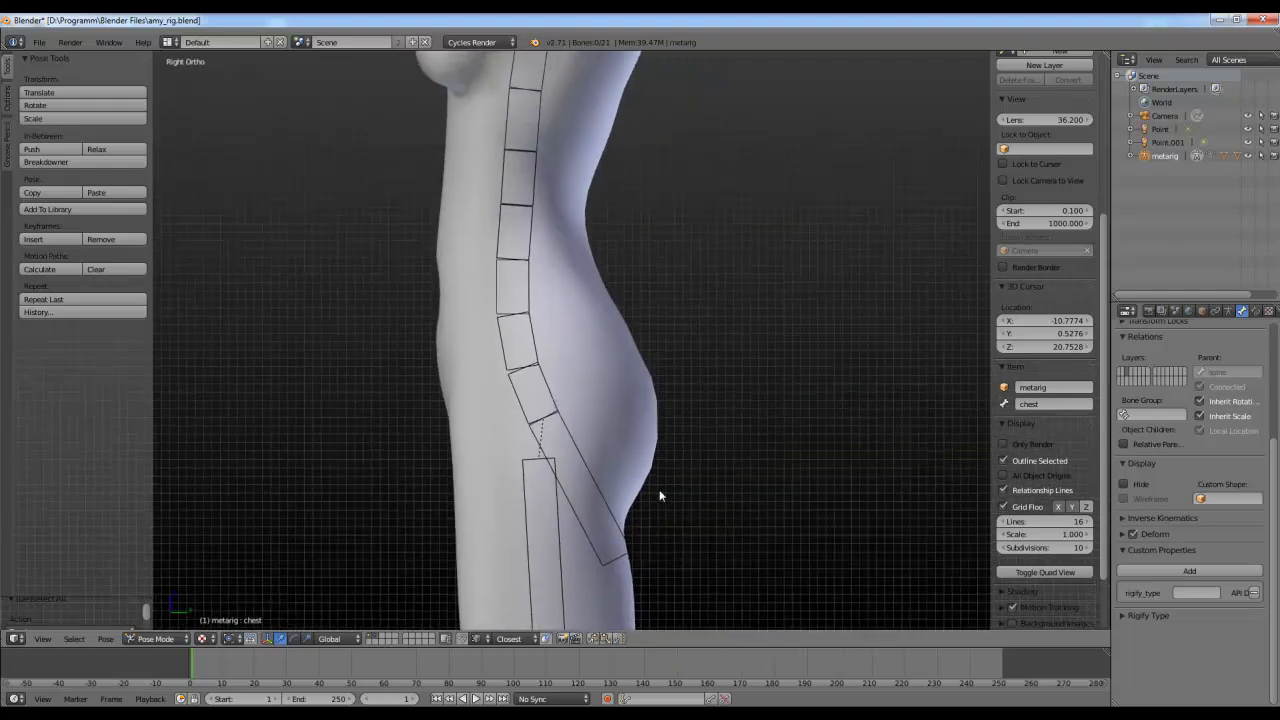
{"action": "scroll", "coordinate": [580, 416], "scroll_direction": "down", "scroll_amount": 1}
{"action": "scroll", "coordinate": [580, 416], "scroll_direction": "up", "scroll_amount": 2}
Step: Select the spine bone, switch the armature to Edit Mode and view the hips joint from the side
{"action": "right_click", "coordinate": [515, 440]}
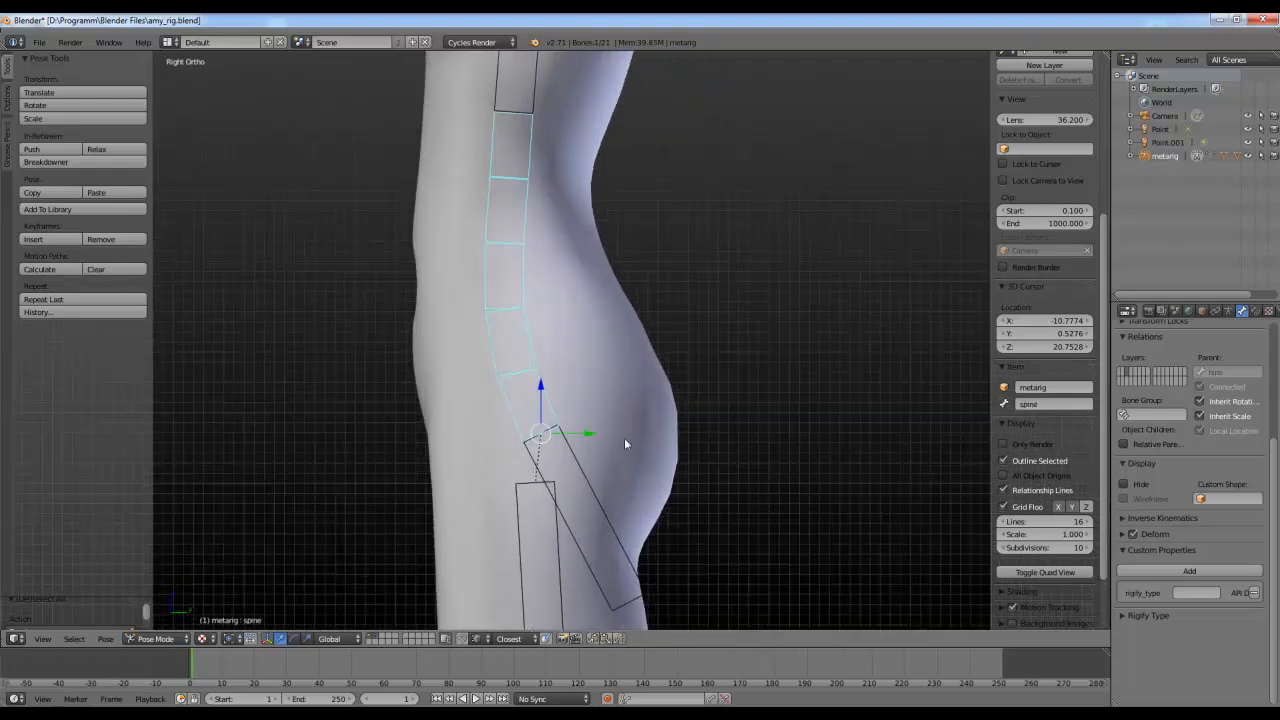
{"action": "key", "text": "Tab"}
{"action": "middle_click_drag", "start_coordinate": [654, 420], "coordinate": [649, 416]}
{"action": "key", "text": "KP_1"}
{"action": "key", "text": "KP_3"}
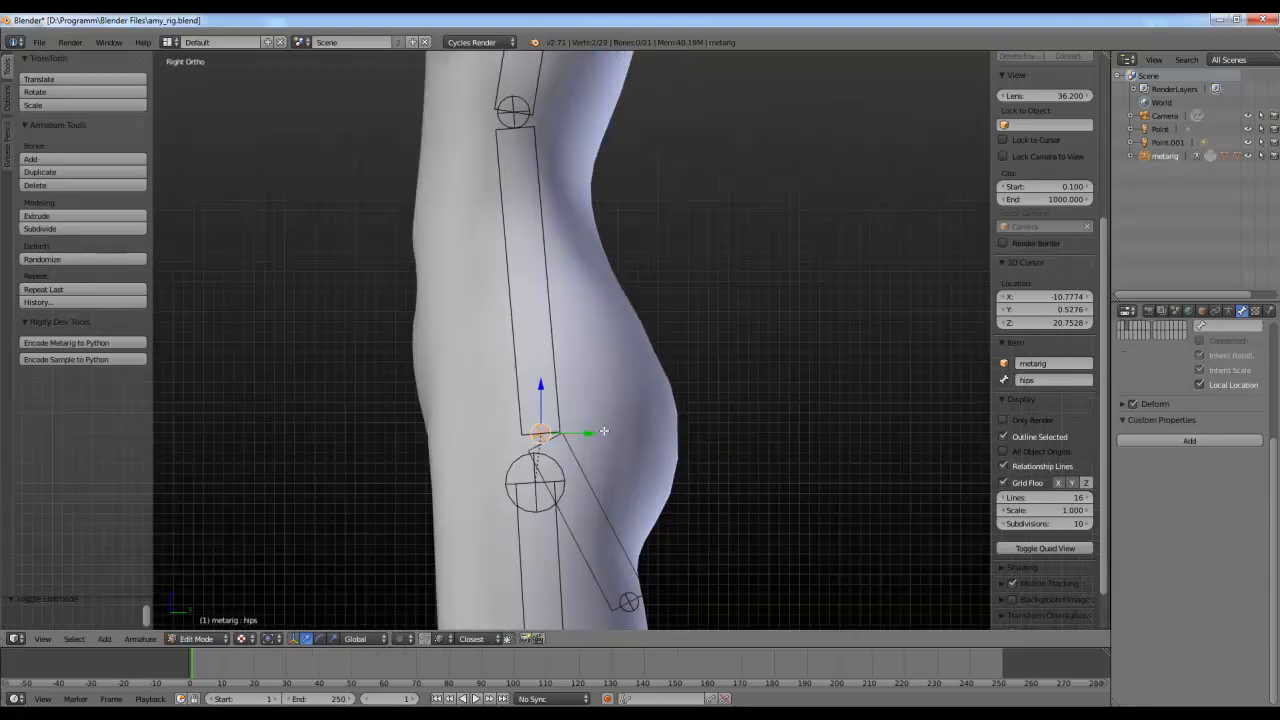
Step: Try moving the joint where the hips and spine bones meet
{"action": "key", "text": "ctrl+z"}
{"action": "key", "text": "g"}
{"action": "right_click", "coordinate": [575, 401]}
{"action": "right_click", "coordinate": [574, 424]}
{"action": "key", "text": "g"}
{"action": "right_click", "coordinate": [592, 419]}
Step: Extrude a bone from the hips joint backward along Y toward the buttocks
{"action": "key", "text": "e"}
{"action": "right_click", "coordinate": [657, 435]}
{"action": "key", "text": "g"}
{"action": "key", "text": "y"}
{"action": "left_click", "coordinate": [709, 442]}
{"action": "middle_click_drag", "start_coordinate": [709, 442], "coordinate": [610, 432]}
Step: Clear the parent of the extruded hips.001 bone and move it about 0.82 along X
{"action": "right_click", "coordinate": [673, 431]}
{"action": "key", "text": "g"}
{"action": "right_click", "coordinate": [680, 423]}
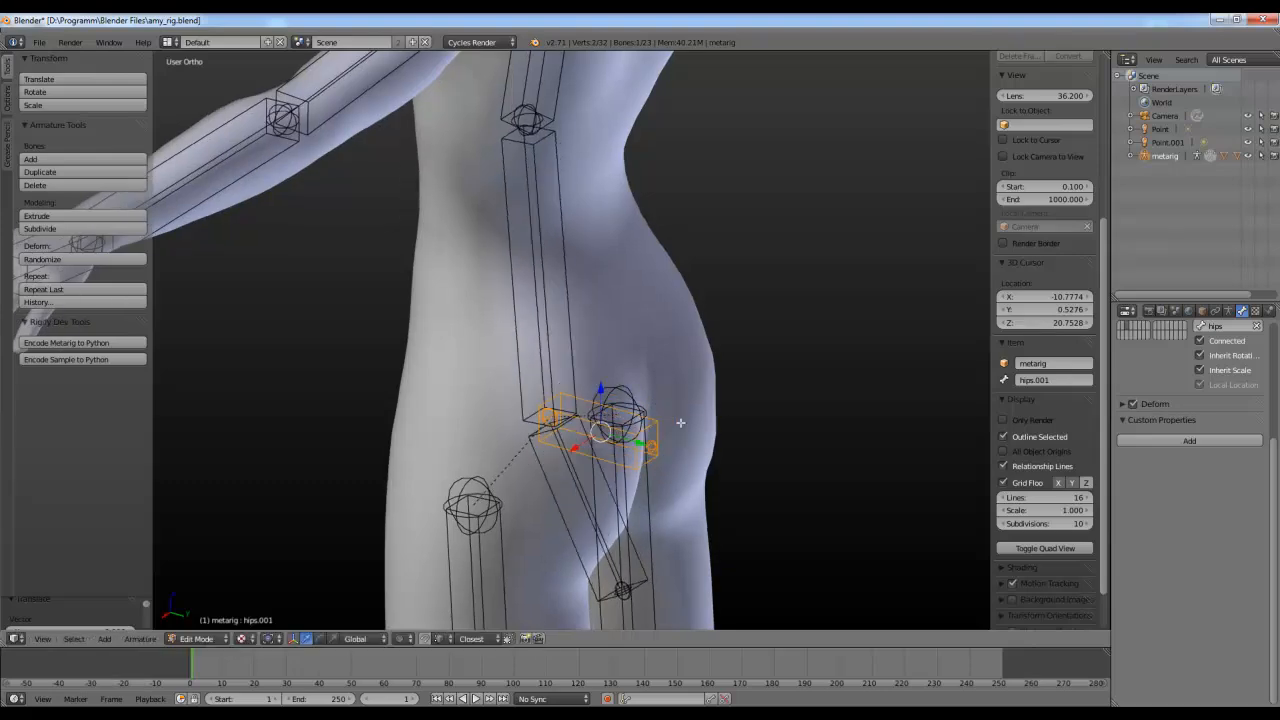
{"action": "key", "text": "alt+p"}
{"action": "left_click", "coordinate": [600, 349]}
{"action": "middle_click_drag", "start_coordinate": [600, 349], "coordinate": [590, 435]}
{"action": "key", "text": "g"}
{"action": "key", "text": "x"}
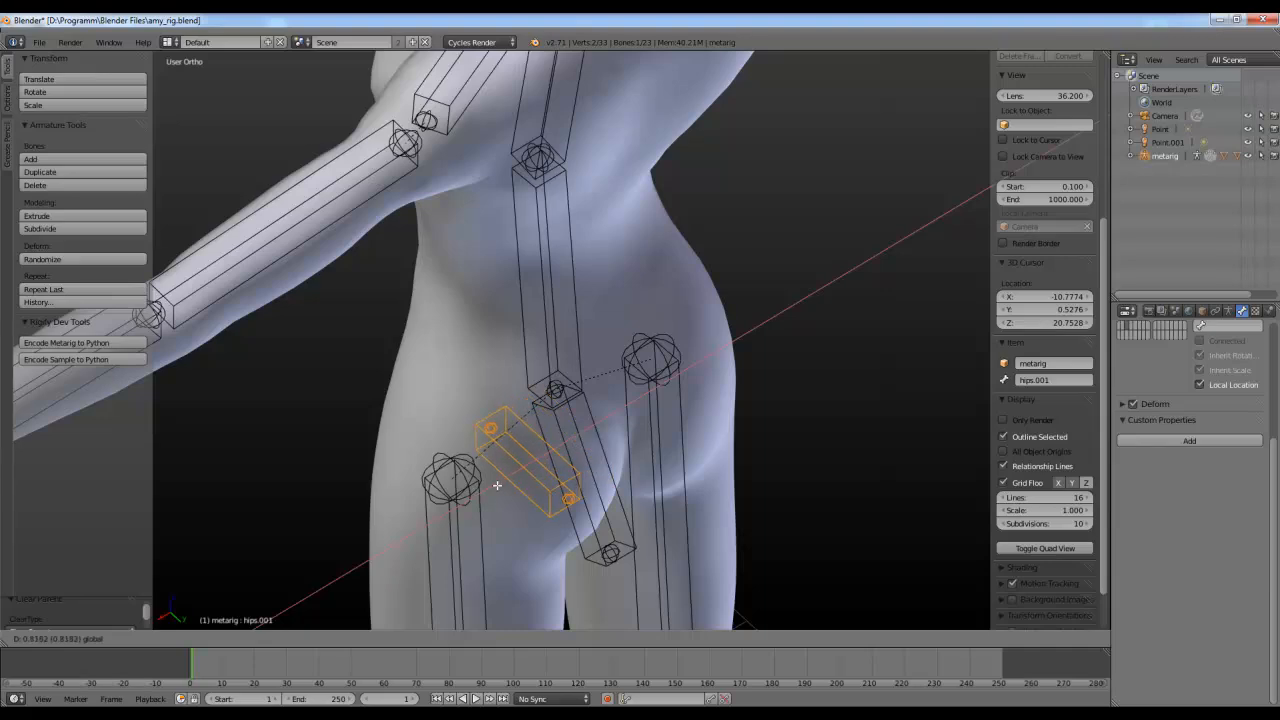
{"action": "left_click", "coordinate": [497, 485]}
Step: Shift the hips.001 bone slightly backward along Y in side view and deselect it
{"action": "middle_click_drag", "start_coordinate": [497, 485], "coordinate": [713, 427]}
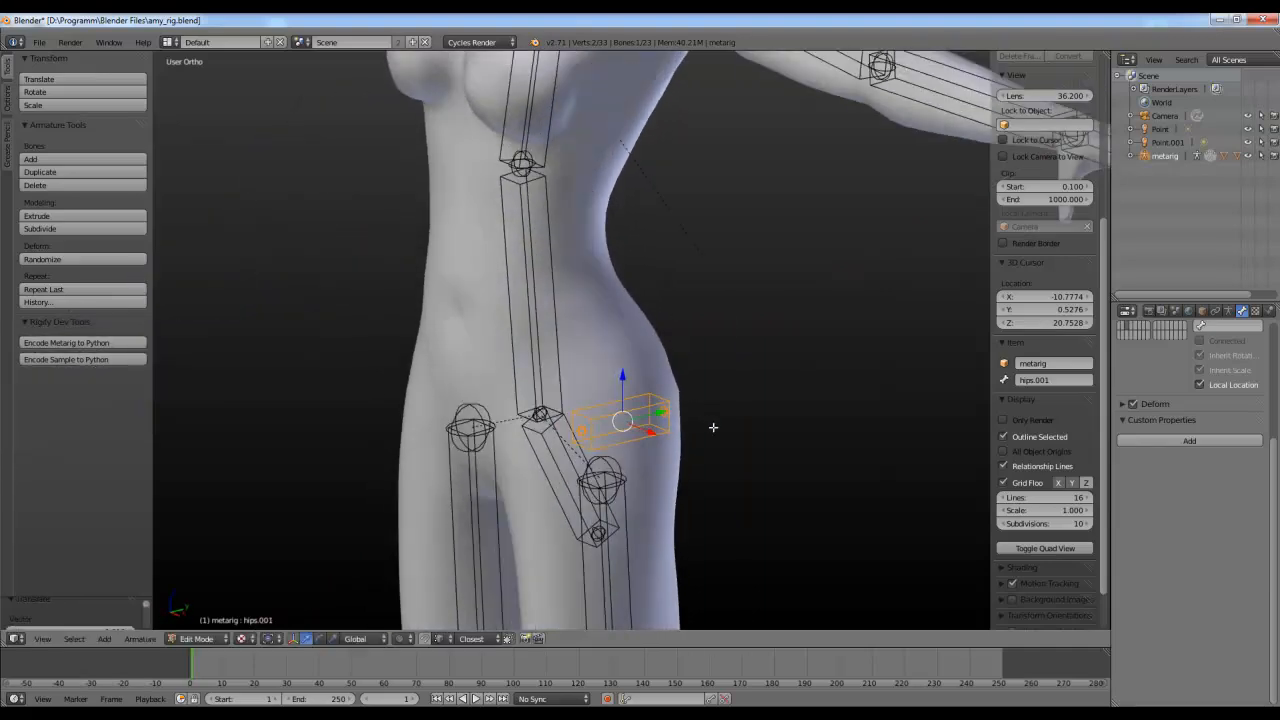
{"action": "key", "text": "KP_1"}
{"action": "key", "text": "KP_3"}
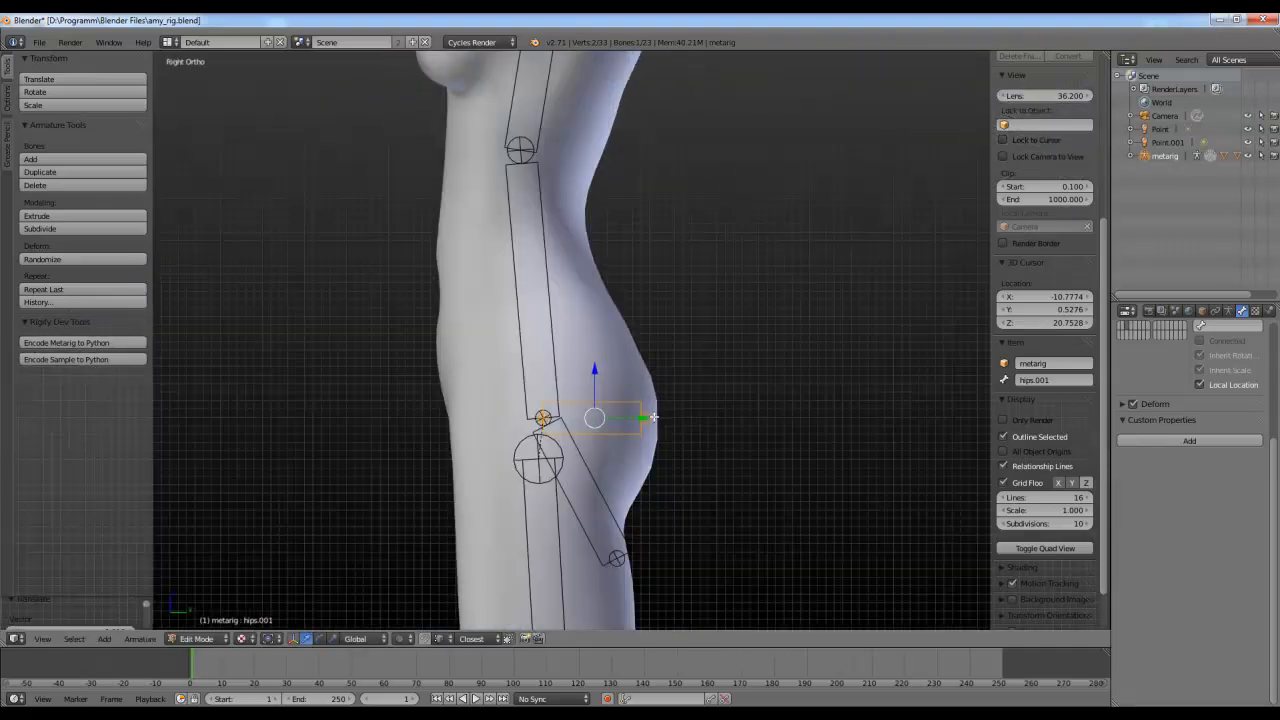
{"action": "left_click_drag", "start_coordinate": [677, 419], "coordinate": [689, 418]}
{"action": "key", "text": "a"}
{"action": "scroll", "coordinate": [607, 416], "scroll_direction": "down", "scroll_amount": 1}
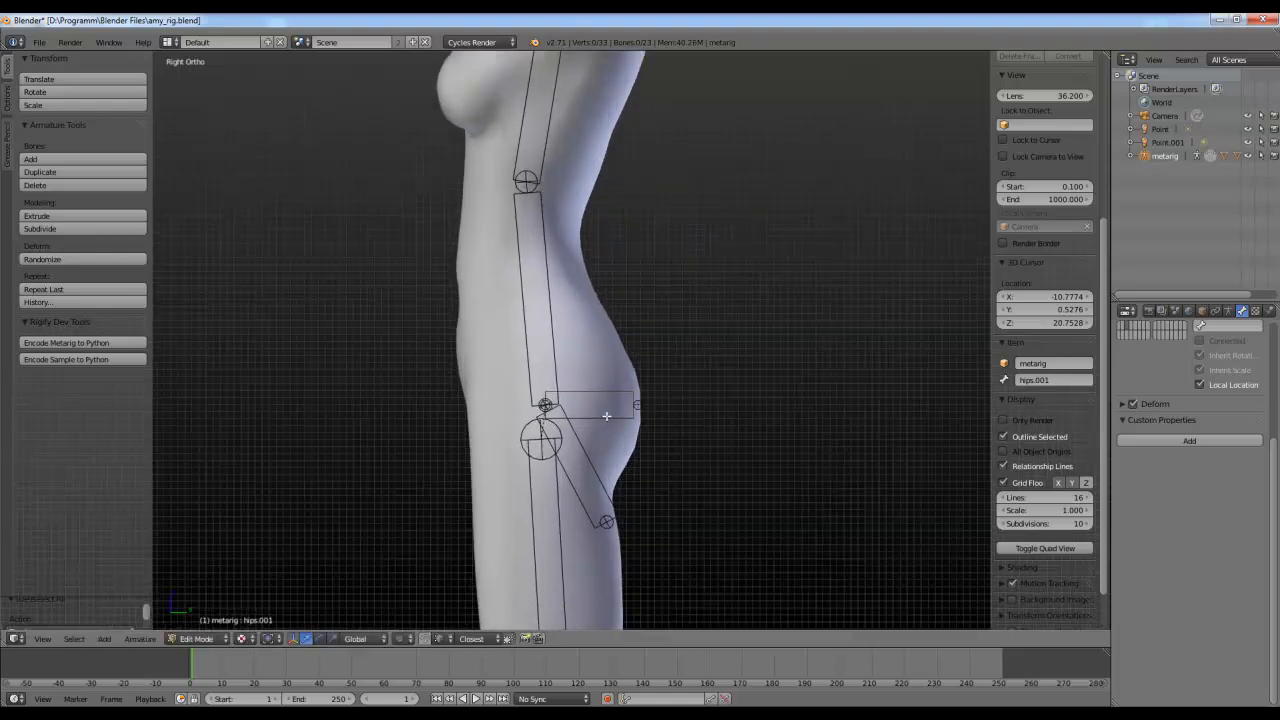
Step: Inspect the hips.001 bone from the front and try sliding it along X to the body's other side
{"action": "right_click", "coordinate": [610, 393]}
{"action": "middle_click_drag", "start_coordinate": [610, 393], "coordinate": [591, 436]}
{"action": "key", "text": "KP_1"}
{"action": "key", "text": "KP_3"}
{"action": "key", "text": "KP_1"}
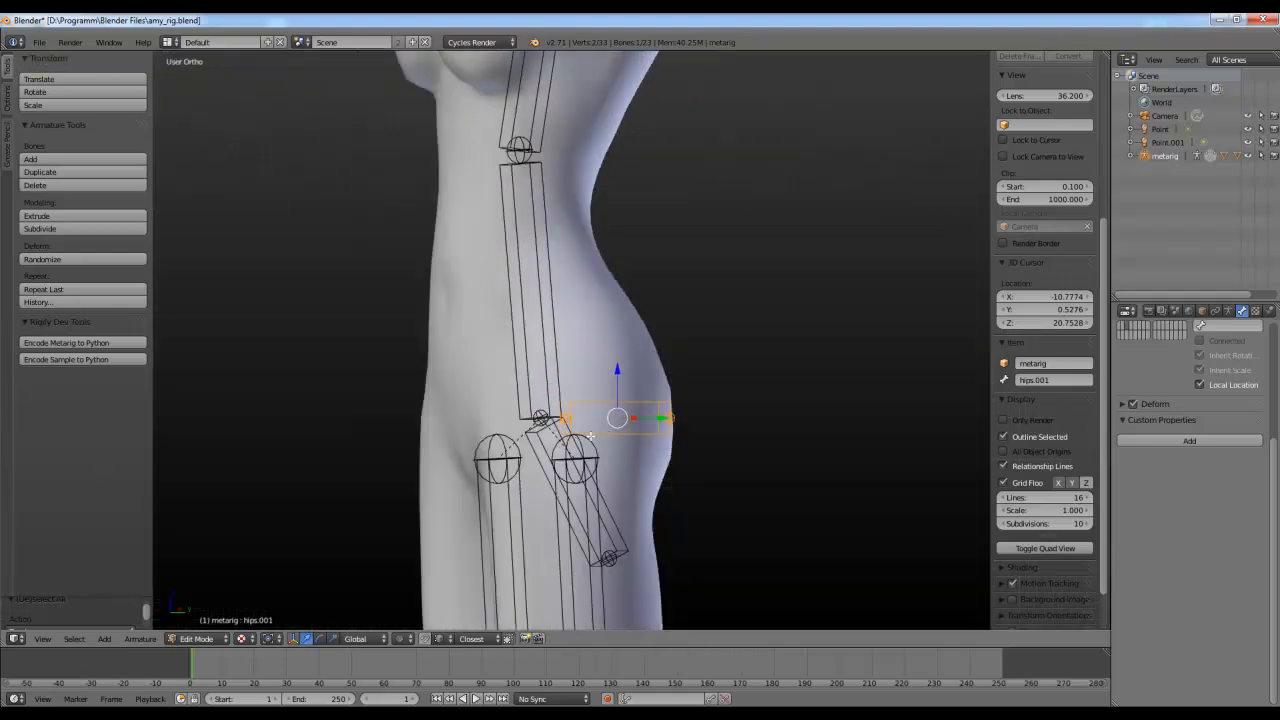
{"action": "scroll", "coordinate": [602, 428], "scroll_direction": "down", "scroll_amount": 2}
{"action": "scroll", "coordinate": [697, 456], "scroll_direction": "up", "scroll_amount": 5}
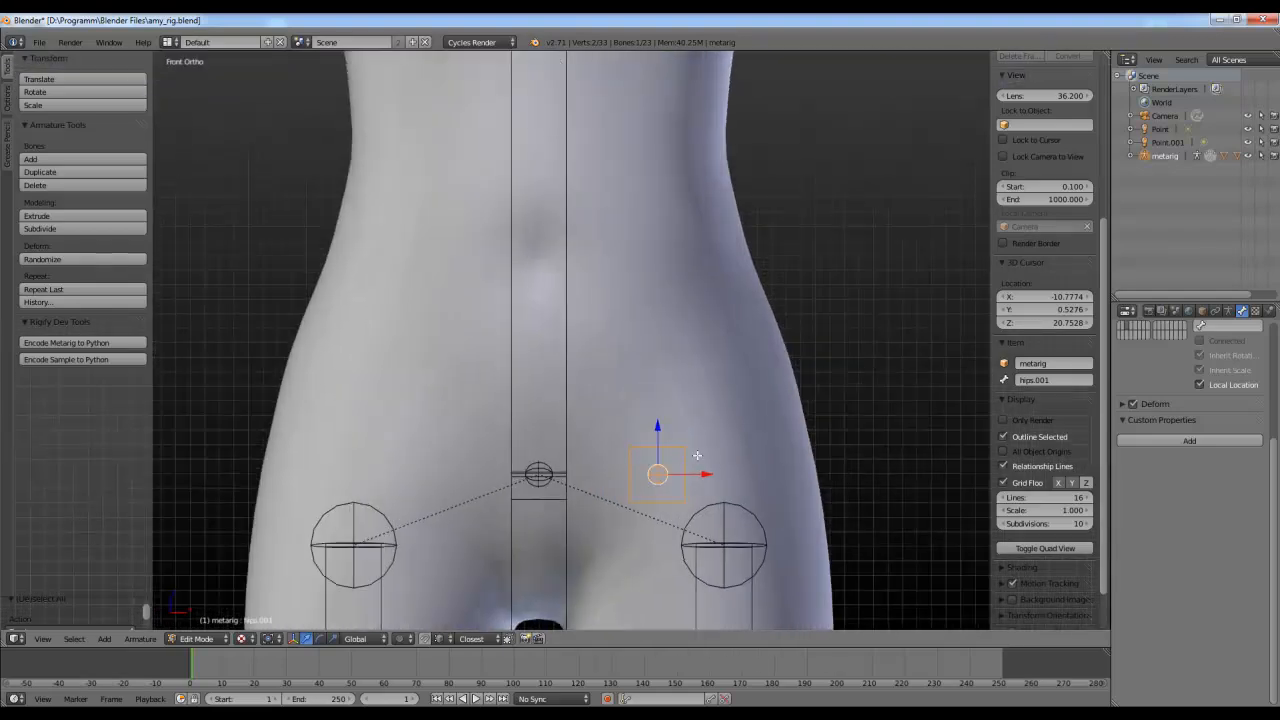
{"action": "scroll", "coordinate": [653, 437], "scroll_direction": "down", "scroll_amount": 2}
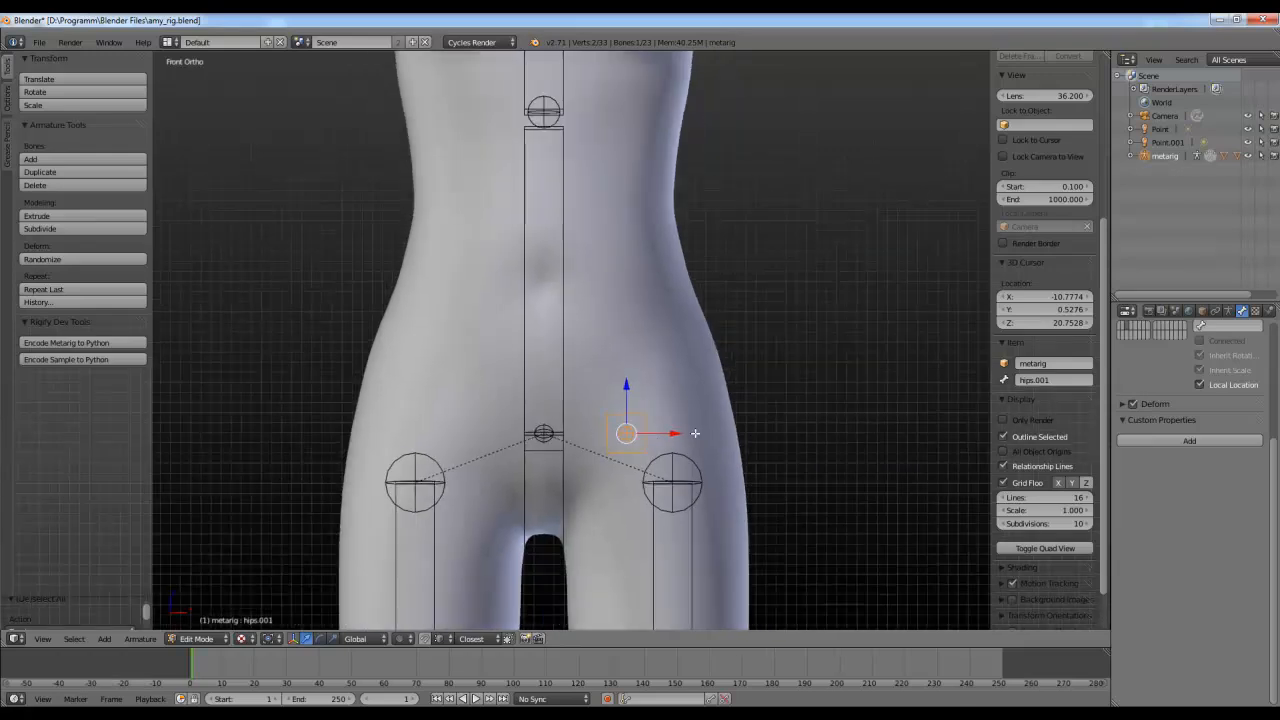
{"action": "scroll", "coordinate": [1038, 222], "scroll_direction": "up", "scroll_amount": 5}
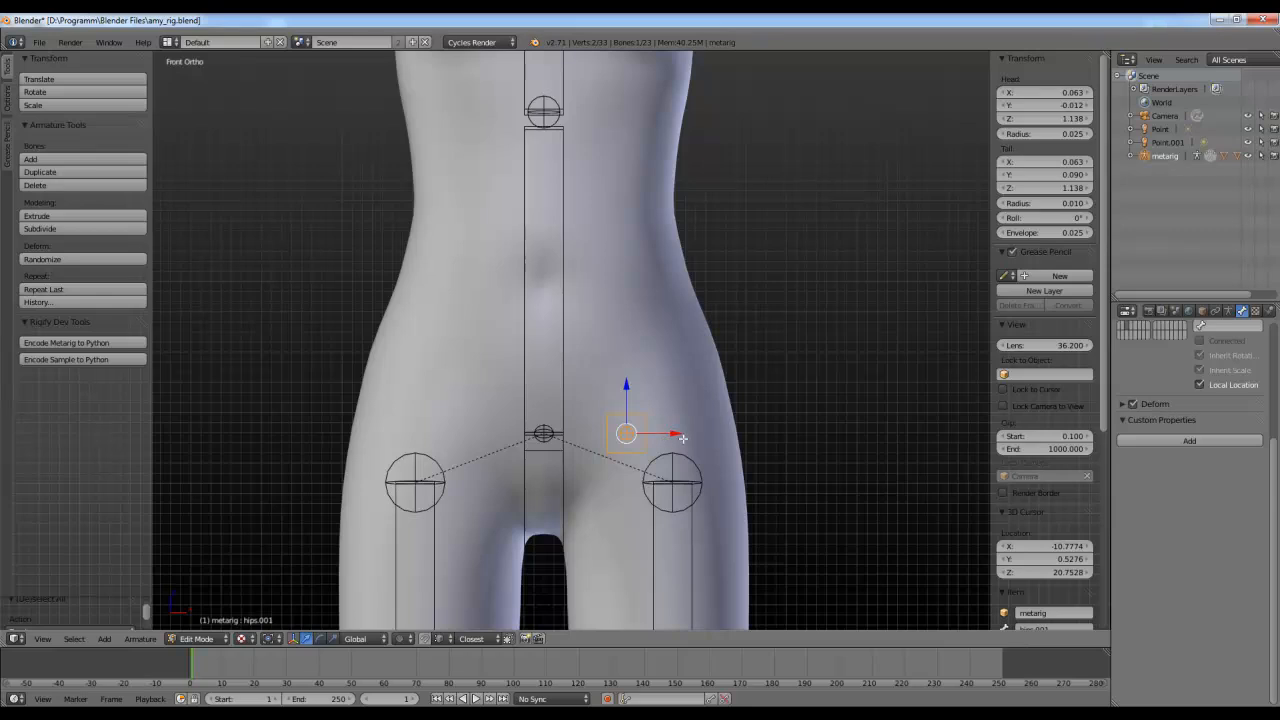
{"action": "left_click_drag", "start_coordinate": [677, 433], "coordinate": [457, 425]}
{"action": "right_click", "coordinate": [457, 424]}
Step: Enable X-Axis Mirror for armature editing and test it on the thigh and hips joints
{"action": "left_click", "coordinate": [7, 100]}
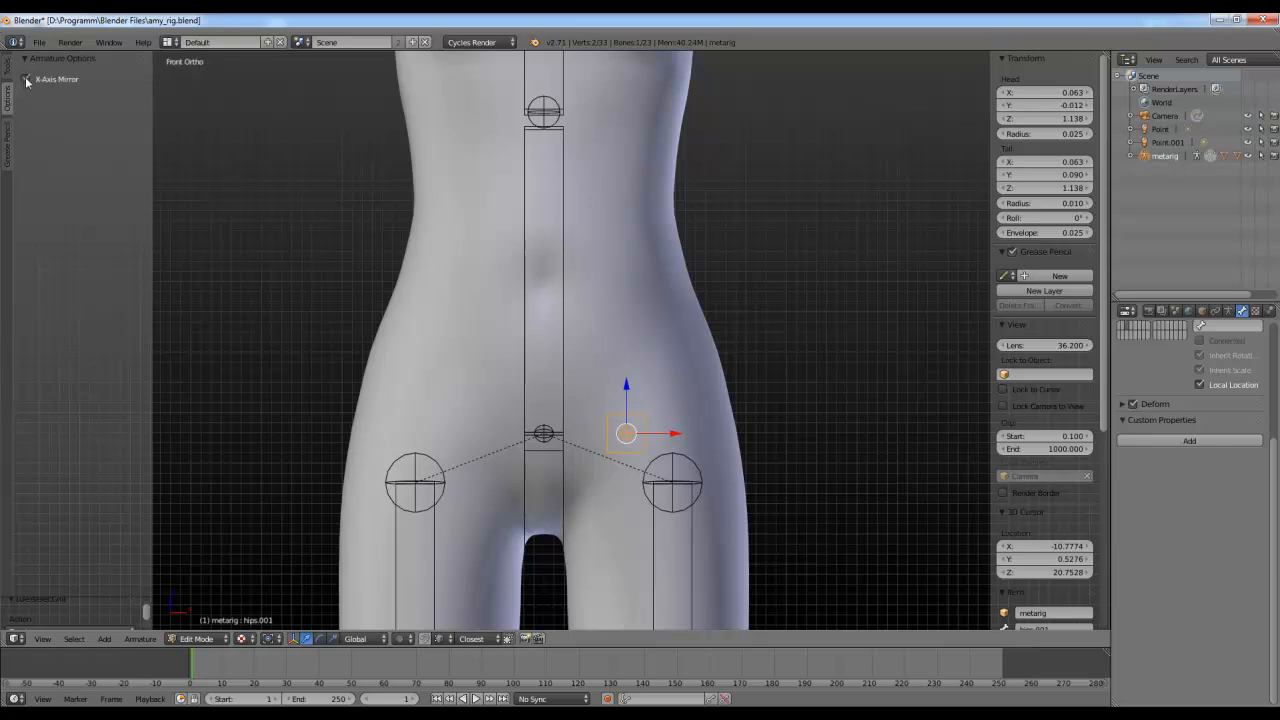
{"action": "right_click_drag", "start_coordinate": [547, 447], "coordinate": [588, 452]}
{"action": "right_click", "coordinate": [600, 455]}
{"action": "right_click_drag", "start_coordinate": [677, 493], "coordinate": [672, 457]}
{"action": "right_click", "coordinate": [664, 450]}
{"action": "right_click", "coordinate": [627, 434]}
{"action": "right_click", "coordinate": [548, 436]}
{"action": "right_click_drag", "start_coordinate": [566, 436], "coordinate": [530, 422]}
{"action": "right_click", "coordinate": [533, 417]}
Step: Extrude mirrored bones from the head of thigh.L backward along Y, ending at about Y 0.085
{"action": "right_click", "coordinate": [677, 479]}
{"action": "middle_click_drag", "start_coordinate": [678, 480], "coordinate": [582, 520]}
{"action": "key", "text": "e"}
{"action": "right_click", "coordinate": [618, 519]}
{"action": "key", "text": "g"}
{"action": "key", "text": "y"}
{"action": "right_click", "coordinate": [670, 451]}
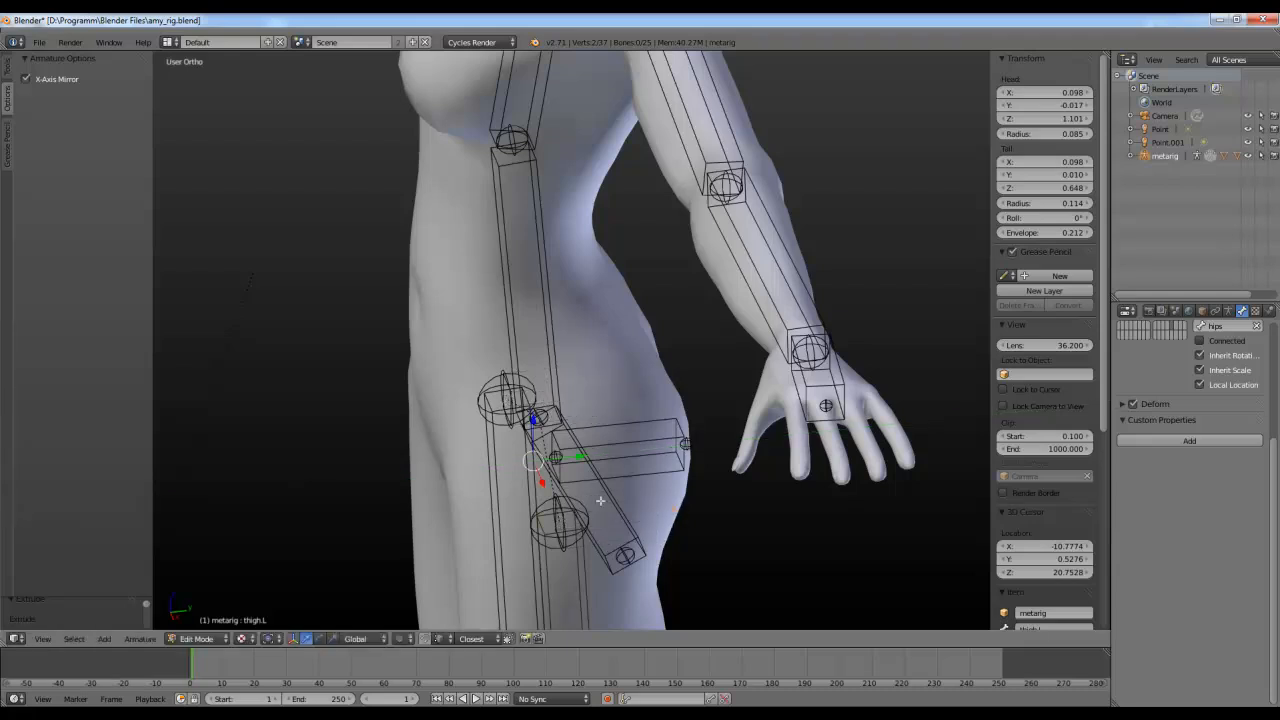
{"action": "key", "text": "x"}
{"action": "left_click", "coordinate": [604, 468]}
{"action": "left_click_drag", "start_coordinate": [577, 460], "coordinate": [708, 437]}
Step: Delete the unmirrored hips.001 bone
{"action": "right_click", "coordinate": [646, 449]}
{"action": "key", "text": "x"}
{"action": "left_click", "coordinate": [642, 446]}
Step: Clear the parent of thigh.L.001 and move it up and inward to about X 0.076, Z 1.130
{"action": "right_click", "coordinate": [665, 500]}
{"action": "middle_click_drag", "start_coordinate": [642, 450], "coordinate": [676, 499]}
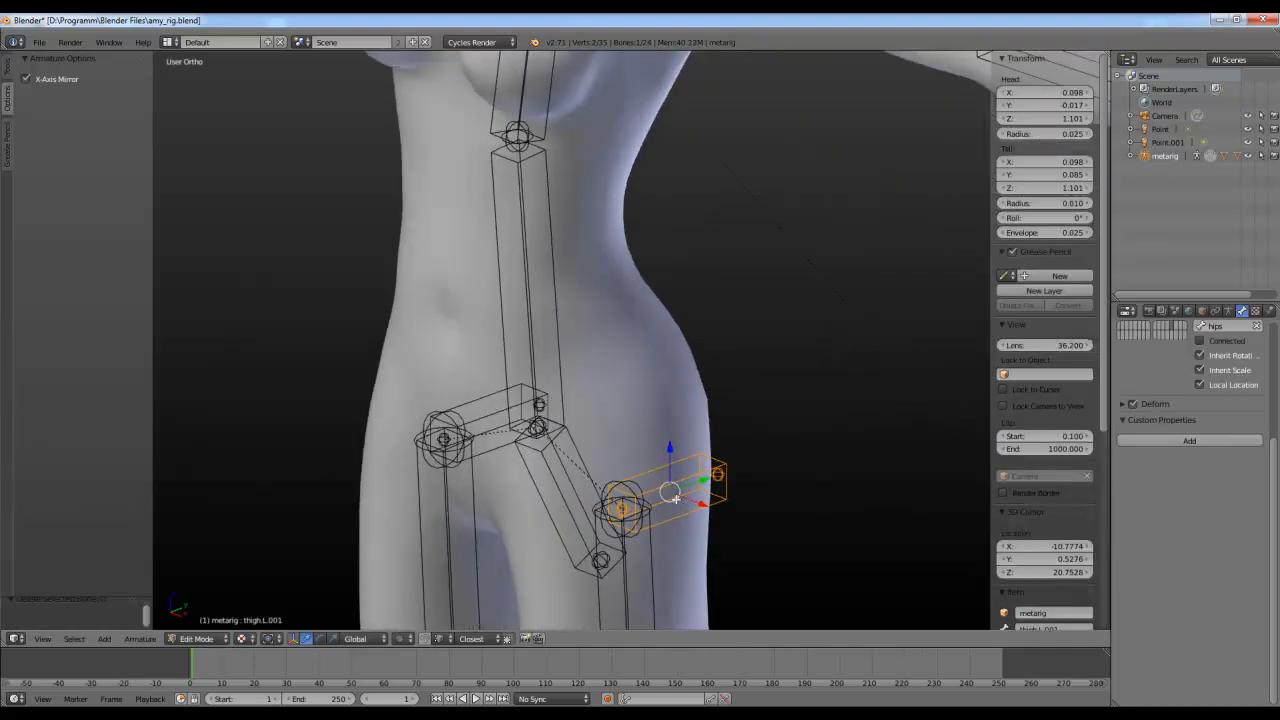
{"action": "key", "text": "KP_1"}
{"action": "key", "text": "alt+p"}
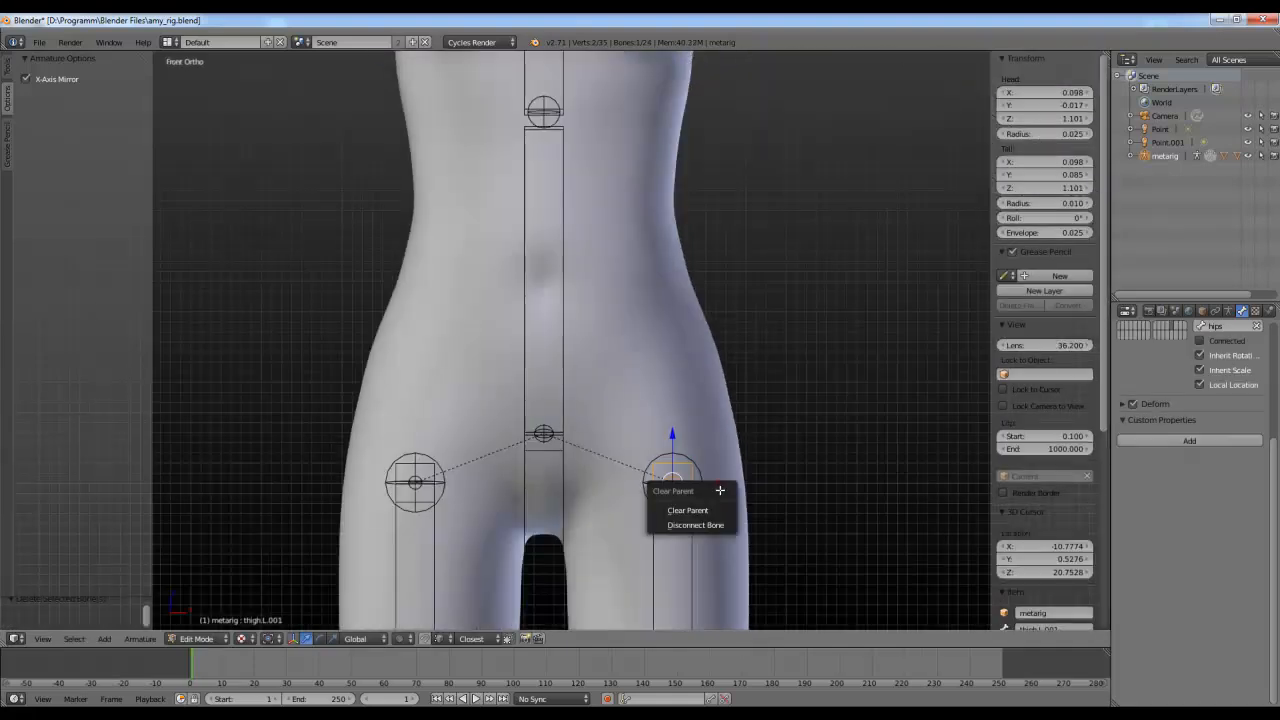
{"action": "left_click", "coordinate": [727, 511]}
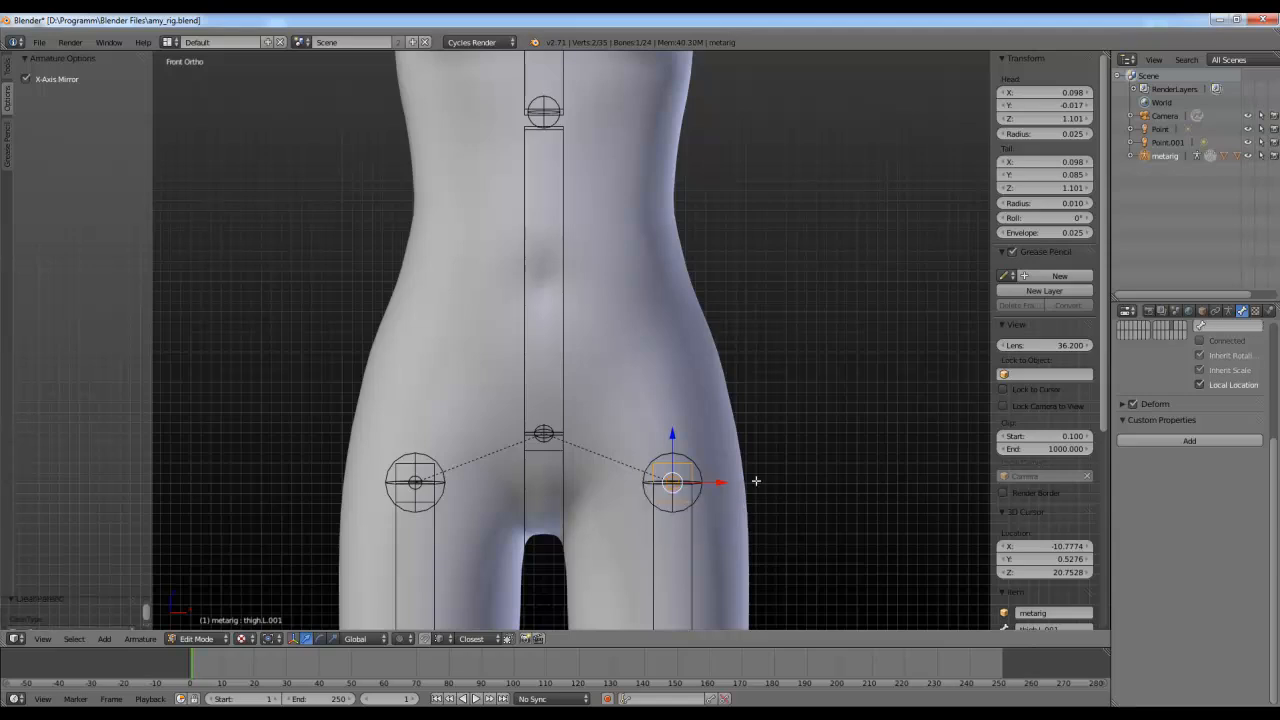
{"action": "key", "text": "g"}
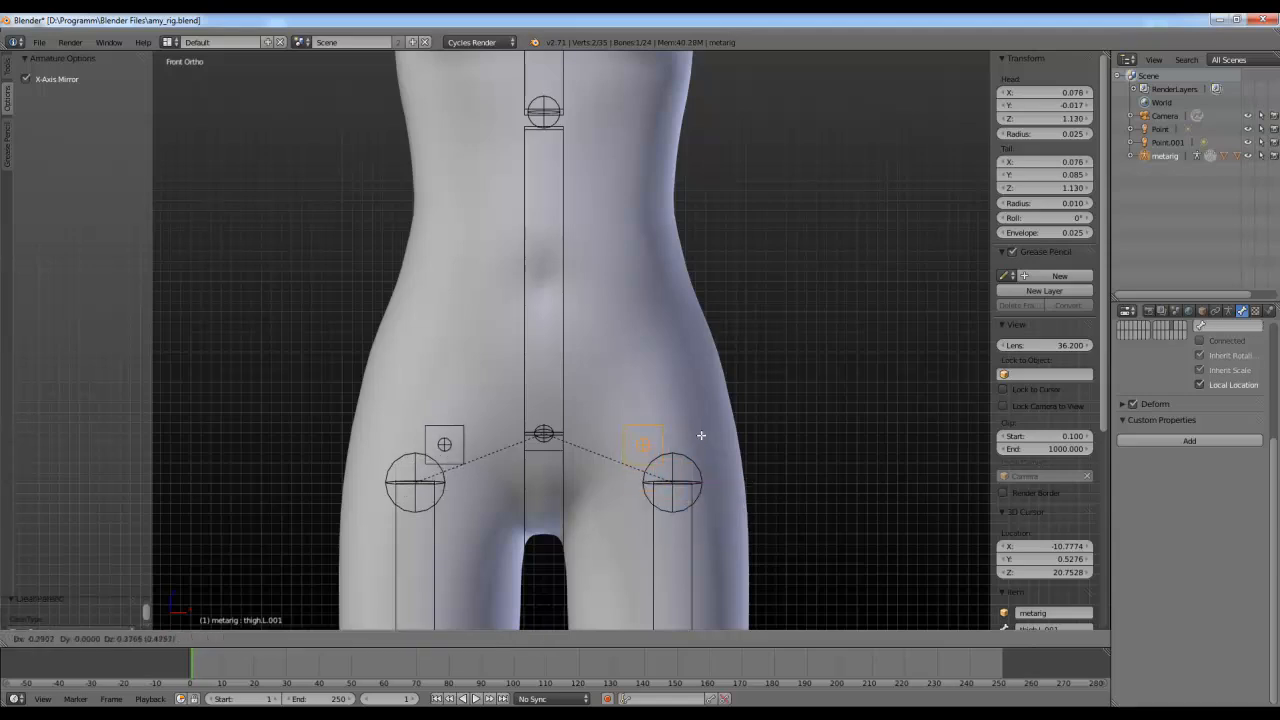
{"action": "left_click", "coordinate": [701, 435]}
Step: Raise thigh.L.001 to about Z 1.146 in side view and lower it slightly again
{"action": "key", "text": "KP_3"}
{"action": "left_click_drag", "start_coordinate": [602, 398], "coordinate": [602, 371]}
{"action": "scroll", "coordinate": [700, 403], "scroll_direction": "down", "scroll_amount": 2}
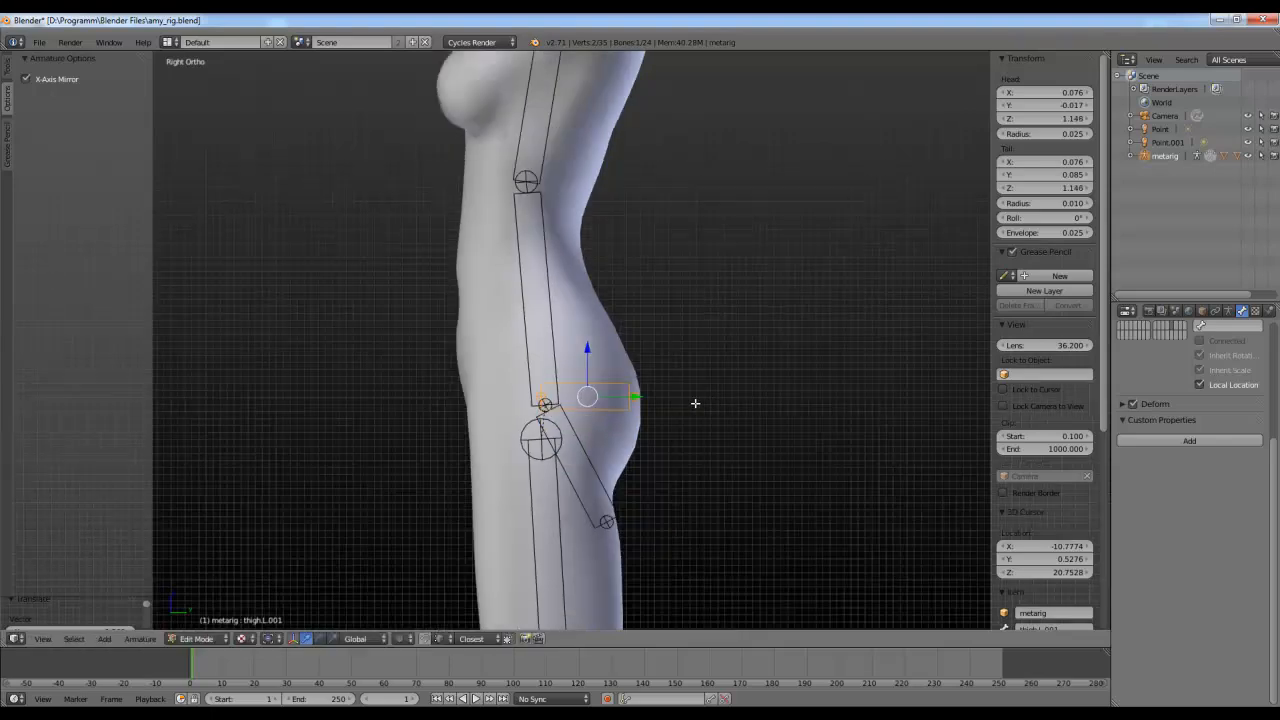
{"action": "middle_click_drag", "start_coordinate": [694, 403], "coordinate": [545, 414]}
{"action": "left_click_drag", "start_coordinate": [518, 363], "coordinate": [518, 378]}
Step: Try rotating the thigh.L.001 bone and its mirrored counterpart in Pose Mode
{"action": "key", "text": "ctrl+Tab"}
{"action": "middle_click_drag", "start_coordinate": [518, 378], "coordinate": [648, 394]}
{"action": "key", "text": "r"}
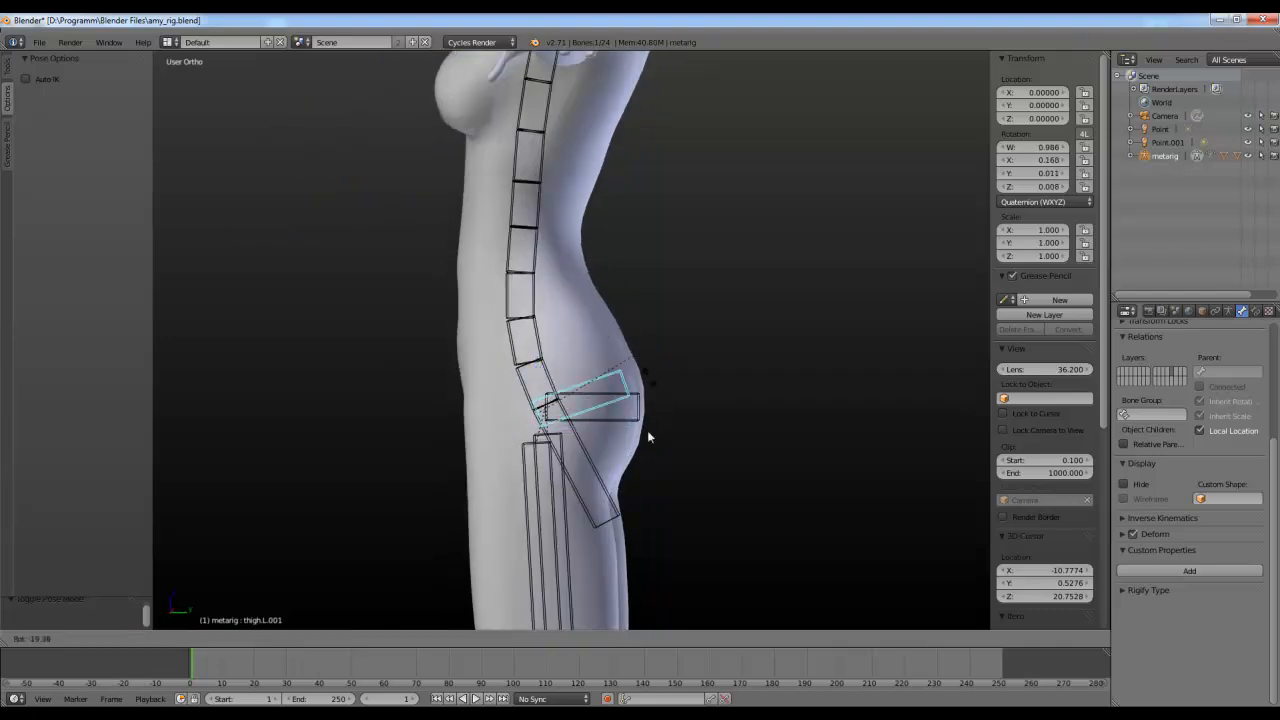
{"action": "right_click", "coordinate": [606, 312]}
{"action": "right_click", "coordinate": [612, 397], "text": "shift"}
{"action": "key", "text": "r"}
{"action": "right_click", "coordinate": [685, 328]}
{"action": "middle_click_drag", "start_coordinate": [685, 331], "coordinate": [489, 425]}
{"action": "key", "text": "a"}
Step: Shift the mirrored buttock bones slightly inward along X in Edit Mode and return to Pose Mode
{"action": "right_click", "coordinate": [534, 444]}
{"action": "key", "text": "Tab"}
{"action": "left_click_drag", "start_coordinate": [429, 433], "coordinate": [444, 433]}
{"action": "key", "text": "Tab"}
Step: Try moving a buttock bone in Pose Mode and deselect everything
{"action": "middle_click_drag", "start_coordinate": [555, 434], "coordinate": [602, 398]}
{"action": "key", "text": "a"}
{"action": "right_click_drag", "start_coordinate": [601, 394], "coordinate": [625, 373]}
{"action": "right_click", "coordinate": [625, 373]}
{"action": "right_click", "coordinate": [610, 382]}
{"action": "key", "text": "g"}
{"action": "right_click", "coordinate": [686, 347]}
{"action": "key", "text": "a"}
Step: Select the body mesh bake Mesh.002 and examine the buttock bones' placement from behind
{"action": "middle_click_drag", "start_coordinate": [686, 347], "coordinate": [558, 407]}
{"action": "scroll", "coordinate": [523, 501], "scroll_direction": "up", "scroll_amount": 4}
{"action": "scroll", "coordinate": [525, 503], "scroll_direction": "up", "scroll_amount": 3}
{"action": "middle_click_drag", "start_coordinate": [531, 503], "coordinate": [520, 402]}
{"action": "scroll", "coordinate": [516, 465], "scroll_direction": "down", "scroll_amount": 4}
{"action": "right_click", "coordinate": [541, 410]}
{"action": "scroll", "coordinate": [544, 458], "scroll_direction": "down", "scroll_amount": 2}
{"action": "key", "text": "KP_1"}
{"action": "key", "text": "KP_3"}
{"action": "key", "text": "ctrl+KP_3"}
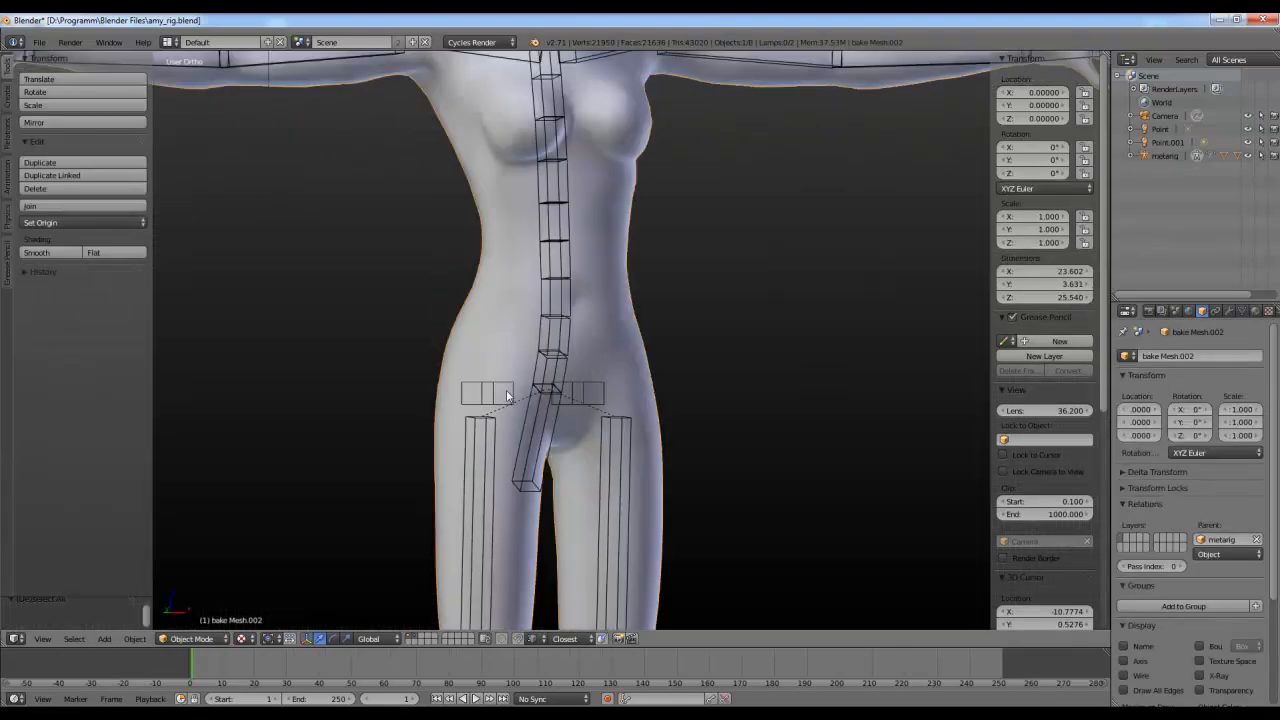
{"action": "scroll", "coordinate": [518, 398], "scroll_direction": "up", "scroll_amount": 4}
{"action": "key", "text": "KP_1"}
{"action": "key", "text": "ctrl+KP_1"}
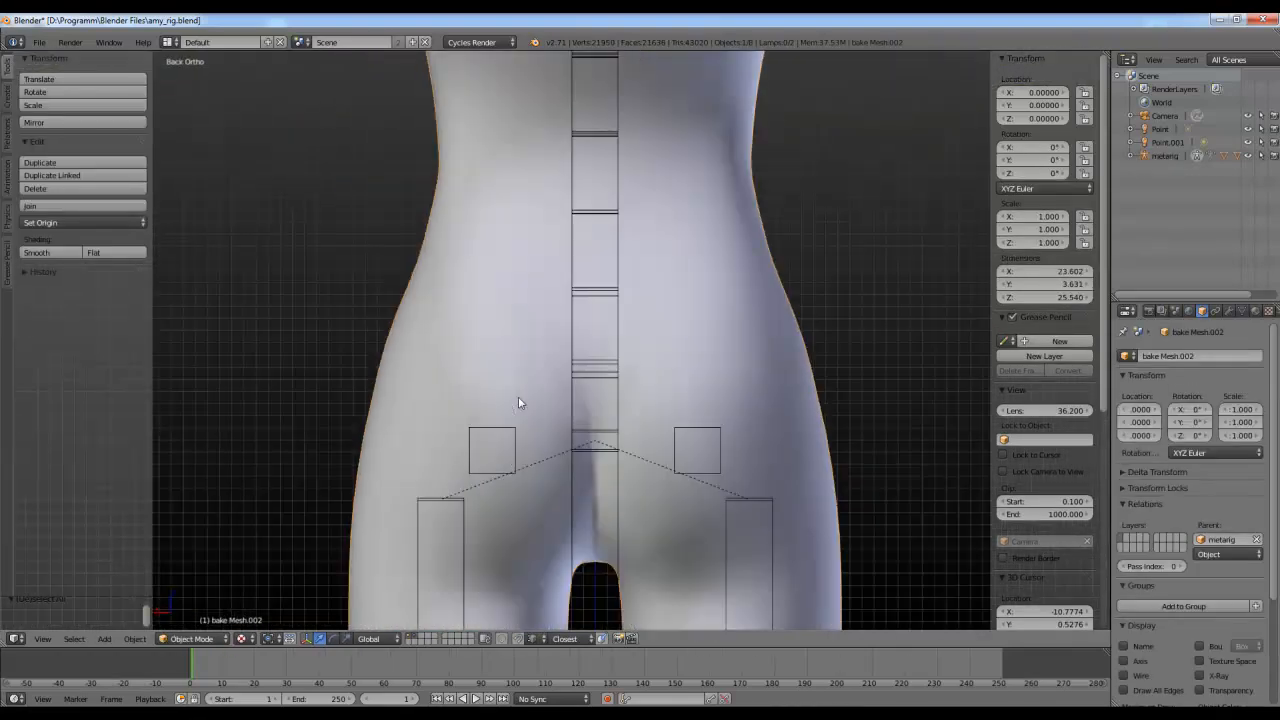
{"action": "scroll", "coordinate": [560, 417], "scroll_direction": "down", "scroll_amount": 4}
{"action": "scroll", "coordinate": [580, 422], "scroll_direction": "up", "scroll_amount": 3}
{"action": "middle_click_drag", "start_coordinate": [702, 305], "coordinate": [634, 339], "text": "shift"}
{"action": "scroll", "coordinate": [634, 344], "scroll_direction": "down", "scroll_amount": 3}
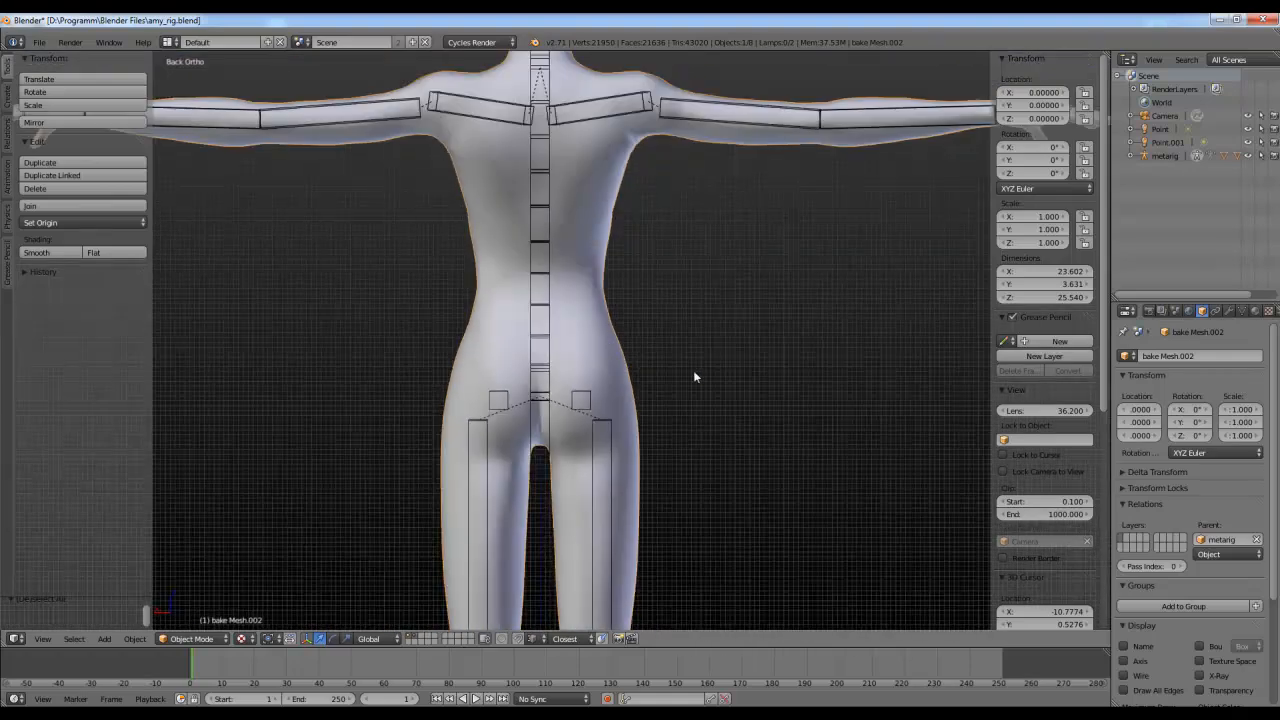
{"action": "scroll", "coordinate": [694, 372], "scroll_direction": "up", "scroll_amount": 1}
Step: Show the body mesh's vertex groups and collapse Texture Space, Shape Keys, UV Maps and Vertex Colors
{"action": "left_click", "coordinate": [1240, 311]}
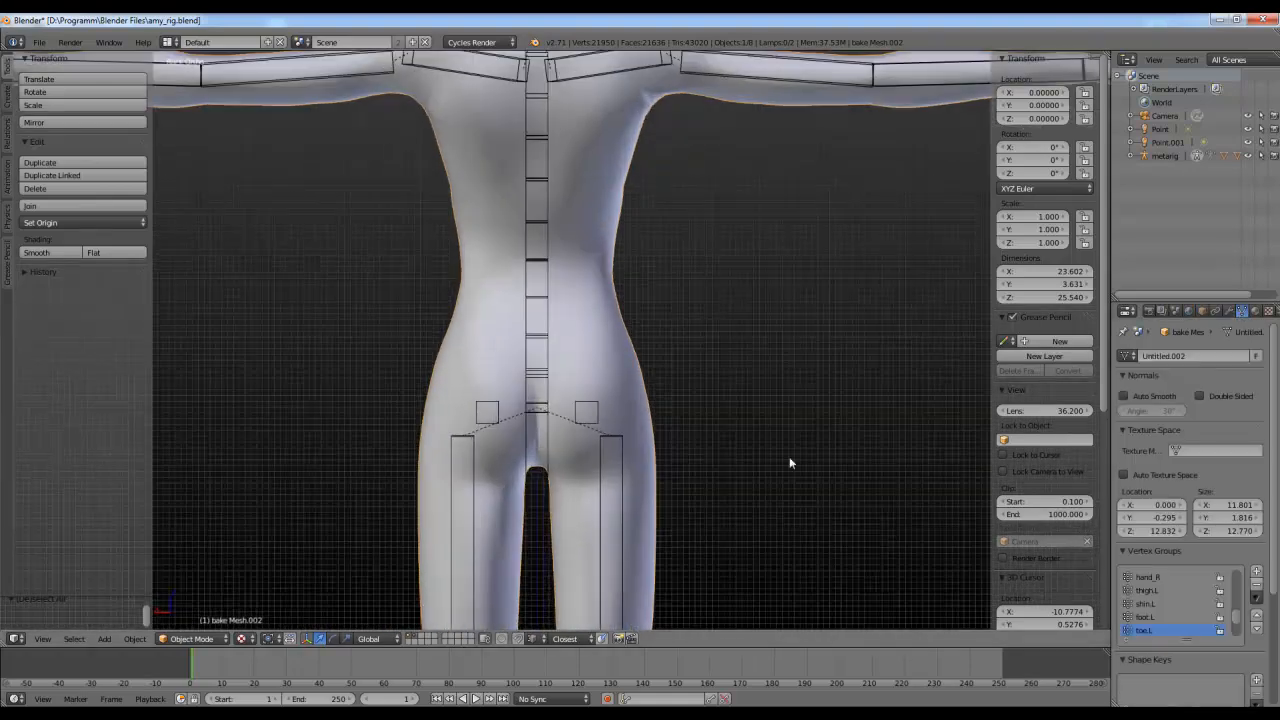
{"action": "scroll", "coordinate": [1183, 604], "scroll_direction": "up", "scroll_amount": 5}
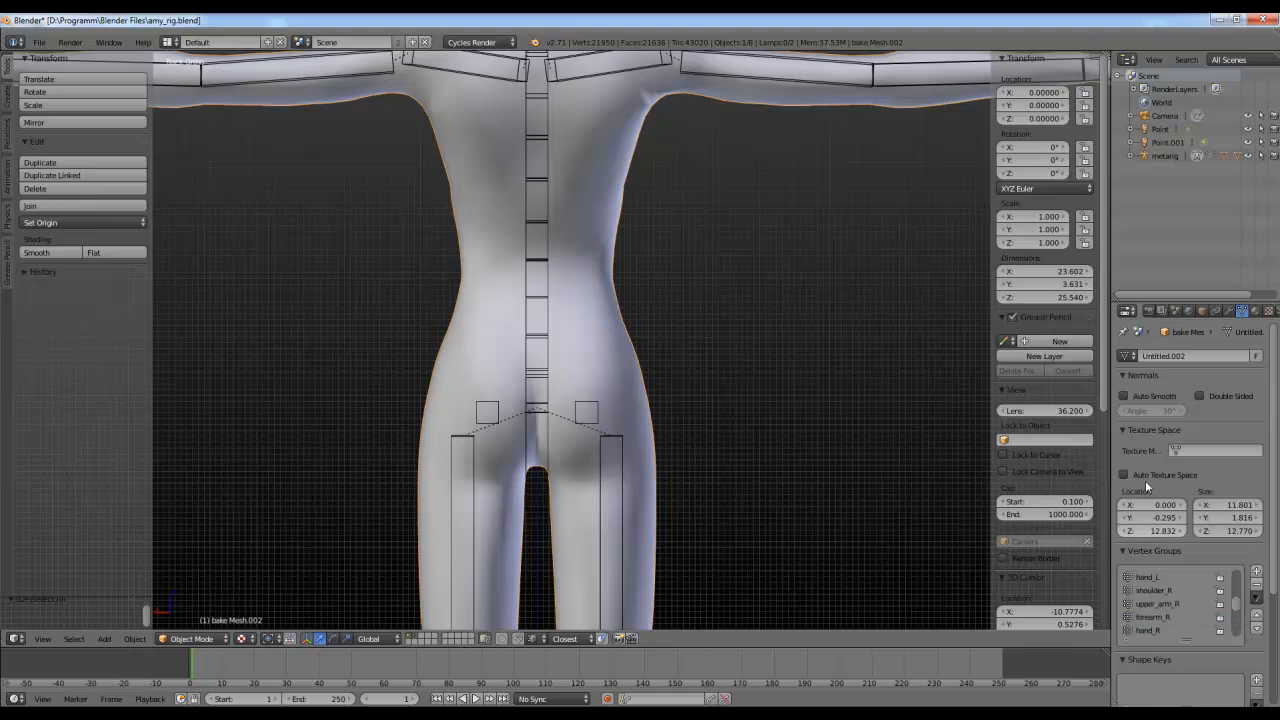
{"action": "left_click", "coordinate": [1131, 431]}
{"action": "left_click", "coordinate": [1126, 554]}
{"action": "left_click", "coordinate": [1126, 571]}
{"action": "left_click", "coordinate": [1125, 586]}
Step: Select the thigh.L.001 bone in Pose Mode and return to the body mesh in Object Mode
{"action": "scroll", "coordinate": [377, 462], "scroll_direction": "up", "scroll_amount": 4}
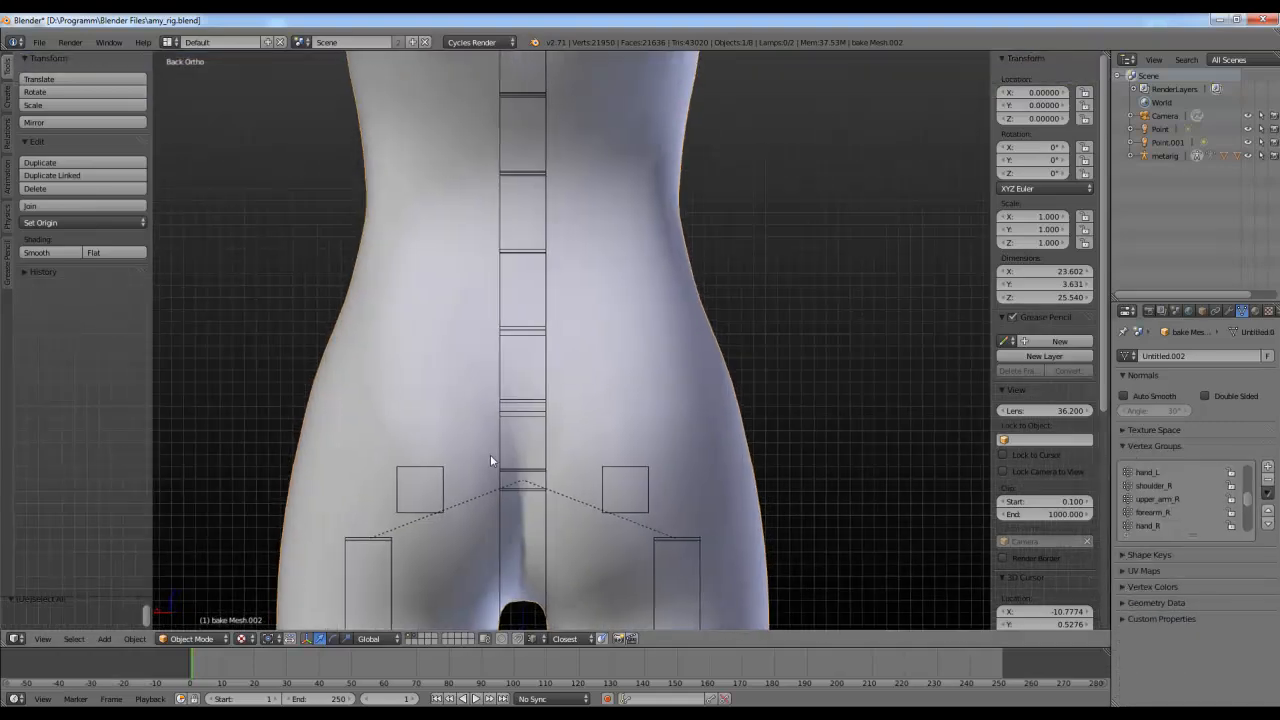
{"action": "scroll", "coordinate": [490, 454], "scroll_direction": "down", "scroll_amount": 2, "text": "shift"}
{"action": "right_click", "coordinate": [397, 461]}
{"action": "key", "text": "ctrl+Tab"}
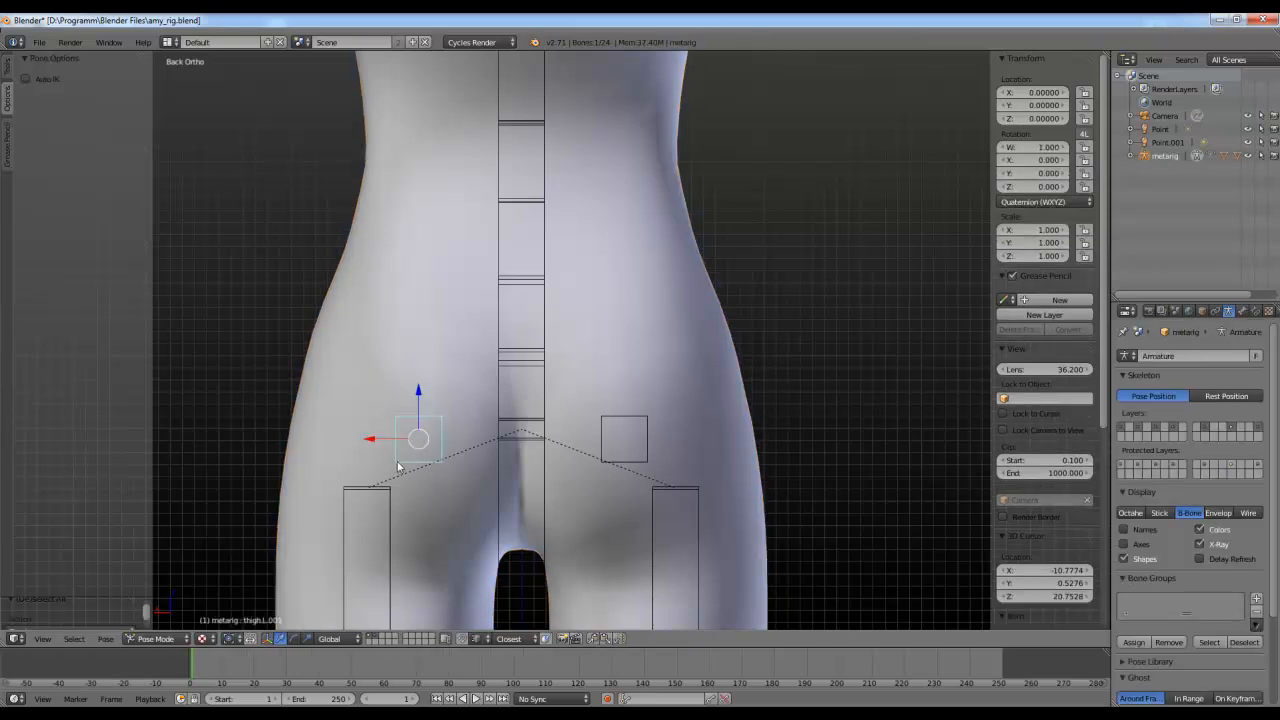
{"action": "key", "text": "ctrl+Tab"}
{"action": "right_click", "coordinate": [612, 339]}
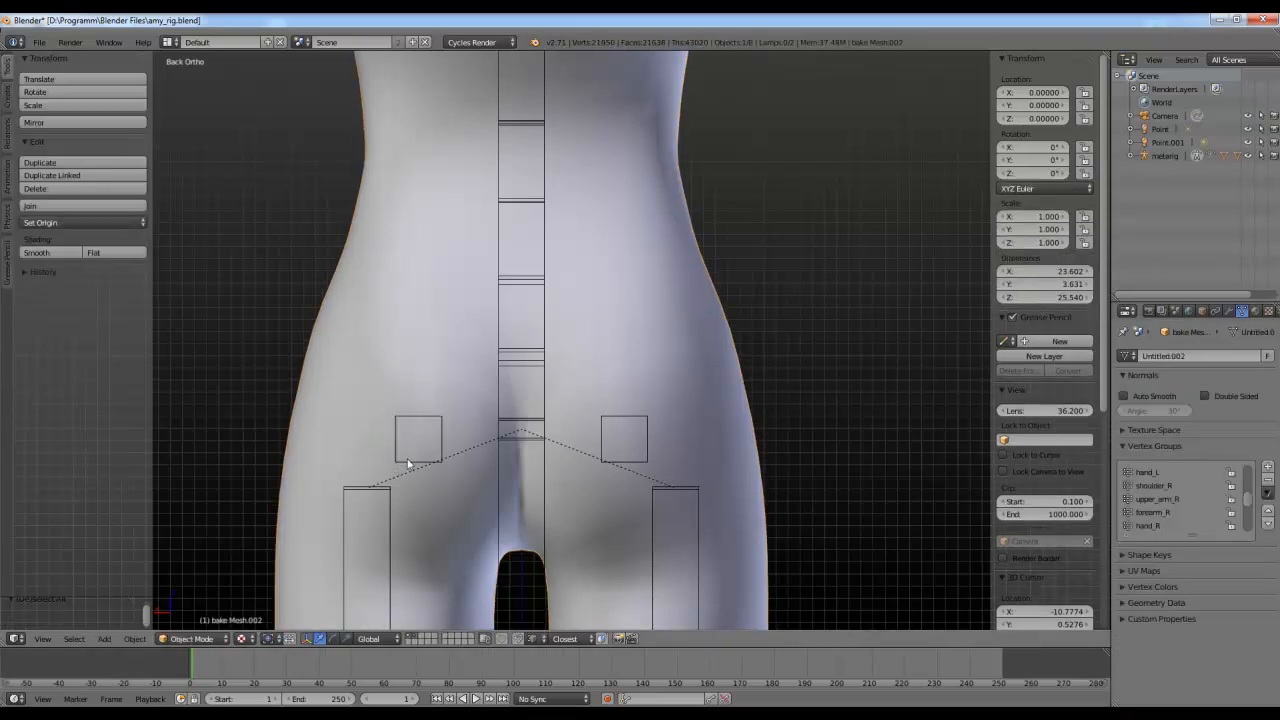
Step: Check the properties available for thigh.L.001 and look through the body mesh's vertex groups to the list's end
{"action": "right_click", "coordinate": [407, 462]}
{"action": "key", "text": "ctrl+Tab"}
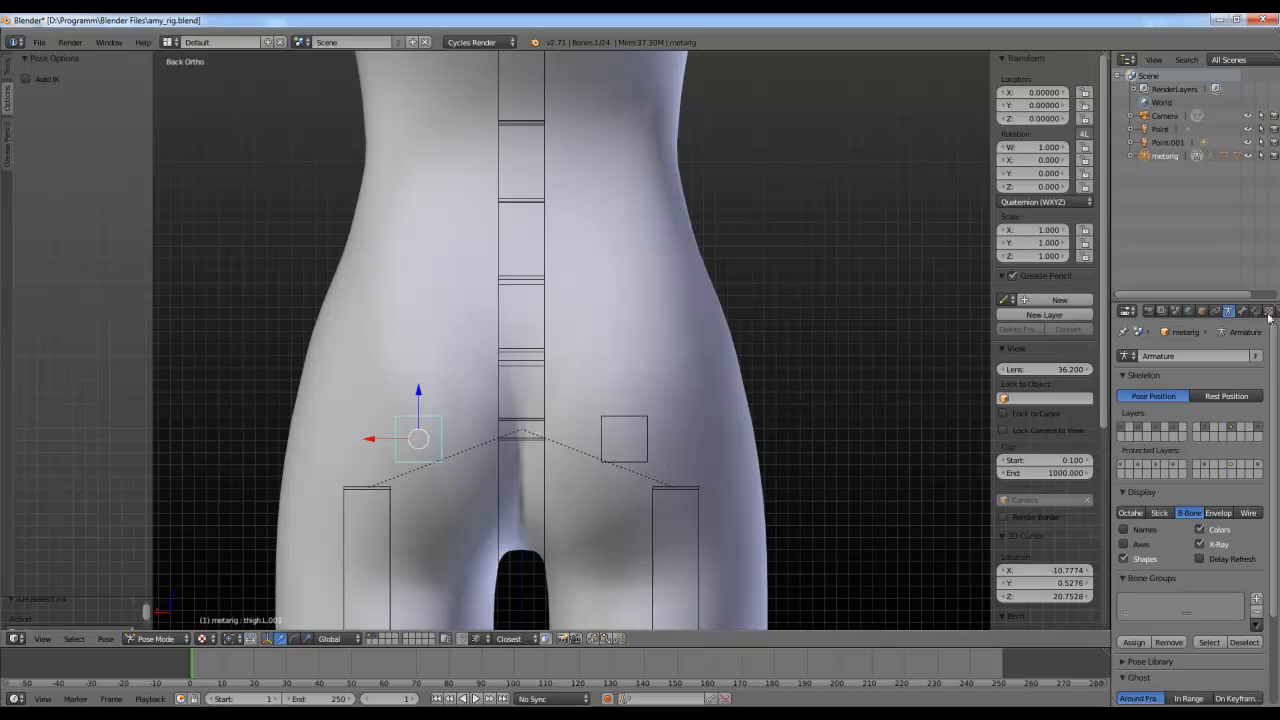
{"action": "left_click", "coordinate": [1215, 311]}
{"action": "left_click", "coordinate": [1230, 312]}
{"action": "middle_click_drag", "start_coordinate": [1237, 312], "coordinate": [1219, 312]}
{"action": "right_click", "coordinate": [578, 357]}
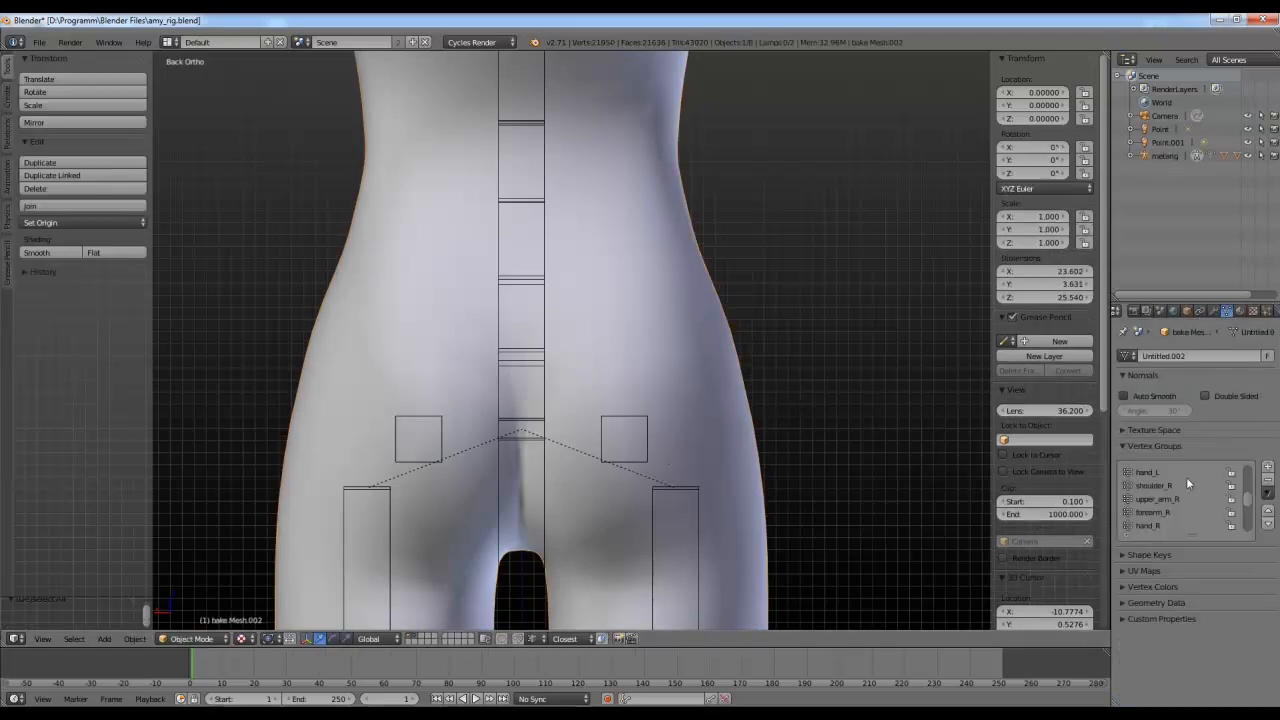
{"action": "scroll", "coordinate": [1162, 498], "scroll_direction": "down", "scroll_amount": 7}
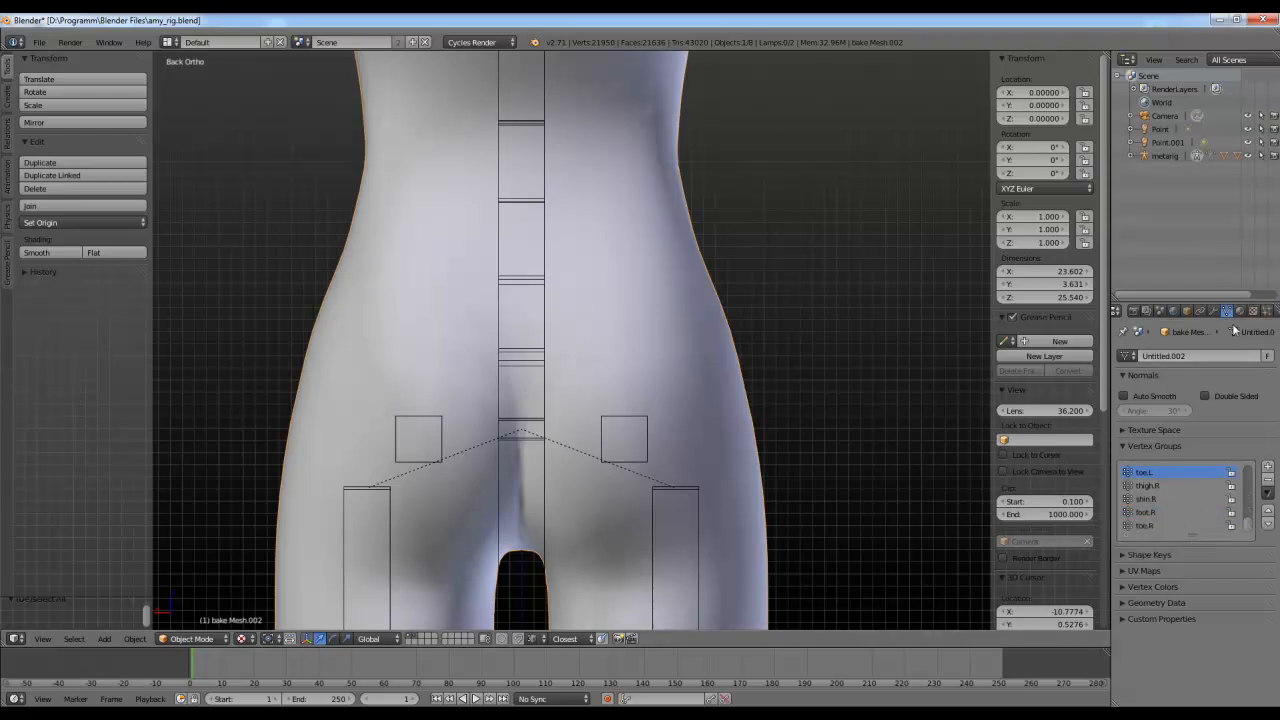
Step: Enlarge the body mesh's vertex group list to show more groups and look through its last entries
{"action": "left_click_drag", "start_coordinate": [1189, 536], "coordinate": [1200, 607]}
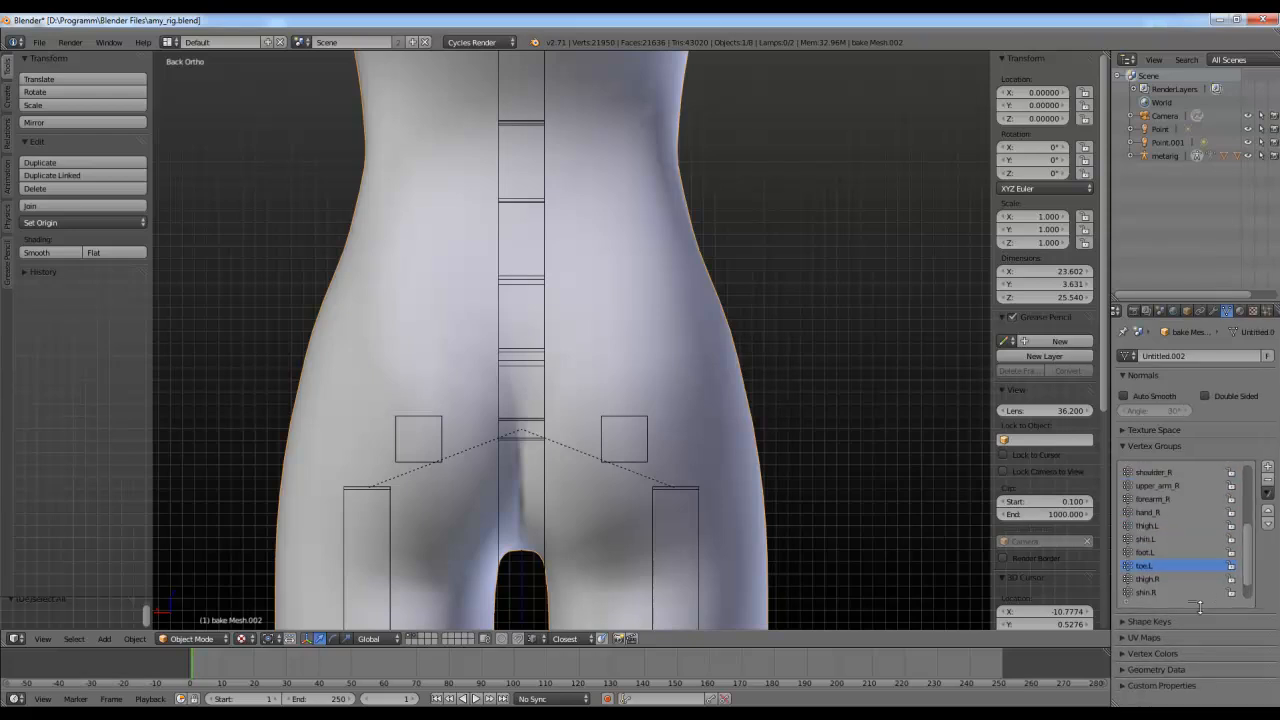
{"action": "left_click_drag", "start_coordinate": [1251, 567], "coordinate": [1250, 603]}
{"action": "scroll", "coordinate": [700, 497], "scroll_direction": "down", "scroll_amount": 3}
{"action": "scroll", "coordinate": [520, 470], "scroll_direction": "up", "scroll_amount": 3}
Step: Put the body mesh into Weight Paint mode with the thigh.L.001 bone as the active bone
{"action": "right_click", "coordinate": [442, 449]}
{"action": "left_click", "coordinate": [155, 638]}
{"action": "right_click", "coordinate": [287, 392]}
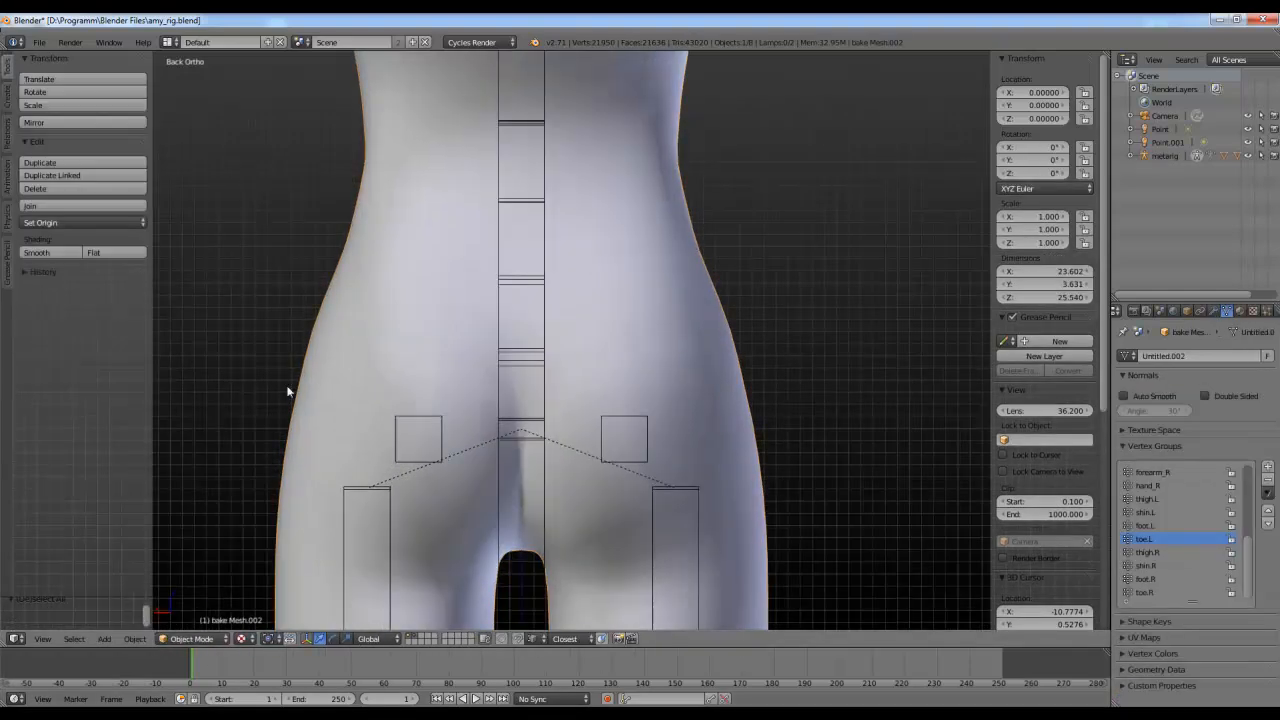
{"action": "left_click", "coordinate": [194, 640]}
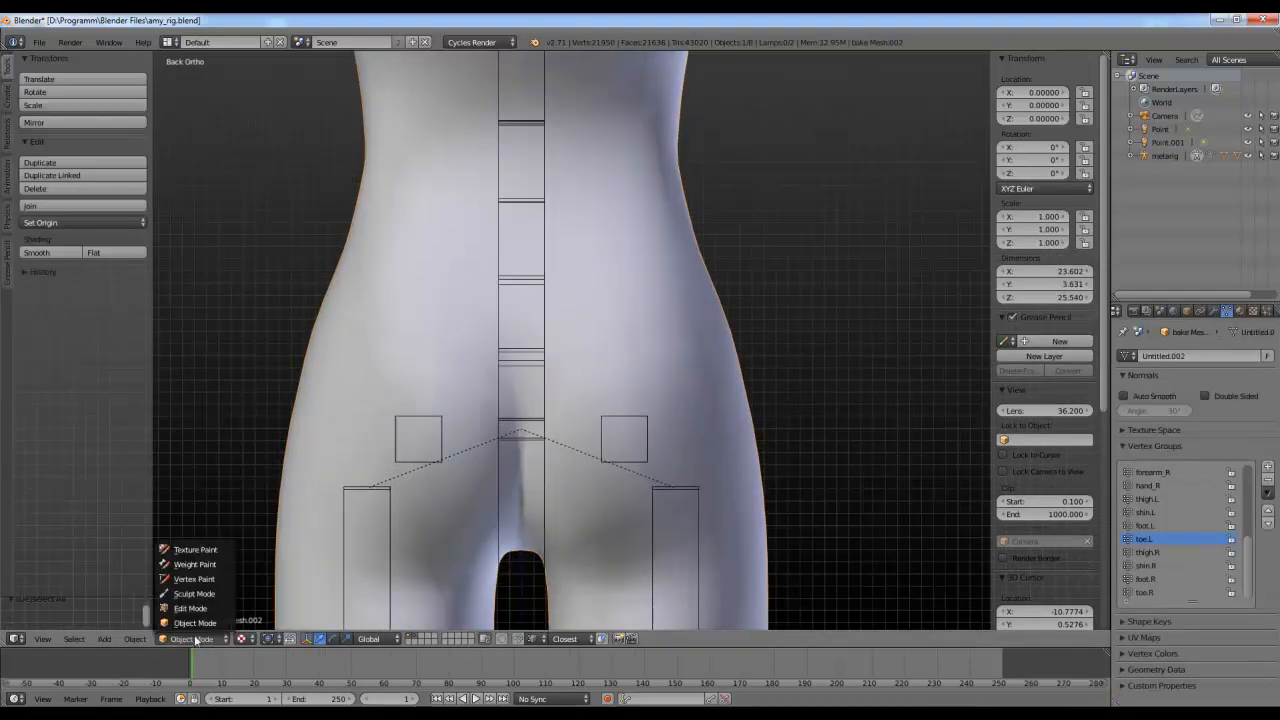
{"action": "left_click", "coordinate": [200, 572]}
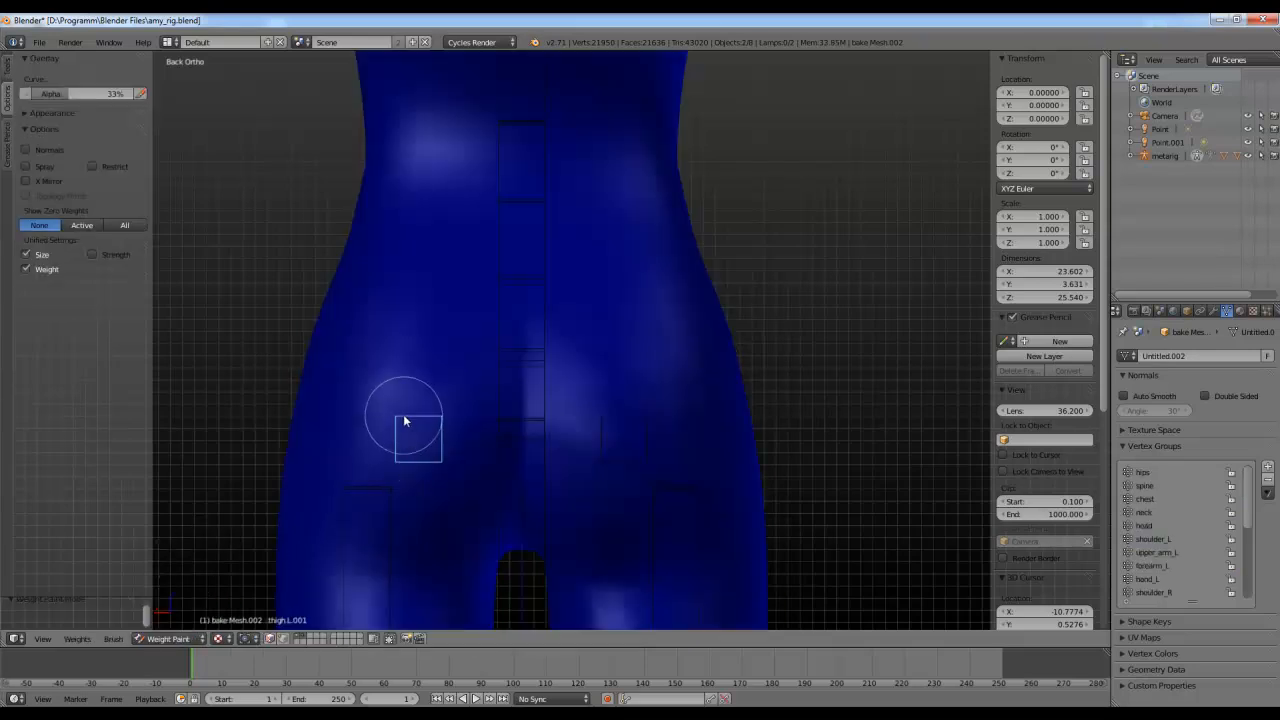
Step: Paint thigh.L.001 weights over the whole left buttock using the Add brush at weight 1.000, radius 58 px and strength 1.000
{"action": "scroll", "coordinate": [391, 431], "scroll_direction": "down", "scroll_amount": 3}
{"action": "left_click", "coordinate": [12, 72]}
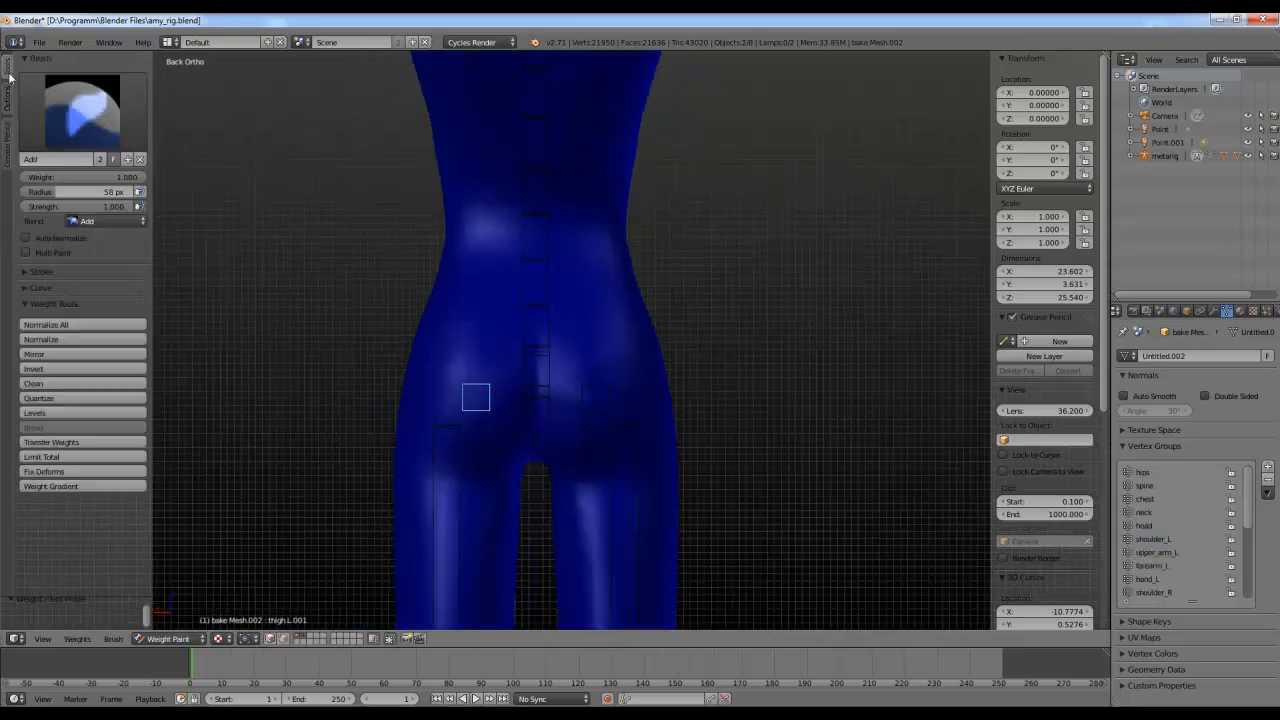
{"action": "left_click", "coordinate": [75, 100]}
{"action": "scroll", "coordinate": [475, 417], "scroll_direction": "up", "scroll_amount": 3}
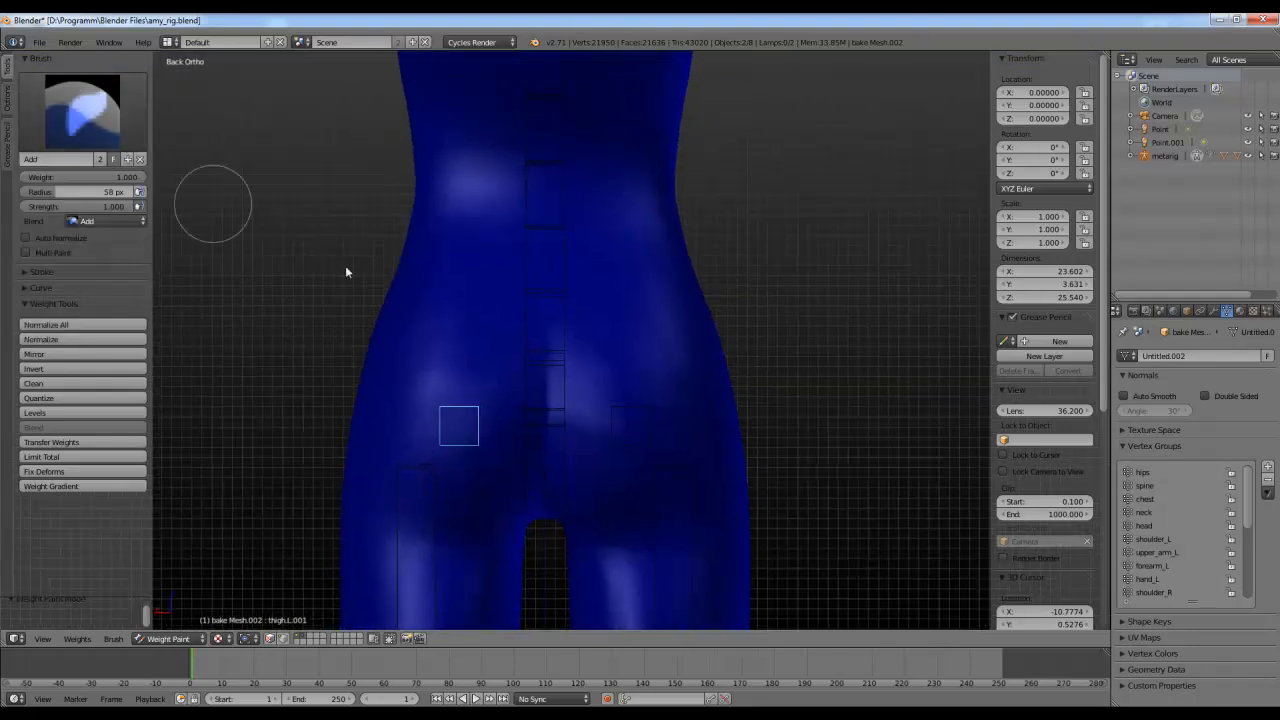
{"action": "scroll", "coordinate": [443, 280], "scroll_direction": "up", "scroll_amount": 2}
{"action": "scroll", "coordinate": [446, 400], "scroll_direction": "down", "scroll_amount": 2}
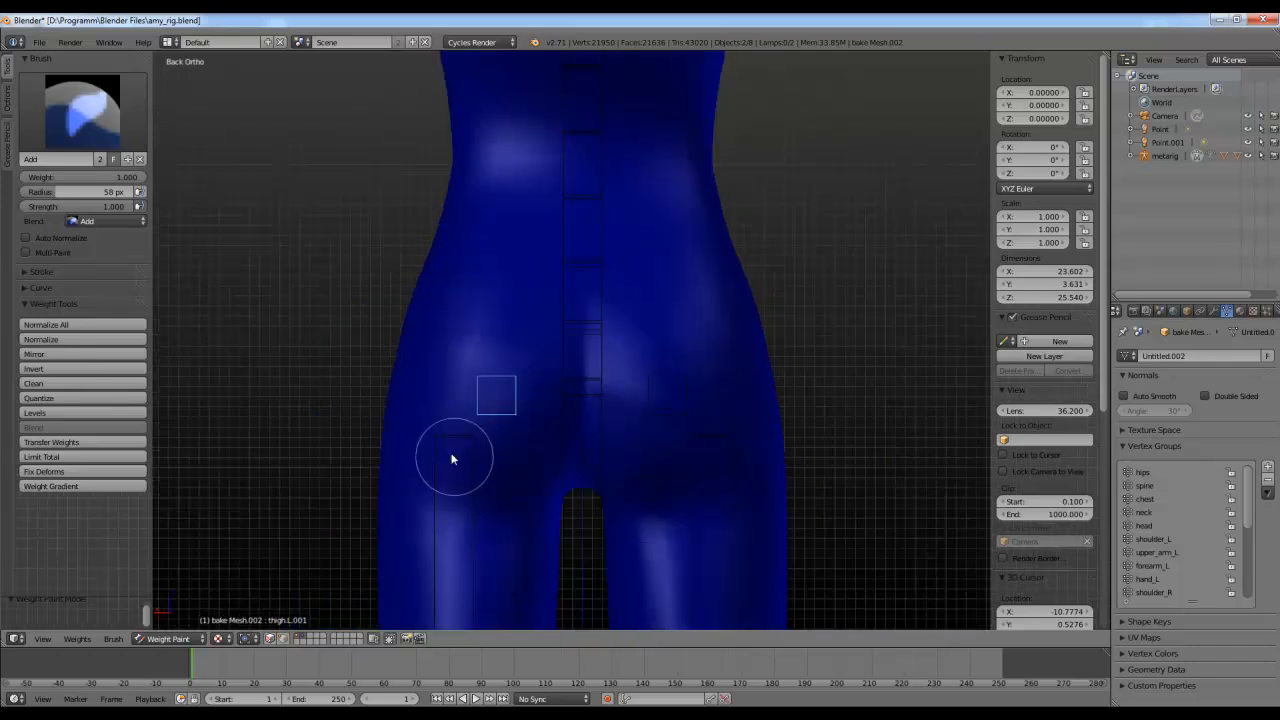
{"action": "scroll", "coordinate": [465, 425], "scroll_direction": "up", "scroll_amount": 1}
{"action": "mouse_move", "coordinate": [457, 405]}
{"action": "left_mouse_down"}
{"action": "mouse_move", "coordinate": [444, 424]}
{"action": "mouse_move", "coordinate": [451, 345]}
{"action": "mouse_move", "coordinate": [530, 359]}
{"action": "mouse_move", "coordinate": [500, 334]}
{"action": "mouse_move", "coordinate": [517, 352]}
{"action": "mouse_move", "coordinate": [522, 480]}
{"action": "mouse_move", "coordinate": [446, 471]}
{"action": "mouse_move", "coordinate": [417, 395]}
{"action": "mouse_move", "coordinate": [503, 349]}
{"action": "left_mouse_up"}
{"action": "mouse_move", "coordinate": [503, 349]}
{"action": "middle_mouse_down"}
{"action": "mouse_move", "coordinate": [663, 391]}
{"action": "mouse_move", "coordinate": [639, 348]}
{"action": "mouse_move", "coordinate": [642, 387]}
{"action": "mouse_move", "coordinate": [540, 360]}
{"action": "middle_mouse_up"}
{"action": "mouse_move", "coordinate": [540, 360]}
{"action": "left_mouse_down"}
{"action": "mouse_move", "coordinate": [523, 380]}
{"action": "mouse_move", "coordinate": [575, 380]}
{"action": "mouse_move", "coordinate": [512, 297]}
{"action": "left_mouse_up"}
{"action": "scroll", "coordinate": [512, 297], "scroll_direction": "up", "scroll_amount": 4}
Step: Soften the edges of the painted left buttock area using the Blur brush at strength 0.200
{"action": "left_click", "coordinate": [100, 110]}
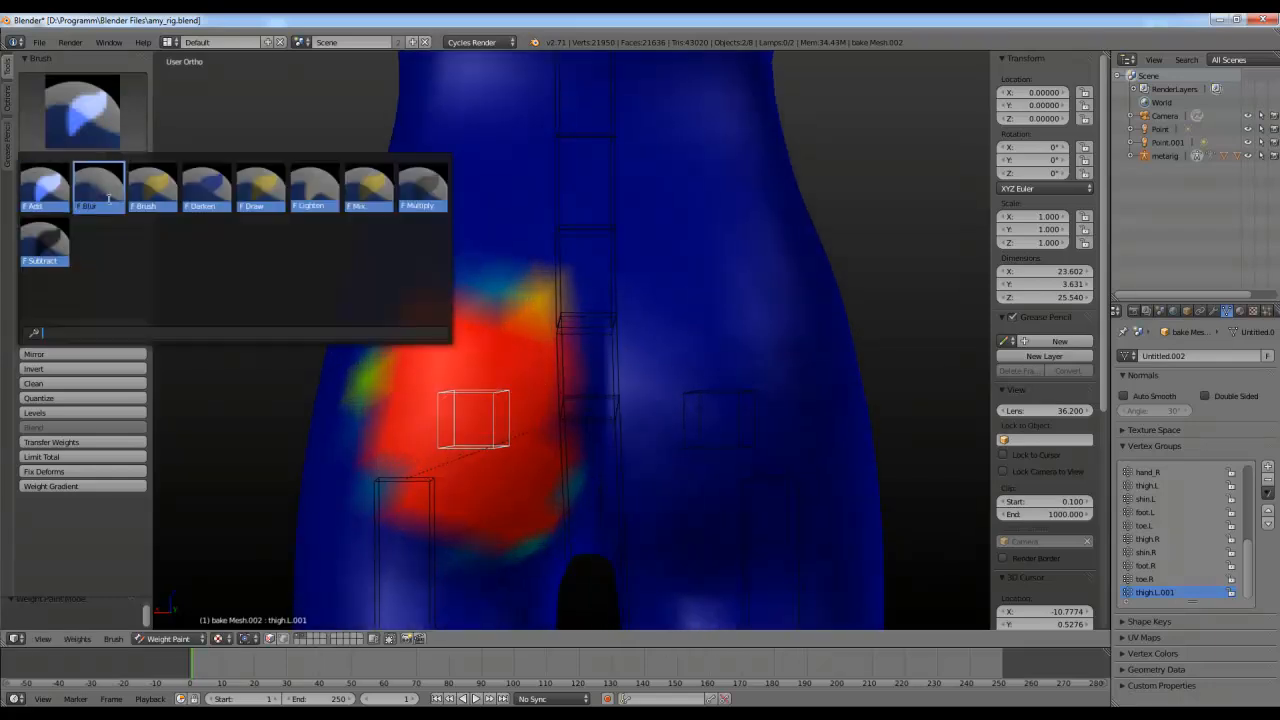
{"action": "left_click", "coordinate": [107, 188]}
{"action": "mouse_move", "coordinate": [498, 311]}
{"action": "left_mouse_down"}
{"action": "mouse_move", "coordinate": [416, 318]}
{"action": "mouse_move", "coordinate": [380, 404]}
{"action": "mouse_move", "coordinate": [376, 488]}
{"action": "mouse_move", "coordinate": [388, 476]}
{"action": "mouse_move", "coordinate": [377, 474]}
{"action": "left_mouse_up"}
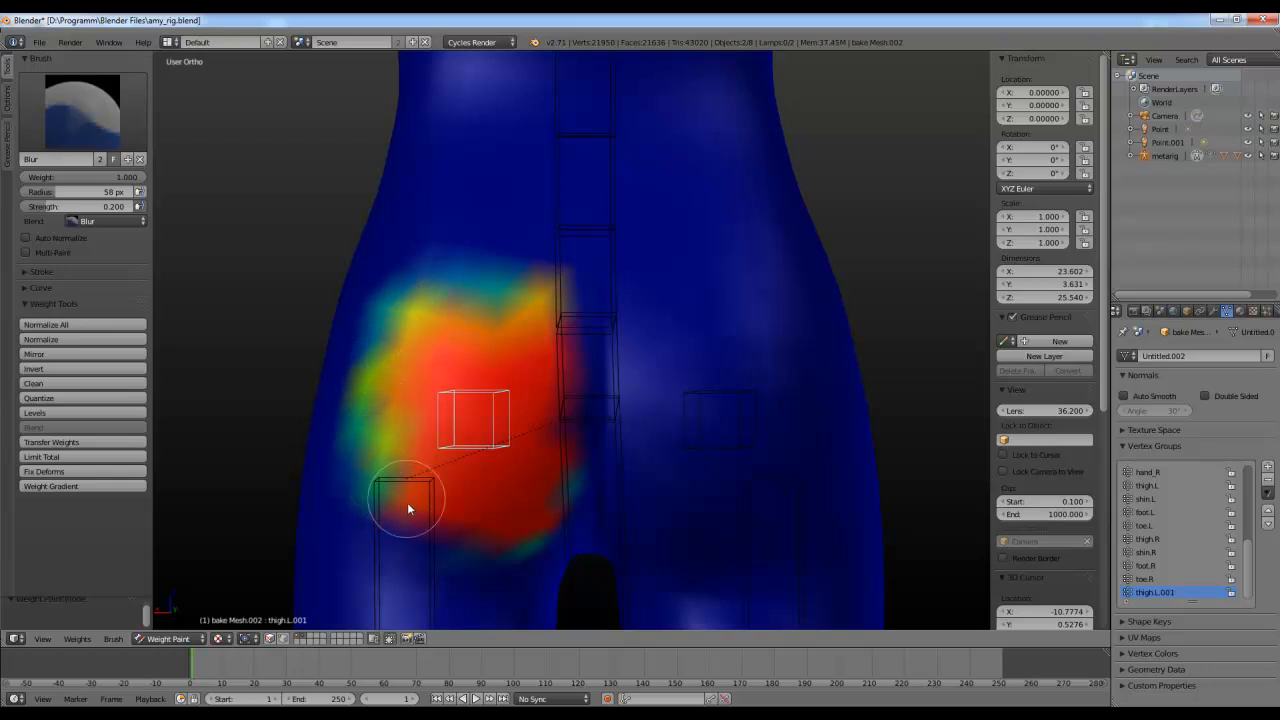
{"action": "mouse_move", "coordinate": [412, 520]}
{"action": "left_mouse_down"}
{"action": "mouse_move", "coordinate": [443, 537]}
{"action": "mouse_move", "coordinate": [374, 512]}
{"action": "mouse_move", "coordinate": [519, 556]}
{"action": "mouse_move", "coordinate": [558, 516]}
{"action": "mouse_move", "coordinate": [566, 444]}
{"action": "left_mouse_up"}
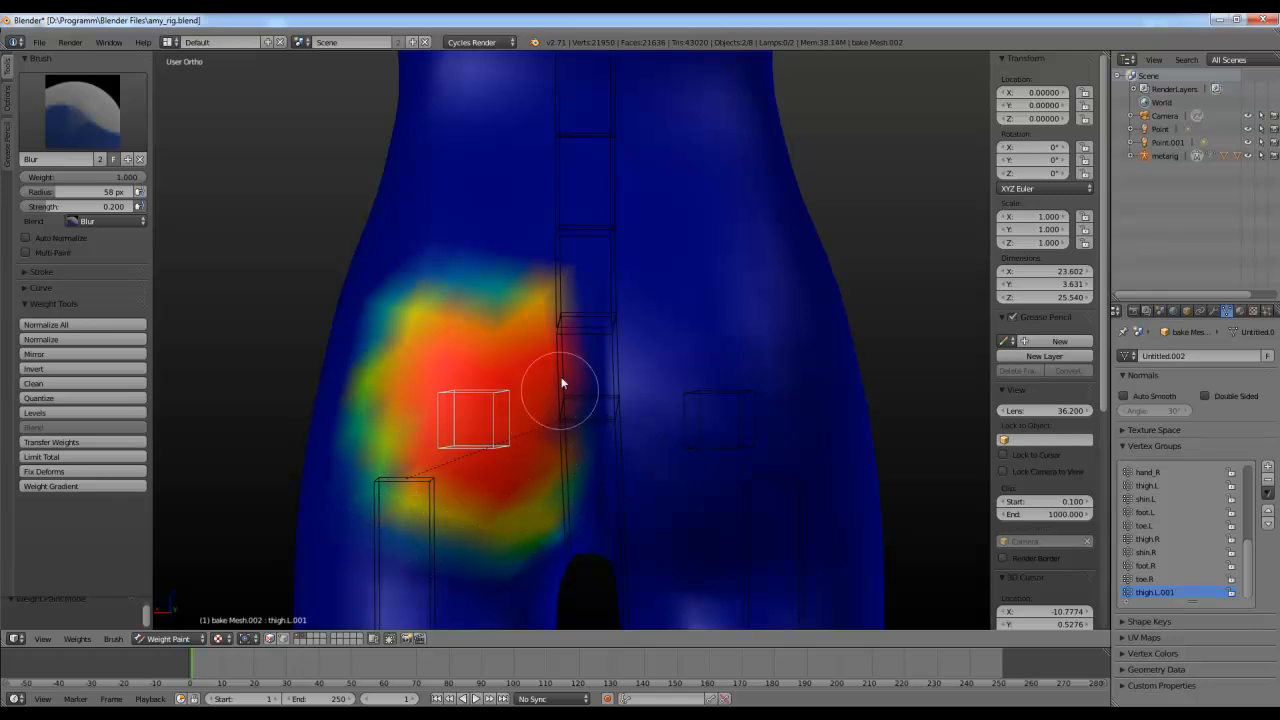
{"action": "mouse_move", "coordinate": [535, 318]}
{"action": "left_mouse_down"}
{"action": "mouse_move", "coordinate": [537, 294]}
{"action": "mouse_move", "coordinate": [449, 292]}
{"action": "mouse_move", "coordinate": [362, 446]}
{"action": "left_mouse_up"}
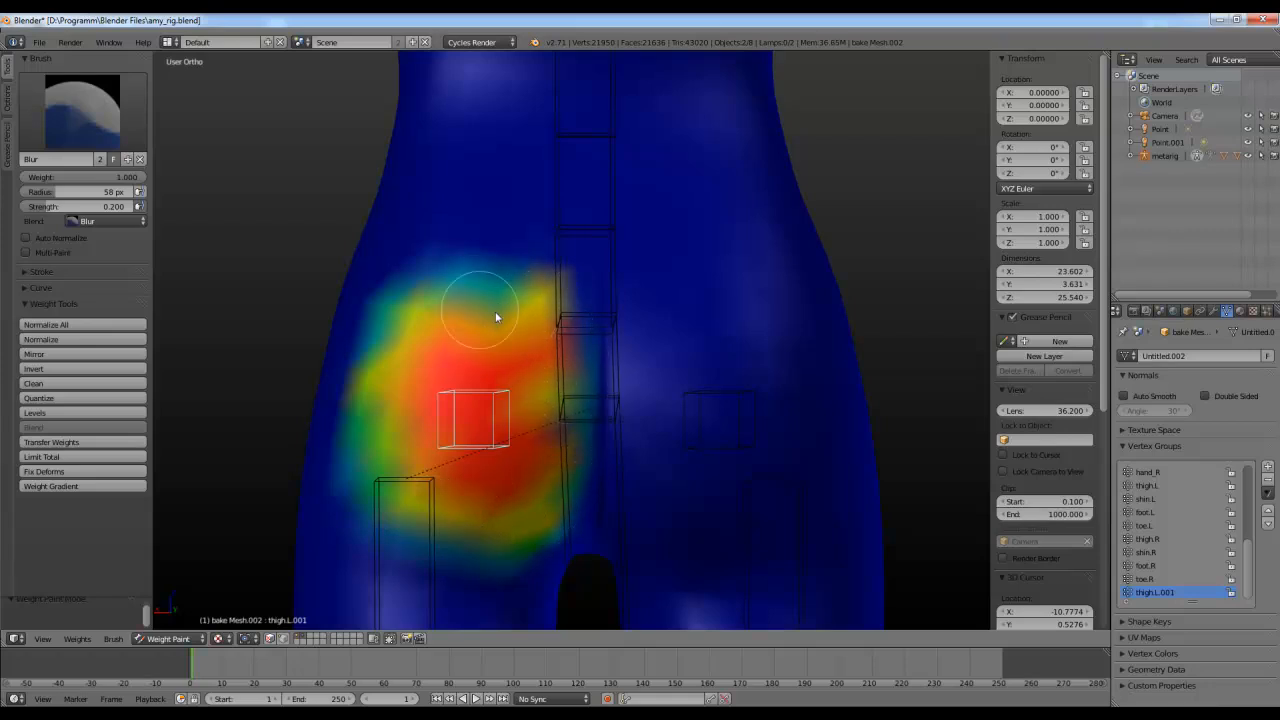
Step: Examine the thigh.L.001 weight falloff around the left buttock from behind and from the side
{"action": "scroll", "coordinate": [545, 360], "scroll_direction": "down", "scroll_amount": 3}
{"action": "middle_click_drag", "start_coordinate": [560, 376], "coordinate": [510, 411]}
{"action": "scroll", "coordinate": [505, 412], "scroll_direction": "up", "scroll_amount": 4}
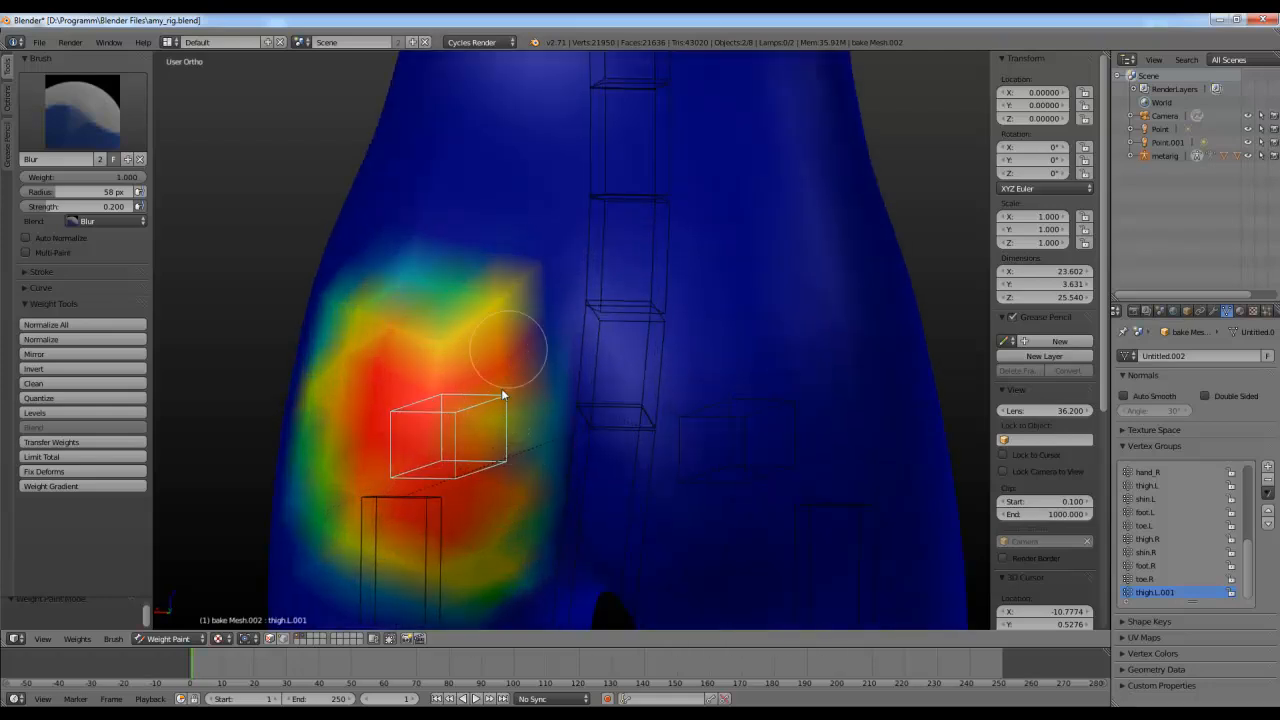
{"action": "scroll", "coordinate": [502, 395], "scroll_direction": "down", "scroll_amount": 3}
{"action": "middle_click_drag", "start_coordinate": [502, 395], "coordinate": [415, 406]}
{"action": "scroll", "coordinate": [415, 406], "scroll_direction": "up", "scroll_amount": 3}
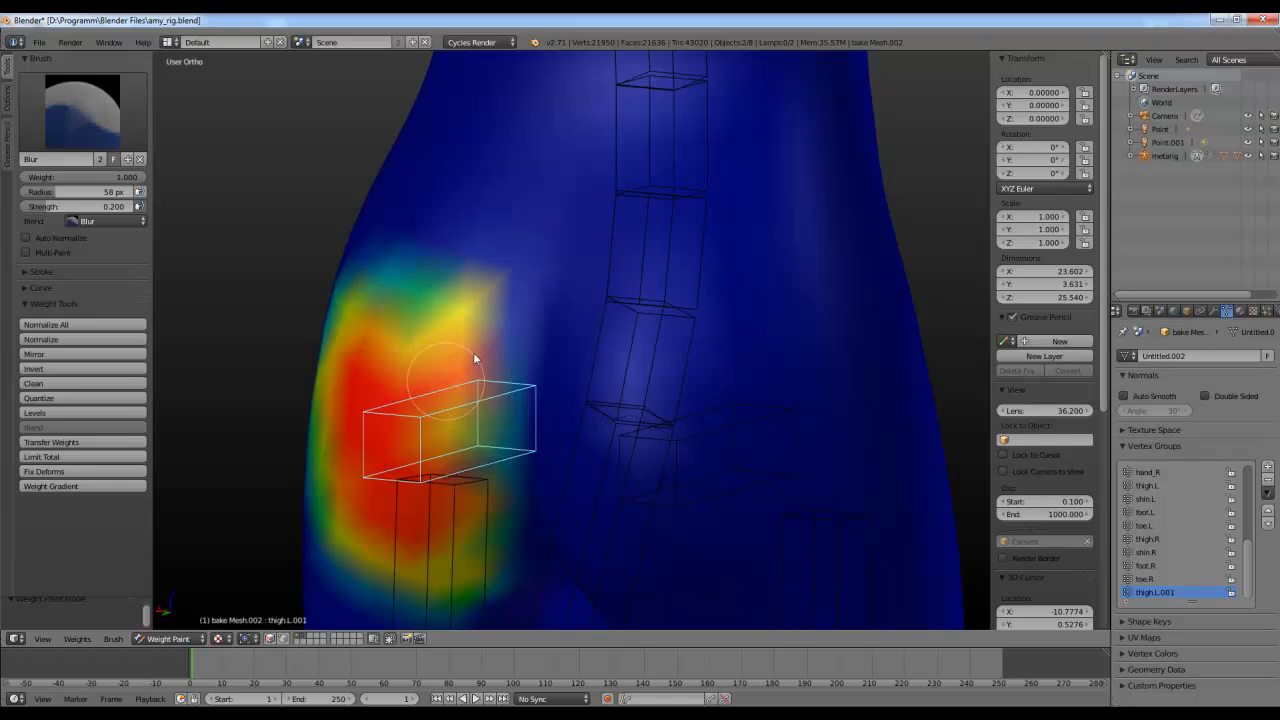
{"action": "scroll", "coordinate": [460, 470], "scroll_direction": "down", "scroll_amount": 4}
{"action": "scroll", "coordinate": [514, 514], "scroll_direction": "up", "scroll_amount": 3}
{"action": "middle_click_drag", "start_coordinate": [463, 475], "coordinate": [433, 491]}
{"action": "scroll", "coordinate": [474, 523], "scroll_direction": "down", "scroll_amount": 1}
{"action": "scroll", "coordinate": [460, 537], "scroll_direction": "down", "scroll_amount": 1}
{"action": "scroll", "coordinate": [365, 384], "scroll_direction": "down", "scroll_amount": 2}
{"action": "scroll", "coordinate": [389, 391], "scroll_direction": "up", "scroll_amount": 2}
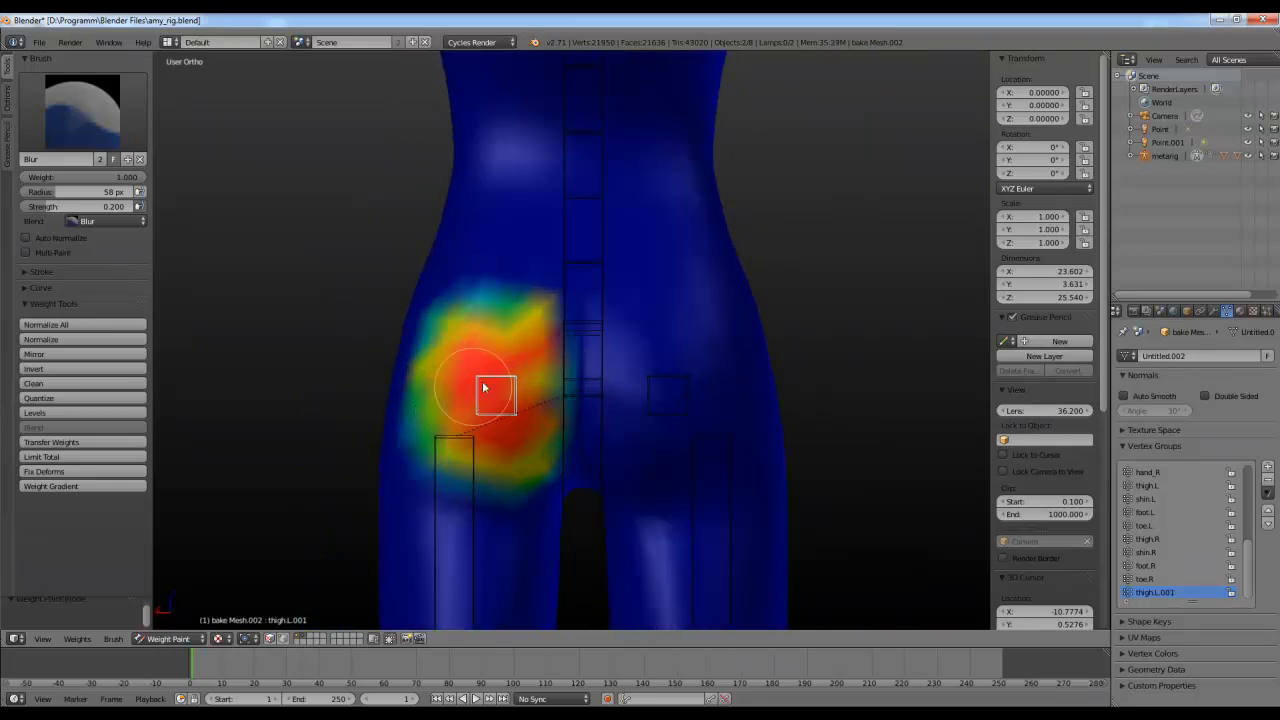
Step: Test the left buttock's deformation by freely rotating thigh.L.001 from two viewing angles
{"action": "key", "text": "r"}
{"action": "key", "text": "r"}
{"action": "left_click", "coordinate": [446, 391]}
{"action": "mouse_move", "coordinate": [446, 391]}
{"action": "middle_mouse_down"}
{"action": "mouse_move", "coordinate": [582, 415]}
{"action": "mouse_move", "coordinate": [683, 374]}
{"action": "mouse_move", "coordinate": [480, 360]}
{"action": "middle_mouse_up"}
{"action": "key", "text": "r"}
{"action": "key", "text": "r"}
{"action": "left_click", "coordinate": [672, 389]}
Step: Extend the thigh.L.001 weights upward over the top of the left buttock with the Add brush
{"action": "left_click", "coordinate": [82, 110]}
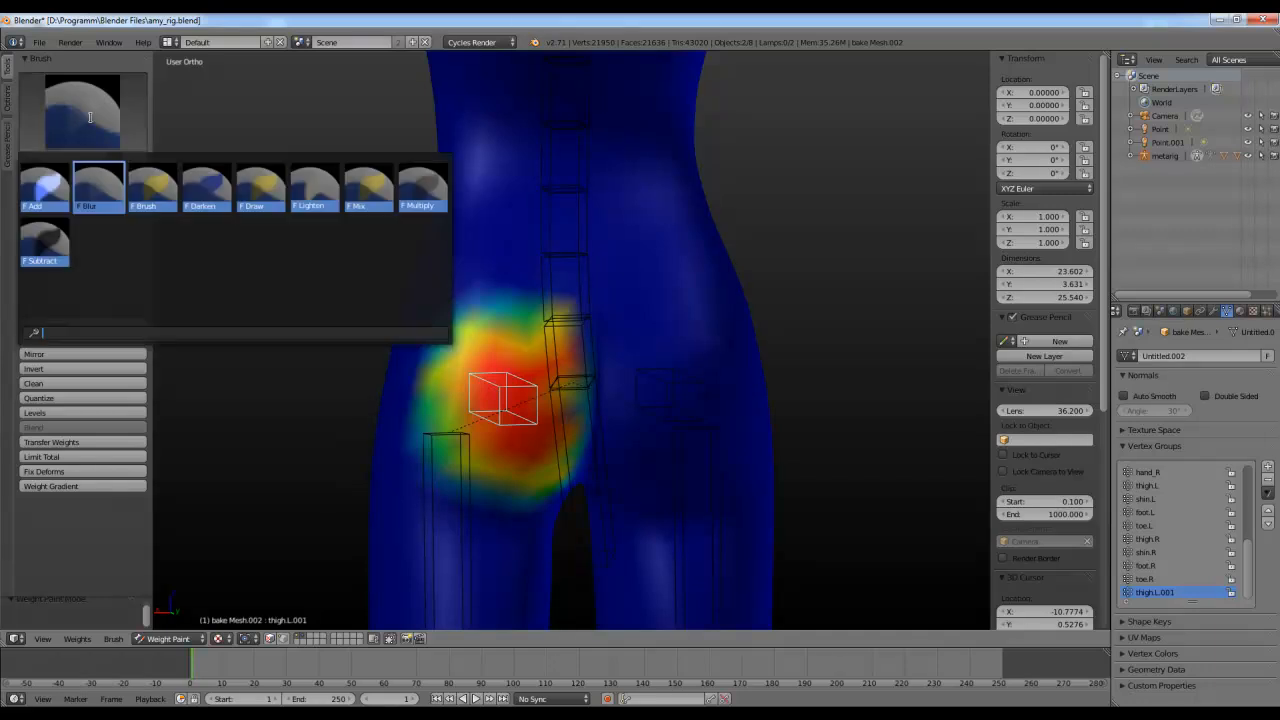
{"action": "left_click", "coordinate": [47, 191]}
{"action": "scroll", "coordinate": [489, 340], "scroll_direction": "up", "scroll_amount": 2}
{"action": "mouse_move", "coordinate": [459, 263]}
{"action": "left_mouse_down"}
{"action": "mouse_move", "coordinate": [550, 275]}
{"action": "mouse_move", "coordinate": [452, 311]}
{"action": "mouse_move", "coordinate": [400, 355]}
{"action": "left_mouse_up"}
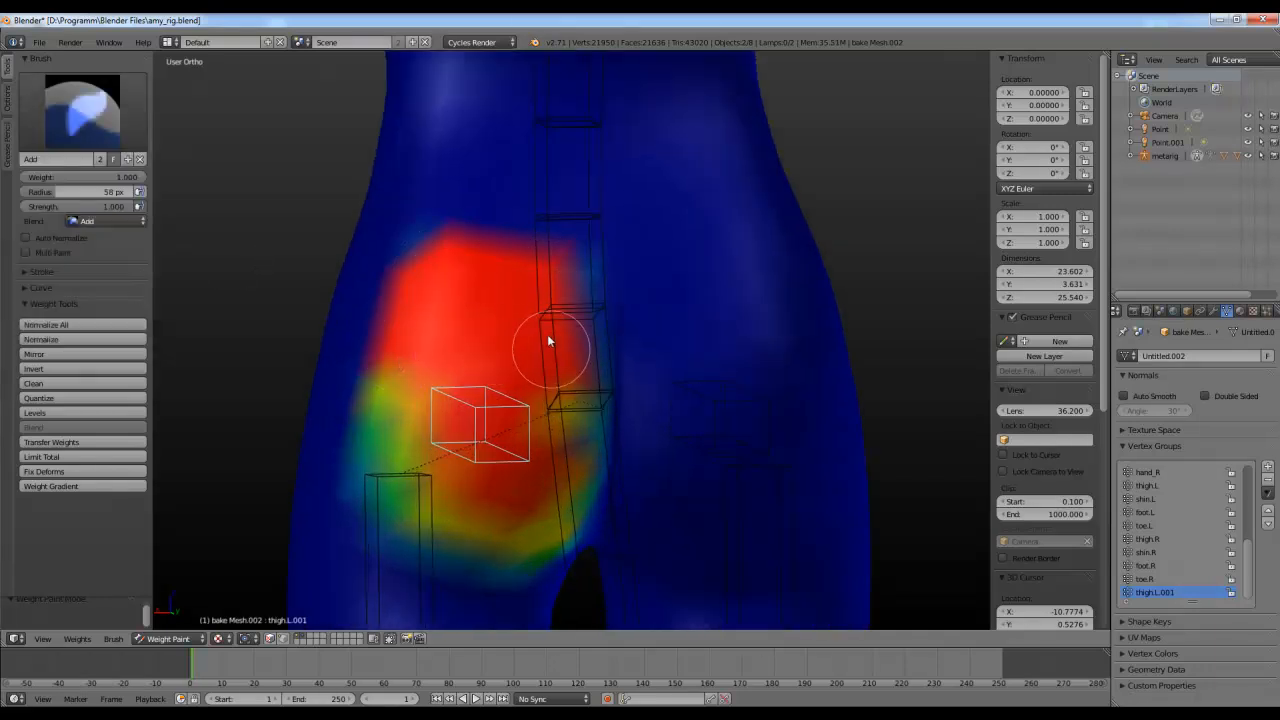
Step: Blend the extended left buttock weights using the Blur brush at radius 91 px and strength 0.292
{"action": "middle_click_drag", "start_coordinate": [547, 334], "coordinate": [491, 371]}
{"action": "left_click", "coordinate": [82, 110]}
{"action": "left_click", "coordinate": [81, 187]}
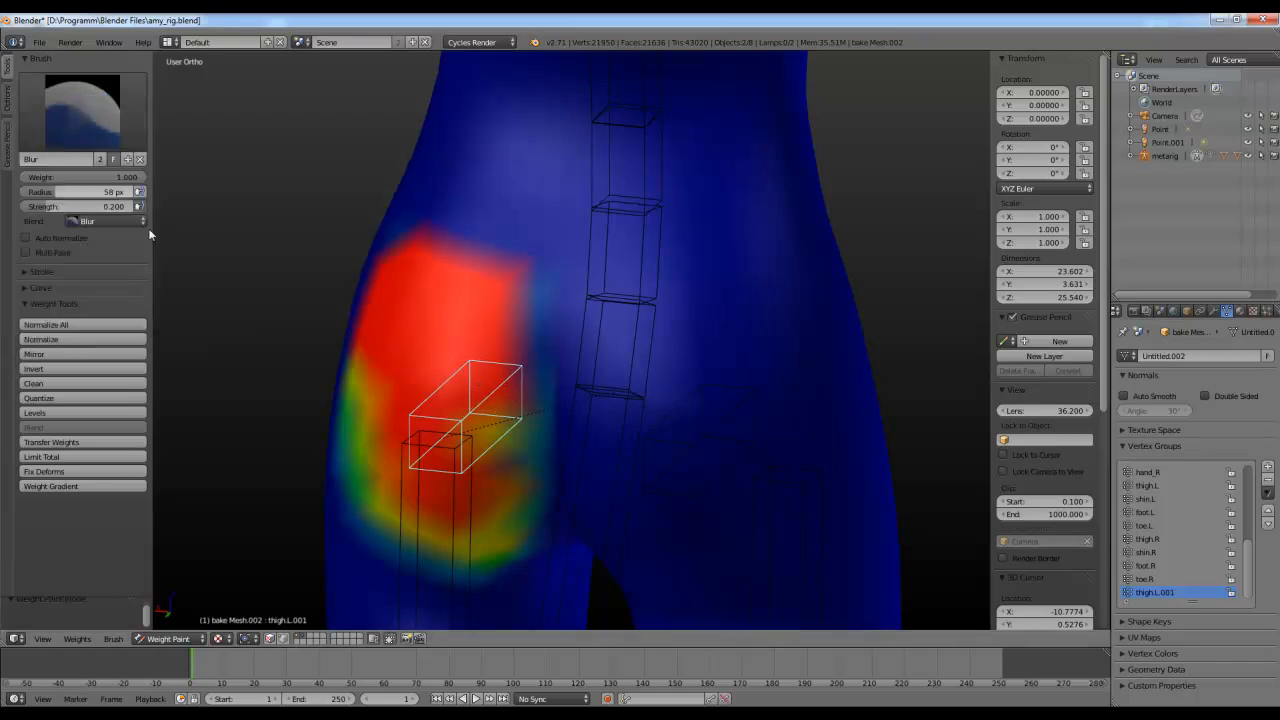
{"action": "left_click_drag", "start_coordinate": [60, 191], "coordinate": [90, 191]}
{"action": "mouse_move", "coordinate": [510, 290]}
{"action": "left_mouse_down"}
{"action": "mouse_move", "coordinate": [528, 380]}
{"action": "mouse_move", "coordinate": [483, 277]}
{"action": "mouse_move", "coordinate": [441, 263]}
{"action": "left_mouse_up"}
{"action": "middle_click_drag", "start_coordinate": [441, 261], "coordinate": [461, 355]}
{"action": "mouse_move", "coordinate": [437, 426]}
{"action": "left_mouse_down"}
{"action": "mouse_move", "coordinate": [449, 481]}
{"action": "mouse_move", "coordinate": [518, 287]}
{"action": "mouse_move", "coordinate": [480, 289]}
{"action": "mouse_move", "coordinate": [480, 317]}
{"action": "mouse_move", "coordinate": [581, 306]}
{"action": "mouse_move", "coordinate": [591, 284]}
{"action": "left_mouse_up"}
{"action": "middle_click_drag", "start_coordinate": [592, 284], "coordinate": [556, 330]}
{"action": "mouse_move", "coordinate": [535, 372]}
{"action": "left_mouse_down"}
{"action": "mouse_move", "coordinate": [526, 409]}
{"action": "mouse_move", "coordinate": [466, 471]}
{"action": "mouse_move", "coordinate": [400, 411]}
{"action": "mouse_move", "coordinate": [391, 444]}
{"action": "mouse_move", "coordinate": [391, 377]}
{"action": "mouse_move", "coordinate": [410, 340]}
{"action": "left_mouse_up"}
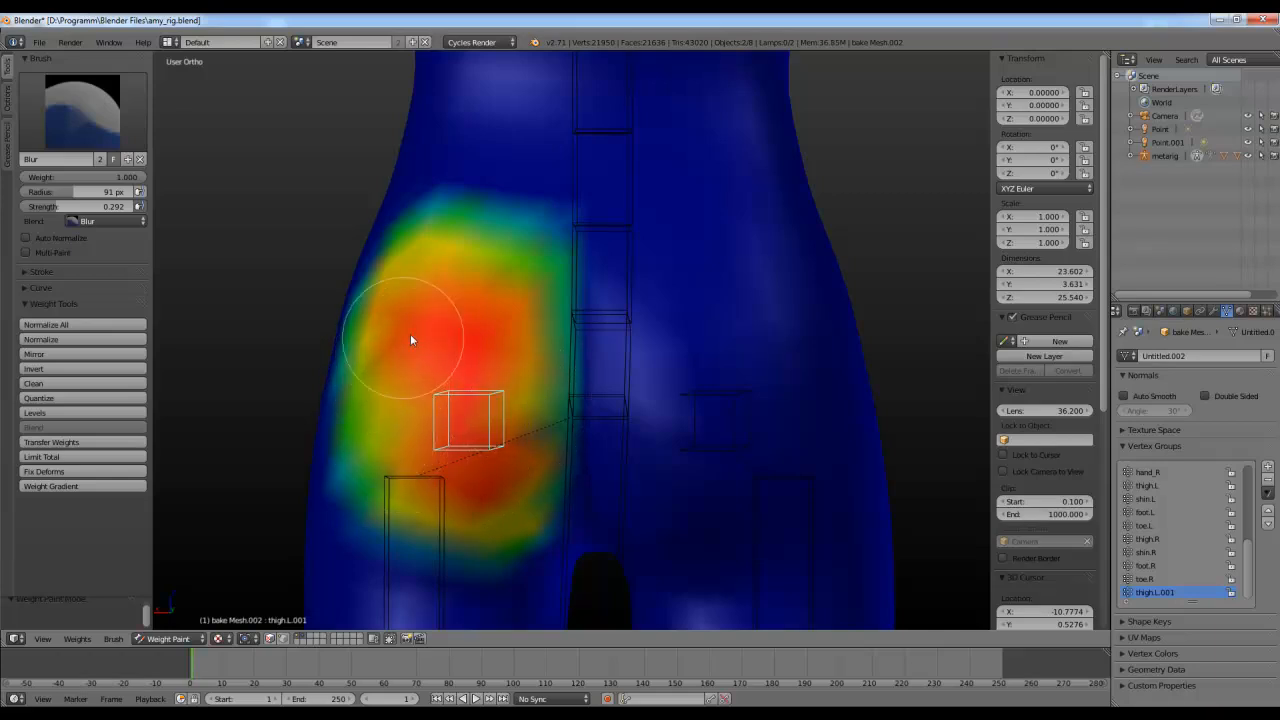
{"action": "mouse_move", "coordinate": [420, 442]}
{"action": "left_mouse_down"}
{"action": "mouse_move", "coordinate": [486, 486]}
{"action": "mouse_move", "coordinate": [519, 390]}
{"action": "left_mouse_up"}
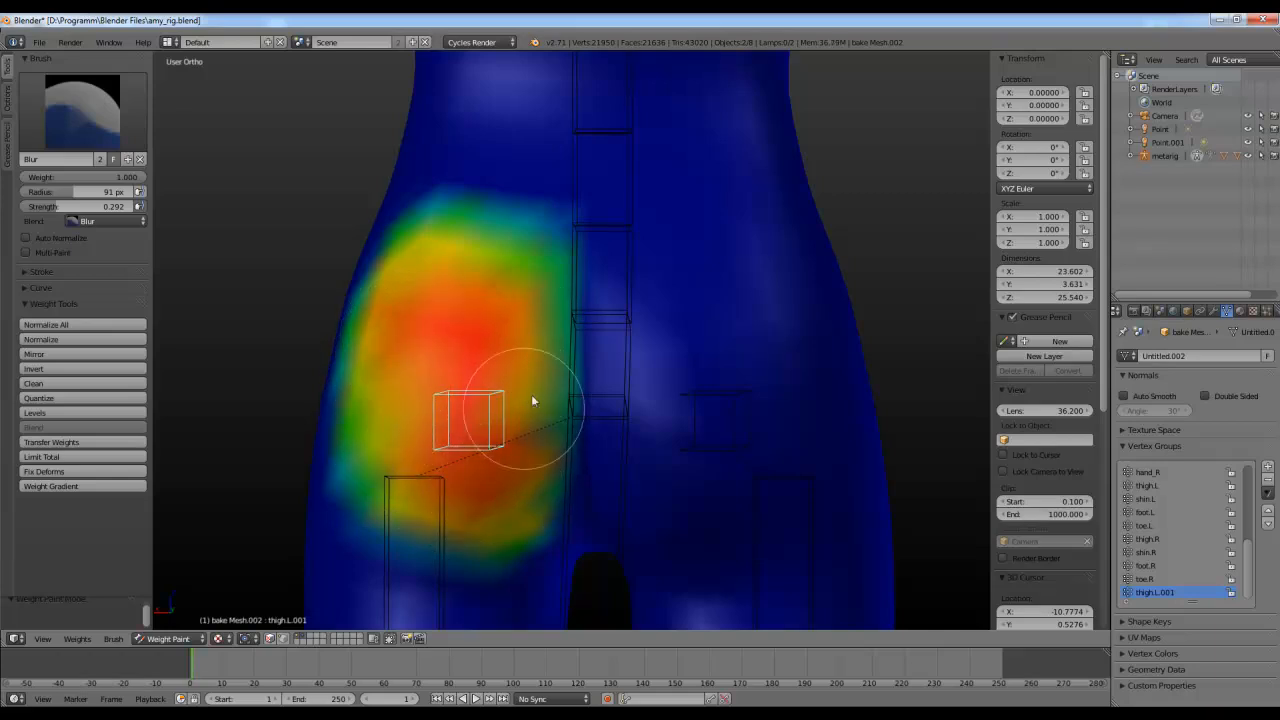
Step: Check the blurred weights from another angle and trial-rotate thigh.L.001, leaving the bone in its original pose
{"action": "middle_click_drag", "start_coordinate": [526, 514], "coordinate": [503, 427]}
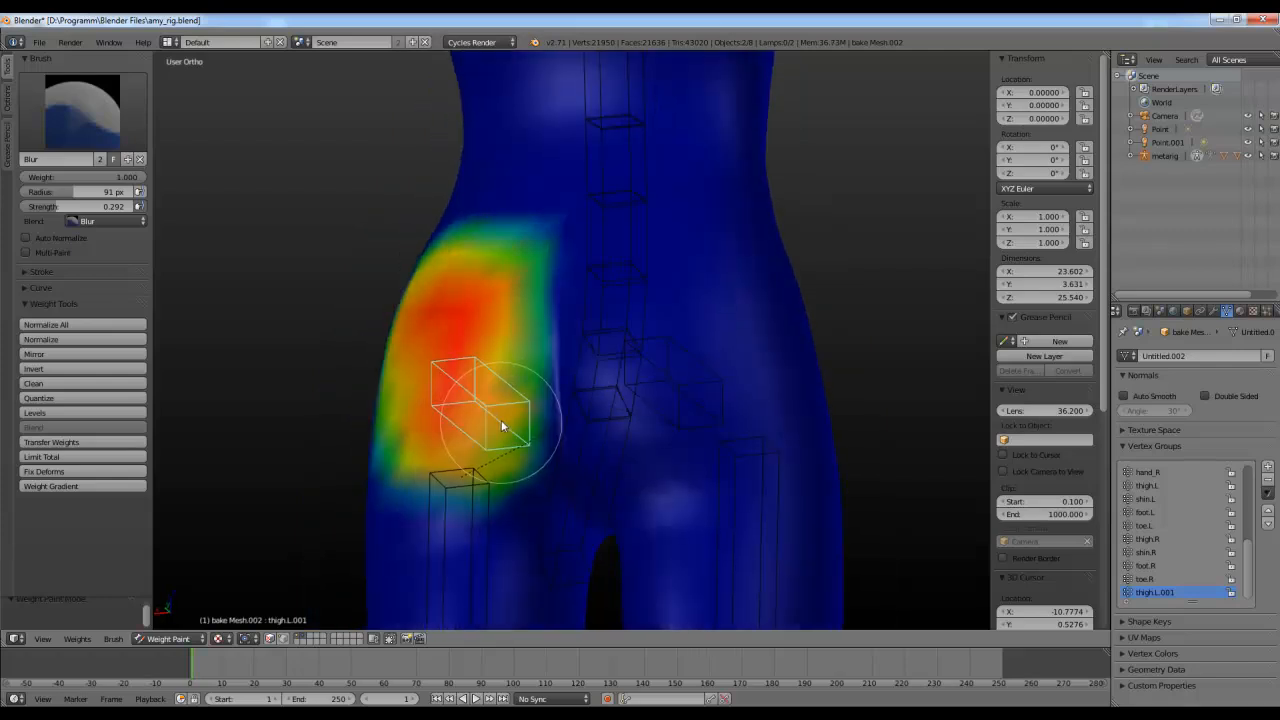
{"action": "middle_click_drag", "start_coordinate": [491, 314], "coordinate": [506, 380]}
{"action": "scroll", "coordinate": [500, 350], "scroll_direction": "up", "scroll_amount": 2}
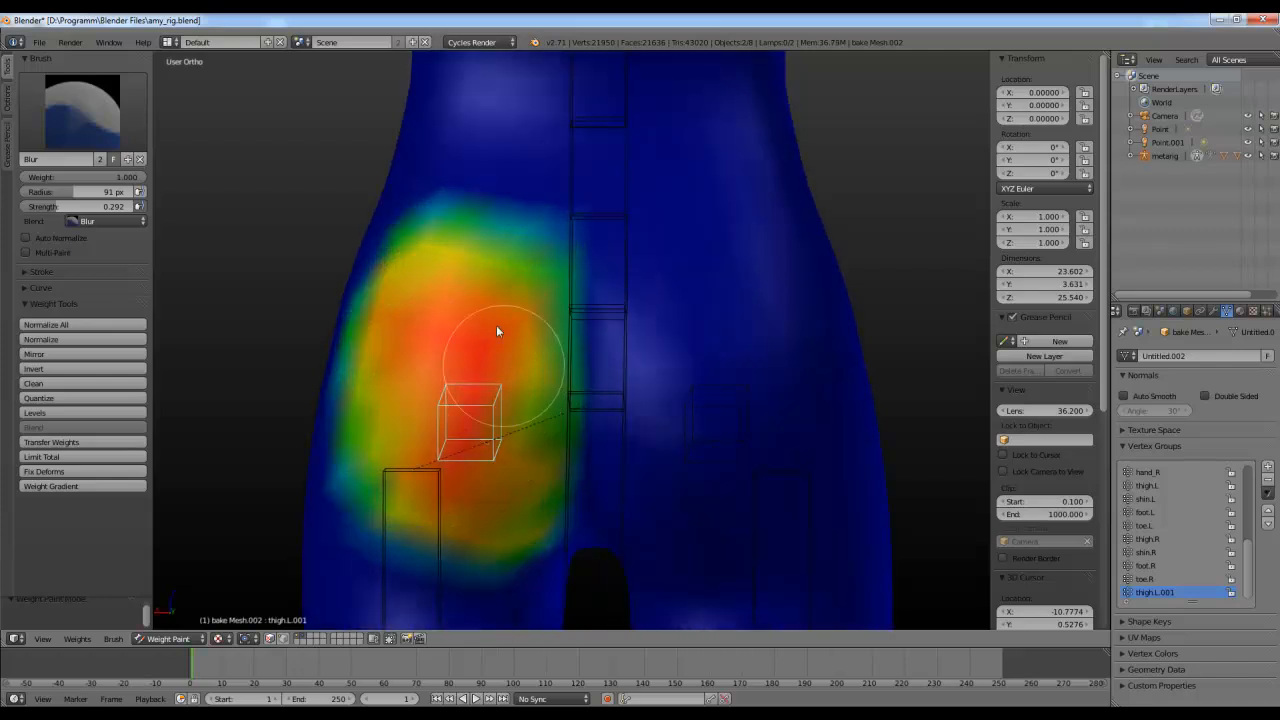
{"action": "key", "text": "r"}
{"action": "key", "text": "r"}
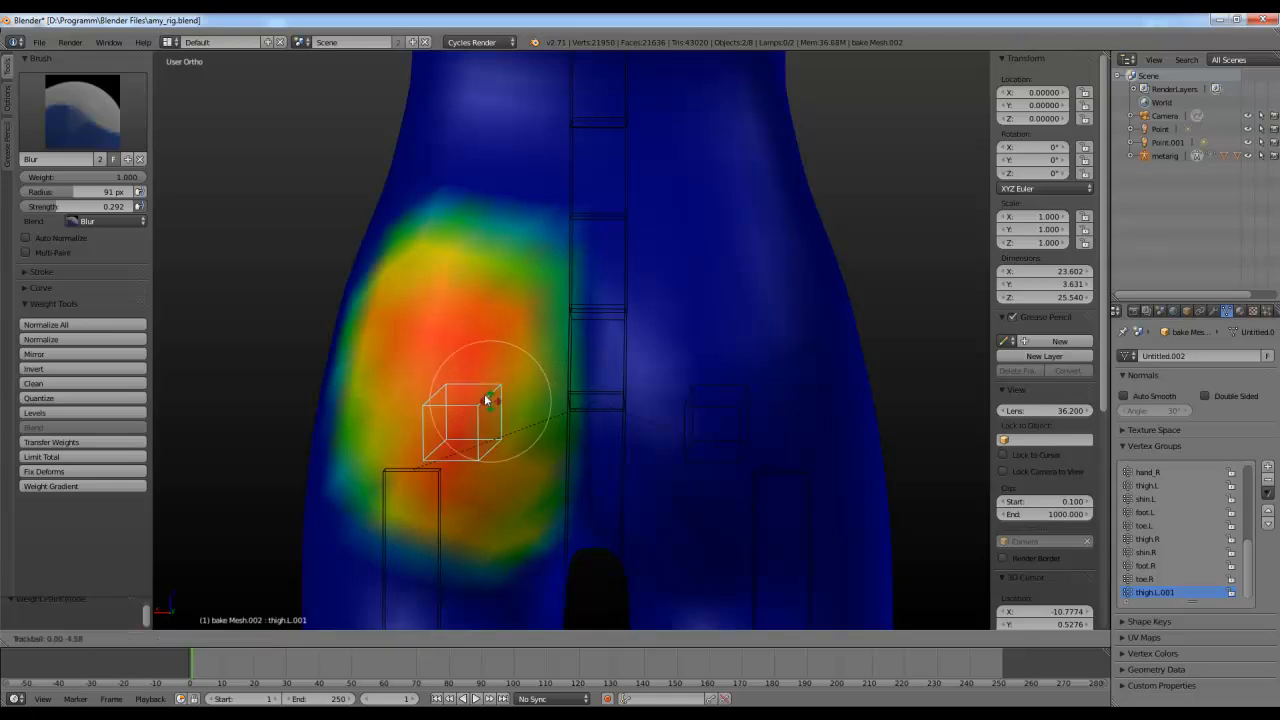
{"action": "right_click", "coordinate": [490, 410]}
Step: Reduce the thigh.L.001 weights across the left buttock using the Subtract brush at weight 0.100 and strength 1.000
{"action": "left_click", "coordinate": [82, 110]}
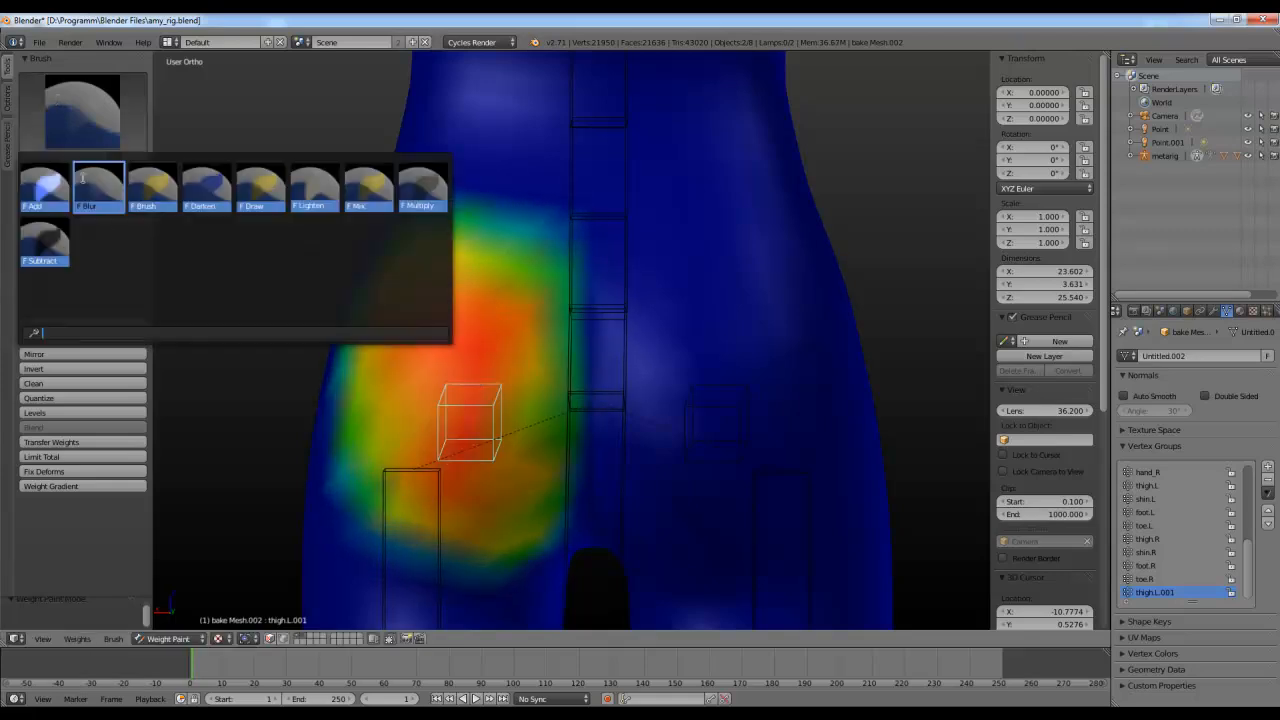
{"action": "left_click", "coordinate": [33, 250]}
{"action": "left_click_drag", "start_coordinate": [457, 257], "coordinate": [491, 229]}
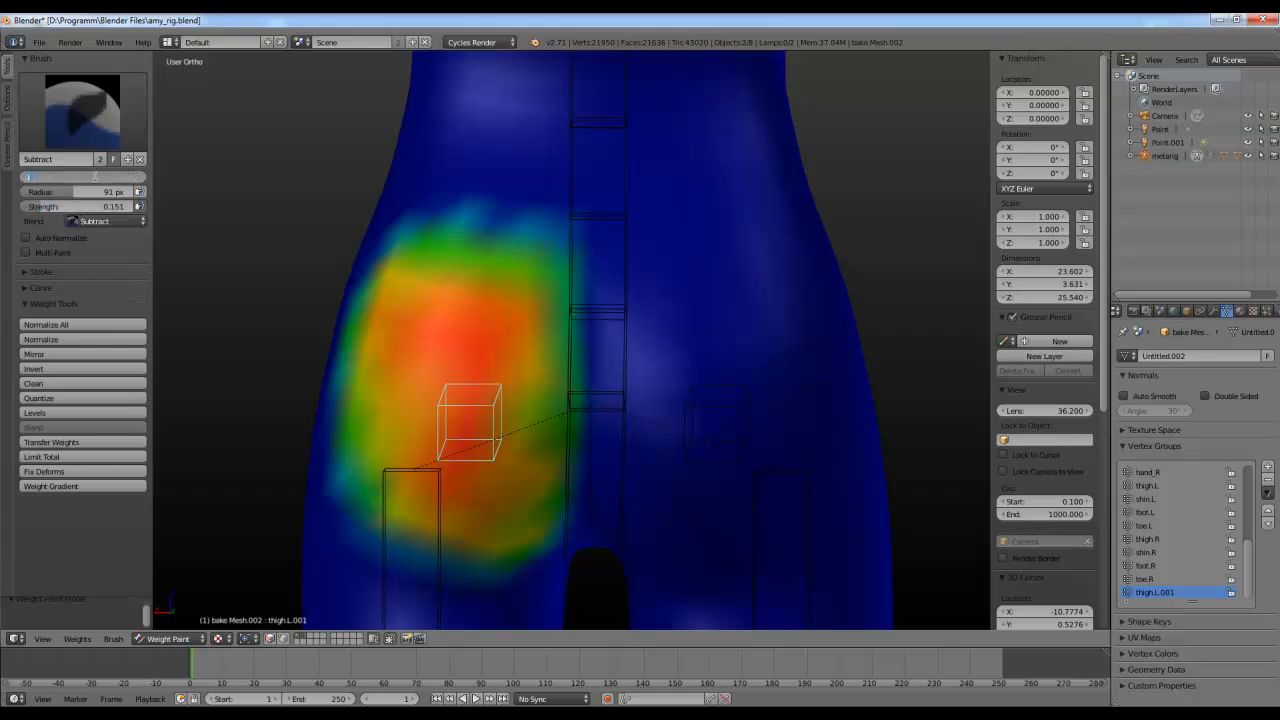
{"action": "key", "text": "Return"}
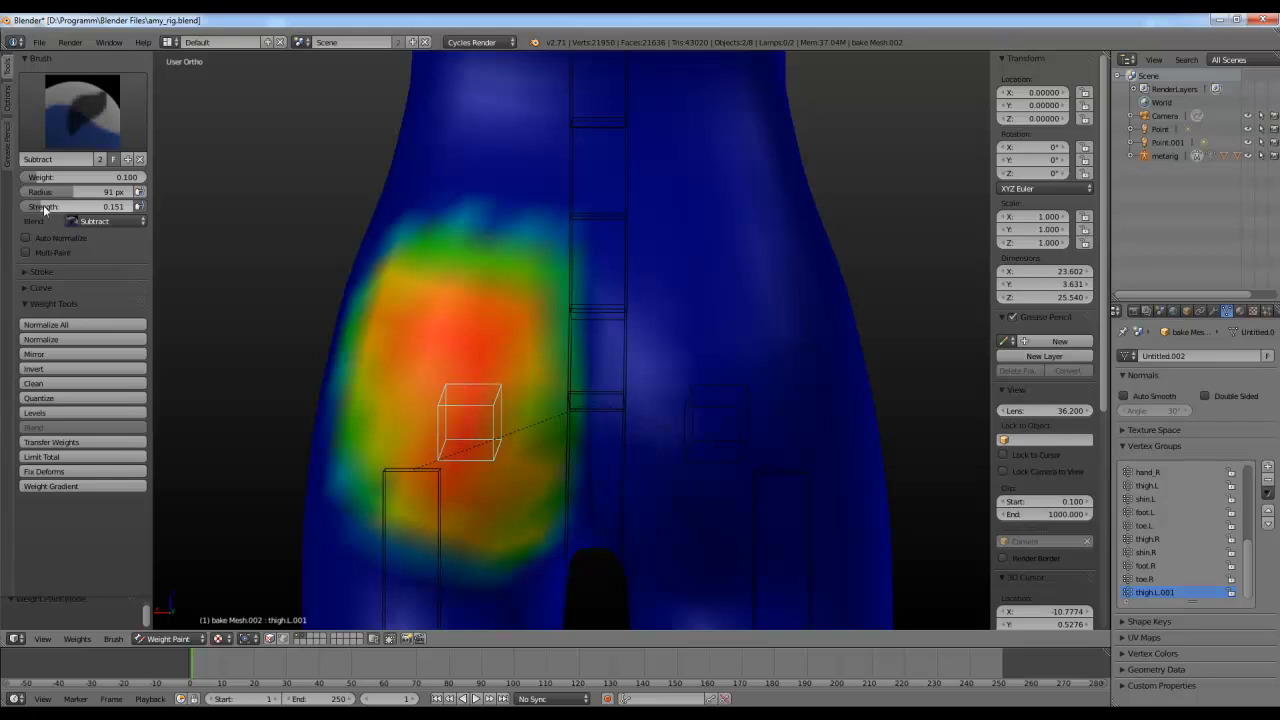
{"action": "mouse_move", "coordinate": [516, 234]}
{"action": "left_mouse_down"}
{"action": "mouse_move", "coordinate": [399, 287]}
{"action": "mouse_move", "coordinate": [546, 312]}
{"action": "mouse_move", "coordinate": [489, 289]}
{"action": "mouse_move", "coordinate": [531, 323]}
{"action": "mouse_move", "coordinate": [440, 328]}
{"action": "left_mouse_up"}
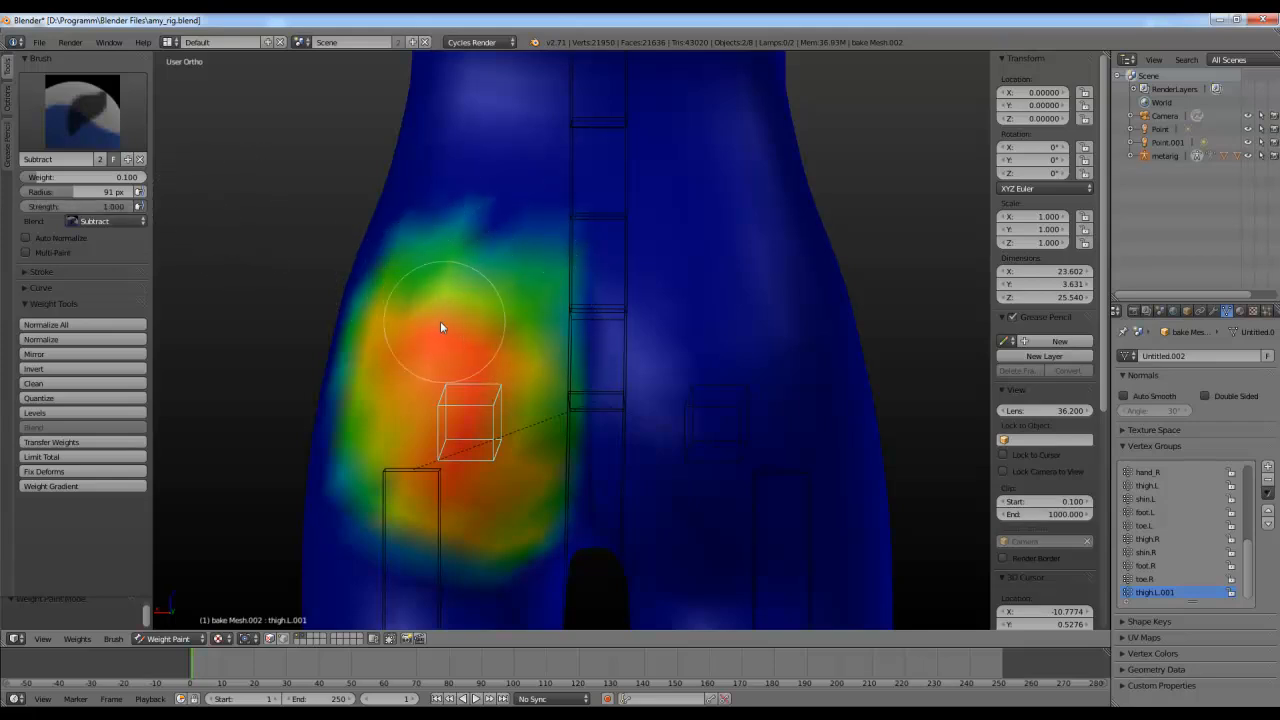
{"action": "mouse_move", "coordinate": [420, 372]}
{"action": "left_mouse_down"}
{"action": "mouse_move", "coordinate": [466, 389]}
{"action": "mouse_move", "coordinate": [449, 497]}
{"action": "left_mouse_up"}
Step: Trial-rotate thigh.L.001 to check how the reduced weights deform the left buttock, and cancel the rotation
{"action": "scroll", "coordinate": [545, 425], "scroll_direction": "down", "scroll_amount": 3}
{"action": "mouse_move", "coordinate": [575, 403]}
{"action": "middle_mouse_down"}
{"action": "mouse_move", "coordinate": [591, 402]}
{"action": "mouse_move", "coordinate": [558, 401]}
{"action": "middle_mouse_up"}
{"action": "key", "text": "r"}
{"action": "key", "text": "r"}
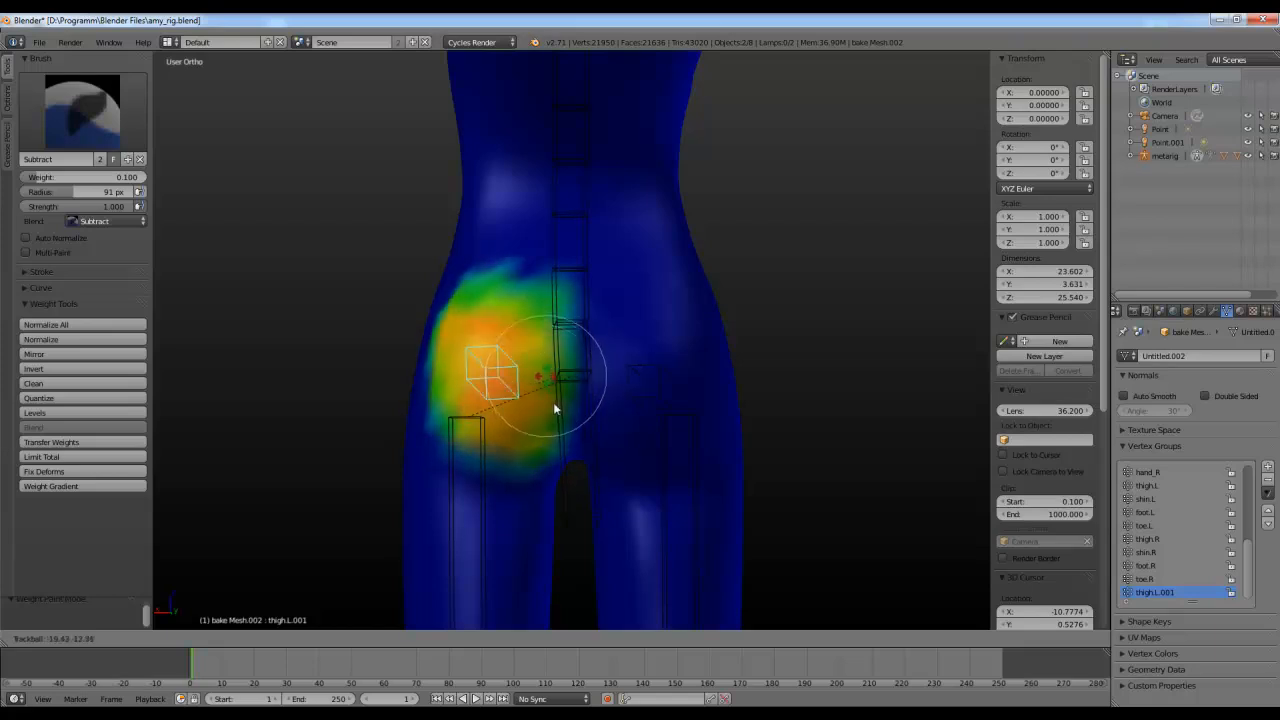
{"action": "right_click", "coordinate": [551, 353]}
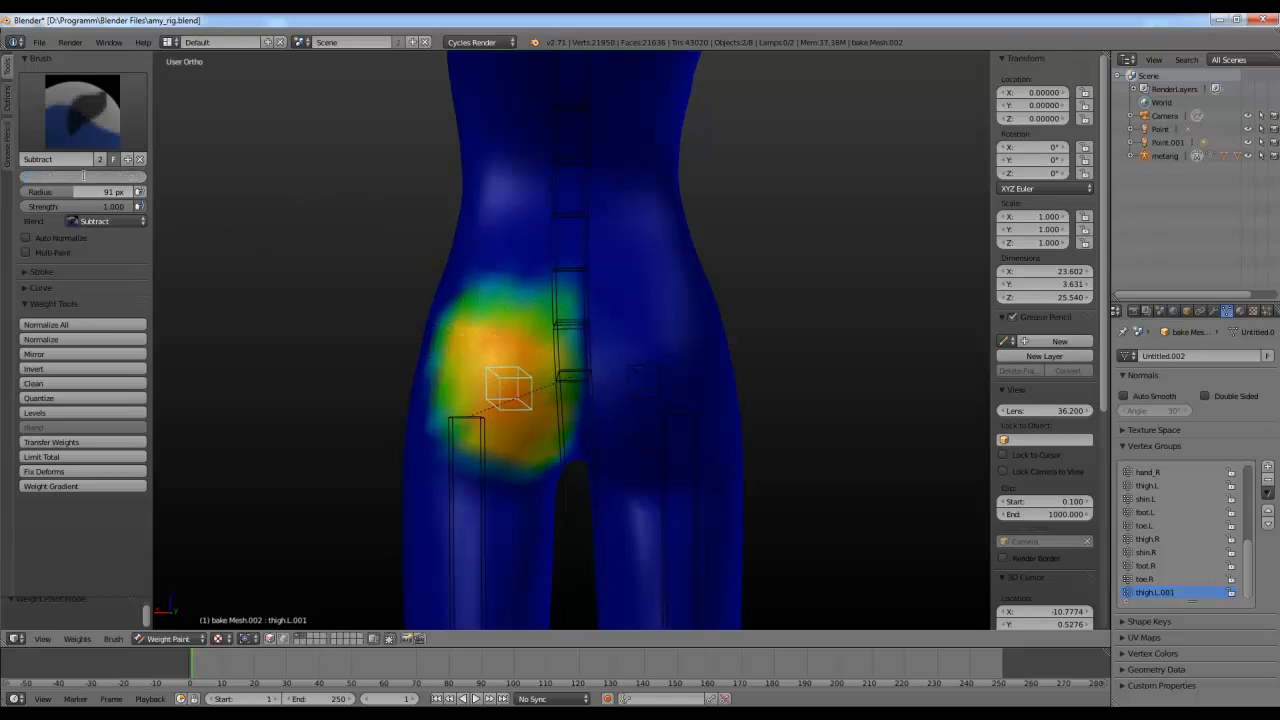
Step: Set the Subtract brush weight to 0.010 and finely reduce the weights around the left buttock's upper and outer areas
{"action": "key", "text": "Return"}
{"action": "scroll", "coordinate": [331, 197], "scroll_direction": "up", "scroll_amount": 2}
{"action": "mouse_move", "coordinate": [489, 298]}
{"action": "left_mouse_down"}
{"action": "mouse_move", "coordinate": [534, 303]}
{"action": "mouse_move", "coordinate": [554, 286]}
{"action": "mouse_move", "coordinate": [560, 297]}
{"action": "mouse_move", "coordinate": [536, 305]}
{"action": "mouse_move", "coordinate": [486, 280]}
{"action": "mouse_move", "coordinate": [424, 281]}
{"action": "mouse_move", "coordinate": [424, 292]}
{"action": "mouse_move", "coordinate": [431, 284]}
{"action": "left_mouse_up"}
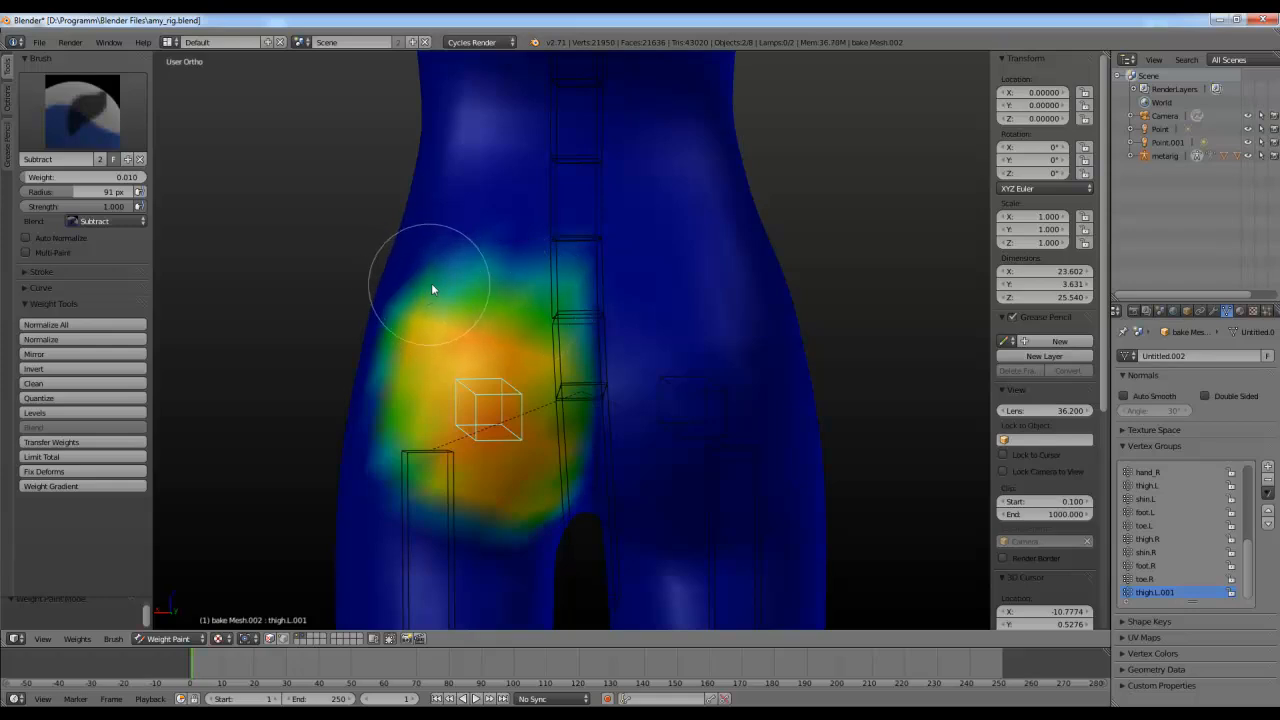
{"action": "mouse_move", "coordinate": [549, 317]}
{"action": "left_mouse_down"}
{"action": "mouse_move", "coordinate": [514, 297]}
{"action": "mouse_move", "coordinate": [562, 323]}
{"action": "mouse_move", "coordinate": [571, 424]}
{"action": "mouse_move", "coordinate": [549, 485]}
{"action": "mouse_move", "coordinate": [509, 498]}
{"action": "mouse_move", "coordinate": [443, 491]}
{"action": "mouse_move", "coordinate": [414, 457]}
{"action": "left_mouse_up"}
Step: Inspect the finished left buttock weights from several angles and test the deformation with a free rotation of thigh.L.001
{"action": "mouse_move", "coordinate": [414, 457]}
{"action": "middle_mouse_down"}
{"action": "mouse_move", "coordinate": [429, 429]}
{"action": "mouse_move", "coordinate": [447, 428]}
{"action": "mouse_move", "coordinate": [400, 402]}
{"action": "middle_mouse_up"}
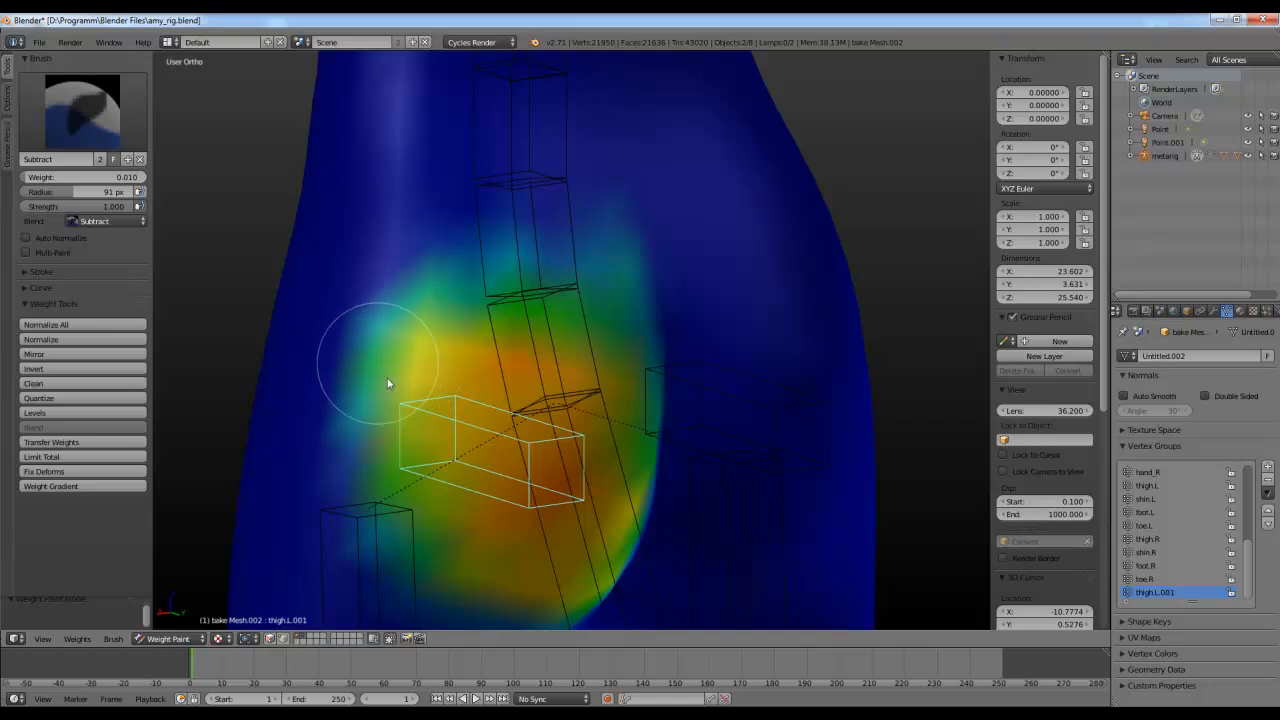
{"action": "middle_click_drag", "start_coordinate": [441, 346], "coordinate": [535, 321]}
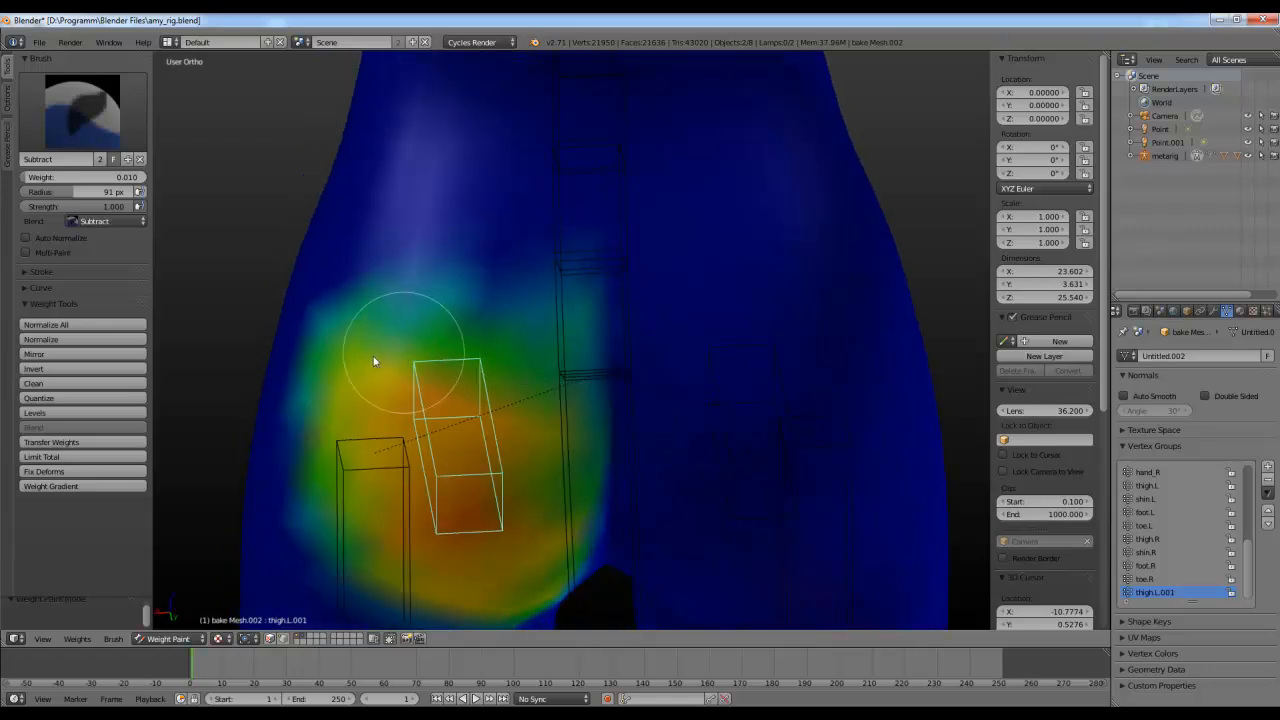
{"action": "scroll", "coordinate": [535, 355], "scroll_direction": "down", "scroll_amount": 5}
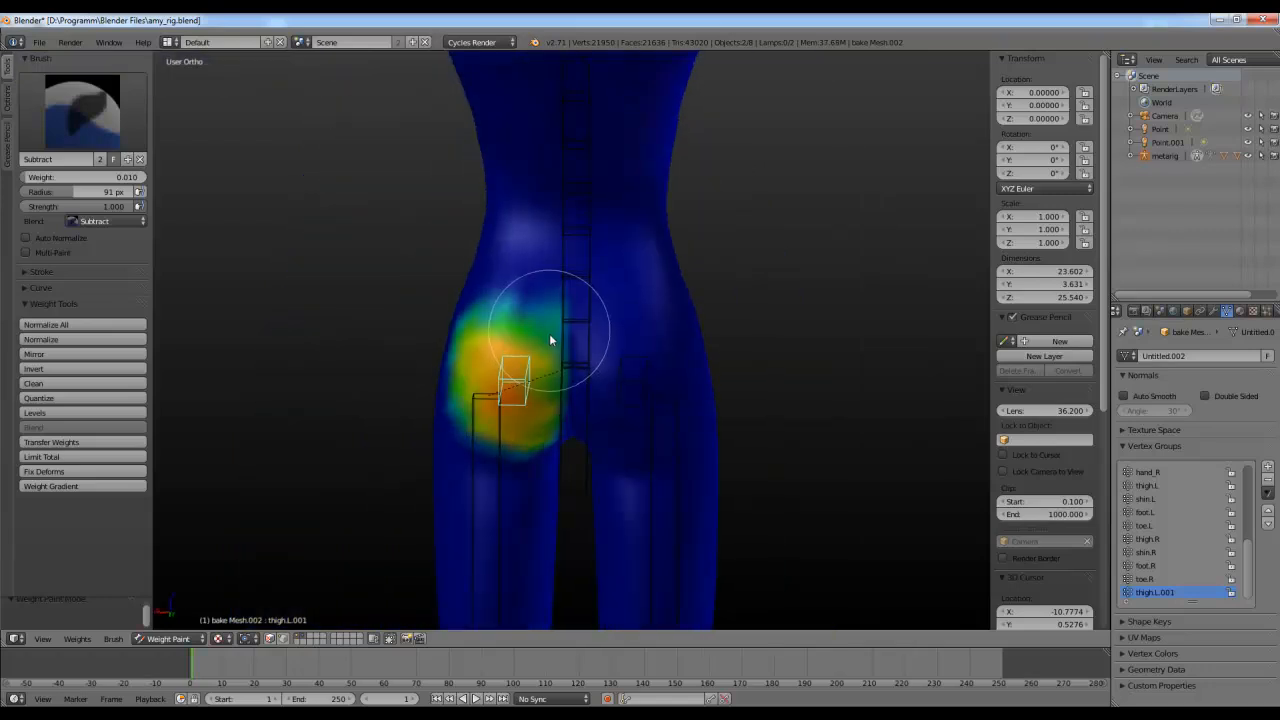
{"action": "scroll", "coordinate": [547, 336], "scroll_direction": "up", "scroll_amount": 1}
{"action": "key", "text": "r"}
{"action": "key", "text": "r"}
{"action": "left_click", "coordinate": [536, 380]}
{"action": "mouse_move", "coordinate": [536, 380]}
{"action": "middle_mouse_down"}
{"action": "mouse_move", "coordinate": [699, 408]}
{"action": "mouse_move", "coordinate": [645, 437]}
{"action": "mouse_move", "coordinate": [607, 432]}
{"action": "mouse_move", "coordinate": [654, 384]}
{"action": "mouse_move", "coordinate": [647, 408]}
{"action": "mouse_move", "coordinate": [549, 423]}
{"action": "middle_mouse_up"}
Step: Select the thigh.R.001 bone, switch the body mesh to Object Mode and return it to Weight Paint mode
{"action": "right_click", "coordinate": [658, 386]}
{"action": "scroll", "coordinate": [647, 408], "scroll_direction": "up", "scroll_amount": 1}
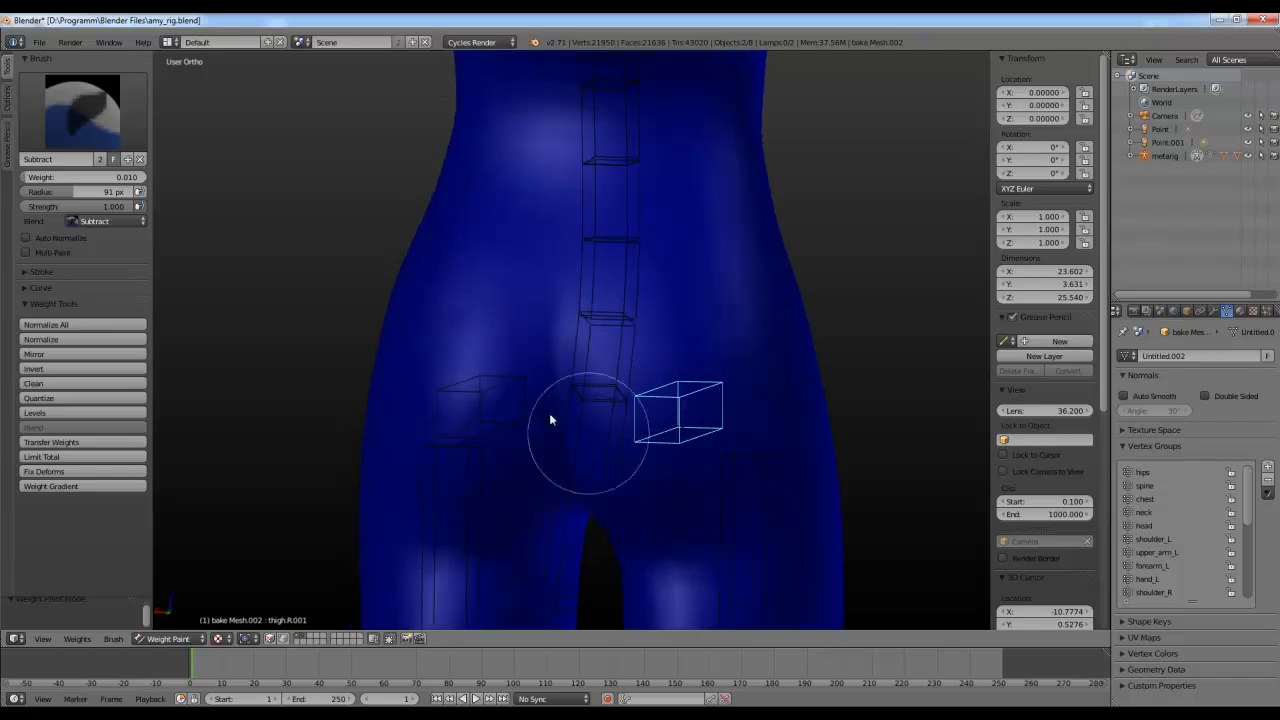
{"action": "middle_click_drag", "start_coordinate": [449, 355], "coordinate": [471, 443]}
{"action": "left_click", "coordinate": [168, 638]}
{"action": "left_click", "coordinate": [178, 622]}
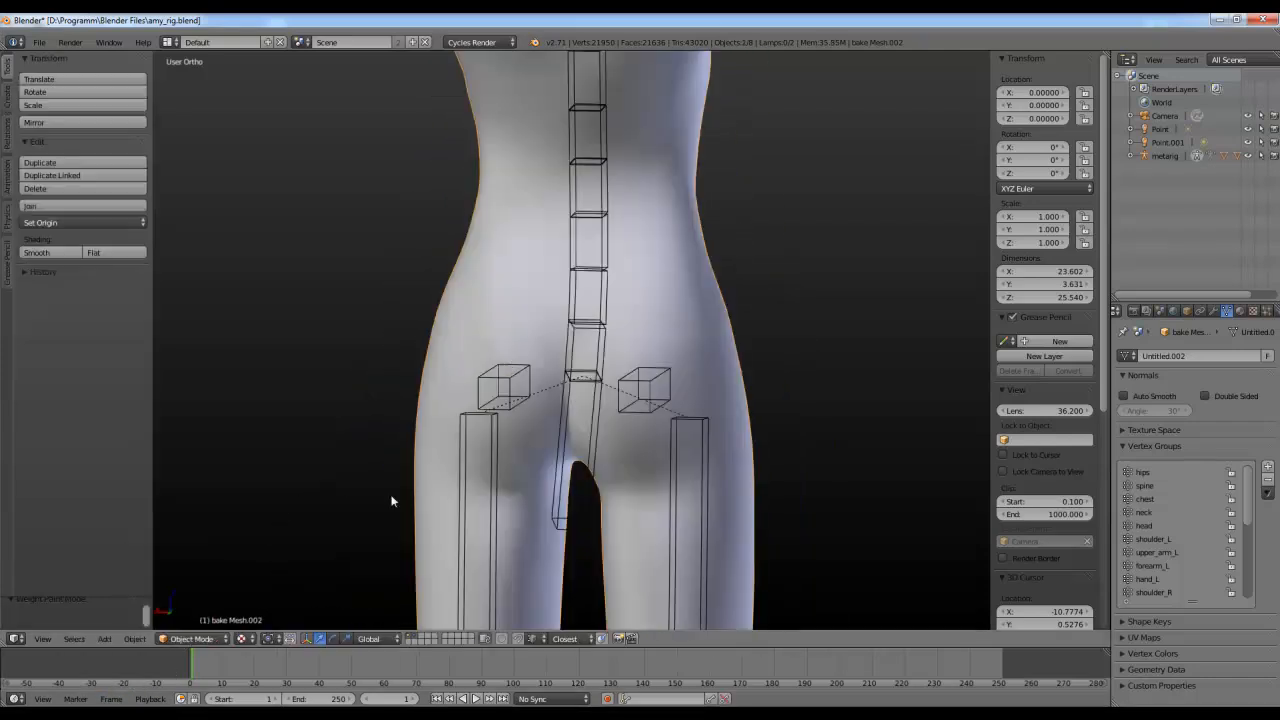
{"action": "left_click", "coordinate": [200, 637]}
{"action": "left_click", "coordinate": [180, 570]}
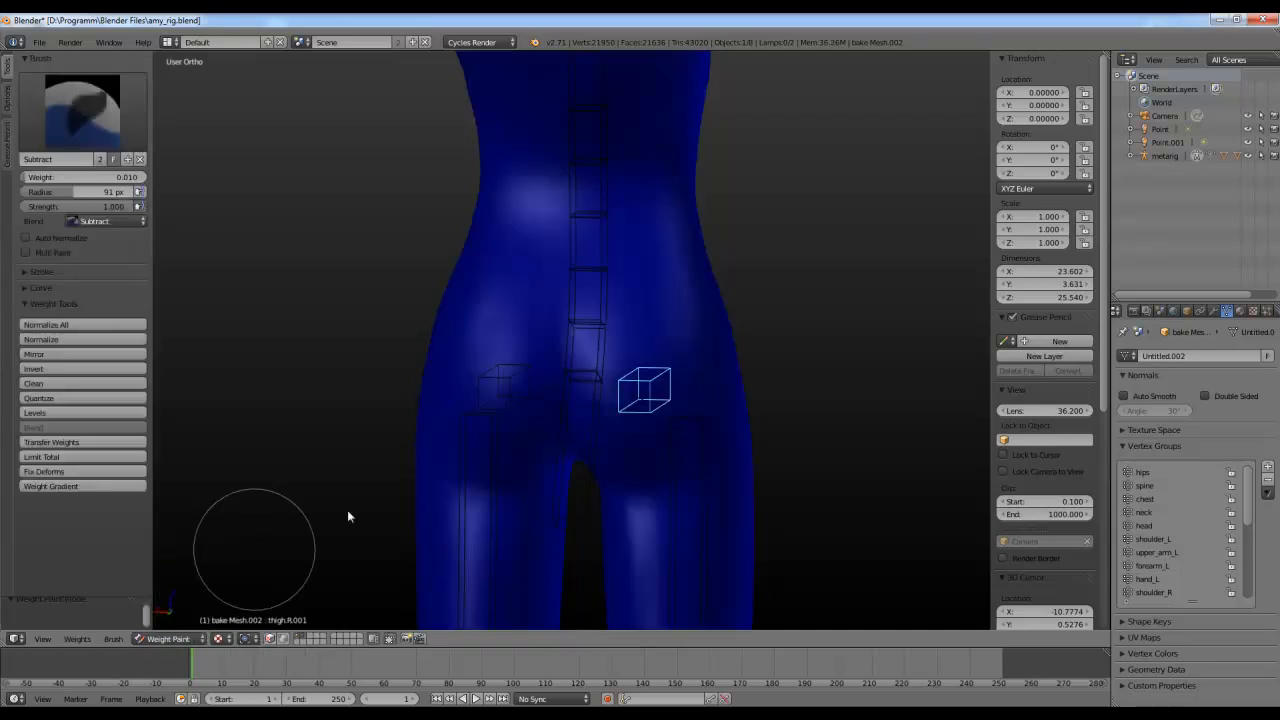
Step: Try to mirror the thigh.L.001 weights across the body mesh onto the right buttock
{"action": "right_click", "coordinate": [519, 391], "text": "ctrl"}
{"action": "left_click", "coordinate": [31, 287]}
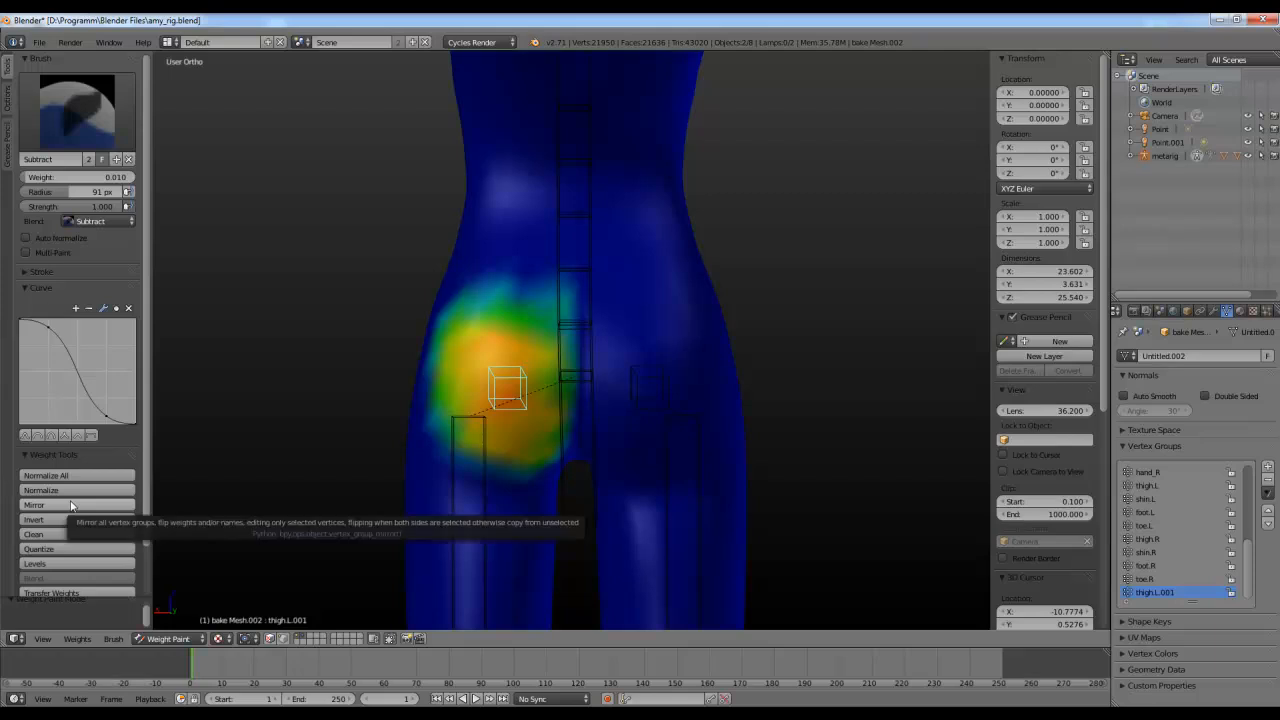
{"action": "scroll", "coordinate": [71, 505], "scroll_direction": "down", "scroll_amount": 2}
{"action": "mouse_move", "coordinate": [334, 462]}
{"action": "middle_mouse_down"}
{"action": "mouse_move", "coordinate": [693, 465]}
{"action": "mouse_move", "coordinate": [654, 405]}
{"action": "middle_mouse_up"}
{"action": "scroll", "coordinate": [654, 405], "scroll_direction": "up", "scroll_amount": 3}
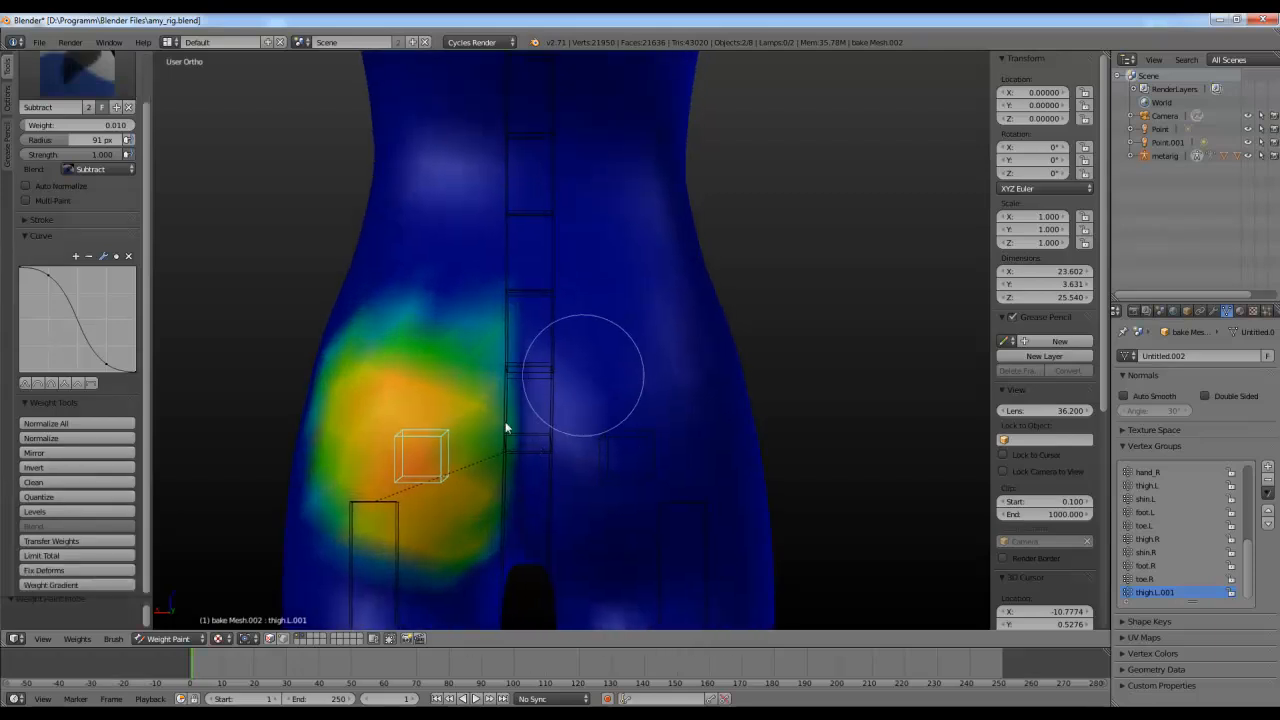
{"action": "left_click", "coordinate": [88, 450]}
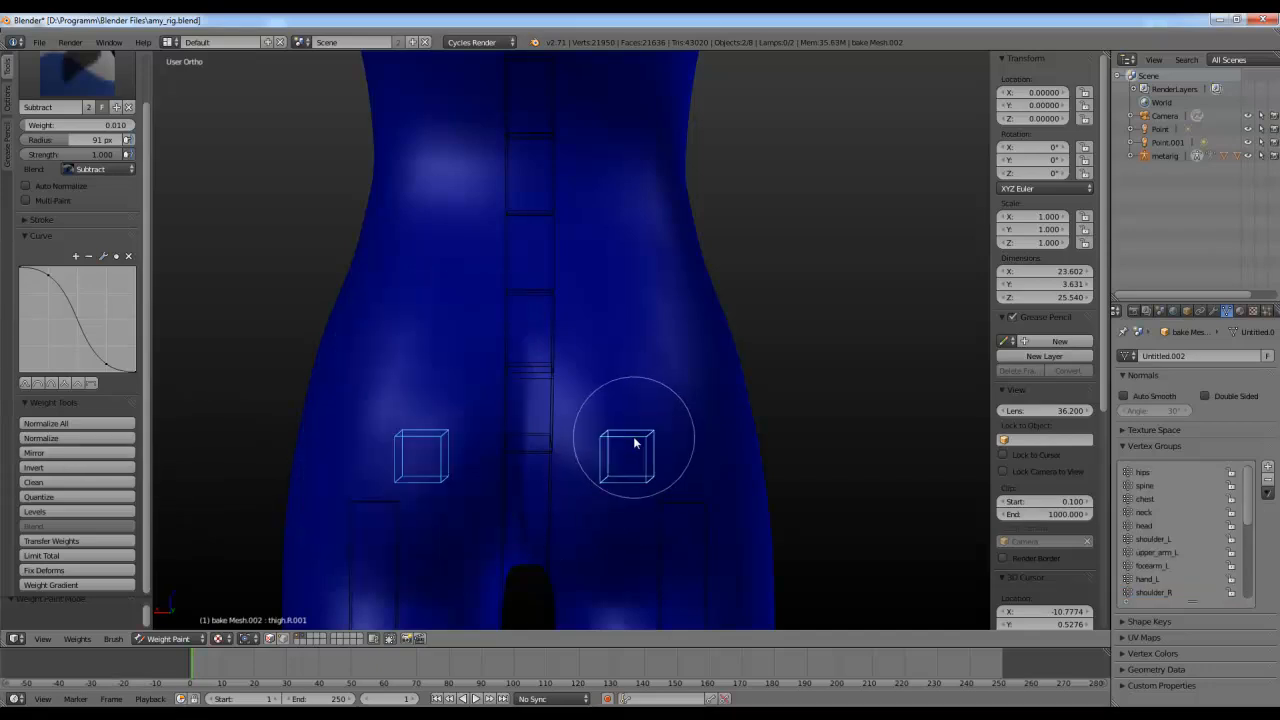
{"action": "right_click", "coordinate": [420, 443]}
{"action": "left_click", "coordinate": [40, 453]}
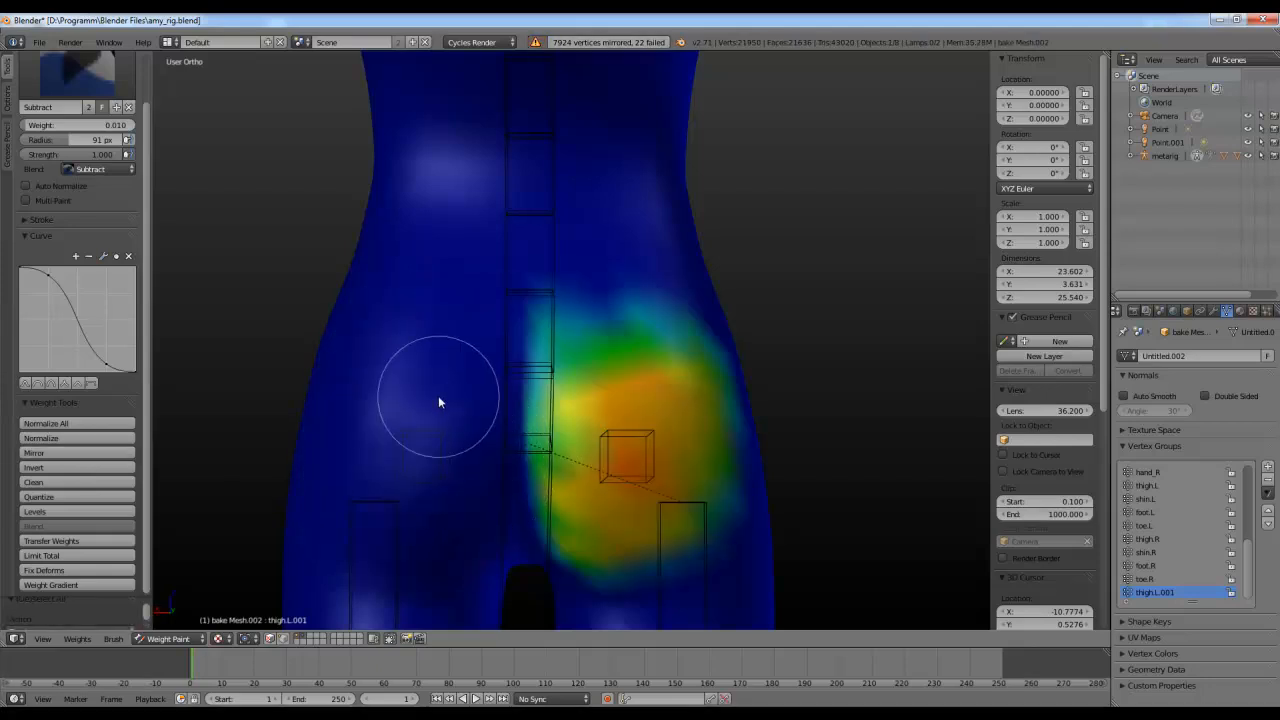
Step: Compare the weights assigned to thigh.L.001 and thigh.R.001, and undo the mirroring
{"action": "middle_click_drag", "start_coordinate": [403, 349], "coordinate": [617, 412]}
{"action": "right_click", "coordinate": [610, 408]}
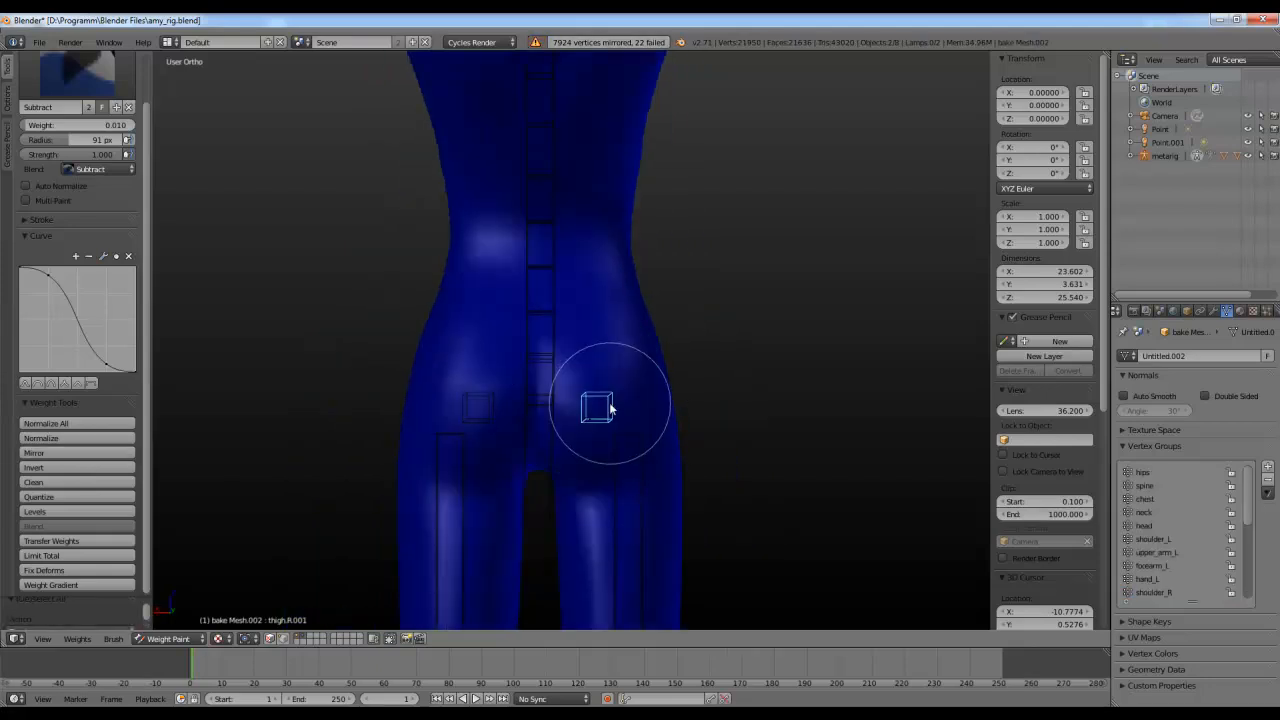
{"action": "right_click", "coordinate": [471, 403]}
{"action": "scroll", "coordinate": [640, 432], "scroll_direction": "up", "scroll_amount": 2}
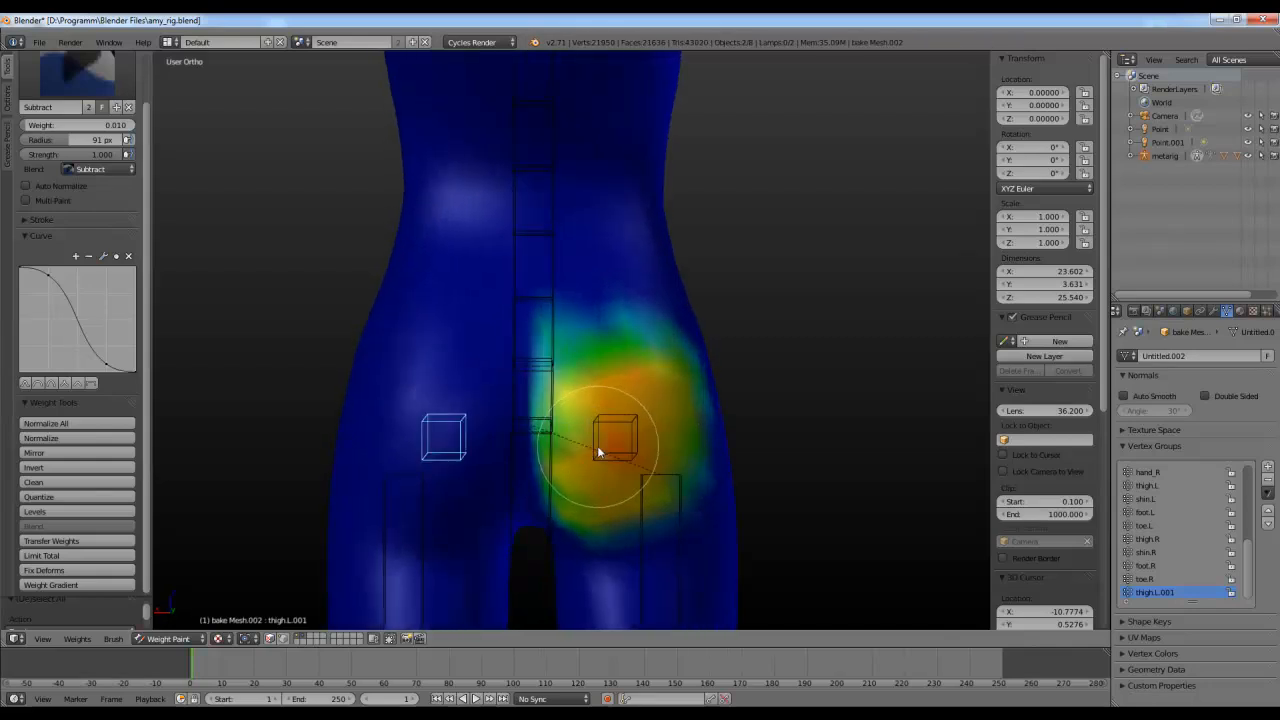
{"action": "right_click", "coordinate": [612, 432]}
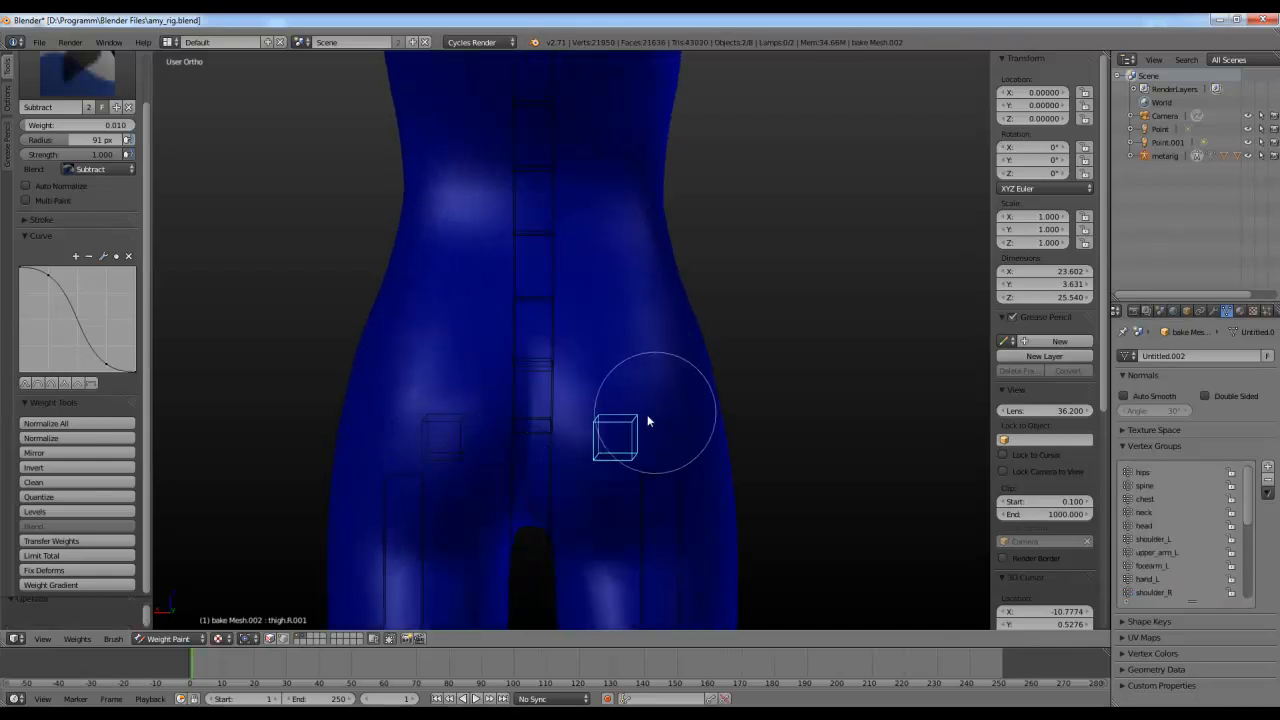
{"action": "right_click", "coordinate": [440, 429]}
{"action": "key", "text": "ctrl+z"}
{"action": "key", "text": "ctrl+z"}
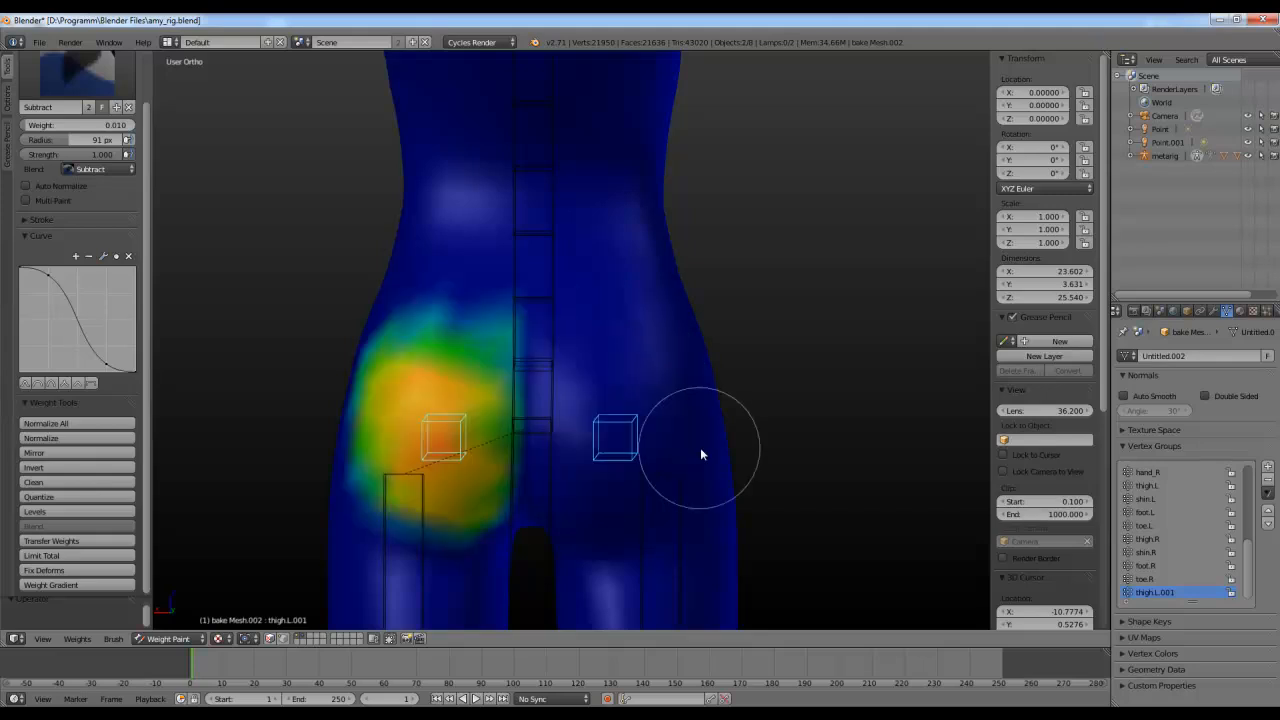
Step: Leave Weight Paint for Object Mode, select thigh.R.001 on the armature, and return the body mesh to Weight Paint mode
{"action": "scroll", "coordinate": [586, 442], "scroll_direction": "down", "scroll_amount": 2}
{"action": "key", "text": "a"}
{"action": "scroll", "coordinate": [575, 436], "scroll_direction": "down", "scroll_amount": 2}
{"action": "mouse_move", "coordinate": [545, 458]}
{"action": "middle_mouse_down"}
{"action": "mouse_move", "coordinate": [589, 480]}
{"action": "mouse_move", "coordinate": [575, 468]}
{"action": "mouse_move", "coordinate": [540, 492]}
{"action": "middle_mouse_up"}
{"action": "scroll", "coordinate": [608, 474], "scroll_direction": "up", "scroll_amount": 3}
{"action": "scroll", "coordinate": [540, 492], "scroll_direction": "down", "scroll_amount": 3}
{"action": "left_click", "coordinate": [170, 639]}
{"action": "left_click", "coordinate": [174, 622]}
{"action": "right_click", "coordinate": [589, 389]}
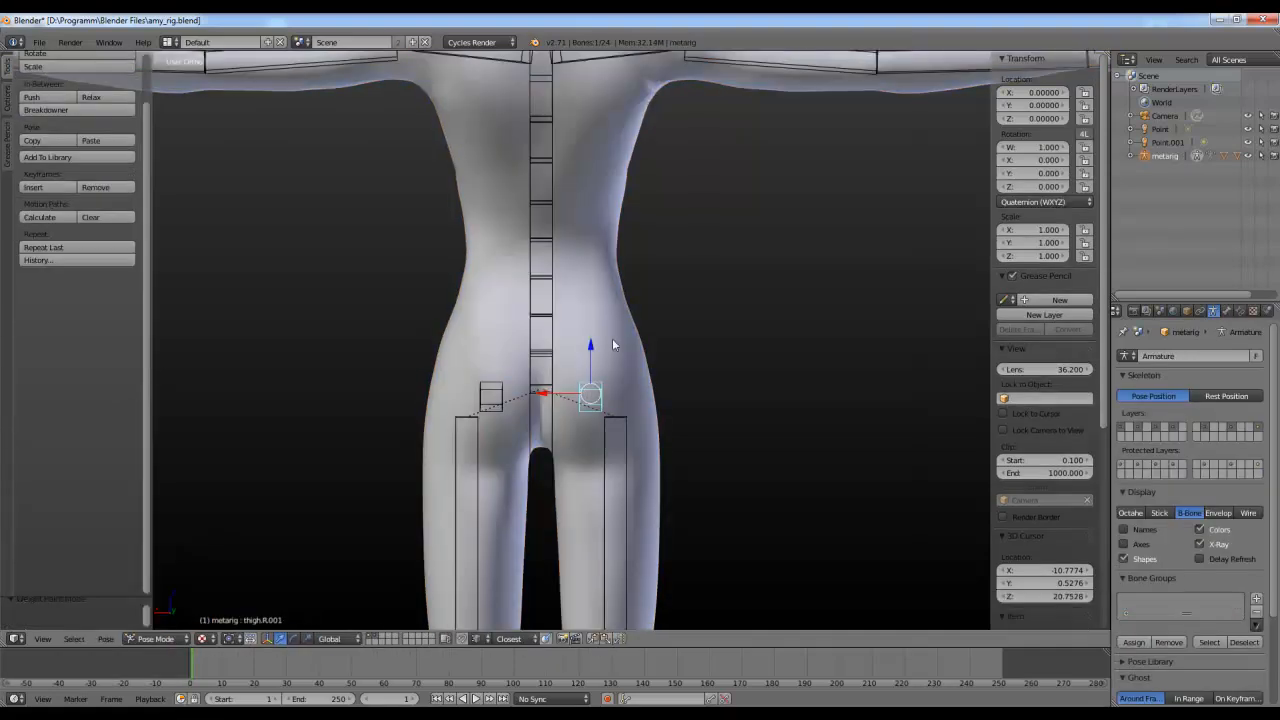
{"action": "right_click", "coordinate": [613, 338]}
{"action": "scroll", "coordinate": [613, 338], "scroll_direction": "up", "scroll_amount": 1}
{"action": "left_click", "coordinate": [193, 639]}
{"action": "left_click", "coordinate": [197, 566]}
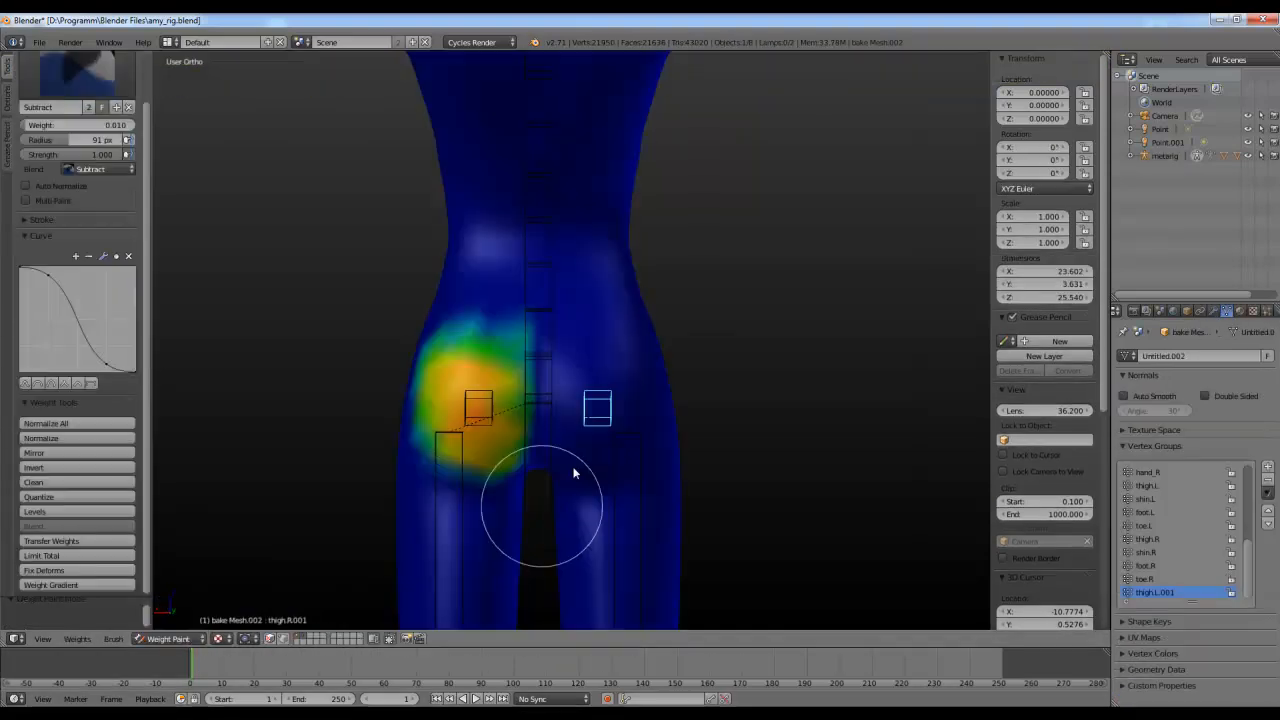
Step: Cover the right buttock with weight using the Add brush at weight 1.000
{"action": "scroll", "coordinate": [600, 450], "scroll_direction": "up", "scroll_amount": 3}
{"action": "middle_click_drag", "start_coordinate": [633, 441], "coordinate": [585, 384], "text": "shift"}
{"action": "left_click", "coordinate": [95, 80]}
{"action": "left_click", "coordinate": [52, 138]}
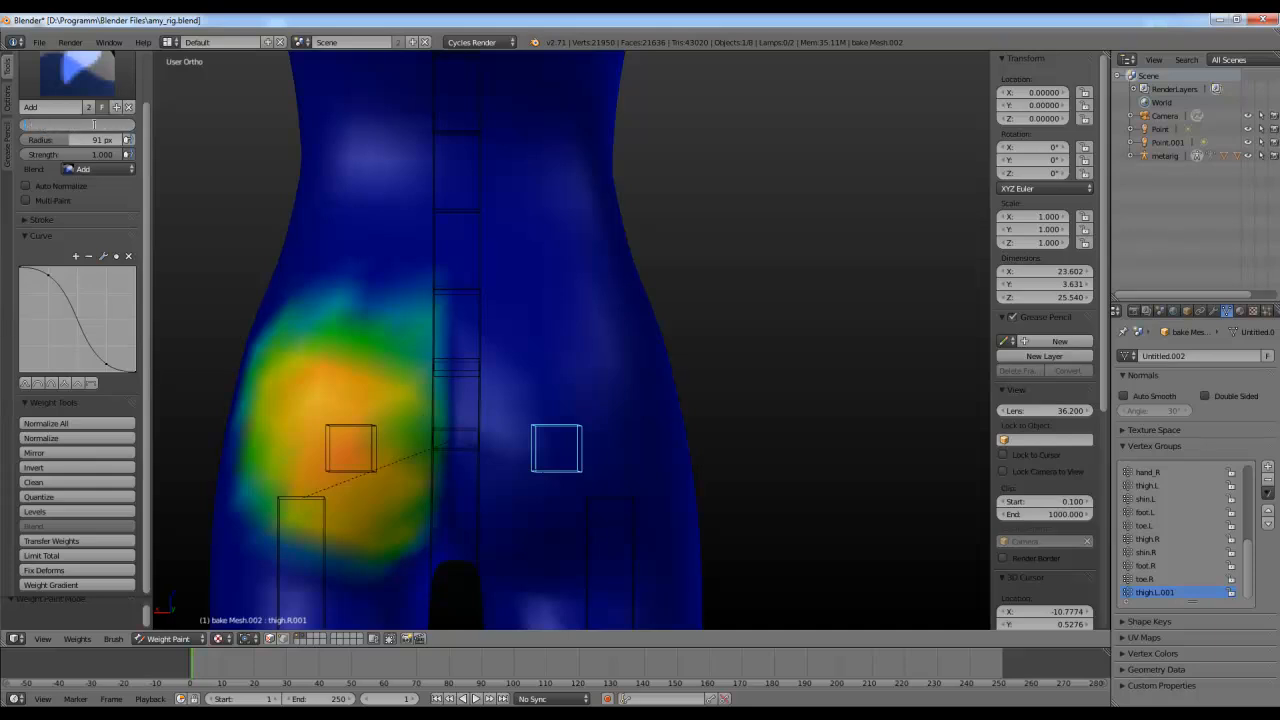
{"action": "mouse_move", "coordinate": [560, 468]}
{"action": "left_mouse_down"}
{"action": "mouse_move", "coordinate": [553, 390]}
{"action": "mouse_move", "coordinate": [591, 398]}
{"action": "left_mouse_up"}
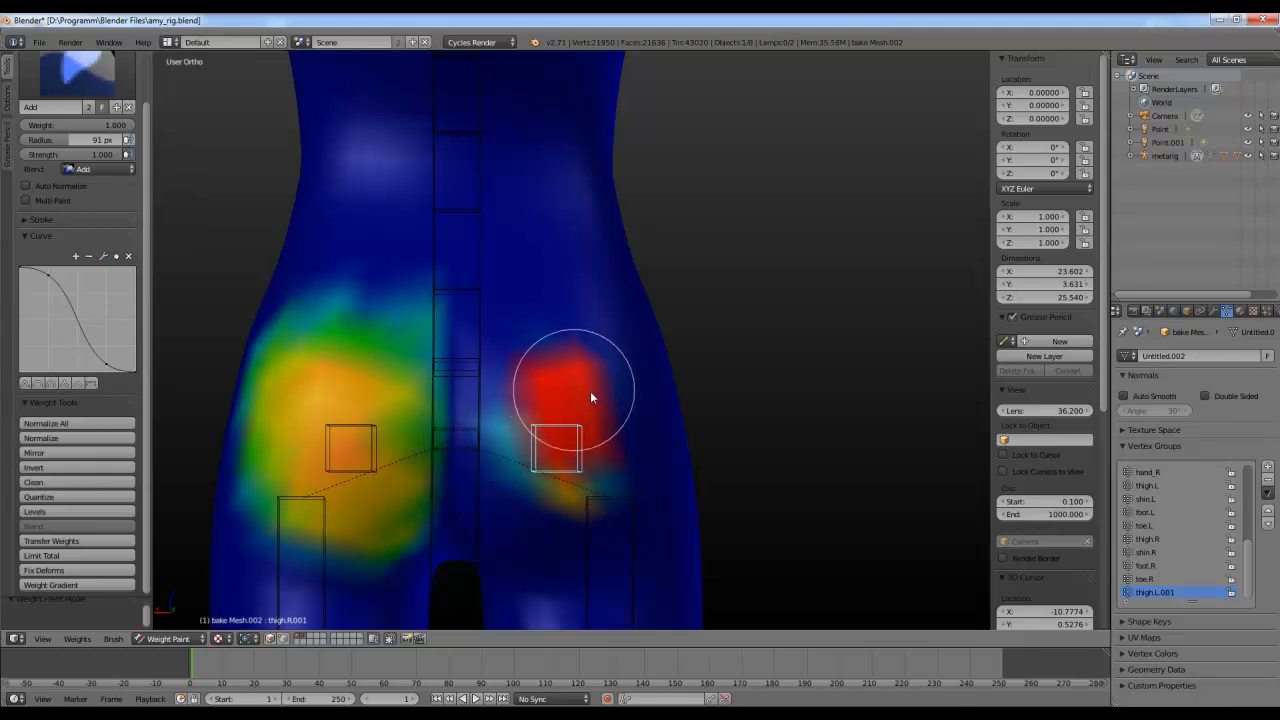
{"action": "mouse_move", "coordinate": [619, 442]}
{"action": "left_mouse_down"}
{"action": "mouse_move", "coordinate": [589, 491]}
{"action": "mouse_move", "coordinate": [551, 491]}
{"action": "mouse_move", "coordinate": [514, 423]}
{"action": "mouse_move", "coordinate": [526, 356]}
{"action": "mouse_move", "coordinate": [604, 350]}
{"action": "mouse_move", "coordinate": [625, 414]}
{"action": "left_mouse_up"}
{"action": "middle_click_drag", "start_coordinate": [625, 414], "coordinate": [568, 428]}
{"action": "mouse_move", "coordinate": [585, 382]}
{"action": "left_mouse_down"}
{"action": "mouse_move", "coordinate": [604, 415]}
{"action": "mouse_move", "coordinate": [557, 486]}
{"action": "mouse_move", "coordinate": [491, 477]}
{"action": "left_mouse_up"}
{"action": "middle_click_drag", "start_coordinate": [491, 477], "coordinate": [549, 449]}
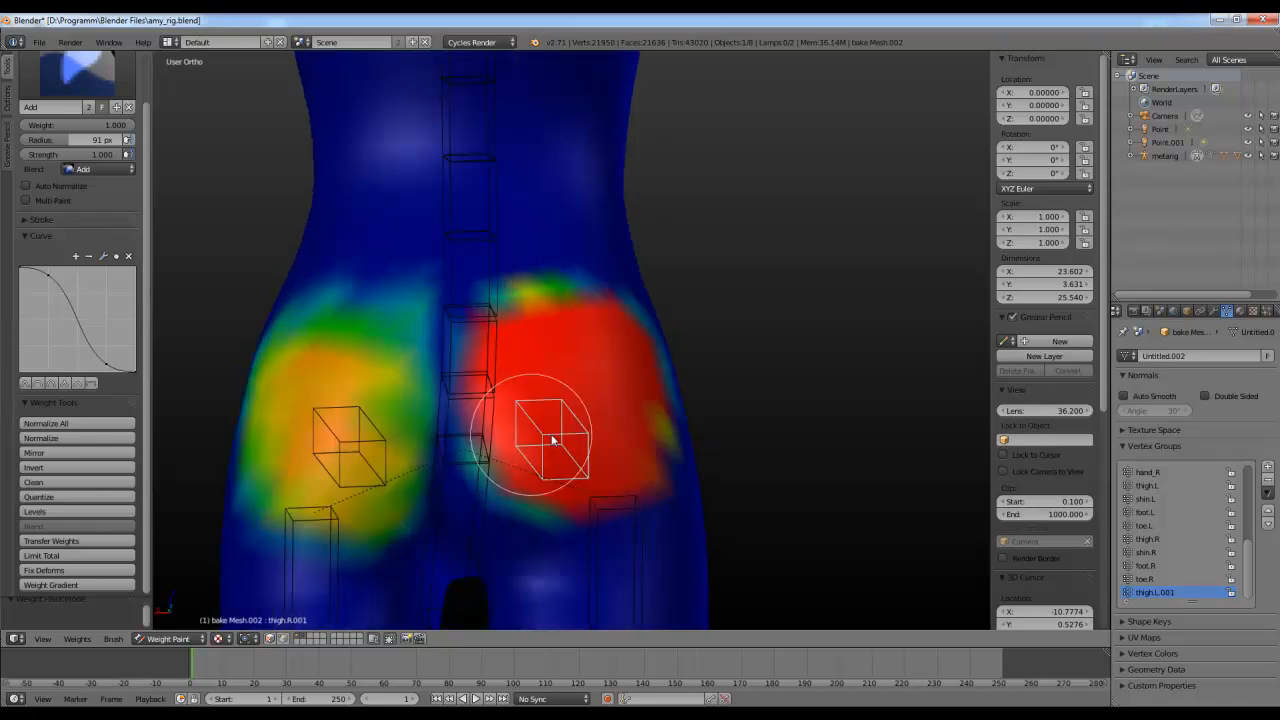
{"action": "mouse_move", "coordinate": [548, 512]}
{"action": "left_mouse_down"}
{"action": "mouse_move", "coordinate": [531, 526]}
{"action": "mouse_move", "coordinate": [579, 502]}
{"action": "mouse_move", "coordinate": [509, 457]}
{"action": "mouse_move", "coordinate": [497, 374]}
{"action": "mouse_move", "coordinate": [526, 303]}
{"action": "mouse_move", "coordinate": [580, 321]}
{"action": "left_mouse_up"}
Step: Soften the edges of the painted right buttock weights with the Blur brush
{"action": "left_click", "coordinate": [119, 95]}
{"action": "left_click", "coordinate": [112, 134]}
{"action": "middle_click_drag", "start_coordinate": [580, 321], "coordinate": [520, 355]}
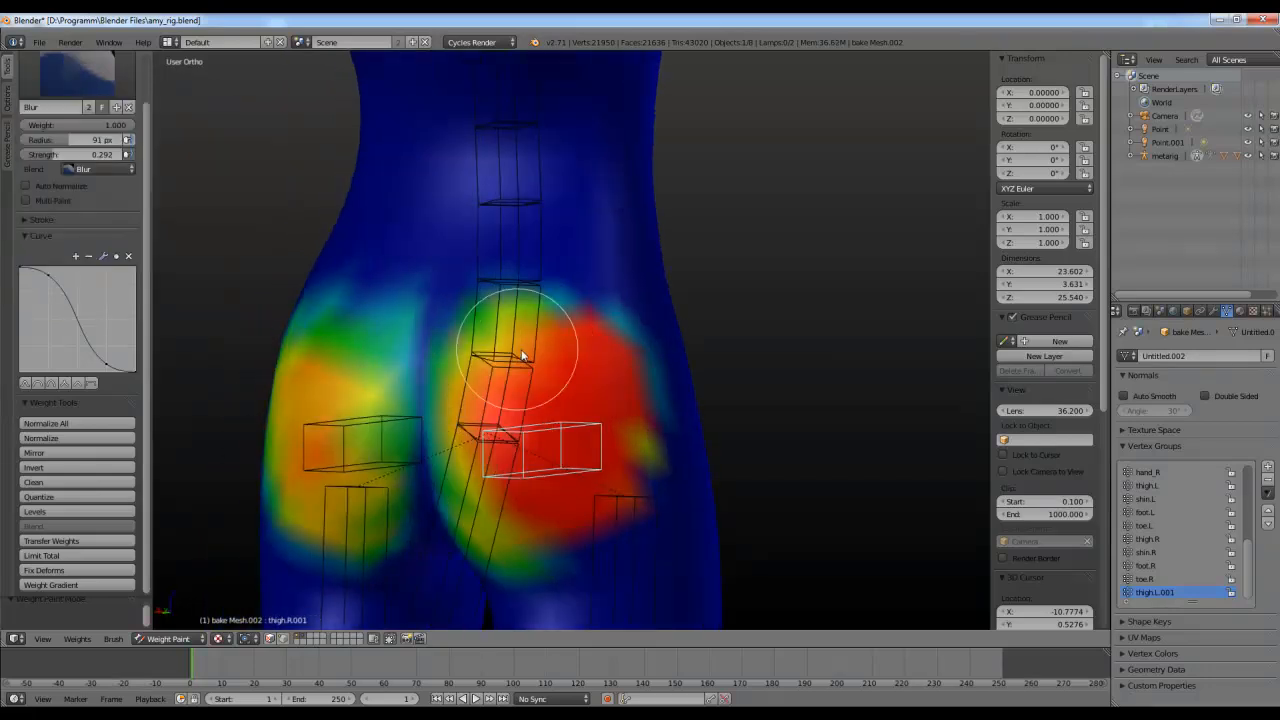
{"action": "mouse_move", "coordinate": [593, 508]}
{"action": "left_mouse_down"}
{"action": "mouse_move", "coordinate": [527, 448]}
{"action": "mouse_move", "coordinate": [555, 385]}
{"action": "mouse_move", "coordinate": [543, 425]}
{"action": "left_mouse_up"}
{"action": "mouse_move", "coordinate": [543, 425]}
{"action": "middle_mouse_down"}
{"action": "mouse_move", "coordinate": [463, 434]}
{"action": "mouse_move", "coordinate": [543, 457]}
{"action": "middle_mouse_up"}
Step: Trial-rotate thigh.R.001 and thigh.L.001 freely to check which bone deforms the painted area, cancelling both rotations
{"action": "key", "text": "r"}
{"action": "key", "text": "r"}
{"action": "right_click", "coordinate": [621, 450]}
{"action": "middle_click_drag", "start_coordinate": [621, 450], "coordinate": [596, 460]}
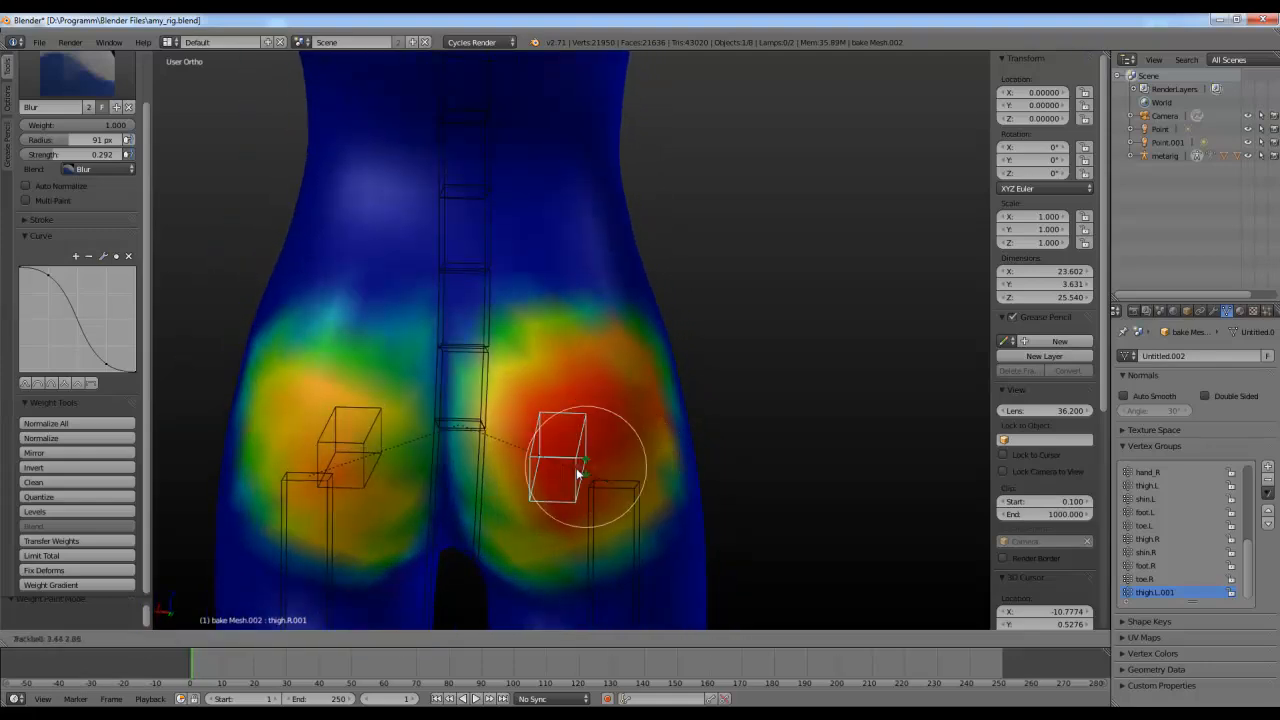
{"action": "right_click", "coordinate": [354, 440]}
{"action": "key", "text": "r"}
{"action": "key", "text": "r"}
{"action": "right_click", "coordinate": [447, 451]}
{"action": "right_click", "coordinate": [527, 450]}
Step: Switch to the Subtract brush and undo the weights painted over the right buttock
{"action": "mouse_move", "coordinate": [437, 534]}
{"action": "left_mouse_down"}
{"action": "mouse_move", "coordinate": [614, 500]}
{"action": "mouse_move", "coordinate": [566, 503]}
{"action": "mouse_move", "coordinate": [620, 420]}
{"action": "mouse_move", "coordinate": [626, 480]}
{"action": "mouse_move", "coordinate": [663, 348]}
{"action": "mouse_move", "coordinate": [585, 343]}
{"action": "mouse_move", "coordinate": [531, 306]}
{"action": "mouse_move", "coordinate": [494, 457]}
{"action": "mouse_move", "coordinate": [599, 578]}
{"action": "left_mouse_up"}
{"action": "left_click", "coordinate": [63, 89]}
{"action": "left_click", "coordinate": [45, 185]}
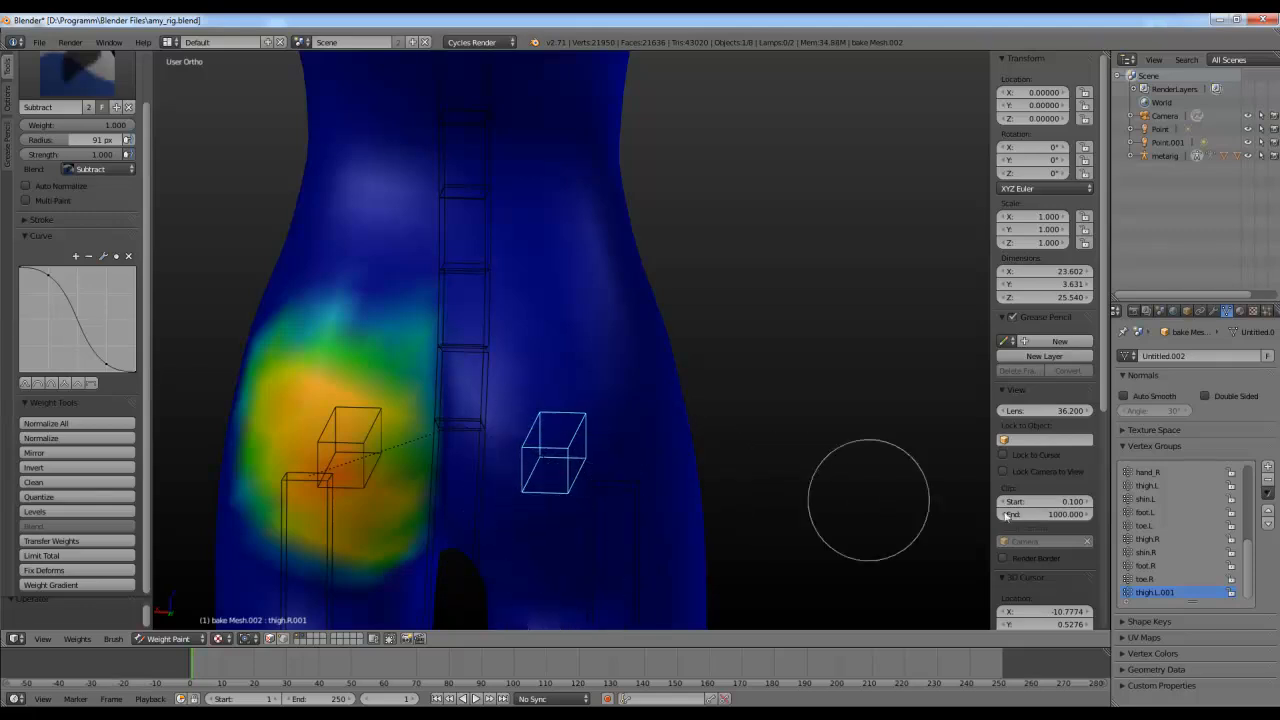
{"action": "scroll", "coordinate": [1170, 513], "scroll_direction": "up", "scroll_amount": 1}
{"action": "scroll", "coordinate": [928, 544], "scroll_direction": "up", "scroll_amount": 1}
{"action": "scroll", "coordinate": [570, 460], "scroll_direction": "down", "scroll_amount": 3}
Step: Put the body mesh in Object Mode, select thigh.R.001 on the armature, and bring the mesh back to Weight Paint mode
{"action": "key", "text": "a"}
{"action": "right_click", "coordinate": [410, 415]}
{"action": "scroll", "coordinate": [208, 602], "scroll_direction": "down", "scroll_amount": 2}
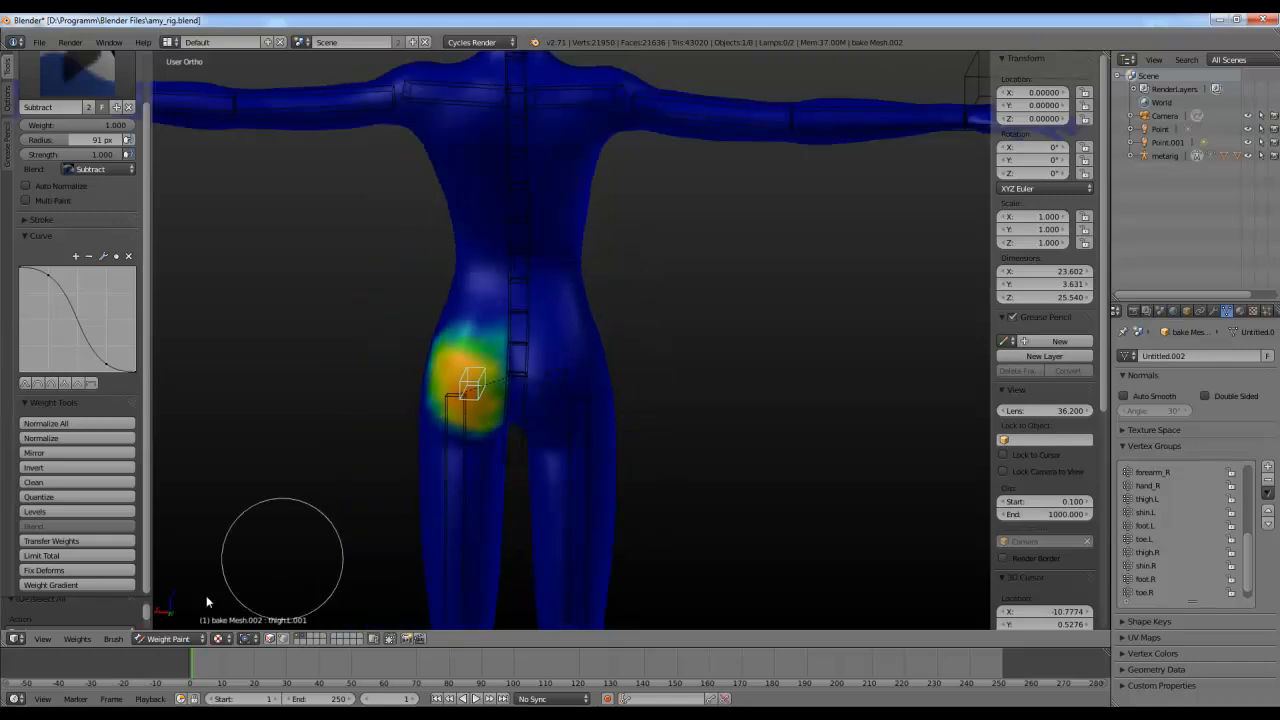
{"action": "left_click", "coordinate": [170, 639]}
{"action": "left_click", "coordinate": [178, 623]}
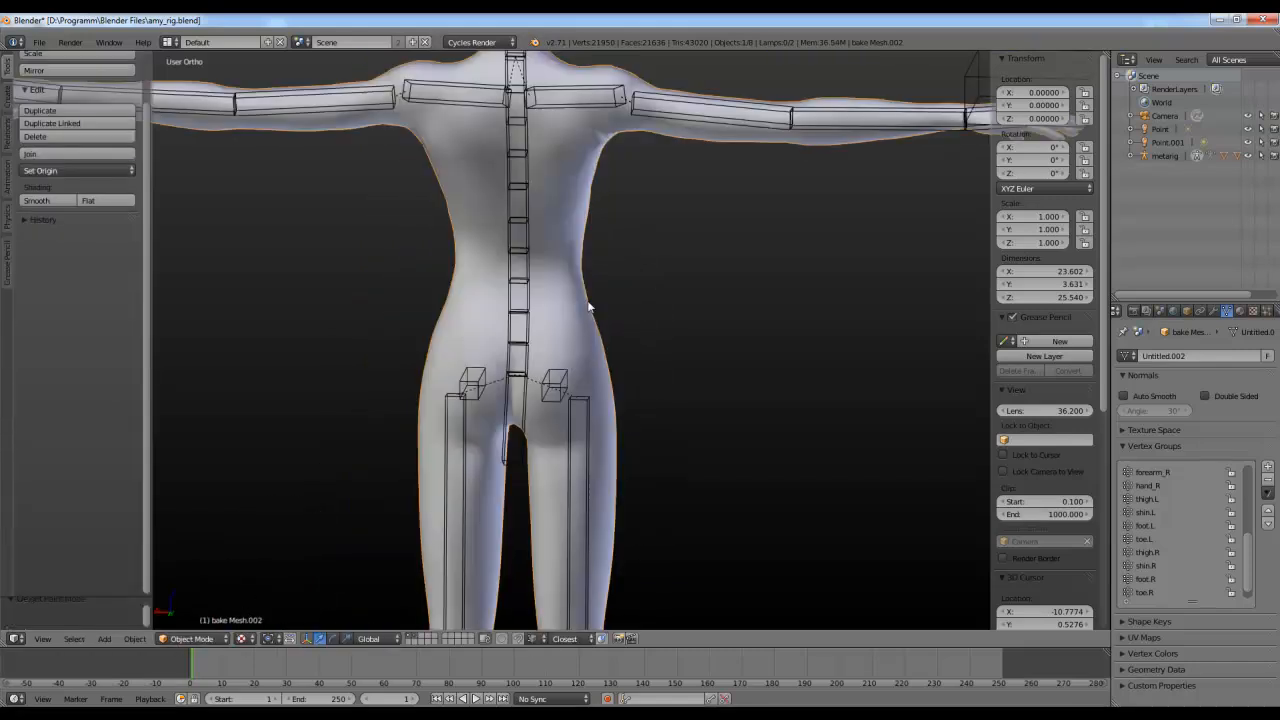
{"action": "right_click", "coordinate": [560, 378]}
{"action": "left_click", "coordinate": [155, 638]}
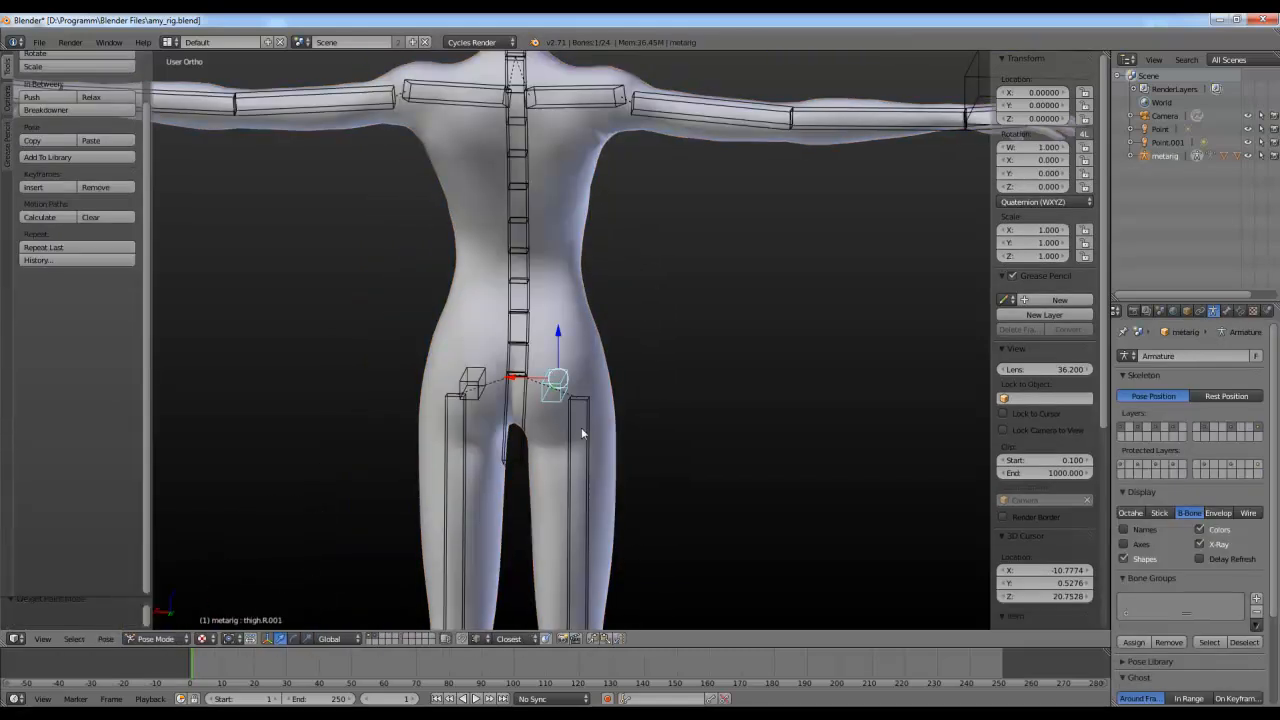
{"action": "right_click", "coordinate": [613, 383]}
{"action": "left_click", "coordinate": [180, 639]}
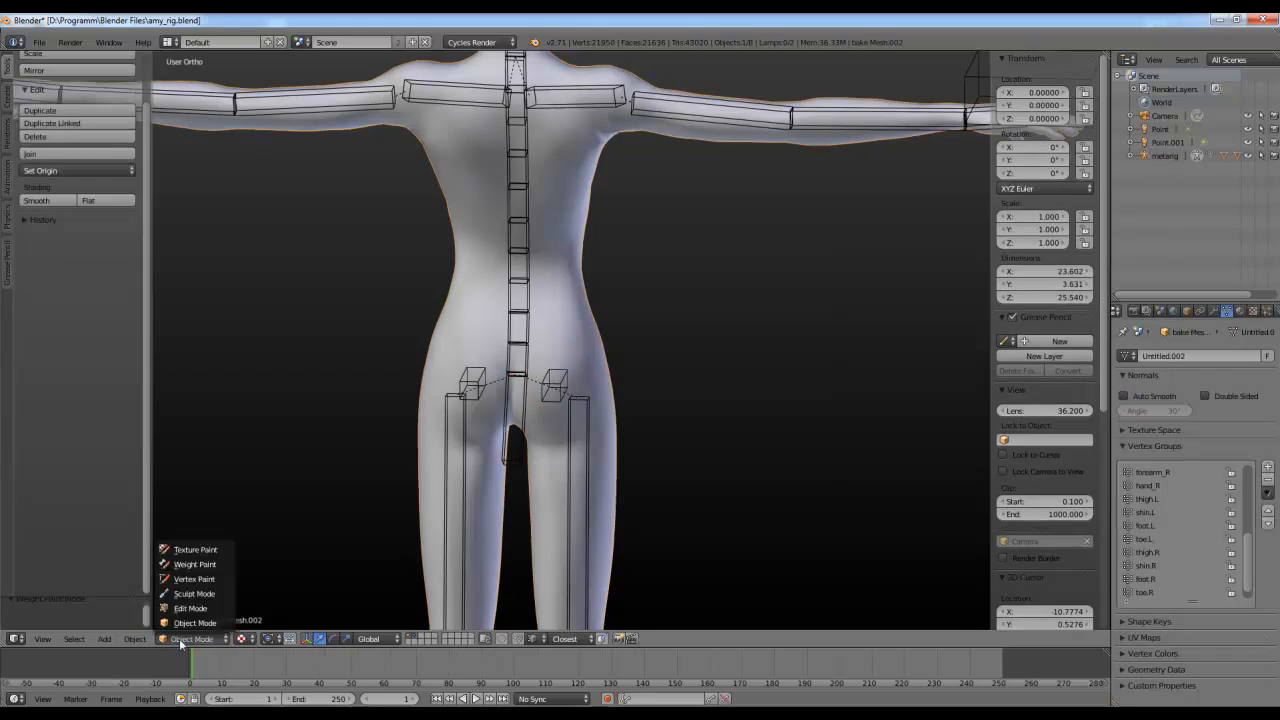
{"action": "left_click", "coordinate": [195, 564]}
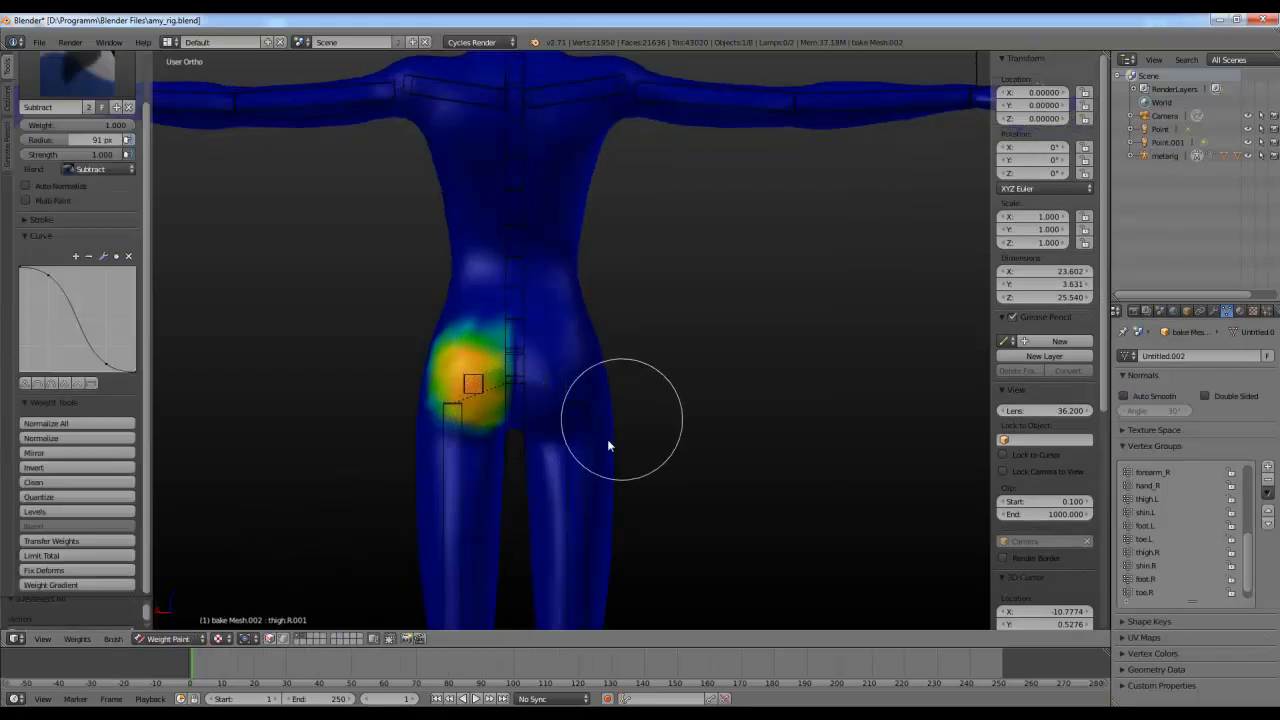
Step: Make thigh.R.001 the active paint bone and start covering the right buttock with the Add brush at weight 1.000
{"action": "right_click", "coordinate": [578, 447], "text": "ctrl"}
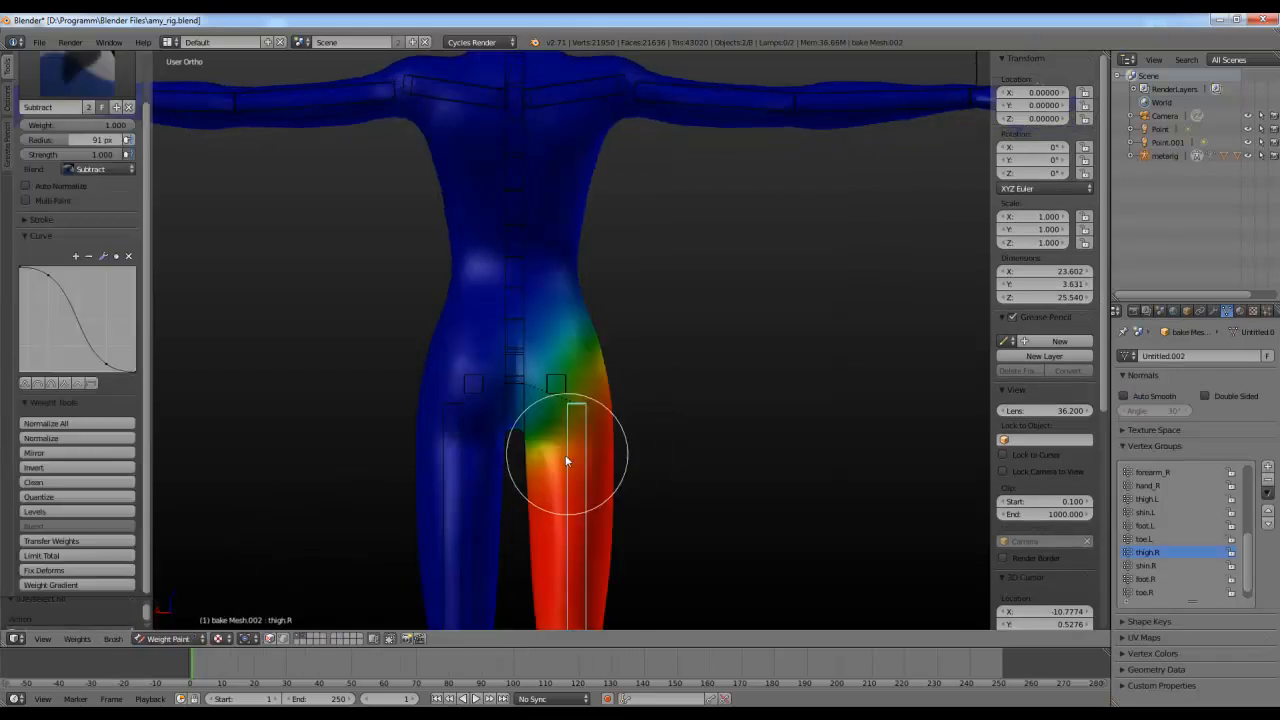
{"action": "right_click", "coordinate": [447, 470]}
{"action": "right_click", "coordinate": [552, 381]}
{"action": "scroll", "coordinate": [622, 399], "scroll_direction": "up", "scroll_amount": 4}
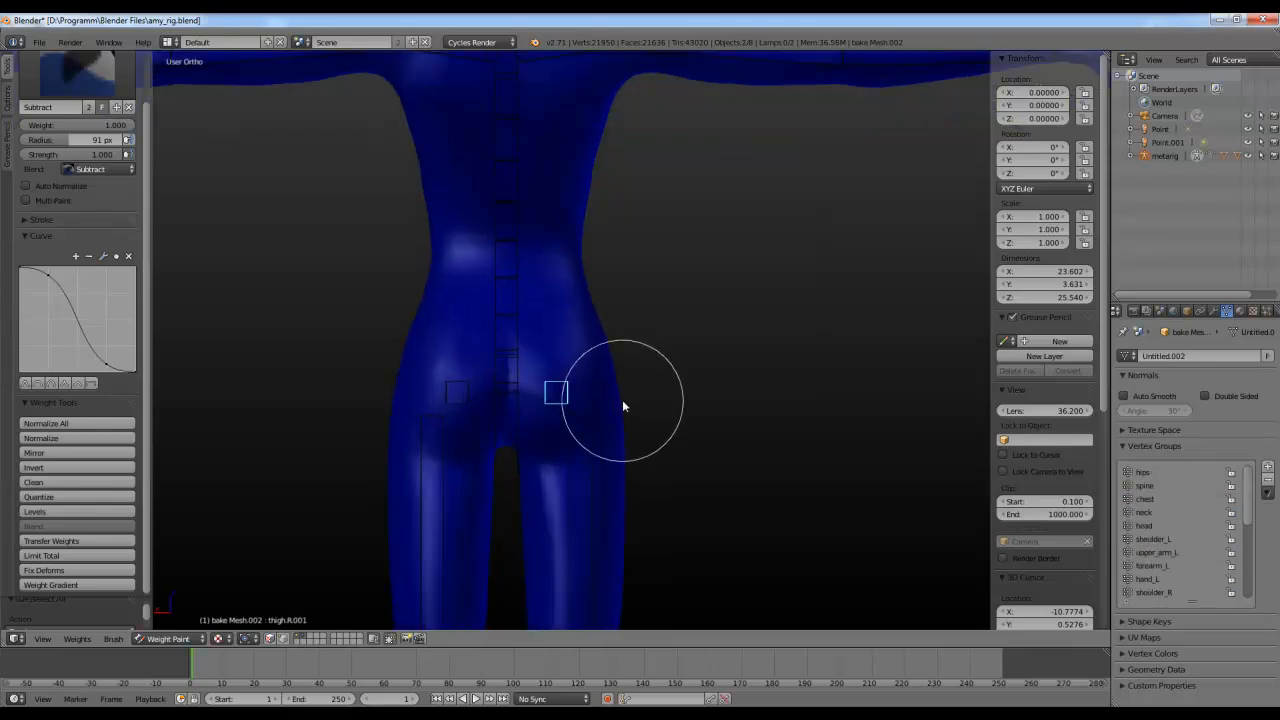
{"action": "left_click", "coordinate": [61, 80]}
{"action": "left_click", "coordinate": [55, 120]}
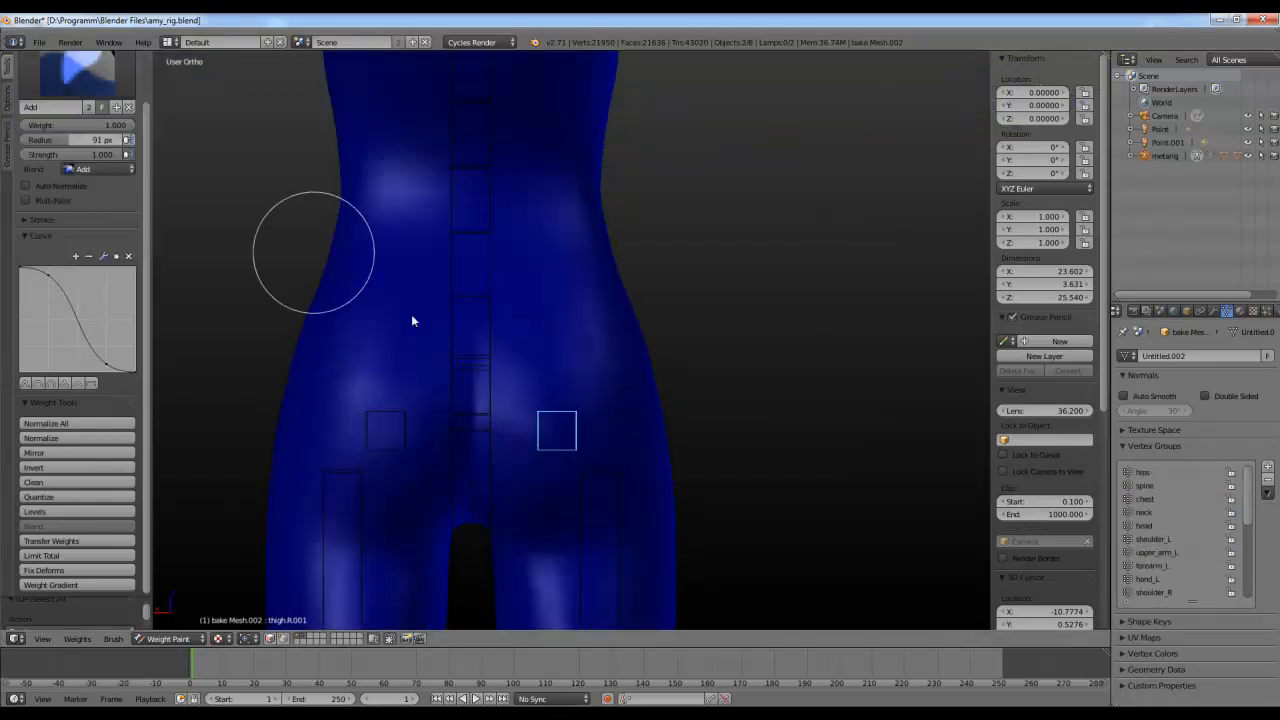
{"action": "mouse_move", "coordinate": [551, 397]}
{"action": "left_mouse_down"}
{"action": "mouse_move", "coordinate": [596, 442]}
{"action": "mouse_move", "coordinate": [602, 408]}
{"action": "mouse_move", "coordinate": [589, 390]}
{"action": "mouse_move", "coordinate": [580, 400]}
{"action": "left_mouse_up"}
Step: Trial-move thigh.L.001 and thigh.R.001 to check which bone carries the new weights, and undo the movement
{"action": "right_click", "coordinate": [406, 426]}
{"action": "key", "text": "g"}
{"action": "right_click", "coordinate": [436, 390]}
{"action": "right_click", "coordinate": [534, 416]}
{"action": "key", "text": "g"}
{"action": "left_click", "coordinate": [542, 367]}
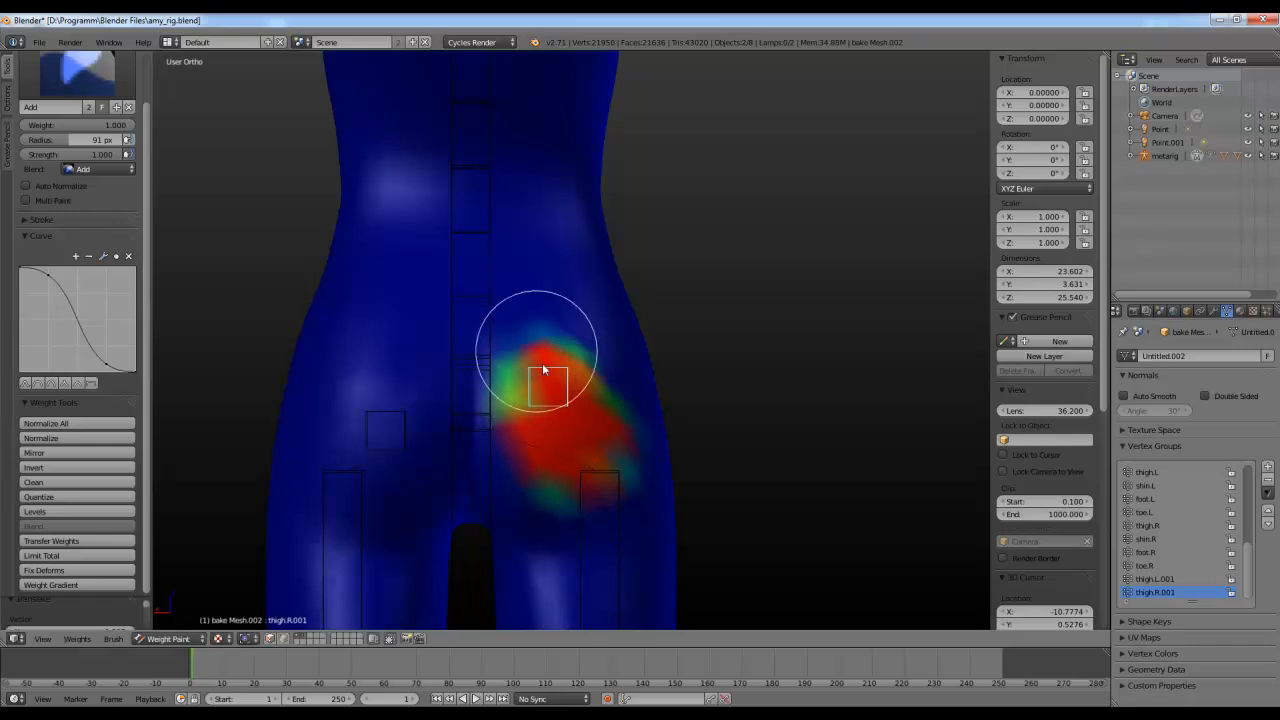
{"action": "key", "text": "ctrl+z"}
{"action": "scroll", "coordinate": [600, 376], "scroll_direction": "down", "scroll_amount": 1}
Step: Extend the thigh.R.001 weights over the rest of the right buttock with the Add brush, working from several angles
{"action": "mouse_move", "coordinate": [536, 362]}
{"action": "left_mouse_down"}
{"action": "mouse_move", "coordinate": [585, 383]}
{"action": "mouse_move", "coordinate": [572, 383]}
{"action": "left_mouse_up"}
{"action": "middle_click_drag", "start_coordinate": [572, 383], "coordinate": [536, 455]}
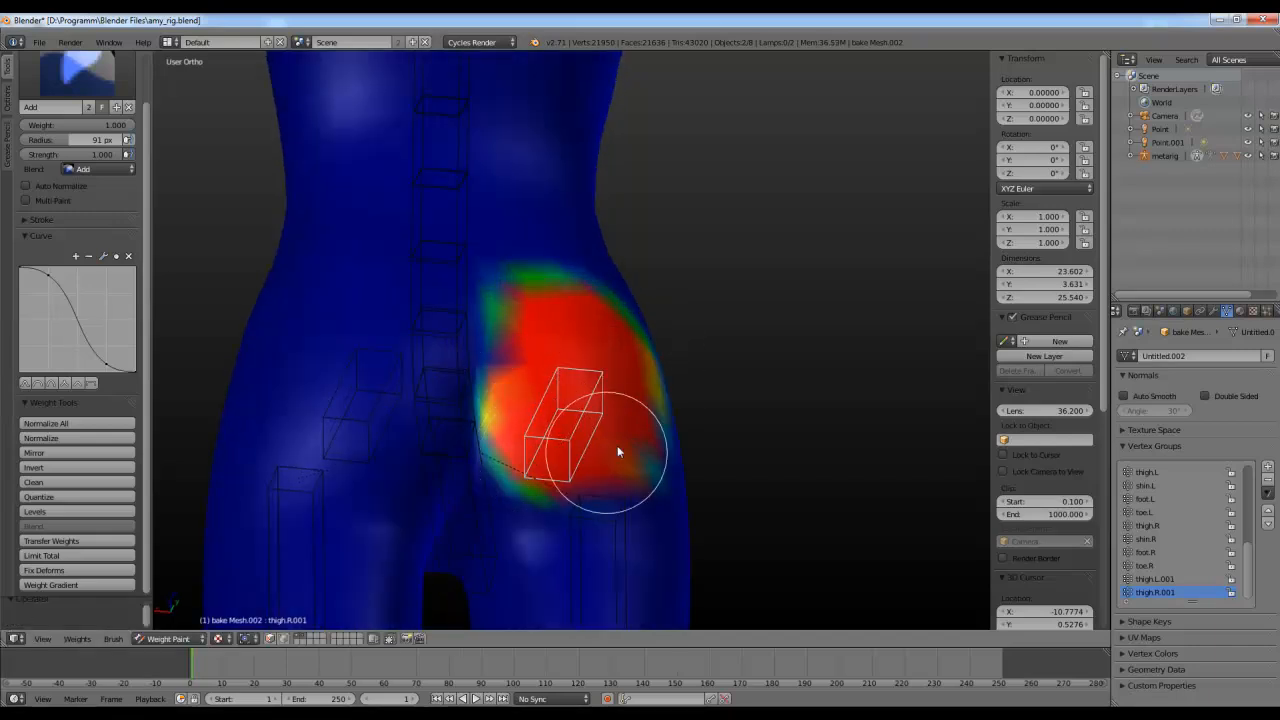
{"action": "middle_click_drag", "start_coordinate": [617, 449], "coordinate": [583, 486]}
{"action": "middle_click_drag", "start_coordinate": [604, 436], "coordinate": [577, 351]}
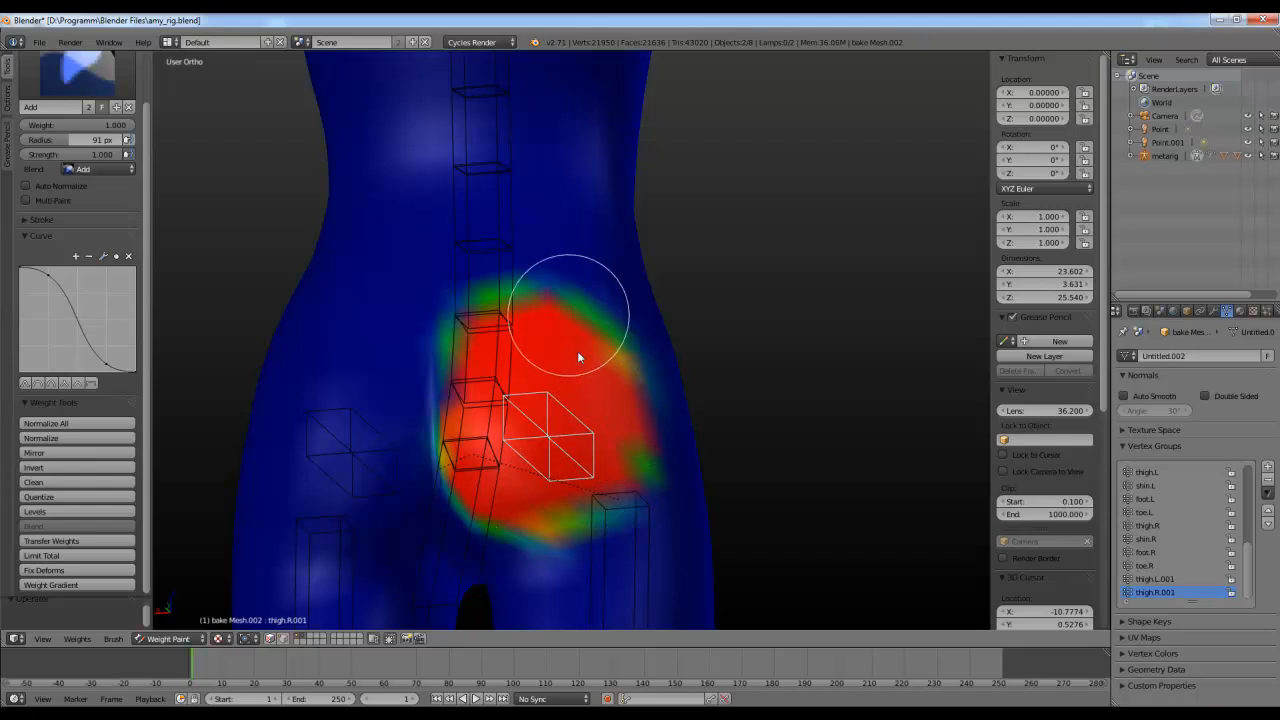
Step: Blur the borders of the thigh.R.001 weights around the right buttock
{"action": "left_click", "coordinate": [100, 82]}
{"action": "left_click", "coordinate": [115, 128]}
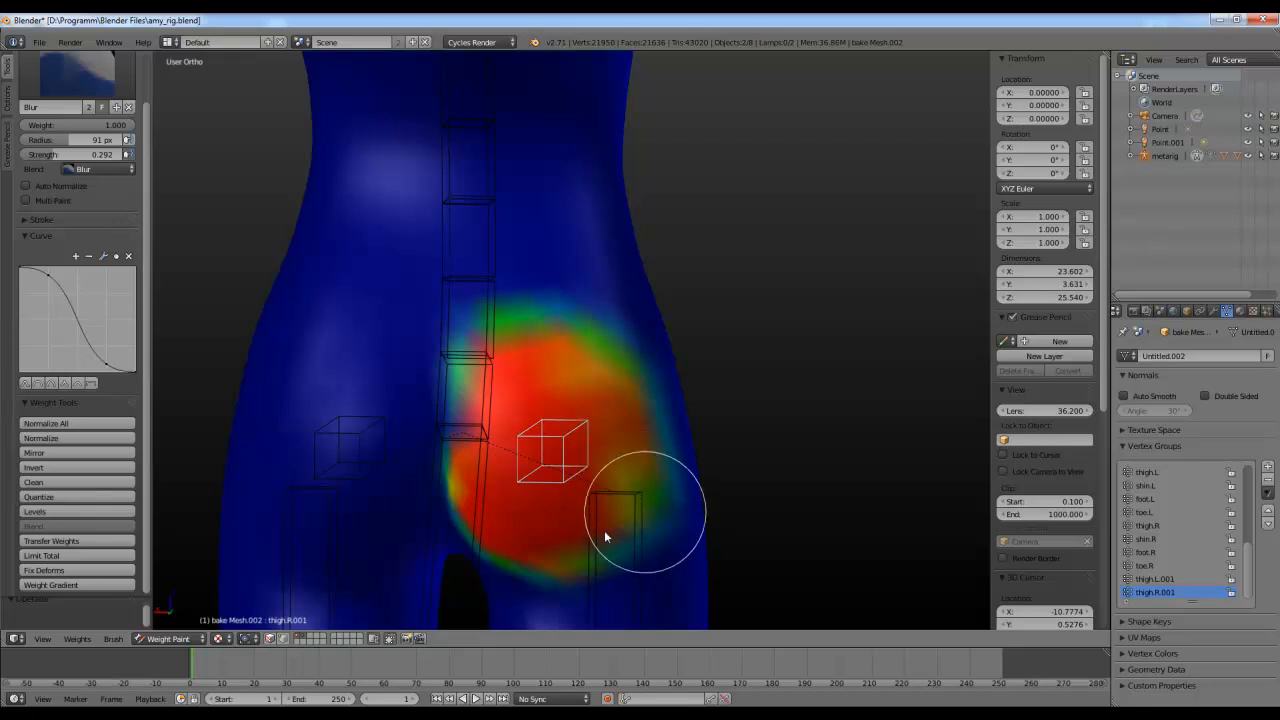
{"action": "middle_click_drag", "start_coordinate": [571, 555], "coordinate": [585, 530]}
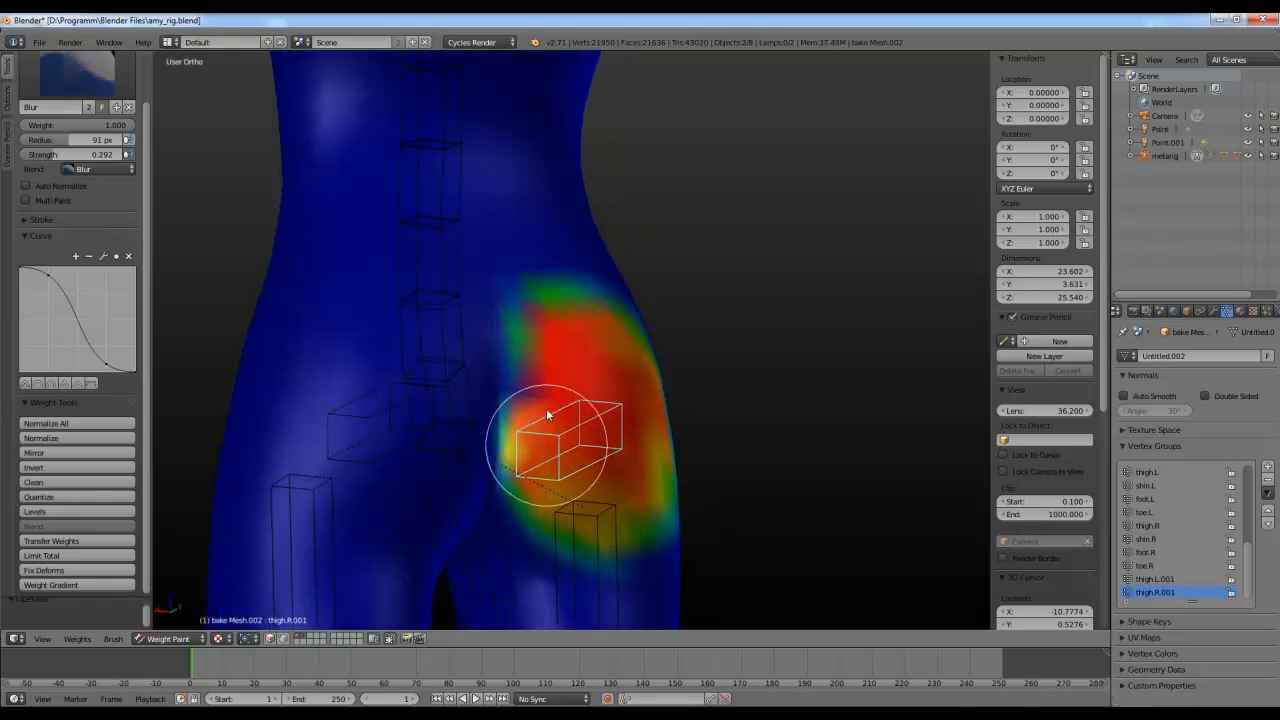
{"action": "mouse_move", "coordinate": [542, 386]}
{"action": "left_mouse_down"}
{"action": "mouse_move", "coordinate": [551, 331]}
{"action": "mouse_move", "coordinate": [580, 331]}
{"action": "left_mouse_up"}
{"action": "middle_click_drag", "start_coordinate": [580, 331], "coordinate": [537, 403]}
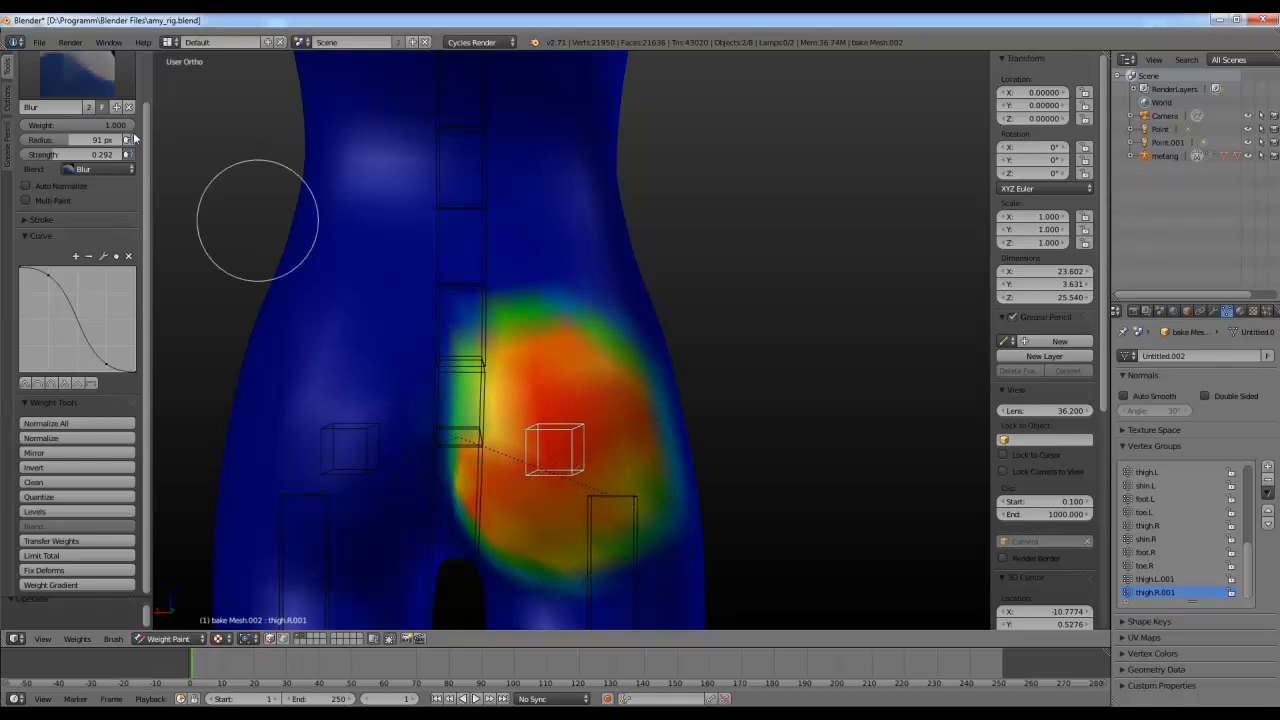
Step: Reduce the right buttock weights with the Subtract brush at weight 0.100 and strength 0.500
{"action": "left_click", "coordinate": [102, 91]}
{"action": "left_click", "coordinate": [69, 186]}
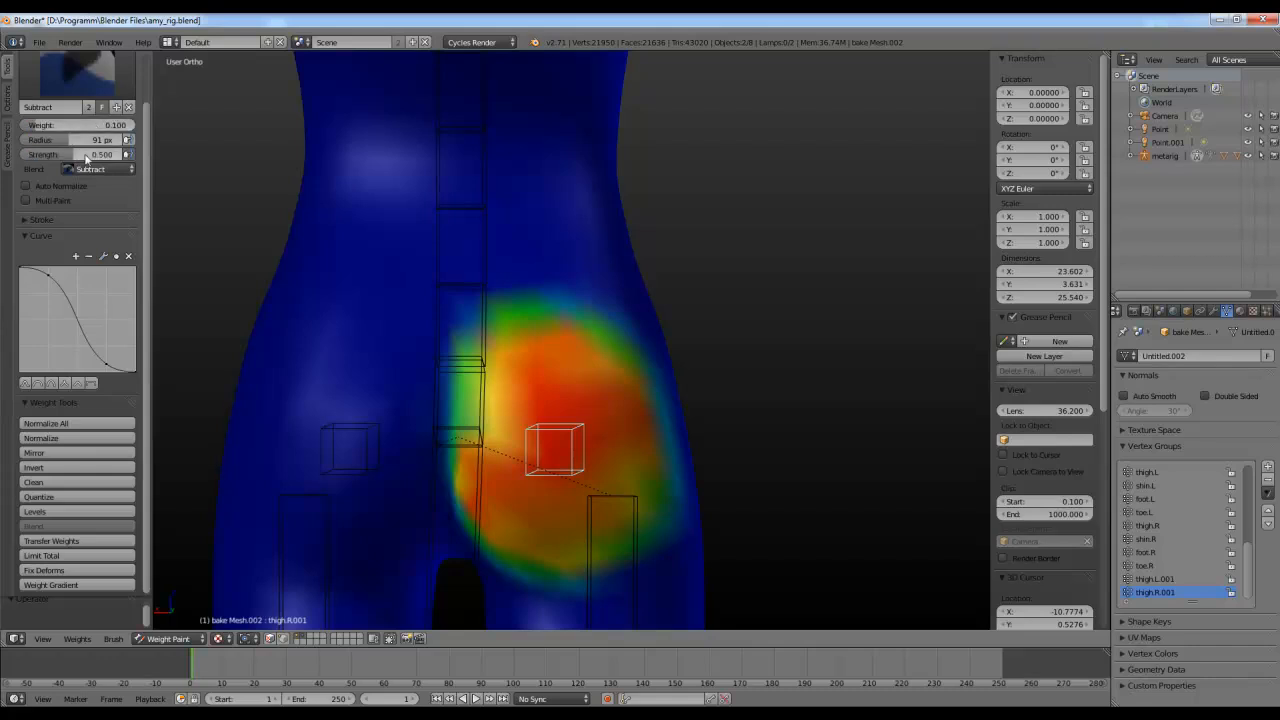
{"action": "mouse_move", "coordinate": [495, 491]}
{"action": "left_mouse_down"}
{"action": "mouse_move", "coordinate": [480, 506]}
{"action": "mouse_move", "coordinate": [529, 362]}
{"action": "mouse_move", "coordinate": [636, 423]}
{"action": "left_mouse_up"}
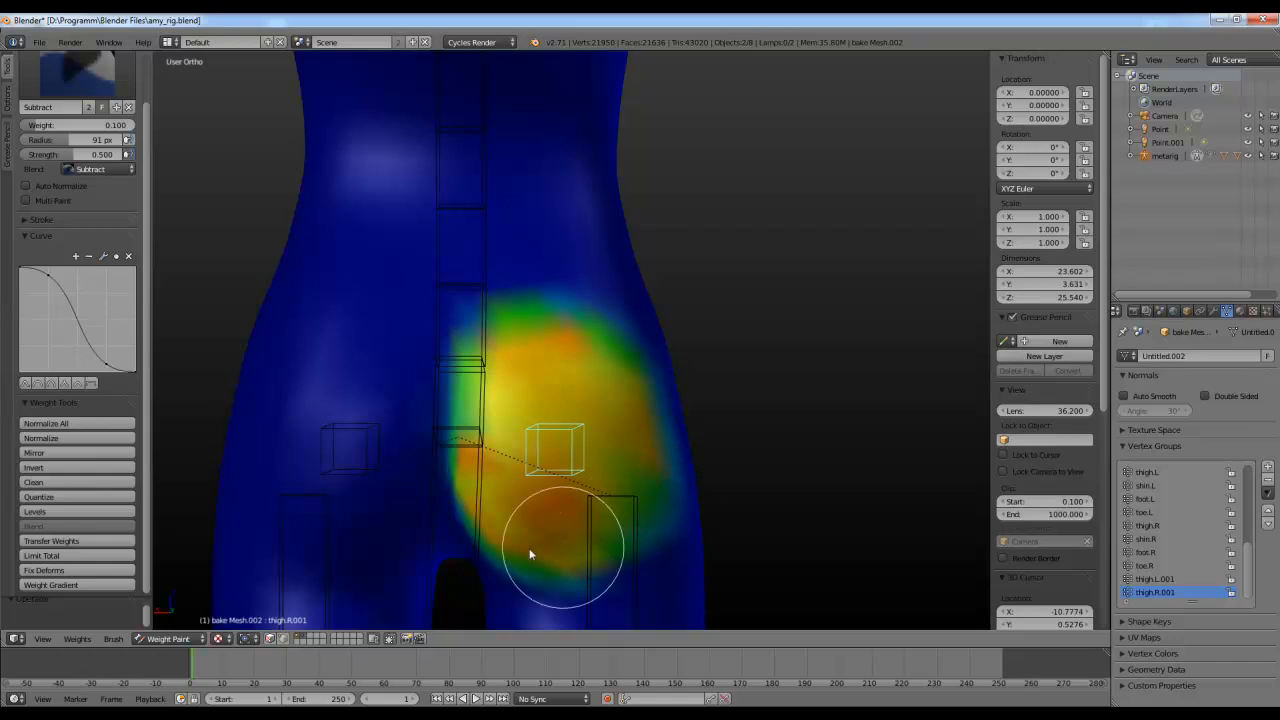
{"action": "middle_click_drag", "start_coordinate": [521, 529], "coordinate": [516, 506]}
{"action": "left_click_drag", "start_coordinate": [486, 460], "coordinate": [479, 416]}
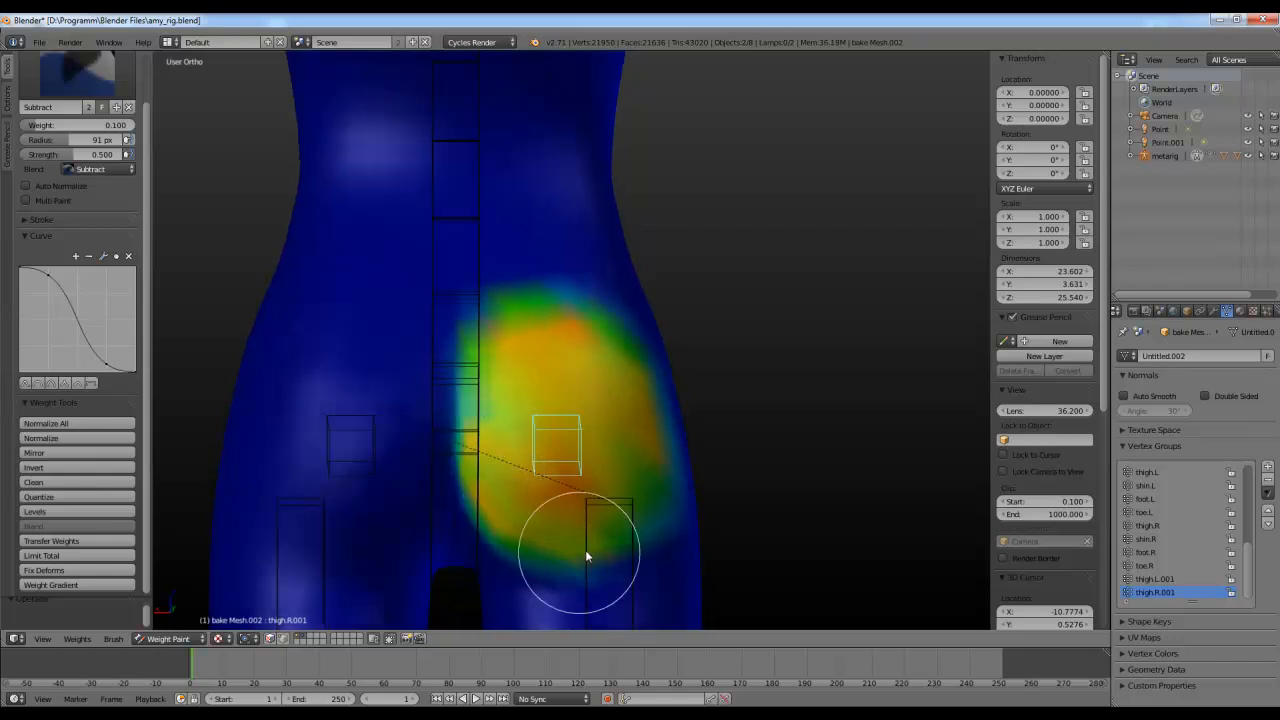
Step: Trial-rotate thigh.R.001 freely to check how the right buttock deforms, and cancel the rotation
{"action": "key", "text": "r"}
{"action": "key", "text": "r"}
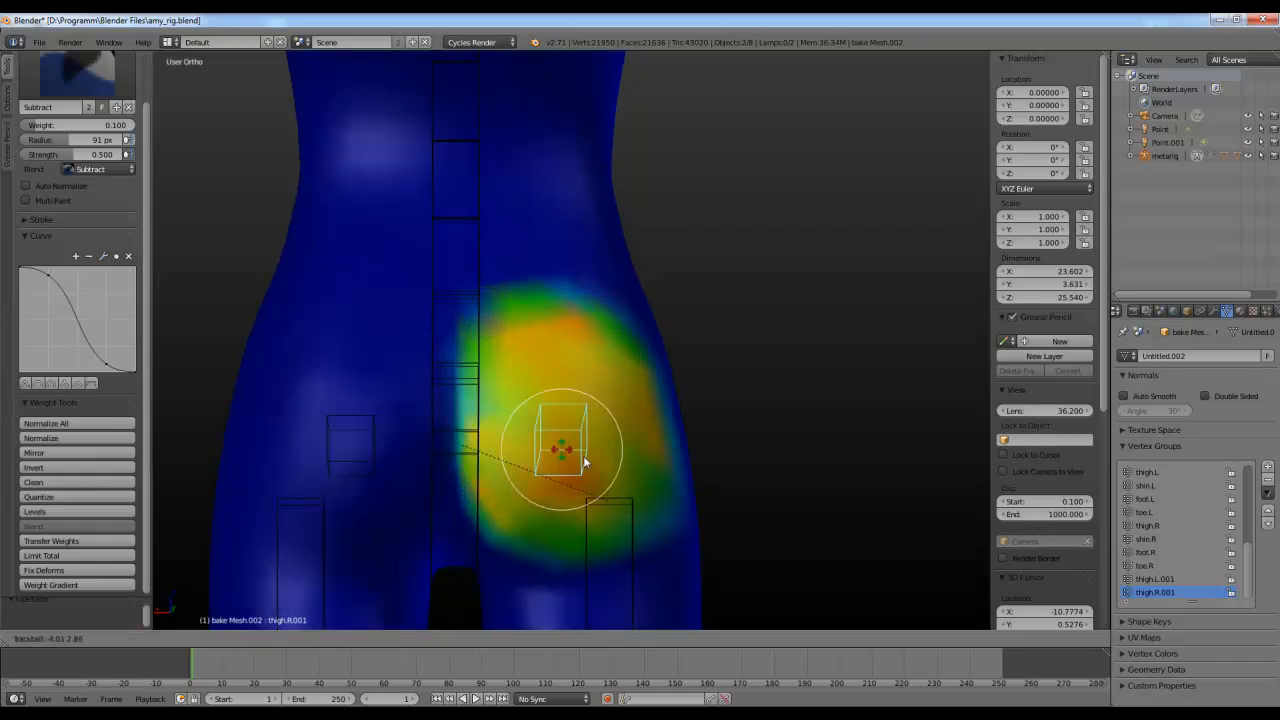
{"action": "right_click", "coordinate": [544, 451]}
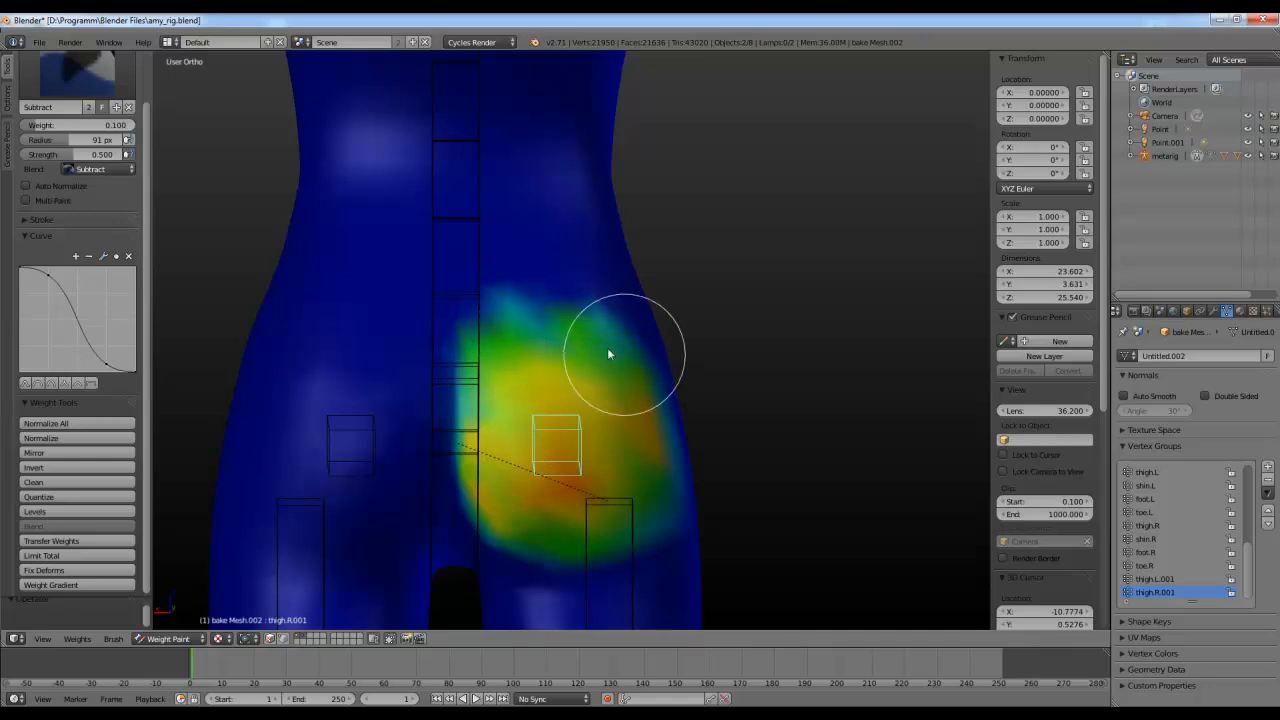
Step: Trial-rotate thigh.R.001 and thigh.L.001 freely to compare how both buttocks deform, and cancel each rotation
{"action": "key", "text": "r"}
{"action": "key", "text": "r"}
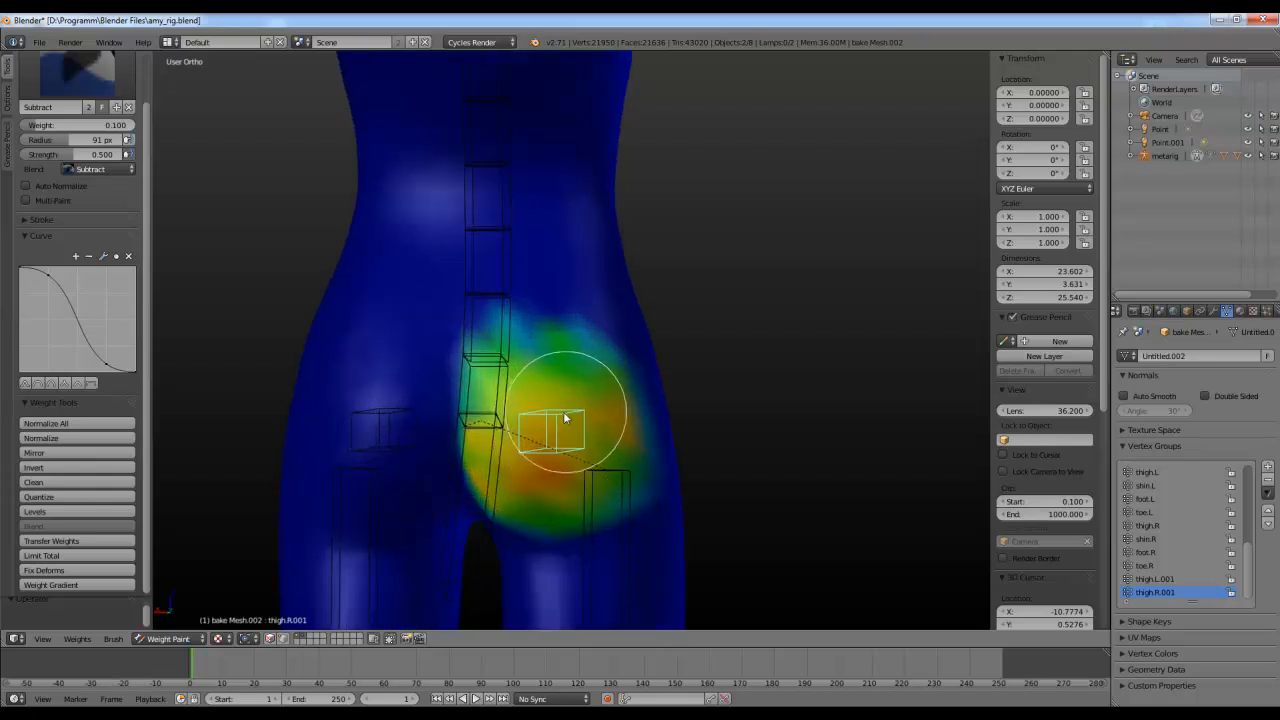
{"action": "right_click", "coordinate": [505, 362]}
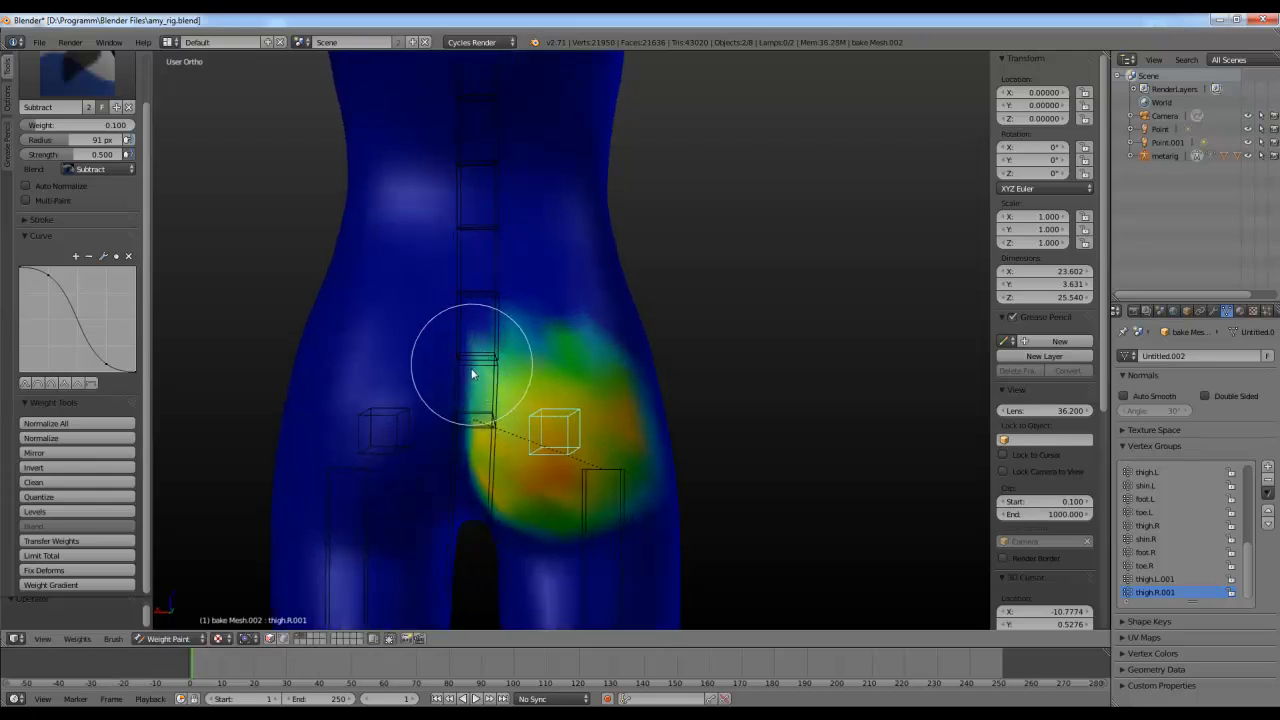
{"action": "right_click", "coordinate": [389, 420]}
{"action": "key", "text": "r"}
{"action": "key", "text": "r"}
{"action": "right_click", "coordinate": [432, 434]}
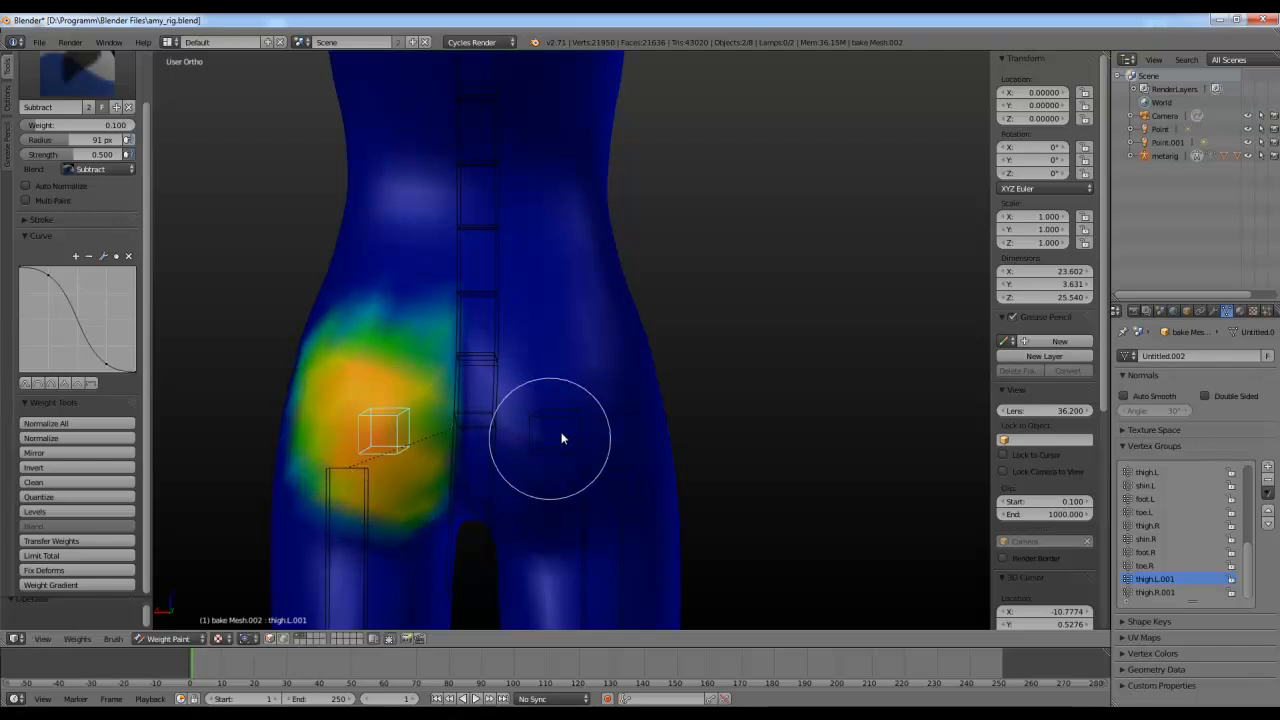
{"action": "right_click", "coordinate": [575, 421]}
{"action": "key", "text": "r"}
{"action": "key", "text": "r"}
{"action": "right_click", "coordinate": [571, 420]}
Step: Leave Weight Paint for Object Mode and select the metarig's thigh.L.001 bone in Pose Mode
{"action": "left_click", "coordinate": [180, 638]}
{"action": "left_click", "coordinate": [186, 623]}
{"action": "scroll", "coordinate": [440, 470], "scroll_direction": "down", "scroll_amount": 3}
{"action": "key", "text": "a"}
{"action": "middle_click_drag", "start_coordinate": [430, 467], "coordinate": [484, 486]}
{"action": "scroll", "coordinate": [484, 486], "scroll_direction": "up", "scroll_amount": 3}
{"action": "right_click", "coordinate": [420, 433]}
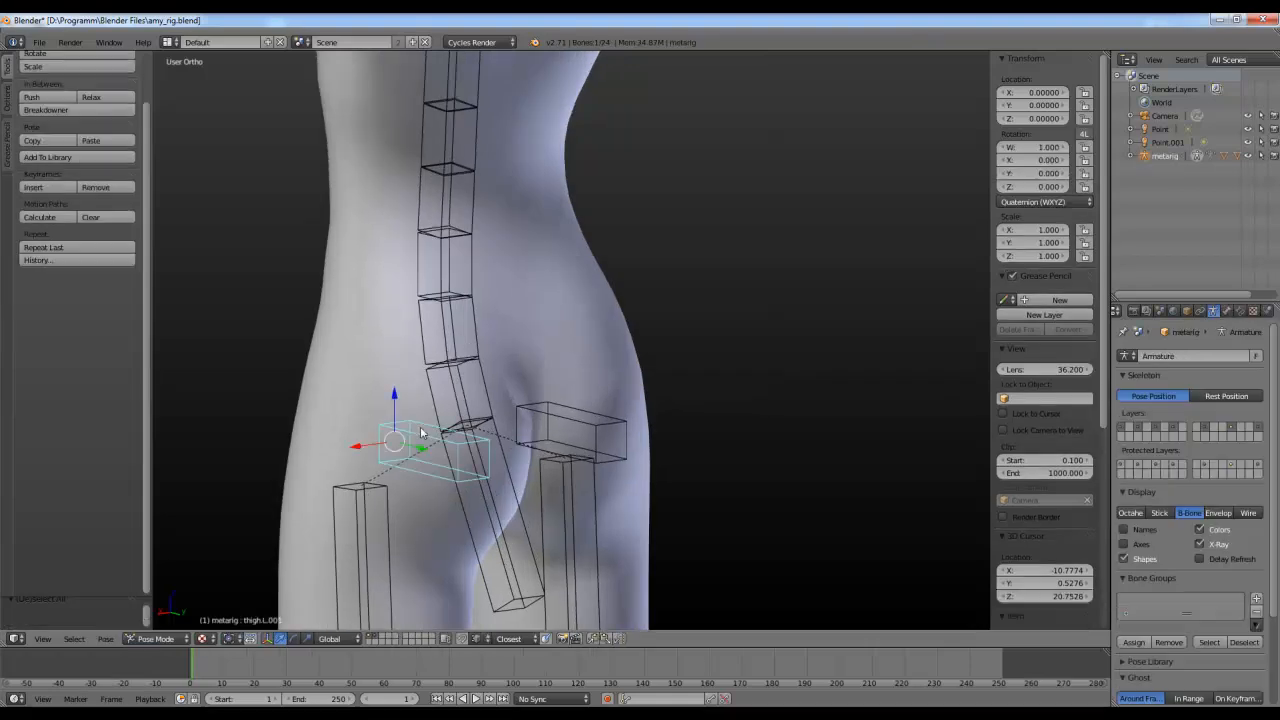
{"action": "middle_click_drag", "start_coordinate": [408, 407], "coordinate": [435, 403]}
{"action": "right_click", "coordinate": [566, 381]}
{"action": "right_click", "coordinate": [442, 410]}
{"action": "key", "text": "KP_1"}
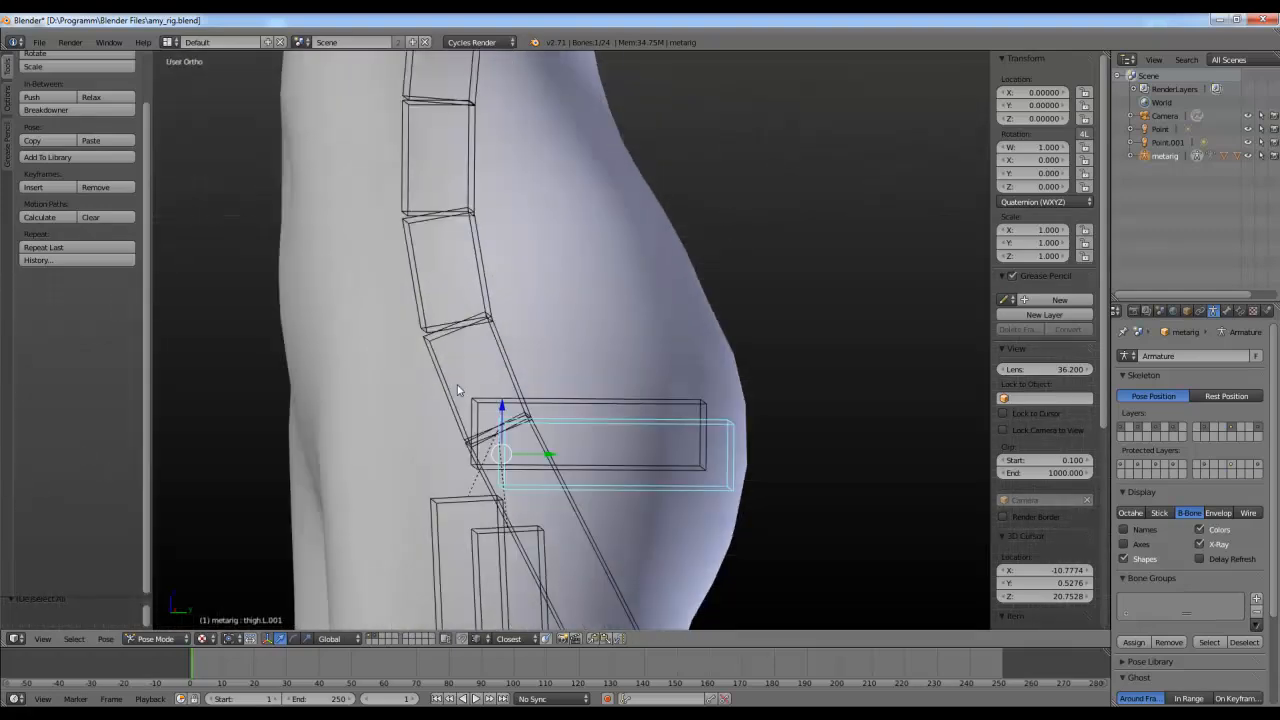
{"action": "key", "text": "KP_3"}
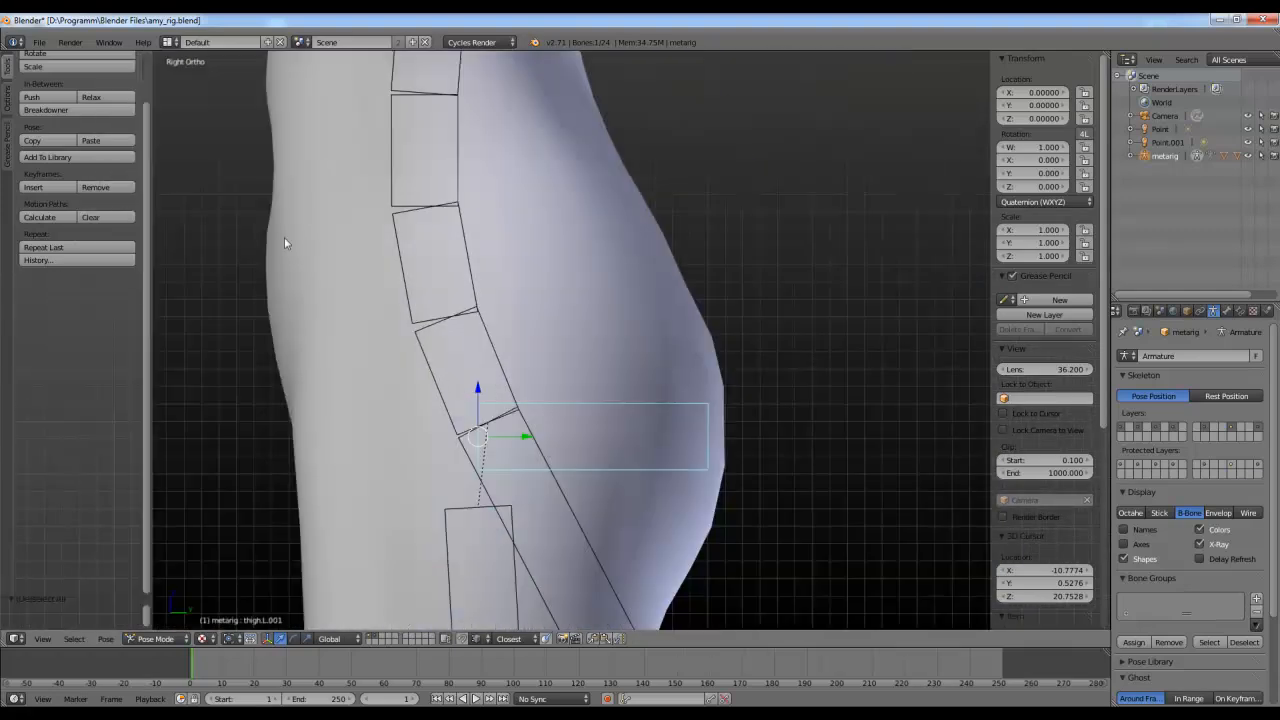
{"action": "scroll", "coordinate": [511, 246], "scroll_direction": "down", "scroll_amount": 3}
{"action": "middle_click_drag", "start_coordinate": [511, 246], "coordinate": [493, 263], "text": "shift"}
{"action": "scroll", "coordinate": [497, 275], "scroll_direction": "up", "scroll_amount": 3}
{"action": "key", "text": "shift+a"}
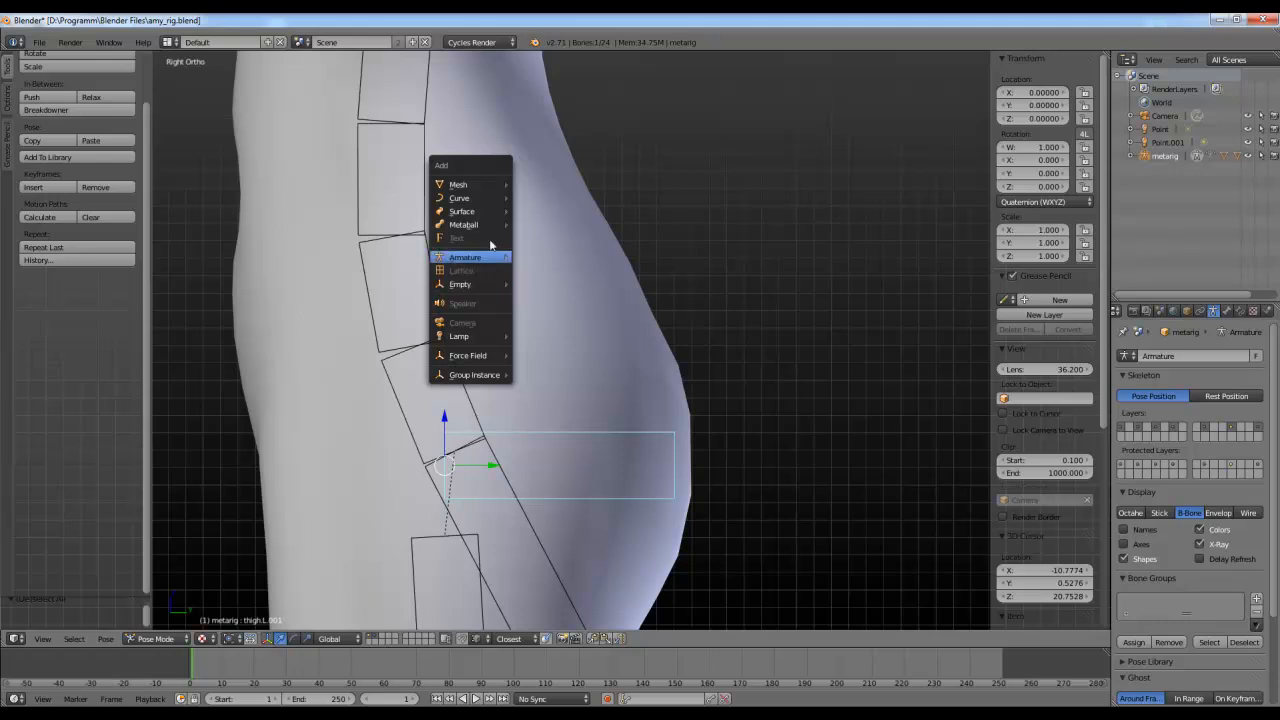
{"action": "left_click", "coordinate": [155, 638]}
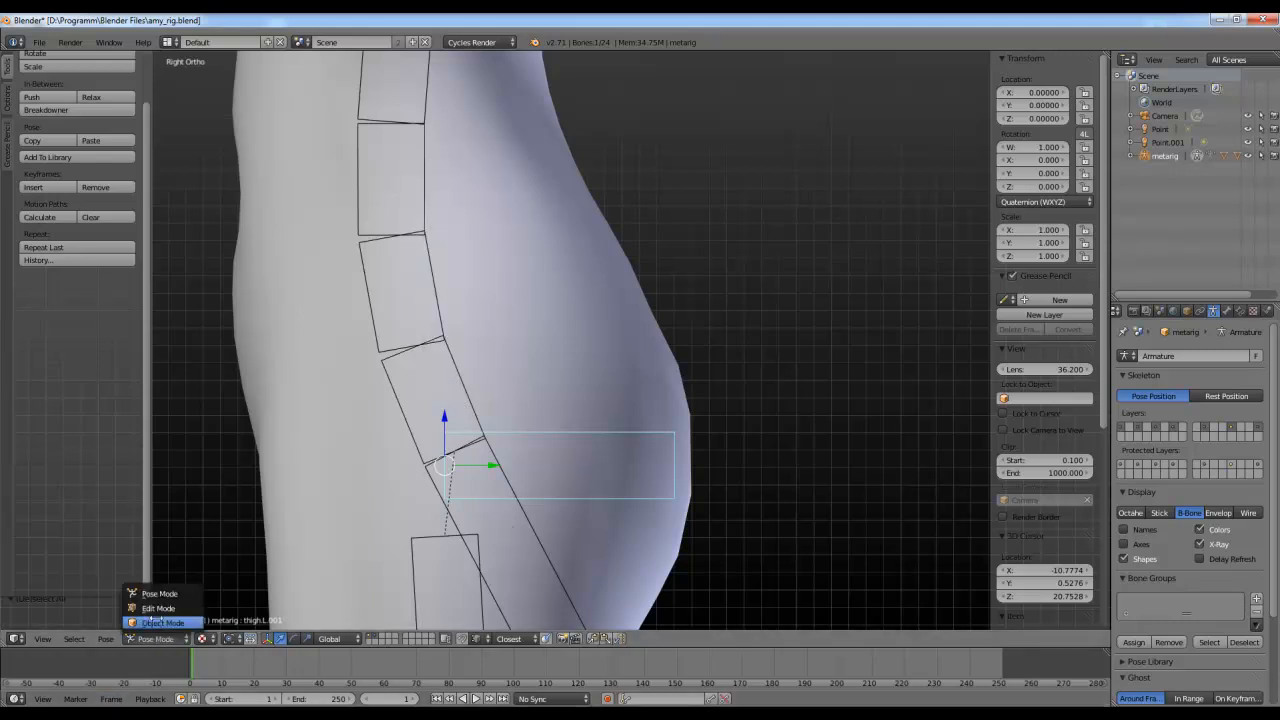
{"action": "left_click", "coordinate": [155, 622]}
{"action": "right_click", "coordinate": [529, 422]}
{"action": "left_click", "coordinate": [190, 638]}
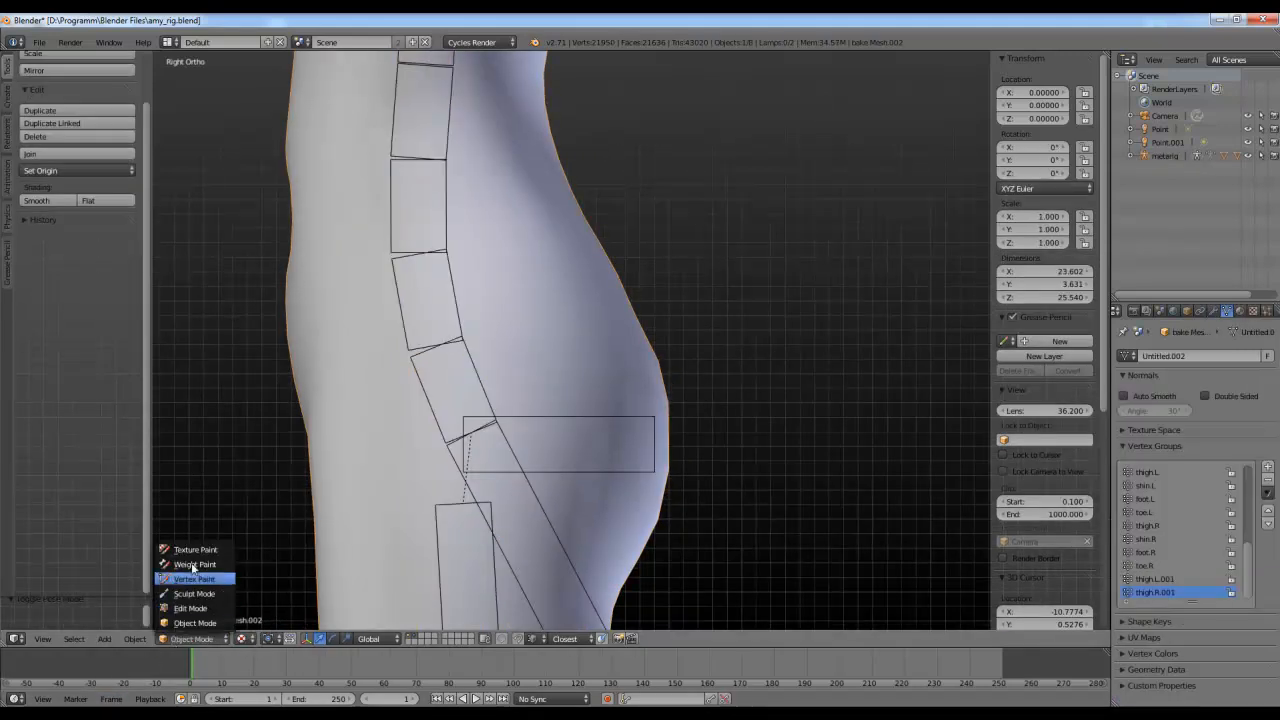
{"action": "right_click", "coordinate": [590, 418]}
{"action": "left_click", "coordinate": [190, 638]}
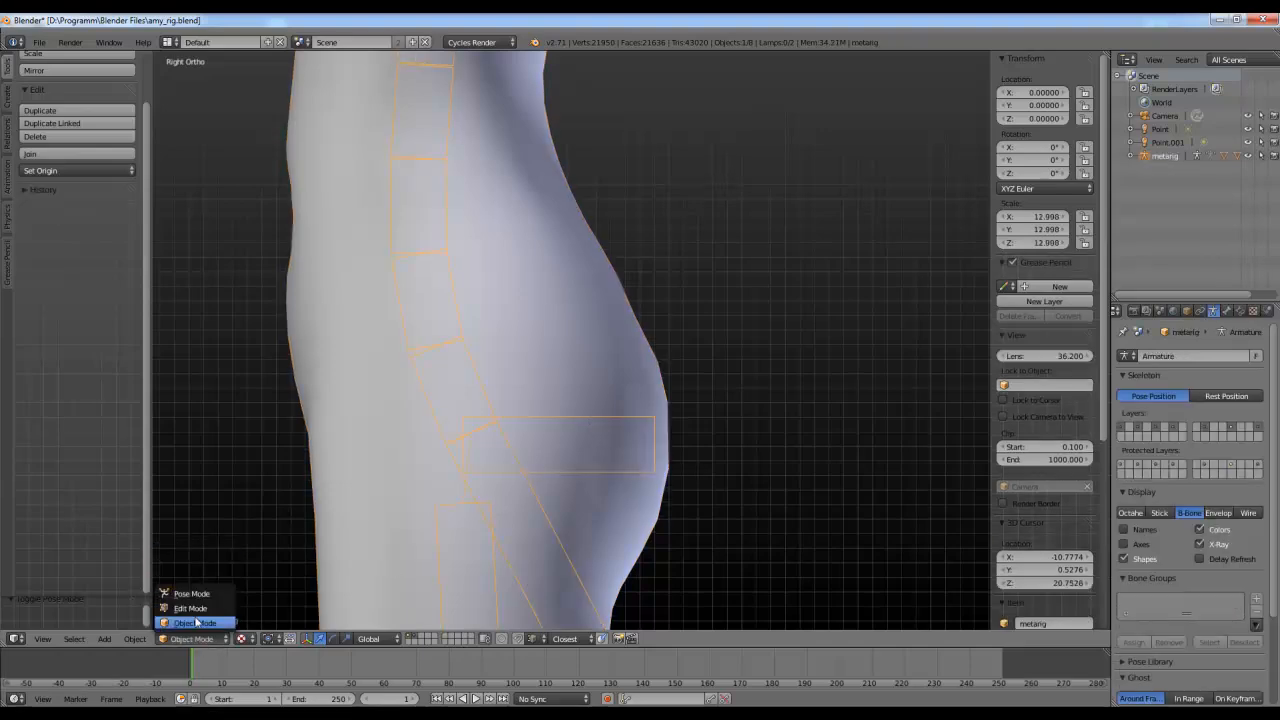
{"action": "left_click", "coordinate": [191, 593]}
Step: Start the Screencast Keys display and reselect the thigh.L.001 bone
{"action": "middle_click_drag", "start_coordinate": [332, 543], "coordinate": [521, 421]}
{"action": "key", "text": "shift+s"}
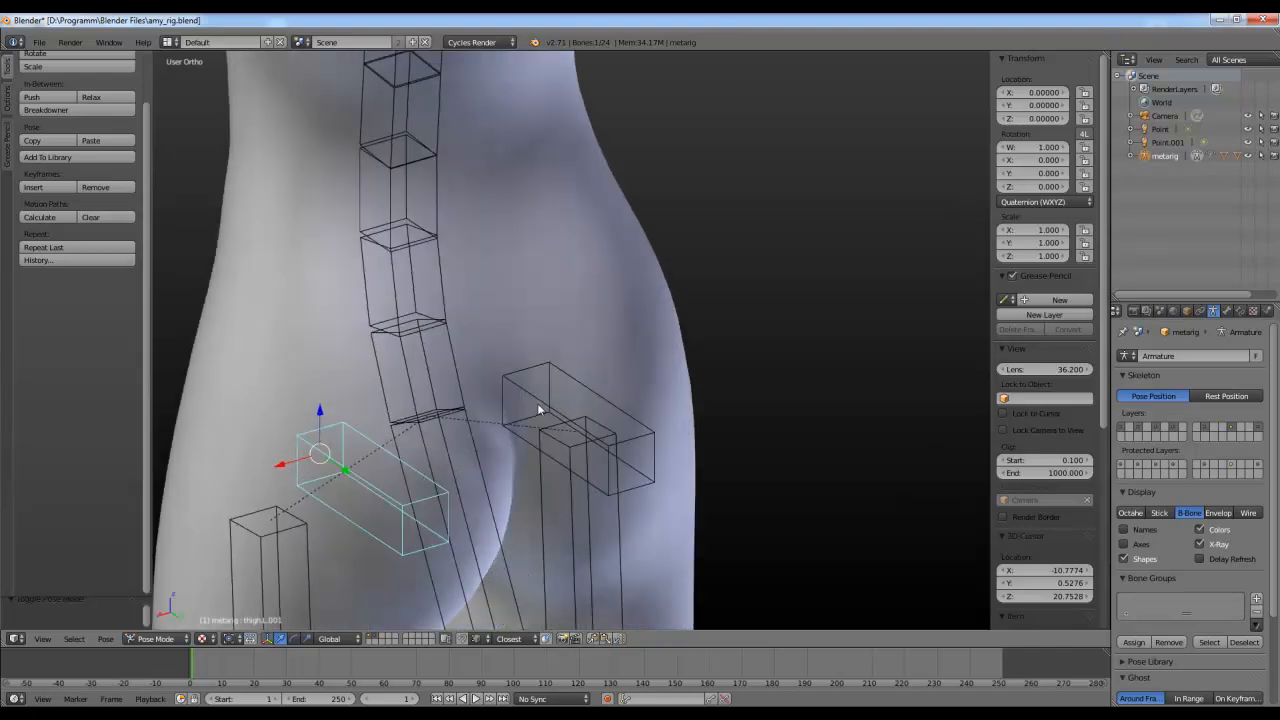
{"action": "right_click", "coordinate": [500, 413]}
{"action": "right_click", "coordinate": [535, 392]}
{"action": "scroll", "coordinate": [1048, 542], "scroll_direction": "down", "scroll_amount": 6}
{"action": "scroll", "coordinate": [1040, 572], "scroll_direction": "down", "scroll_amount": 3}
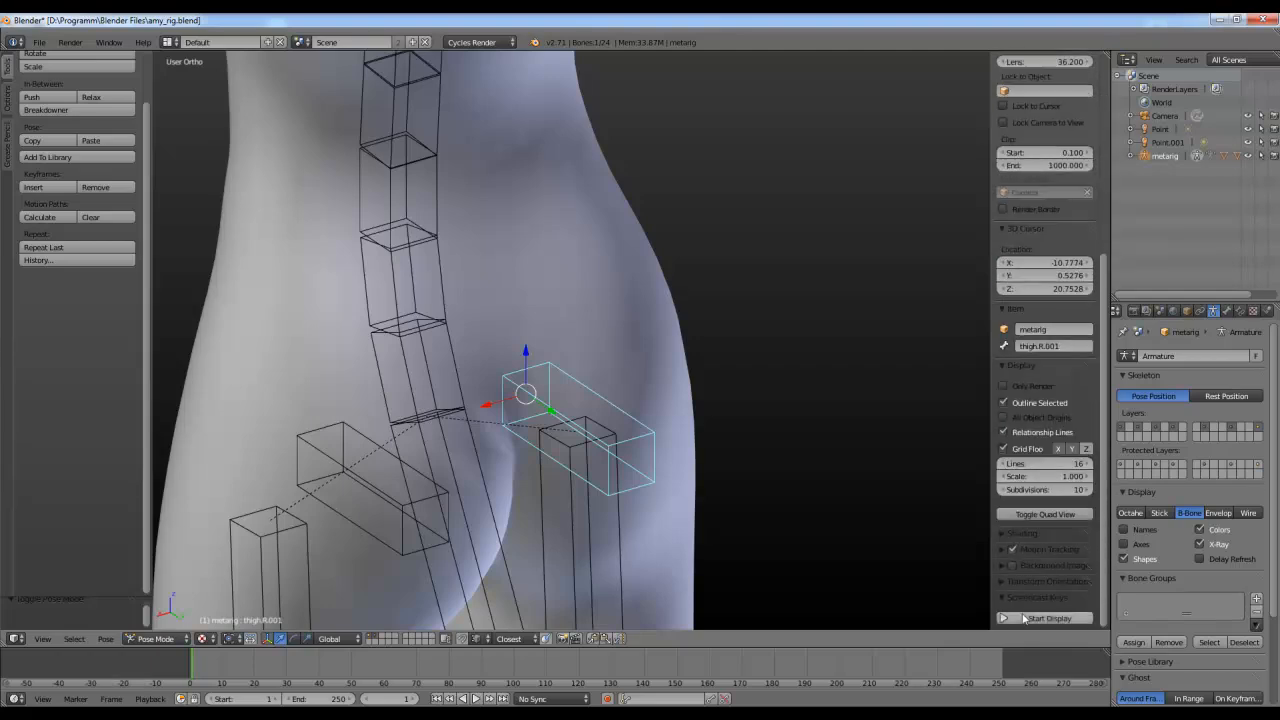
{"action": "middle_click_drag", "start_coordinate": [960, 500], "coordinate": [432, 402]}
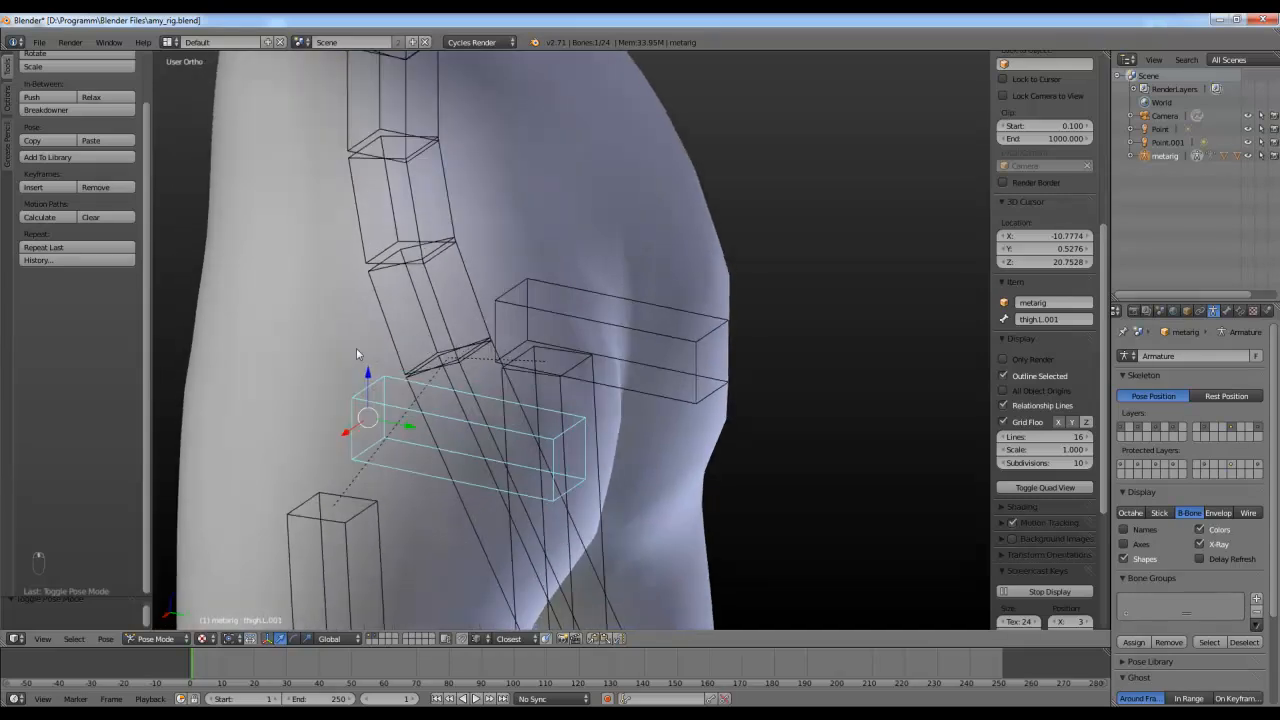
Step: Snap the 3D cursor to the selected thigh.L.001 bone and switch the metarig to Object Mode
{"action": "key", "text": "shift+s"}
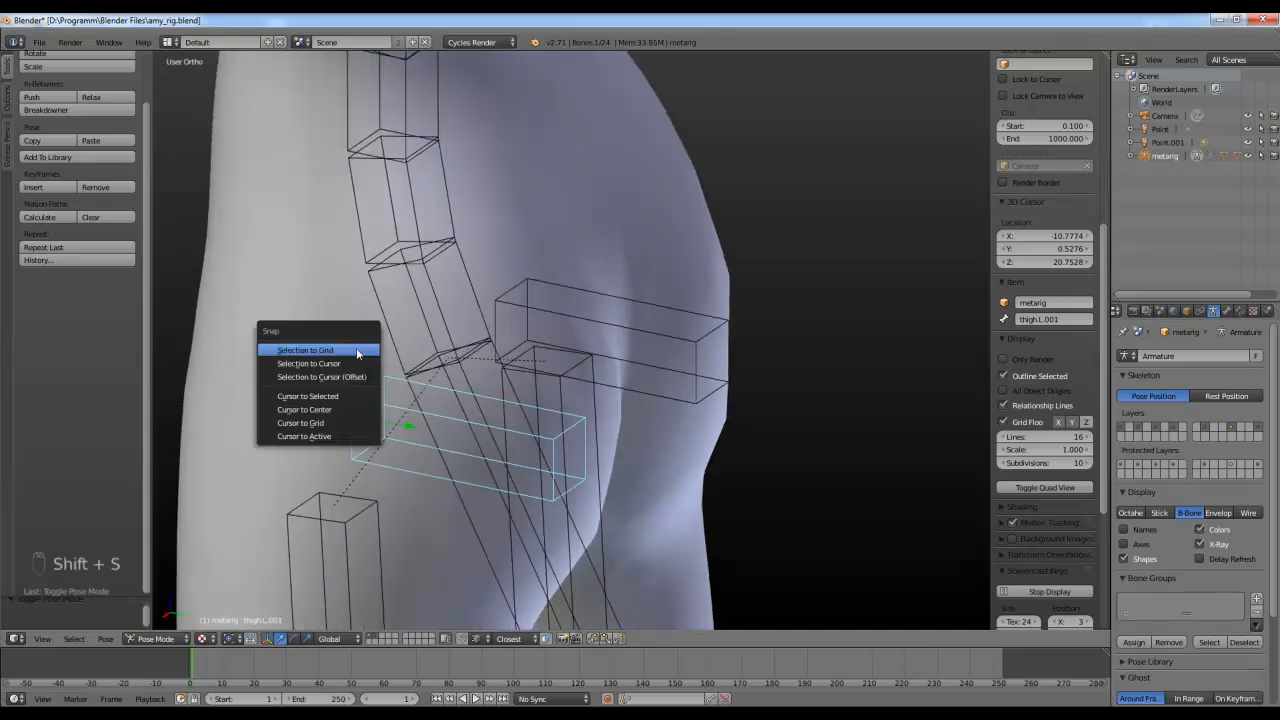
{"action": "left_click", "coordinate": [325, 395]}
{"action": "key", "text": "shift+a"}
{"action": "mouse_move", "coordinate": [367, 328]}
{"action": "left_click", "coordinate": [155, 638]}
{"action": "left_click", "coordinate": [155, 638]}
{"action": "left_click", "coordinate": [157, 623]}
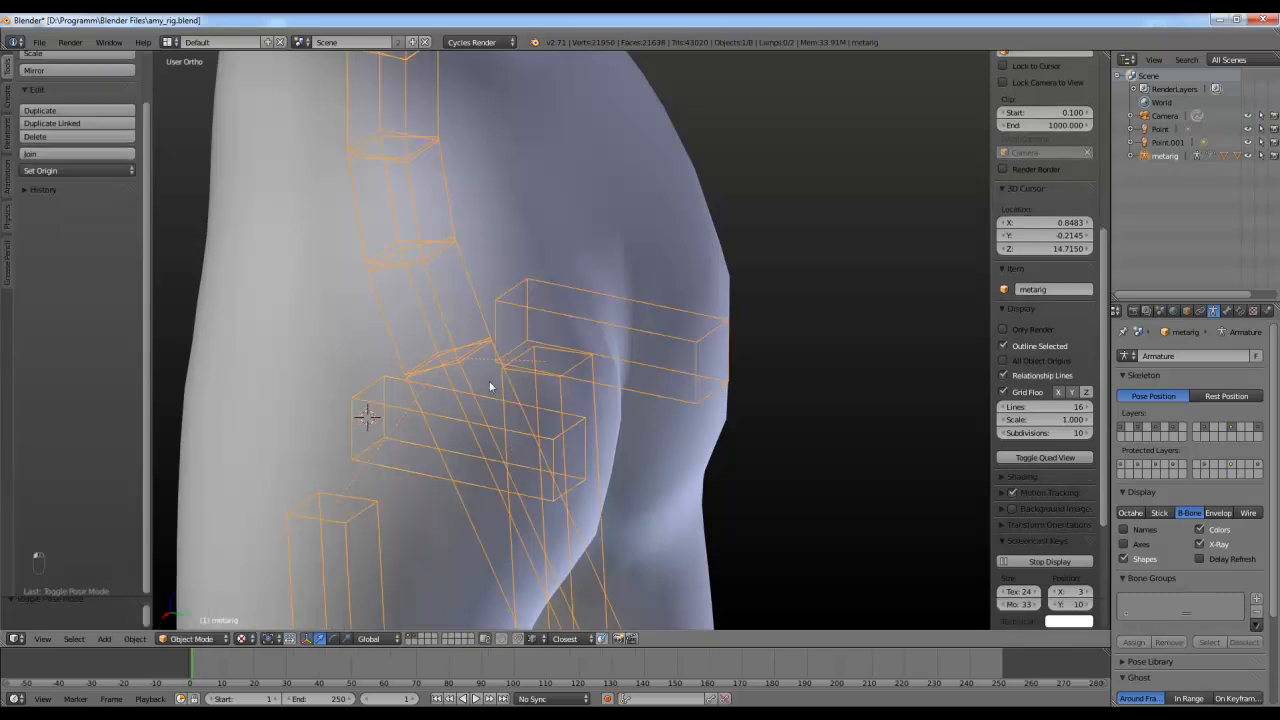
Step: Add a Bezier curve at the 3D cursor and enable X-Ray for it
{"action": "key", "text": "shift+a"}
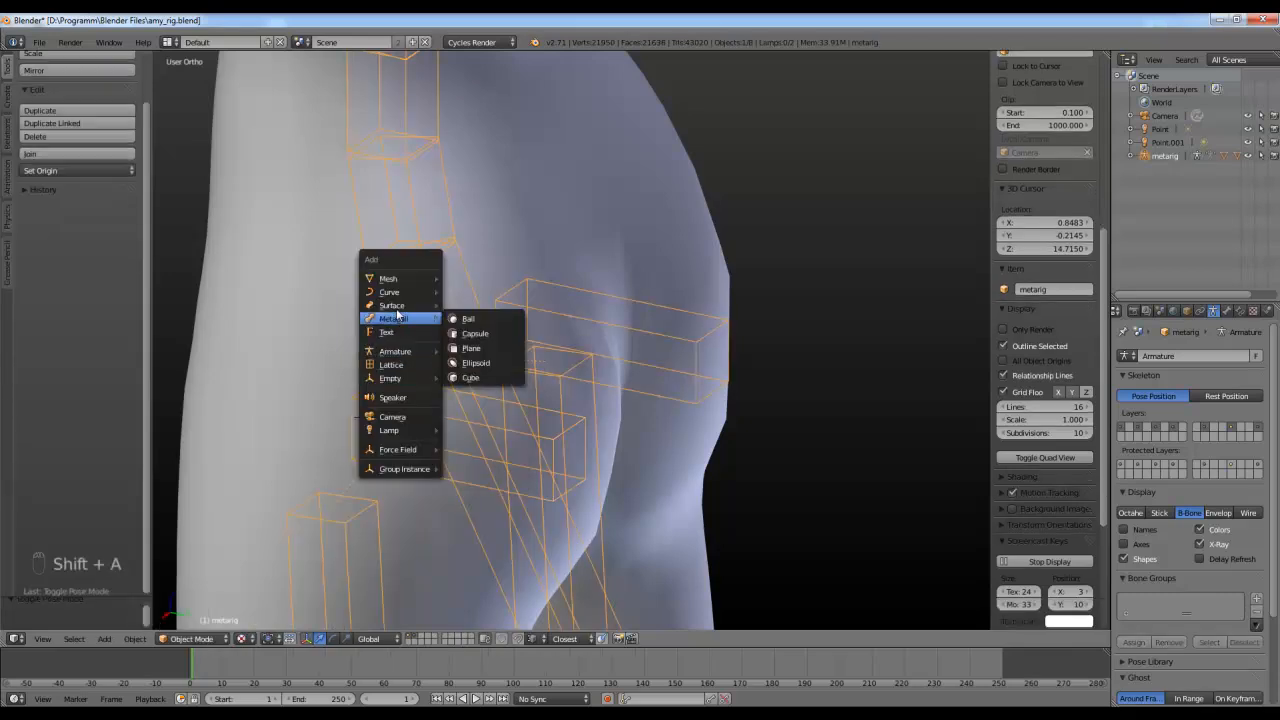
{"action": "mouse_move", "coordinate": [400, 291]}
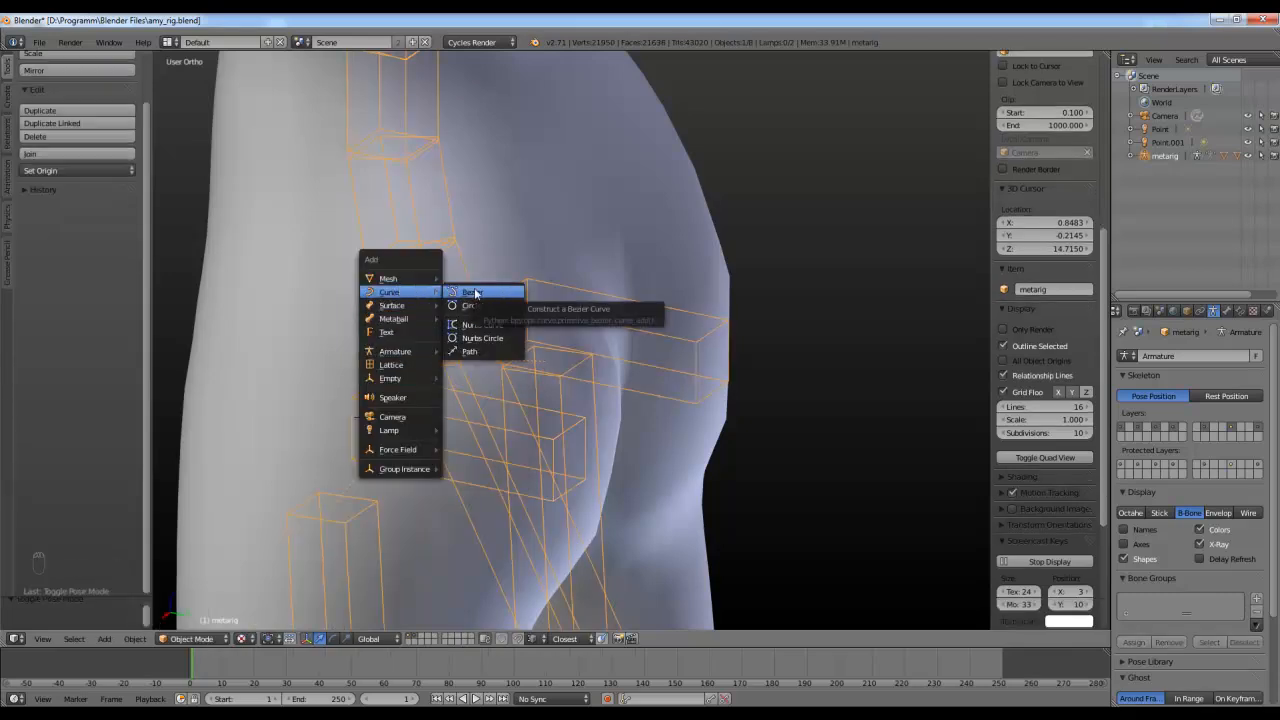
{"action": "left_click", "coordinate": [474, 293]}
{"action": "middle_click_drag", "start_coordinate": [499, 356], "coordinate": [510, 404]}
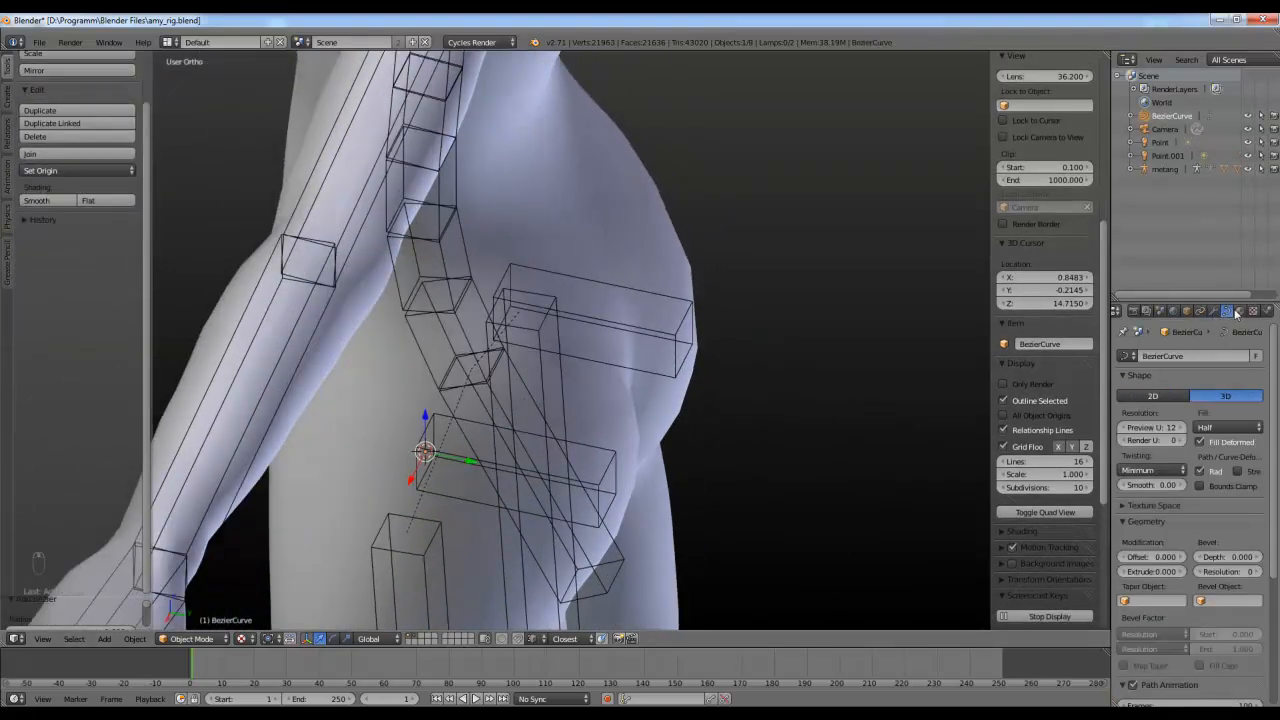
{"action": "left_click", "coordinate": [1188, 311]}
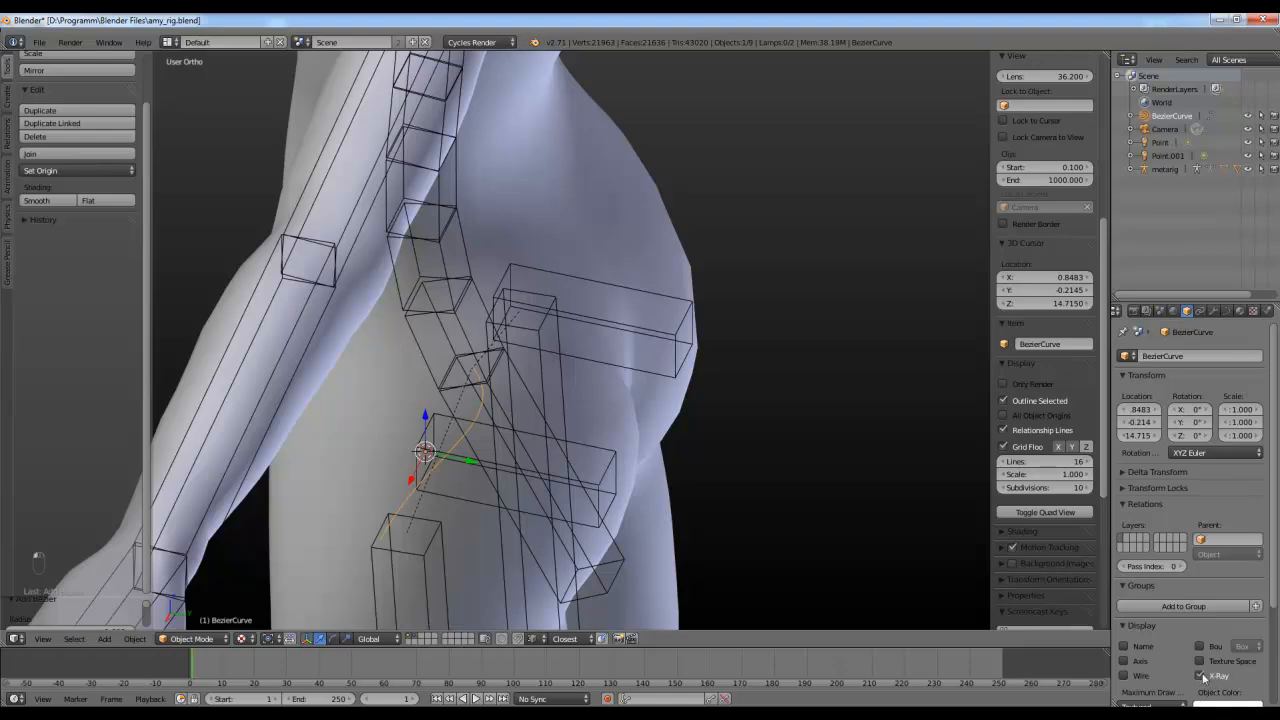
{"action": "left_click", "coordinate": [1201, 676]}
Step: Enter Edit Mode on the Bezier curve and try to move its inner control point onto the thigh.L.001 bone
{"action": "middle_click_drag", "start_coordinate": [691, 549], "coordinate": [320, 400]}
{"action": "scroll", "coordinate": [309, 376], "scroll_direction": "up", "scroll_amount": 3}
{"action": "key", "text": "Tab"}
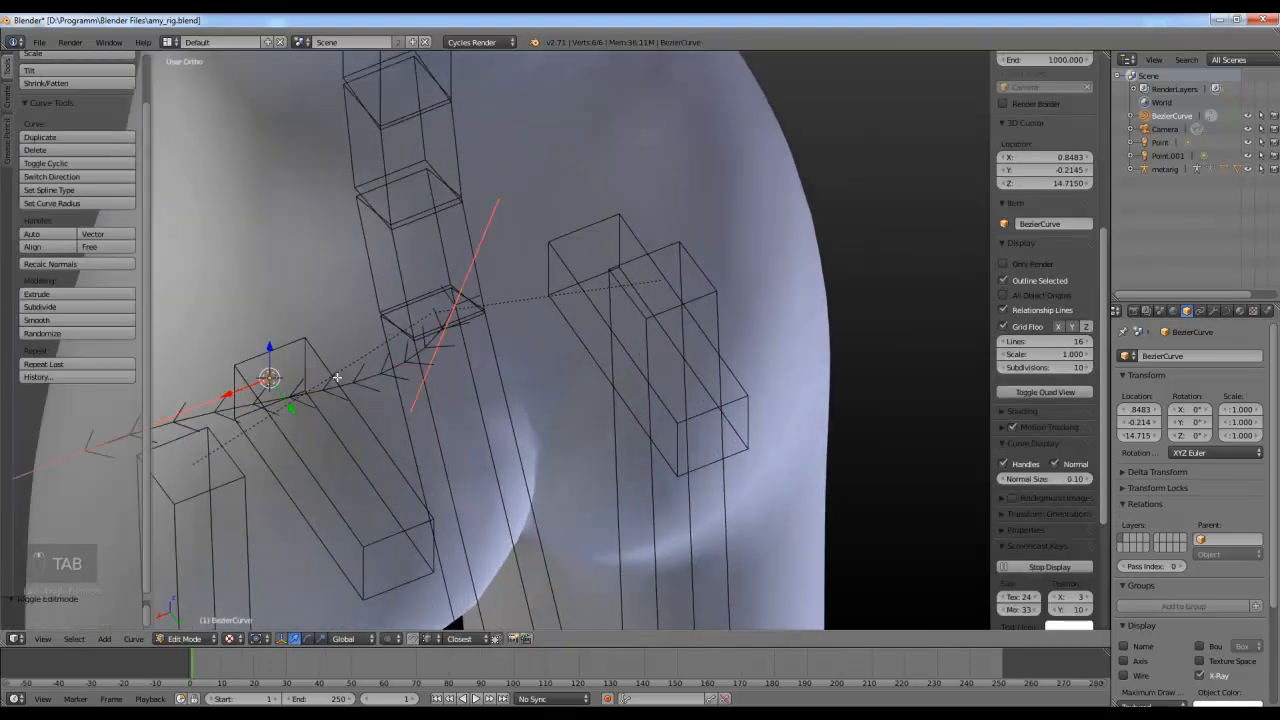
{"action": "right_click_drag", "start_coordinate": [445, 322], "coordinate": [268, 377]}
{"action": "right_click", "coordinate": [269, 377]}
{"action": "scroll", "coordinate": [435, 337], "scroll_direction": "down", "scroll_amount": 1}
{"action": "middle_click_drag", "start_coordinate": [435, 337], "coordinate": [616, 316]}
{"action": "scroll", "coordinate": [555, 317], "scroll_direction": "up", "scroll_amount": 2}
{"action": "right_click_drag", "start_coordinate": [602, 300], "coordinate": [523, 378]}
{"action": "right_click", "coordinate": [570, 351]}
{"action": "middle_click_drag", "start_coordinate": [613, 326], "coordinate": [640, 322]}
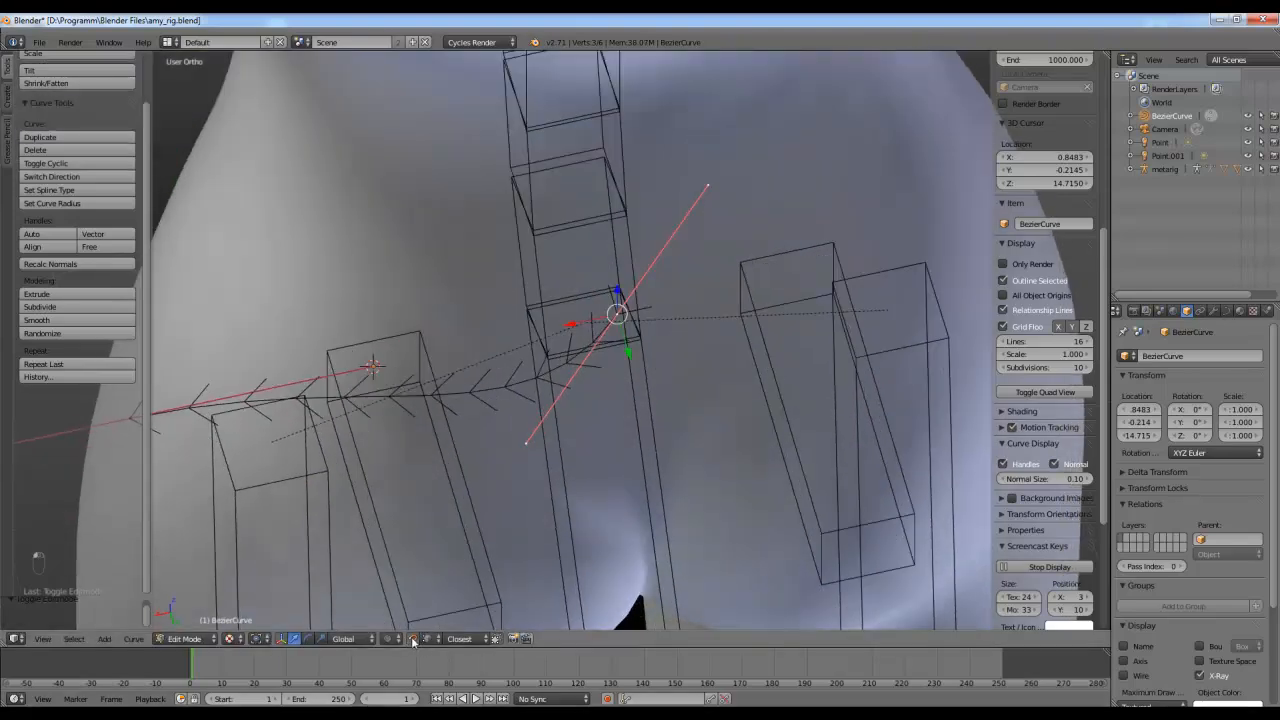
{"action": "scroll", "coordinate": [455, 405], "scroll_direction": "down", "scroll_amount": 1}
{"action": "middle_click_drag", "start_coordinate": [457, 403], "coordinate": [495, 415], "text": "shift"}
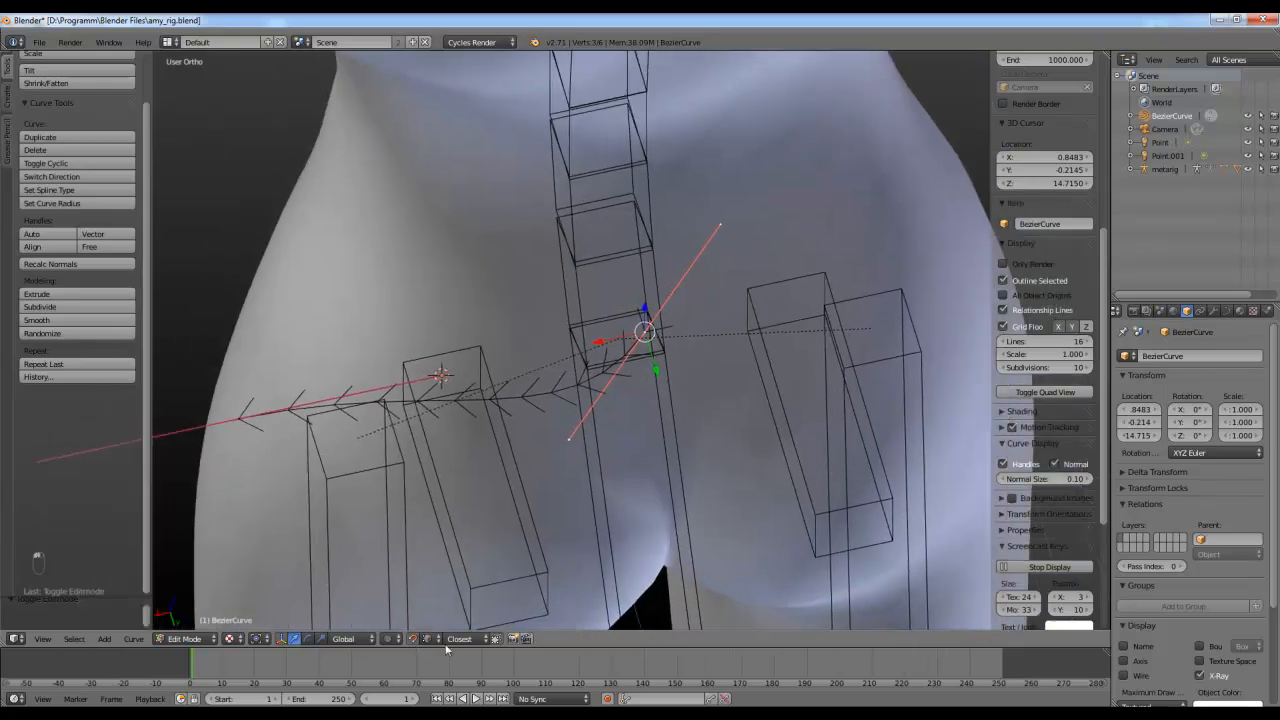
Step: Snap the curve's inner control point onto the 3D cursor at the base of thigh.L.001
{"action": "right_click_drag", "start_coordinate": [645, 333], "coordinate": [556, 279]}
{"action": "right_click", "coordinate": [556, 280]}
{"action": "right_click_drag", "start_coordinate": [240, 418], "coordinate": [251, 457]}
{"action": "right_click", "coordinate": [251, 457]}
{"action": "right_click_drag", "start_coordinate": [649, 327], "coordinate": [441, 377]}
{"action": "left_click", "coordinate": [441, 377]}
{"action": "mouse_move", "coordinate": [441, 377]}
{"action": "middle_mouse_down"}
{"action": "mouse_move", "coordinate": [550, 450]}
{"action": "mouse_move", "coordinate": [485, 450]}
{"action": "mouse_move", "coordinate": [433, 427]}
{"action": "mouse_move", "coordinate": [446, 362]}
{"action": "middle_mouse_up"}
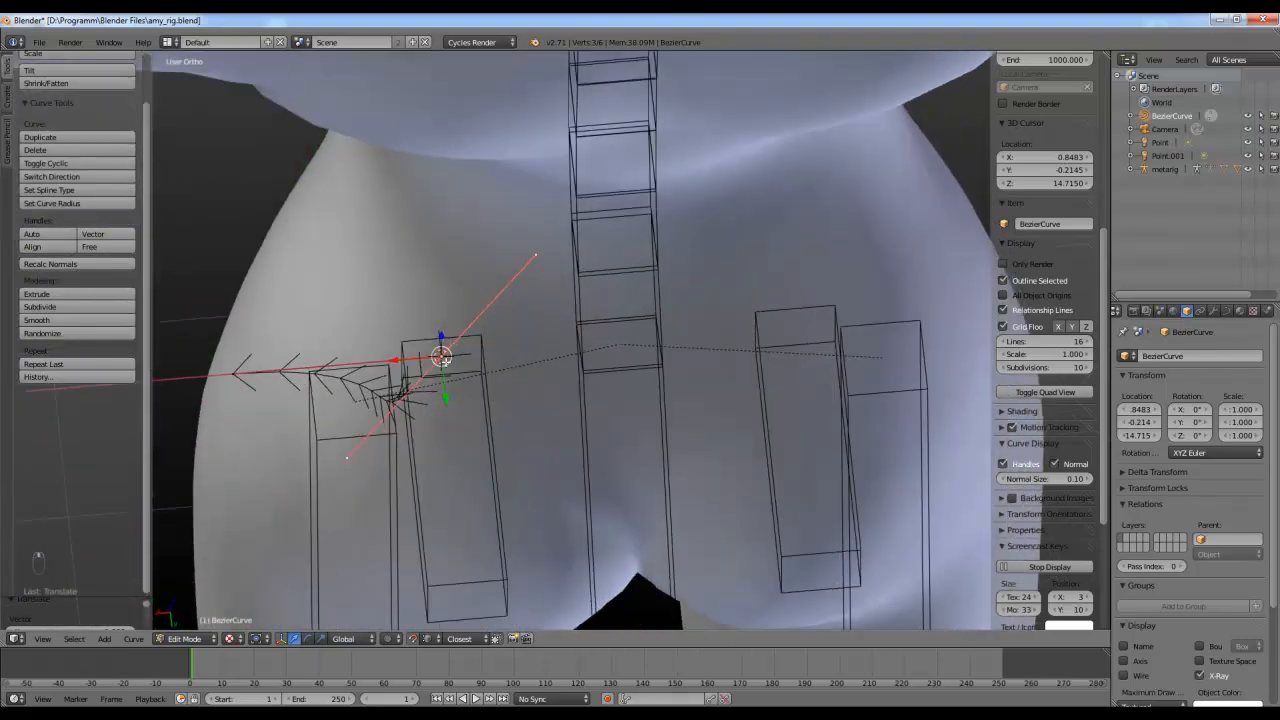
Step: Examine the control point's transform values and the curve's path and spline settings
{"action": "middle_click_drag", "start_coordinate": [481, 420], "coordinate": [529, 366]}
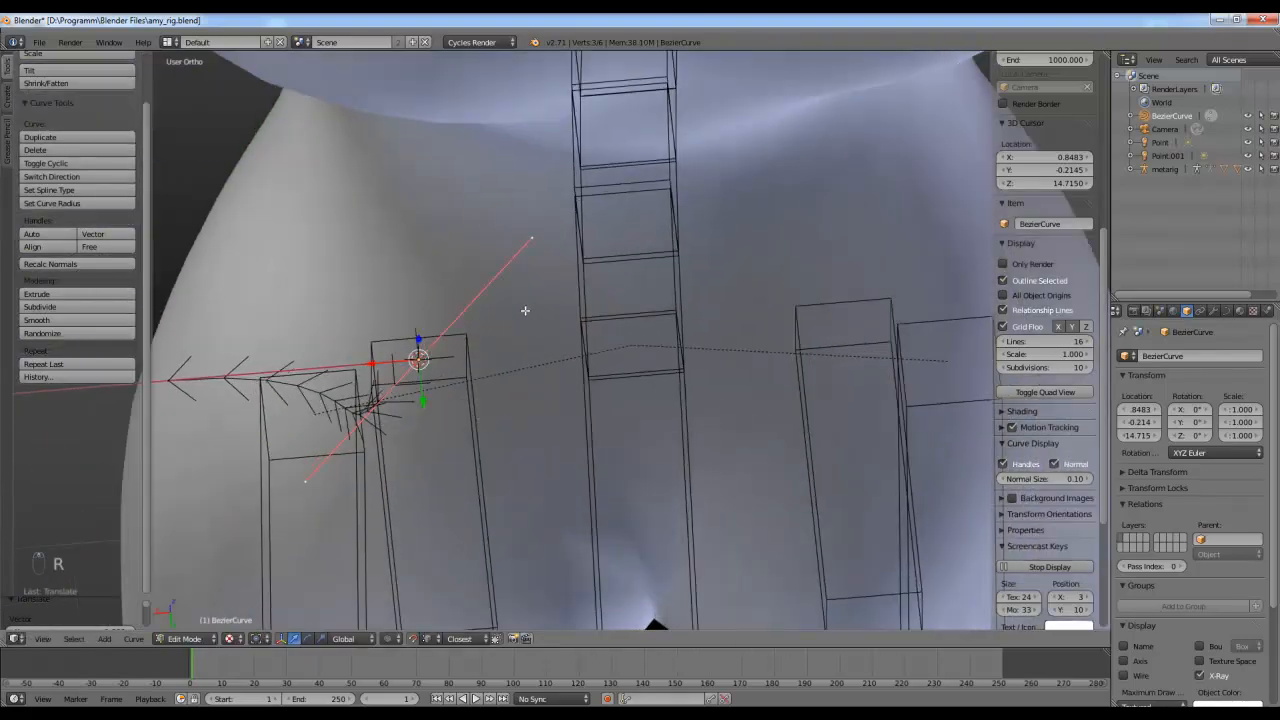
{"action": "scroll", "coordinate": [1041, 203], "scroll_direction": "up", "scroll_amount": 5}
{"action": "scroll", "coordinate": [1041, 187], "scroll_direction": "up", "scroll_amount": 3}
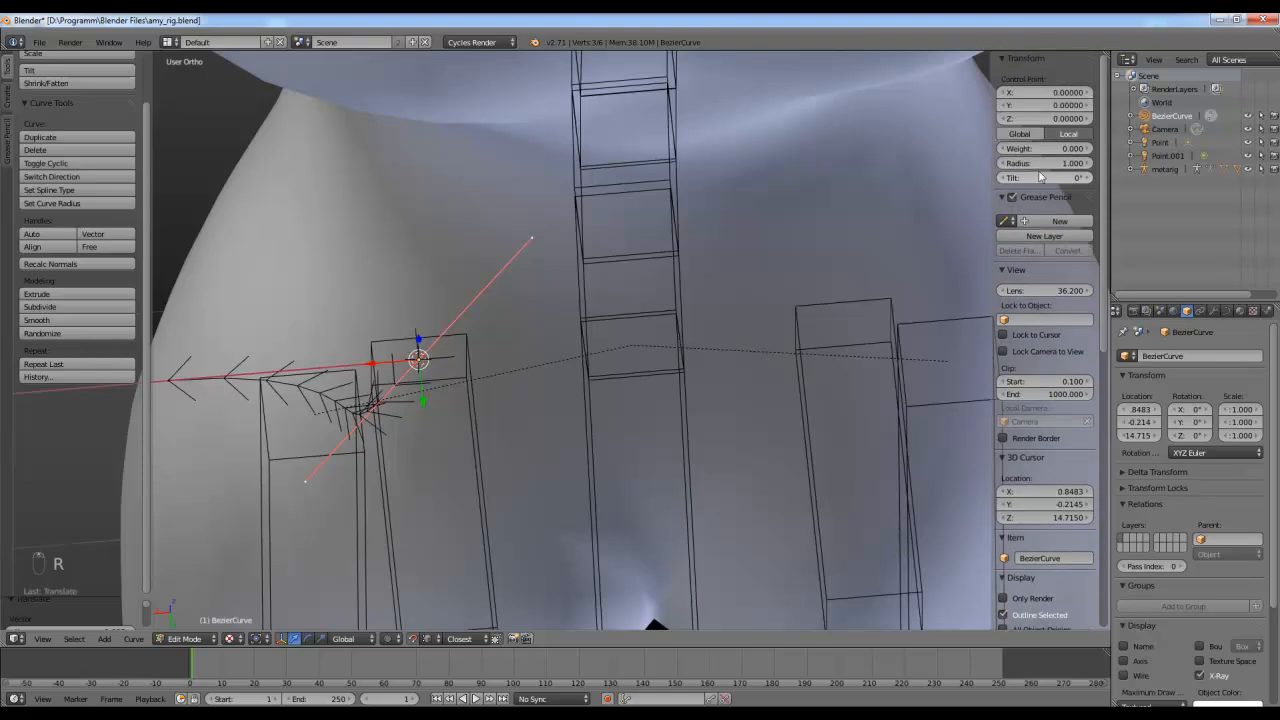
{"action": "scroll", "coordinate": [593, 387], "scroll_direction": "down", "scroll_amount": 4}
{"action": "scroll", "coordinate": [534, 357], "scroll_direction": "up", "scroll_amount": 5}
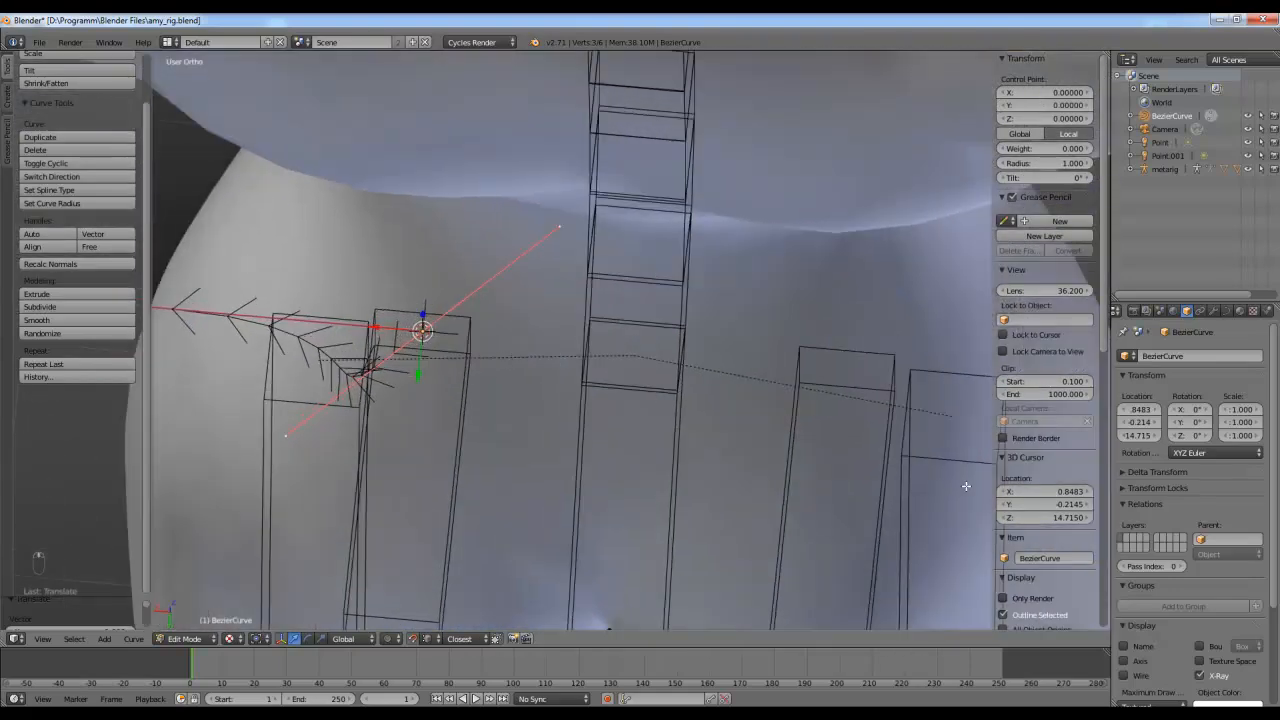
{"action": "left_click", "coordinate": [1227, 311]}
{"action": "scroll", "coordinate": [1153, 493], "scroll_direction": "down", "scroll_amount": 5}
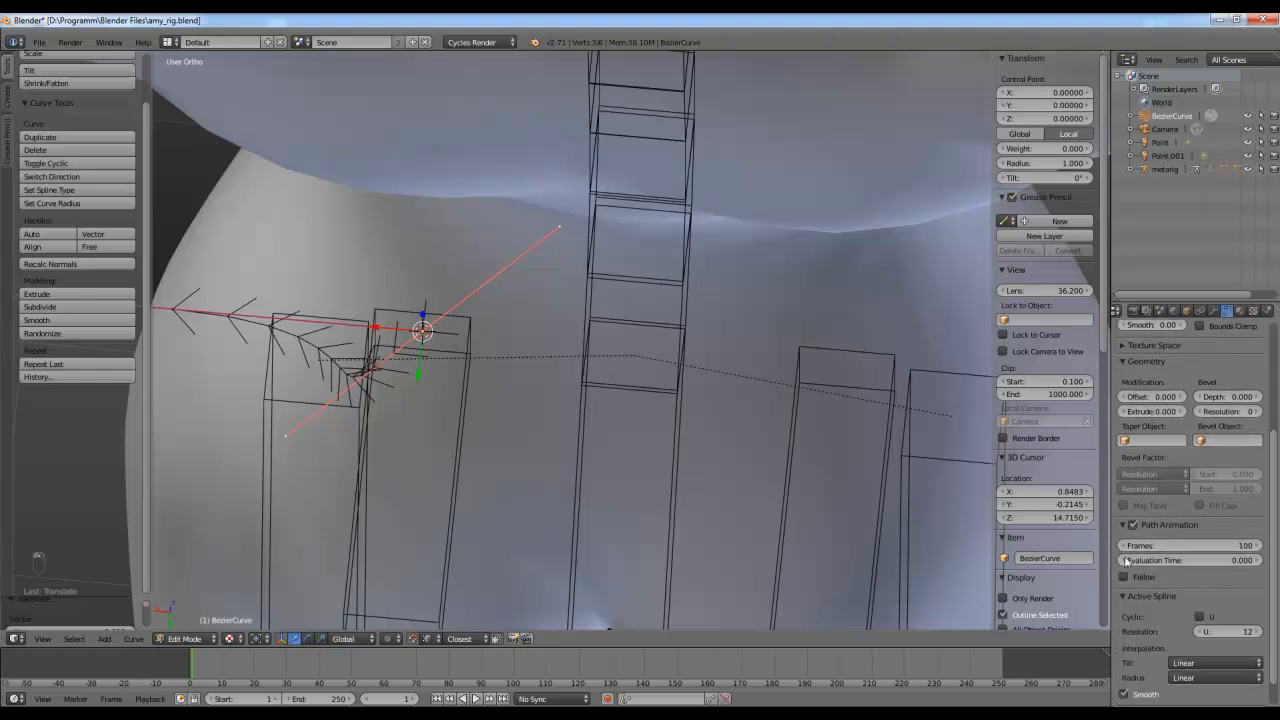
{"action": "scroll", "coordinate": [510, 345], "scroll_direction": "down", "scroll_amount": 3}
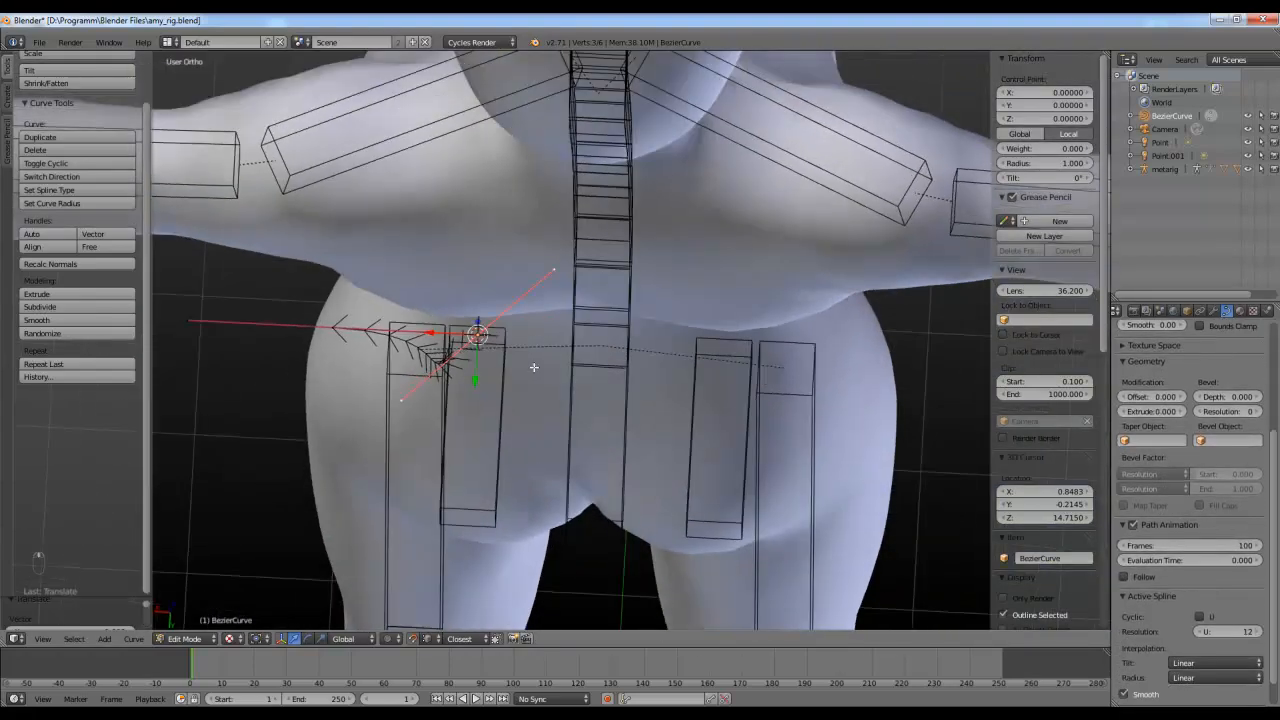
Step: Align the handles of the control point at the 3D cursor along the thigh.L.001 bone
{"action": "key", "text": "r"}
{"action": "right_click", "coordinate": [486, 419]}
{"action": "right_click_drag", "start_coordinate": [398, 404], "coordinate": [480, 337]}
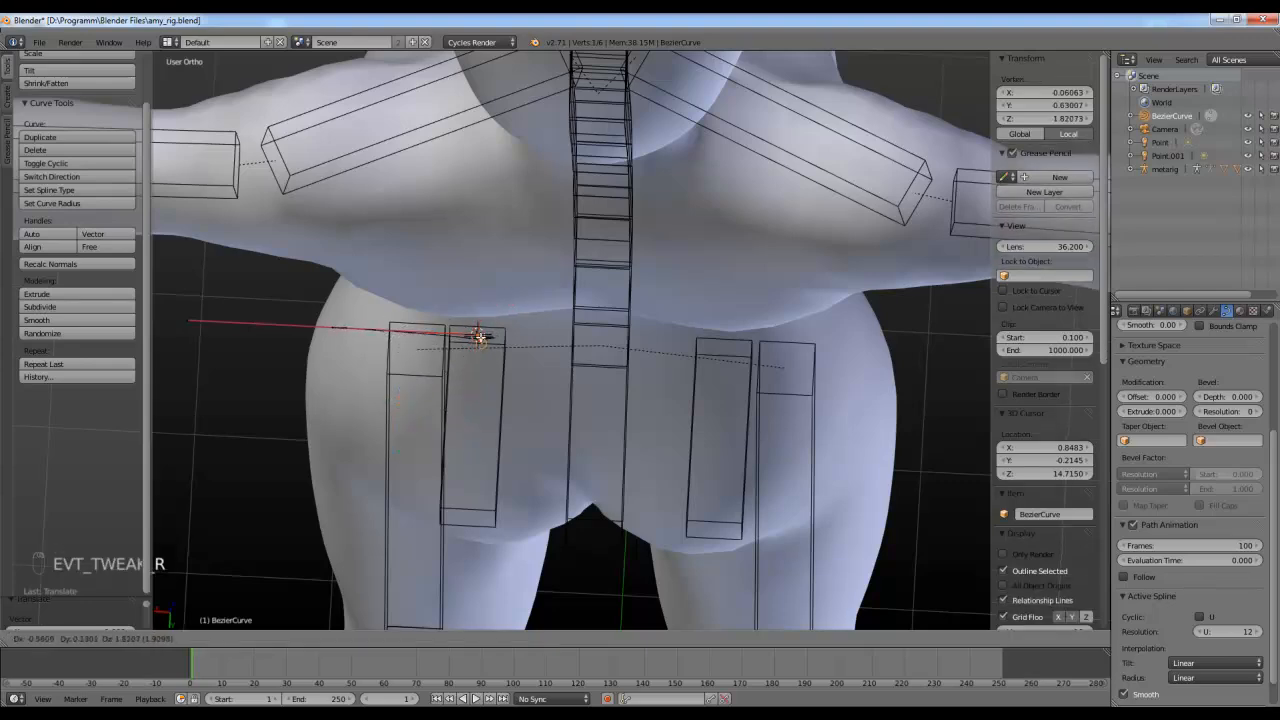
{"action": "right_click", "coordinate": [480, 337]}
{"action": "middle_click_drag", "start_coordinate": [480, 340], "coordinate": [503, 392]}
{"action": "left_click_drag", "start_coordinate": [495, 392], "coordinate": [521, 462]}
Step: Delete the curve's outer control point, keeping only the one at the base of thigh.L.001
{"action": "right_click", "coordinate": [346, 418]}
{"action": "key", "text": "Delete"}
{"action": "left_click", "coordinate": [350, 420]}
{"action": "key", "text": "a"}
Step: Scale down the handles of the remaining control point
{"action": "middle_click_drag", "start_coordinate": [354, 423], "coordinate": [791, 418]}
{"action": "key", "text": "s"}
{"action": "right_click", "coordinate": [573, 395]}
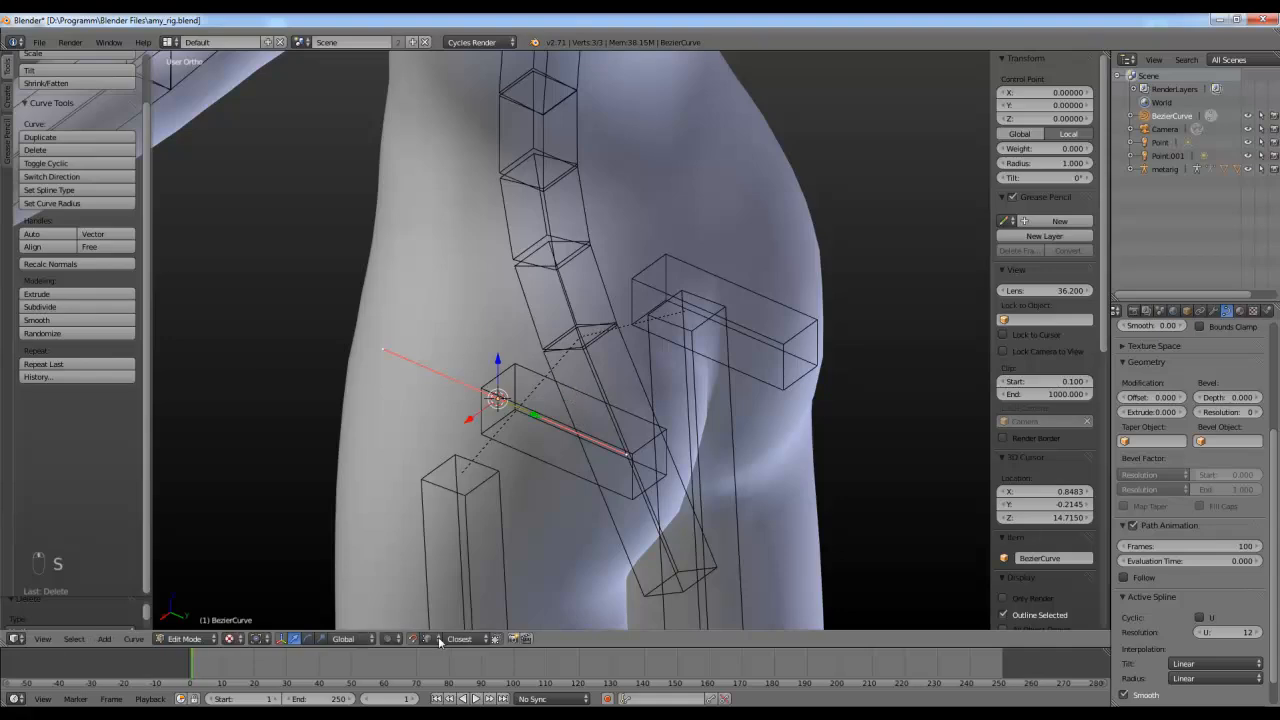
{"action": "key", "text": "s"}
{"action": "left_click", "coordinate": [537, 371]}
{"action": "middle_click_drag", "start_coordinate": [537, 371], "coordinate": [567, 451]}
{"action": "key", "text": "Tab"}
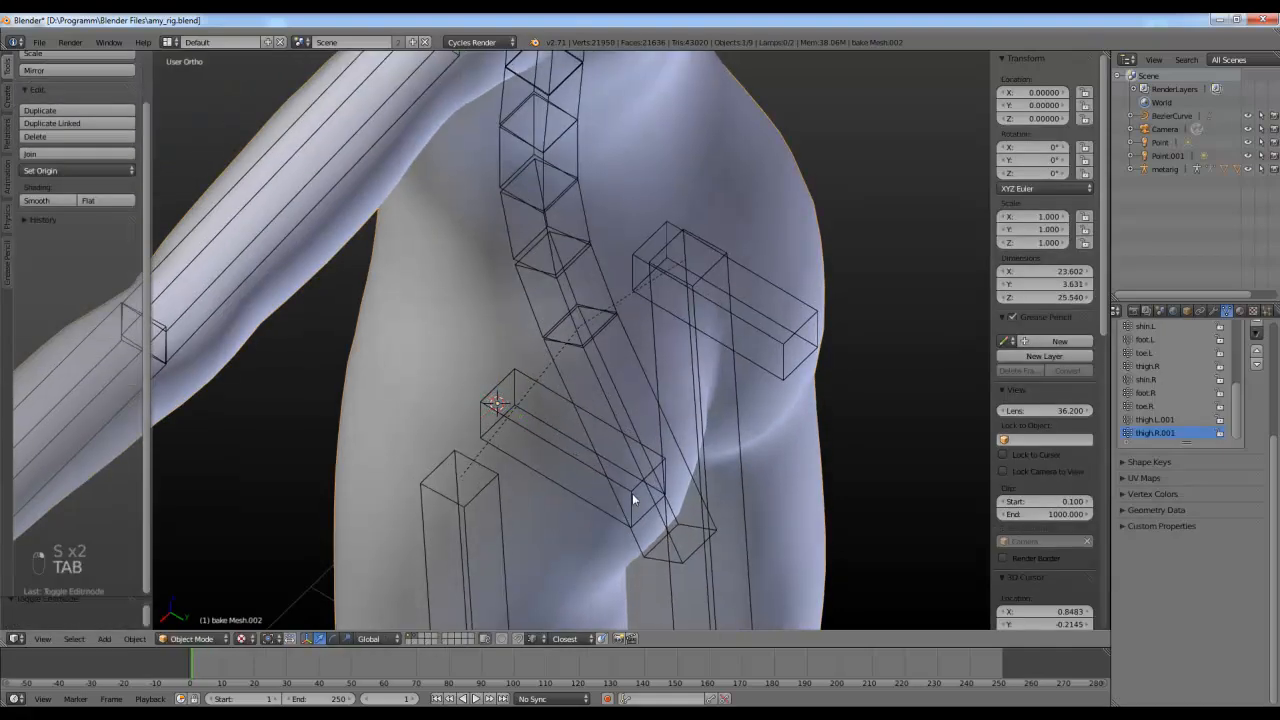
{"action": "right_click", "coordinate": [632, 493]}
{"action": "middle_click_drag", "start_coordinate": [631, 492], "coordinate": [601, 495]}
{"action": "key", "text": "Tab"}
{"action": "key", "text": "Tab"}
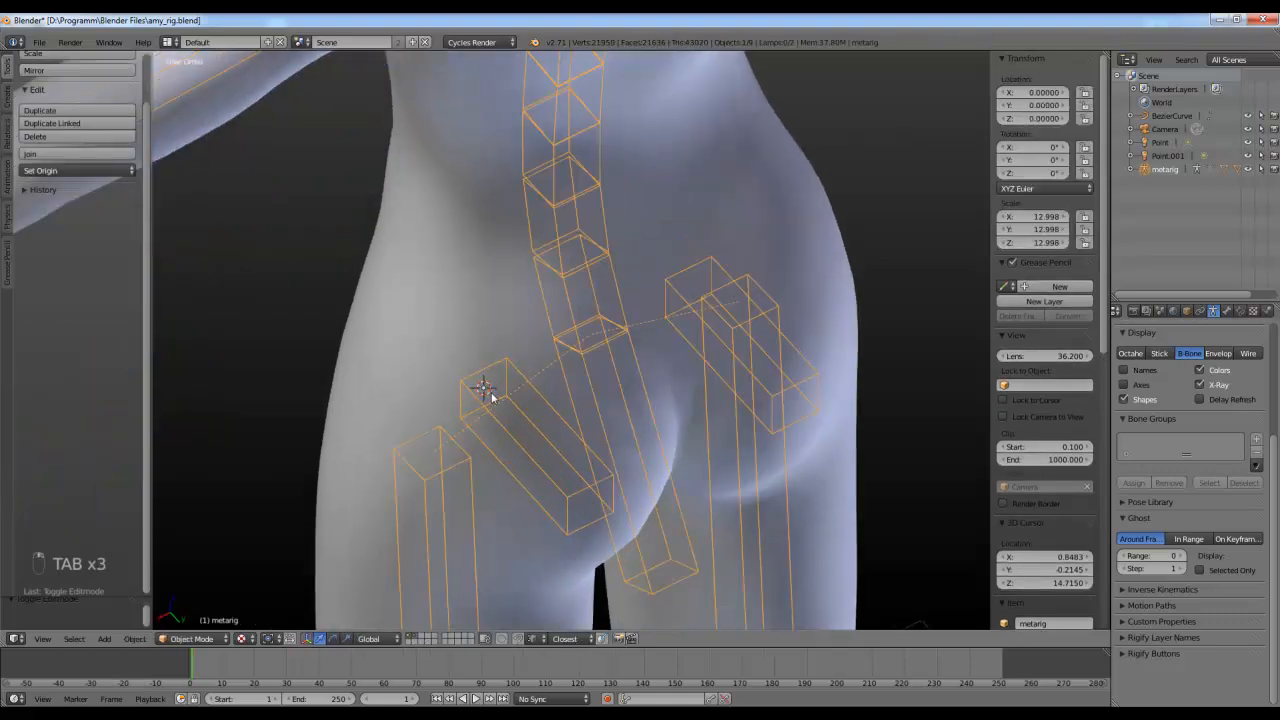
{"action": "right_click", "coordinate": [486, 392]}
{"action": "right_click", "coordinate": [487, 395]}
{"action": "mouse_move", "coordinate": [533, 400]}
{"action": "middle_mouse_down"}
{"action": "mouse_move", "coordinate": [540, 417]}
{"action": "mouse_move", "coordinate": [547, 402]}
{"action": "middle_mouse_up"}
{"action": "key", "text": "e"}
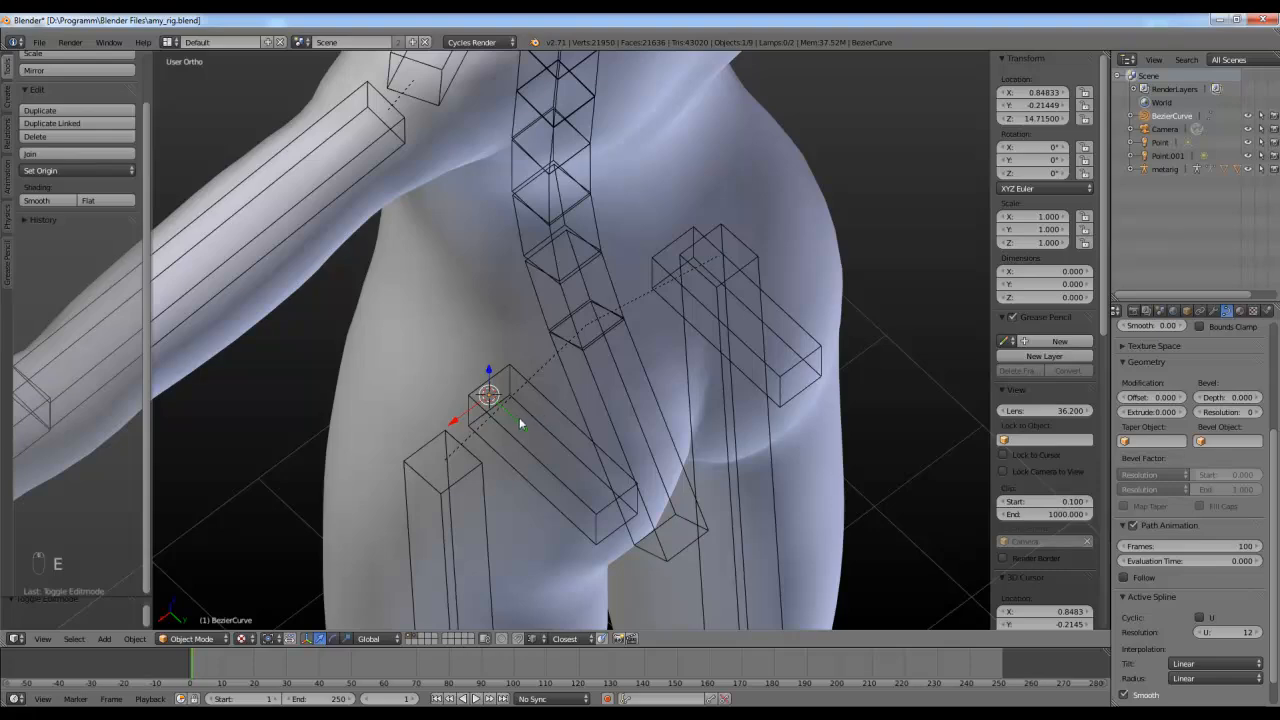
{"action": "key", "text": "Tab"}
Step: Extrude the curve's control point along Y to the tip of the thigh.L.001 bone
{"action": "key", "text": "e"}
{"action": "key", "text": "Escape"}
{"action": "key", "text": "e"}
{"action": "left_click", "coordinate": [615, 510]}
{"action": "middle_click_drag", "start_coordinate": [615, 510], "coordinate": [744, 405]}
{"action": "left_click_drag", "start_coordinate": [747, 382], "coordinate": [741, 382]}
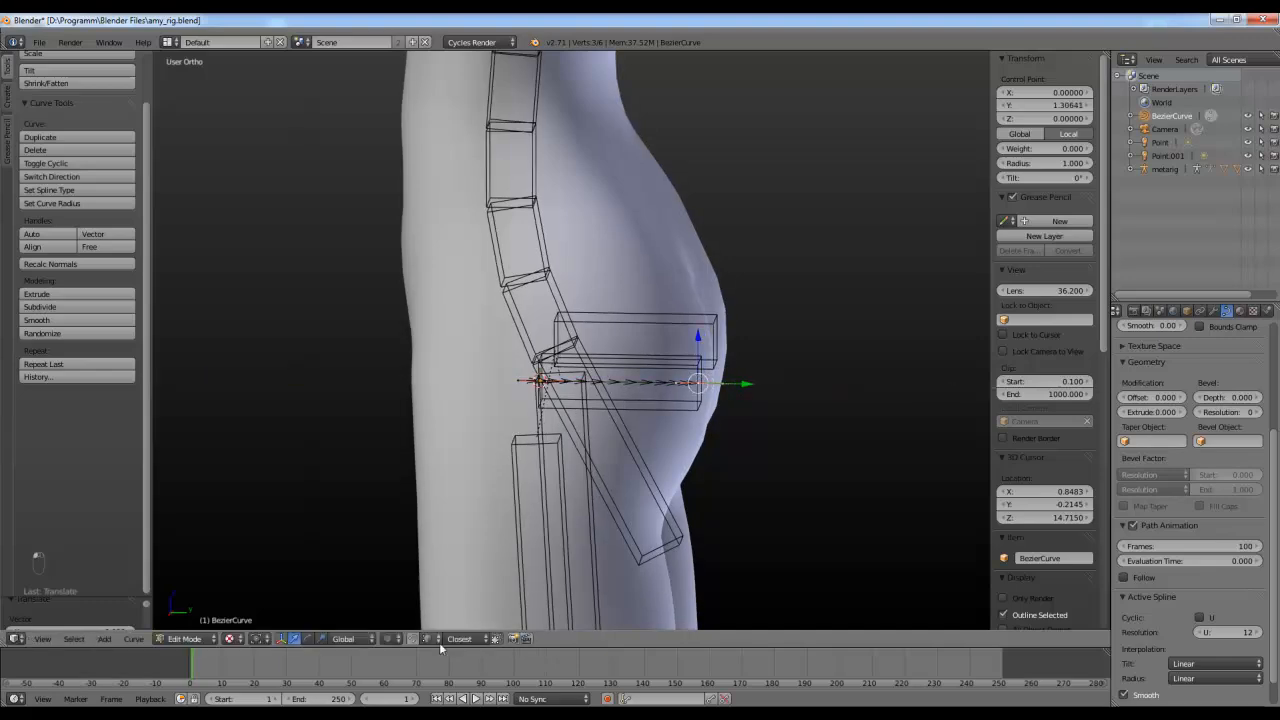
{"action": "scroll", "coordinate": [745, 438], "scroll_direction": "up", "scroll_amount": 2}
{"action": "key", "text": "g"}
{"action": "right_click", "coordinate": [755, 407]}
{"action": "middle_click_drag", "start_coordinate": [812, 402], "coordinate": [745, 453]}
{"action": "mouse_move", "coordinate": [691, 434]}
{"action": "left_mouse_down"}
{"action": "mouse_move", "coordinate": [694, 450]}
{"action": "mouse_move", "coordinate": [692, 437]}
{"action": "left_mouse_up"}
{"action": "middle_click_drag", "start_coordinate": [739, 478], "coordinate": [500, 402]}
{"action": "scroll", "coordinate": [560, 468], "scroll_direction": "down", "scroll_amount": 1}
Step: Add a plane mesh at the base of the thigh.L.001 bone with one corner at the 3D cursor
{"action": "key", "text": "Tab"}
{"action": "key", "text": "shift+a"}
{"action": "mouse_move", "coordinate": [499, 399]}
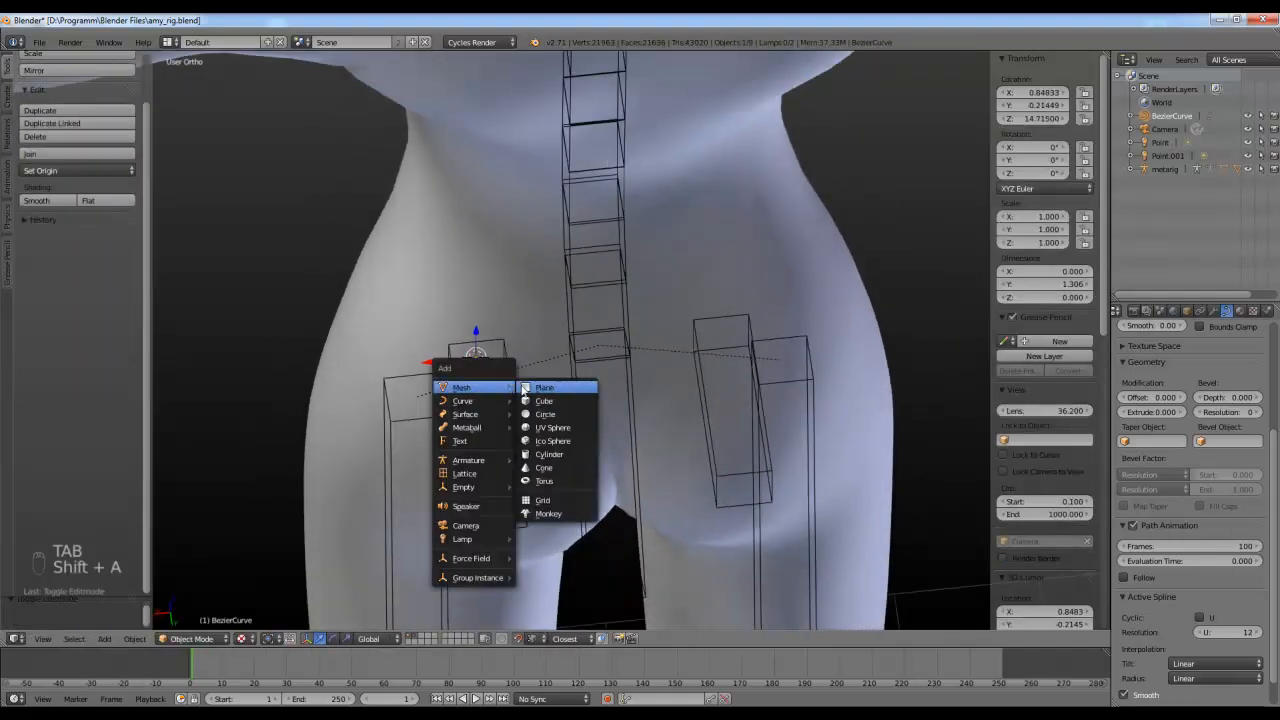
{"action": "left_click", "coordinate": [550, 390]}
{"action": "middle_click_drag", "start_coordinate": [550, 401], "coordinate": [446, 396]}
{"action": "right_click_drag", "start_coordinate": [356, 346], "coordinate": [494, 375]}
{"action": "middle_click_drag", "start_coordinate": [494, 375], "coordinate": [533, 340]}
{"action": "middle_click_drag", "start_coordinate": [493, 390], "coordinate": [590, 326]}
{"action": "key", "text": "s"}
{"action": "right_click", "coordinate": [689, 350]}
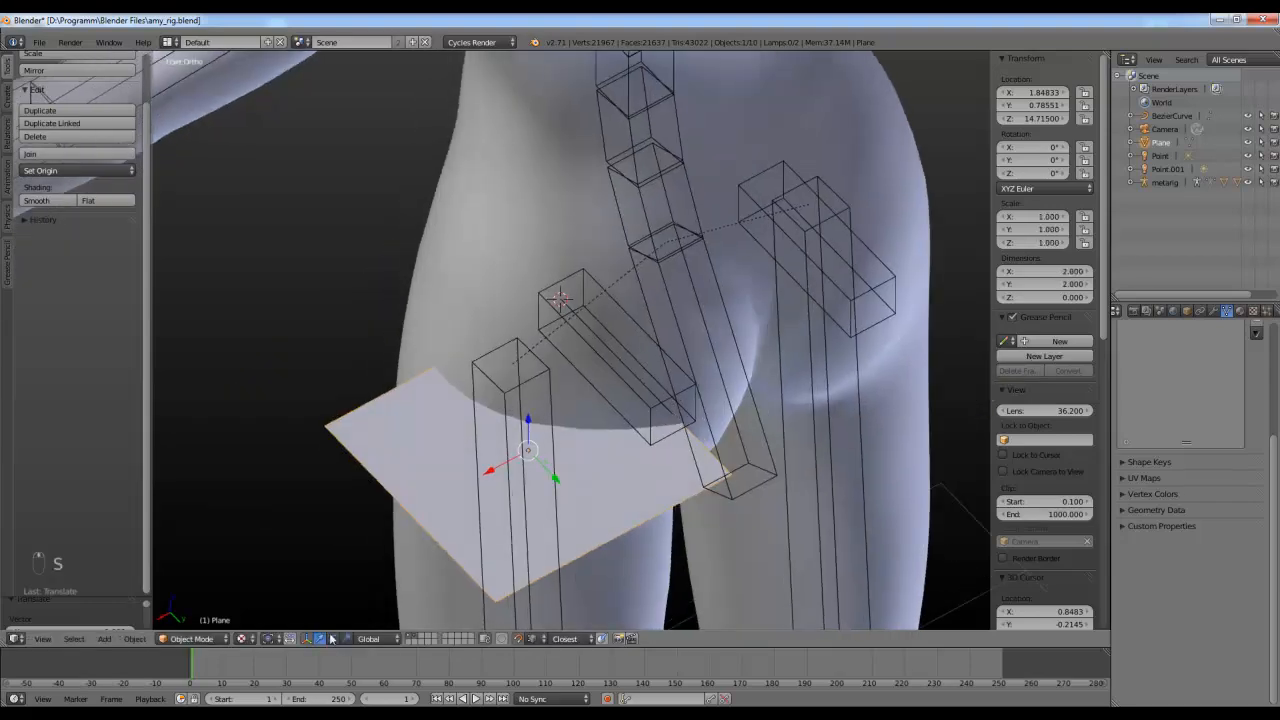
{"action": "key", "text": "s"}
{"action": "right_click", "coordinate": [692, 407]}
{"action": "middle_click_drag", "start_coordinate": [692, 407], "coordinate": [603, 453]}
Step: Delete three of the plane's edges, keeping only the one running along the thigh.L.001 bone
{"action": "key", "text": "Tab"}
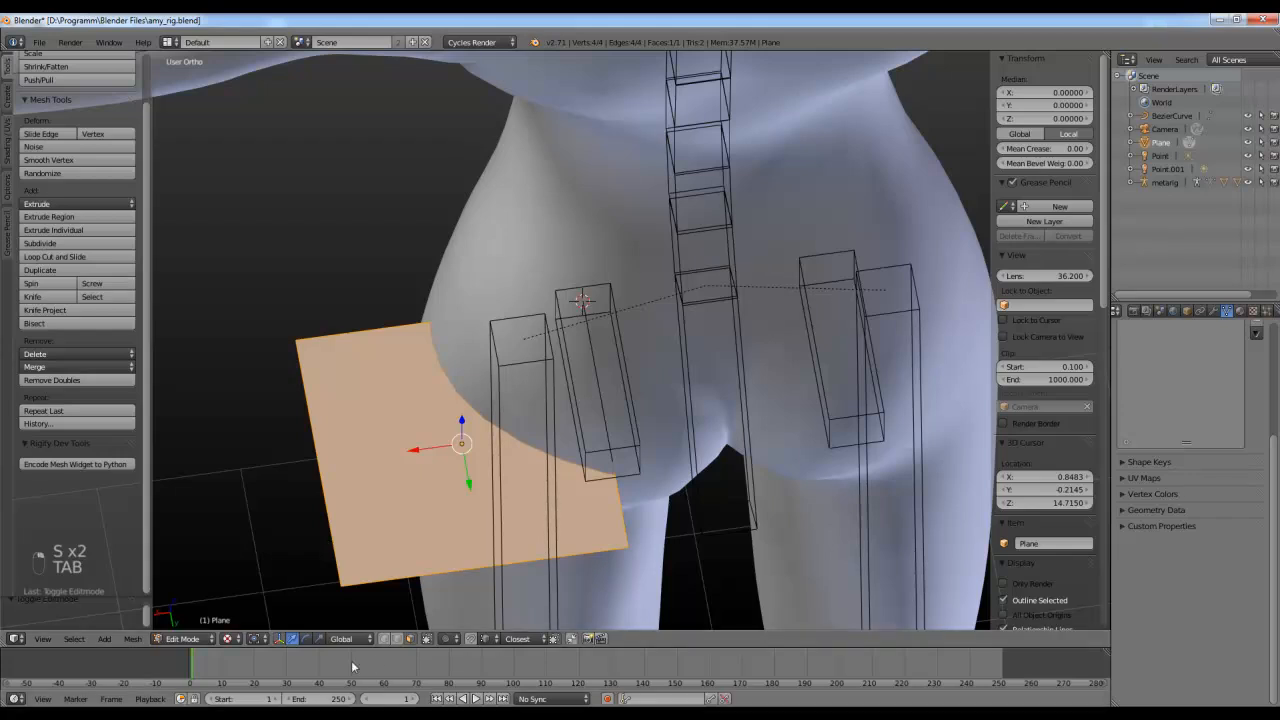
{"action": "right_click", "coordinate": [315, 462]}
{"action": "right_click", "coordinate": [393, 560], "text": "shift"}
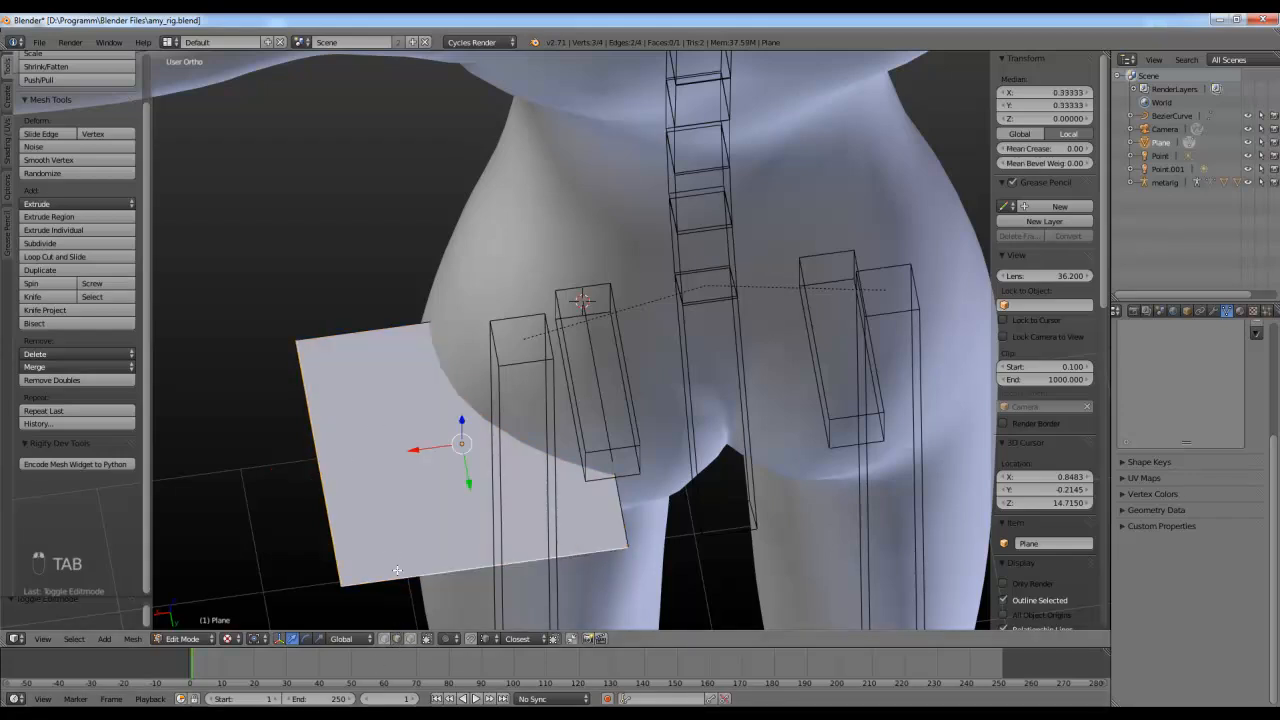
{"action": "right_click", "coordinate": [355, 336], "text": "shift"}
{"action": "key", "text": "Delete"}
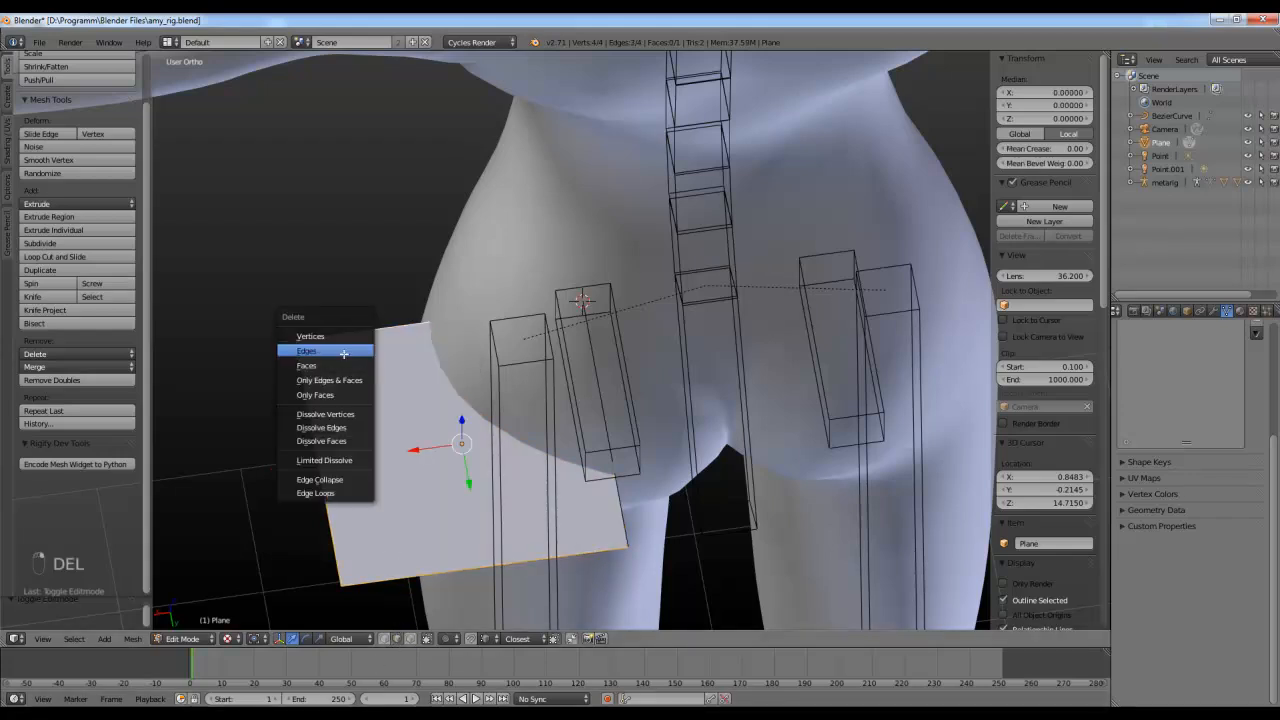
{"action": "left_click", "coordinate": [350, 360]}
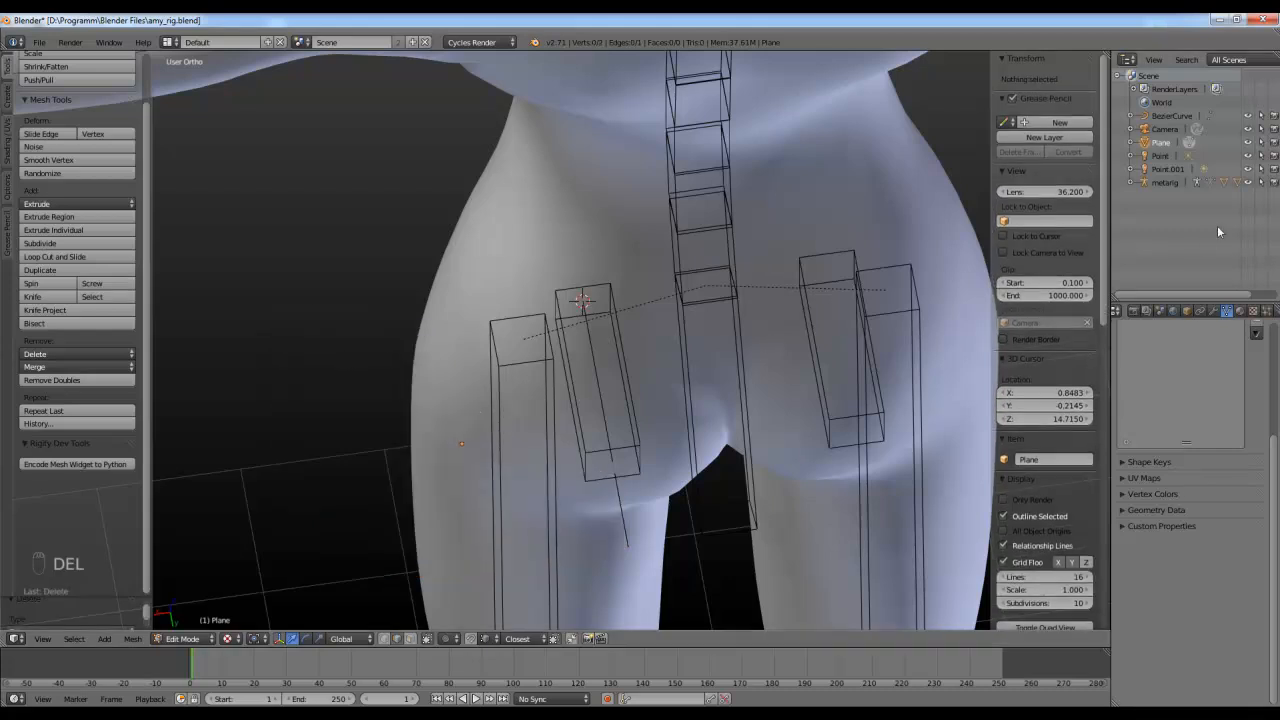
Step: Enable X-Ray display for the plane object
{"action": "left_click", "coordinate": [1213, 311]}
{"action": "left_click", "coordinate": [1188, 311]}
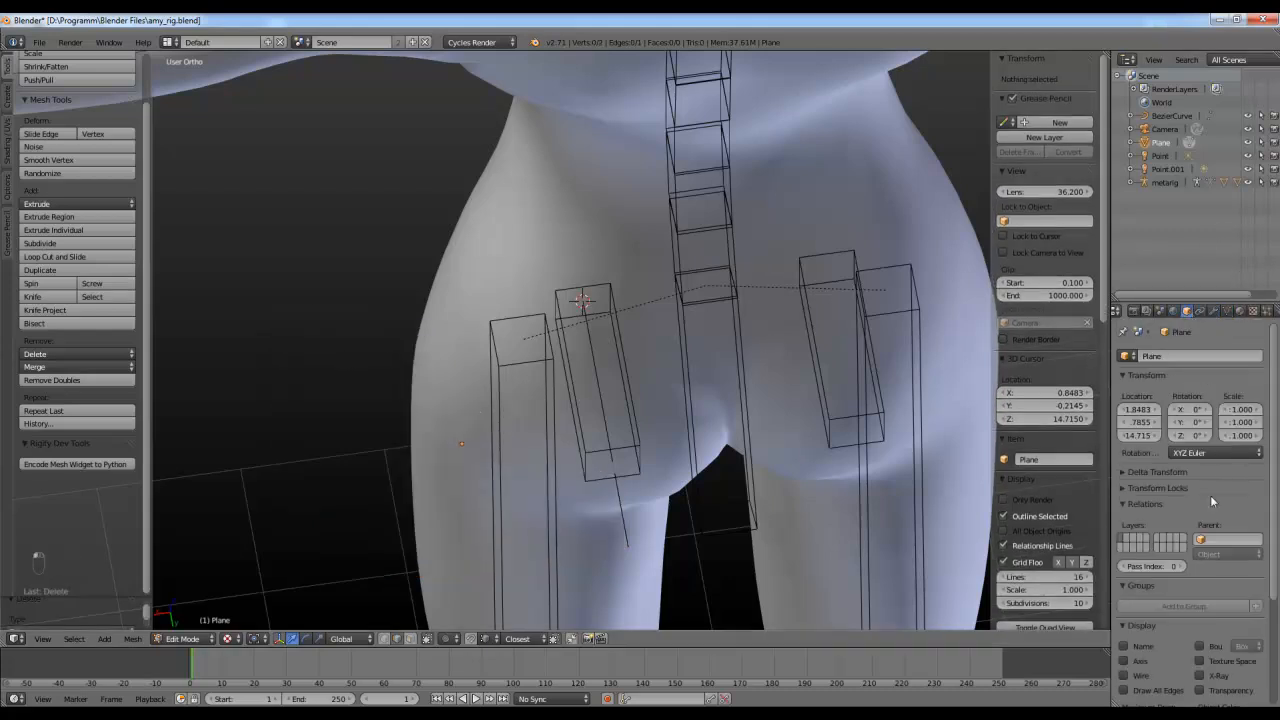
{"action": "left_click", "coordinate": [1200, 676]}
{"action": "middle_click_drag", "start_coordinate": [679, 353], "coordinate": [734, 362]}
Step: Shorten the remaining edge along Y so its outer end lies at the tip of the thigh.L.001 bone
{"action": "right_click", "coordinate": [760, 369]}
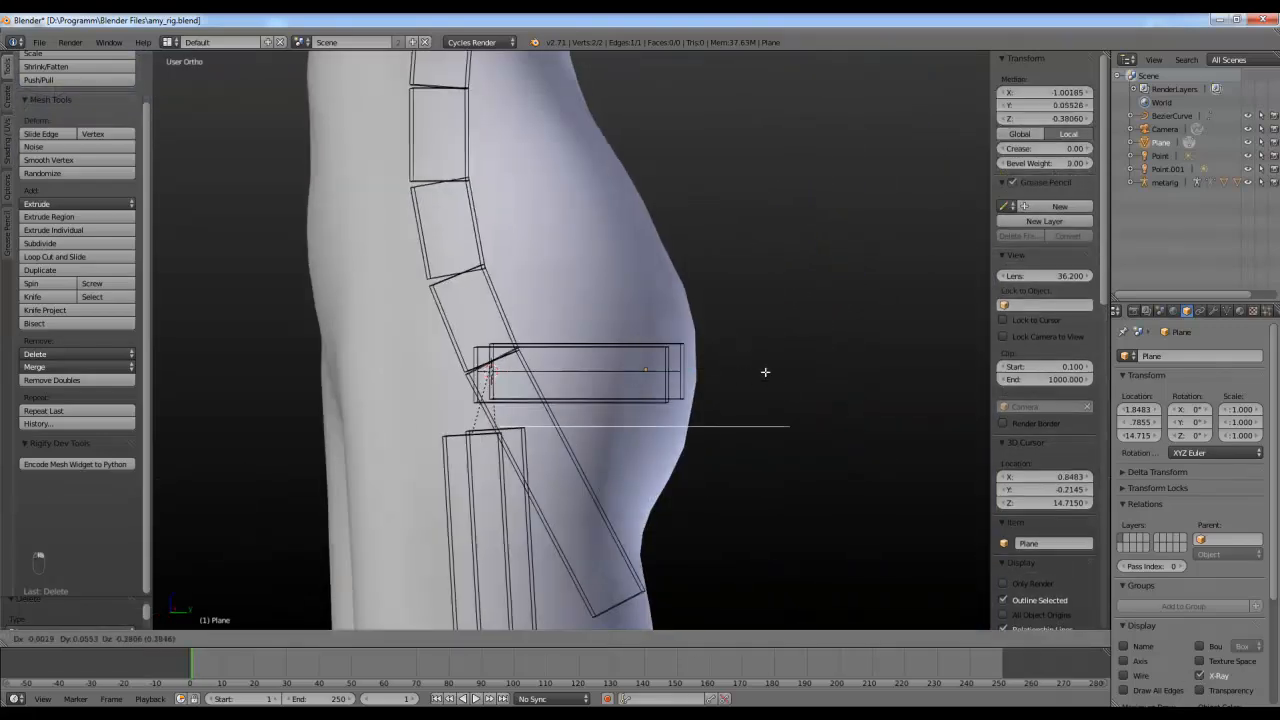
{"action": "scroll", "coordinate": [548, 448], "scroll_direction": "up", "scroll_amount": 2}
{"action": "middle_click_drag", "start_coordinate": [604, 390], "coordinate": [776, 460]}
{"action": "right_click", "coordinate": [806, 474]}
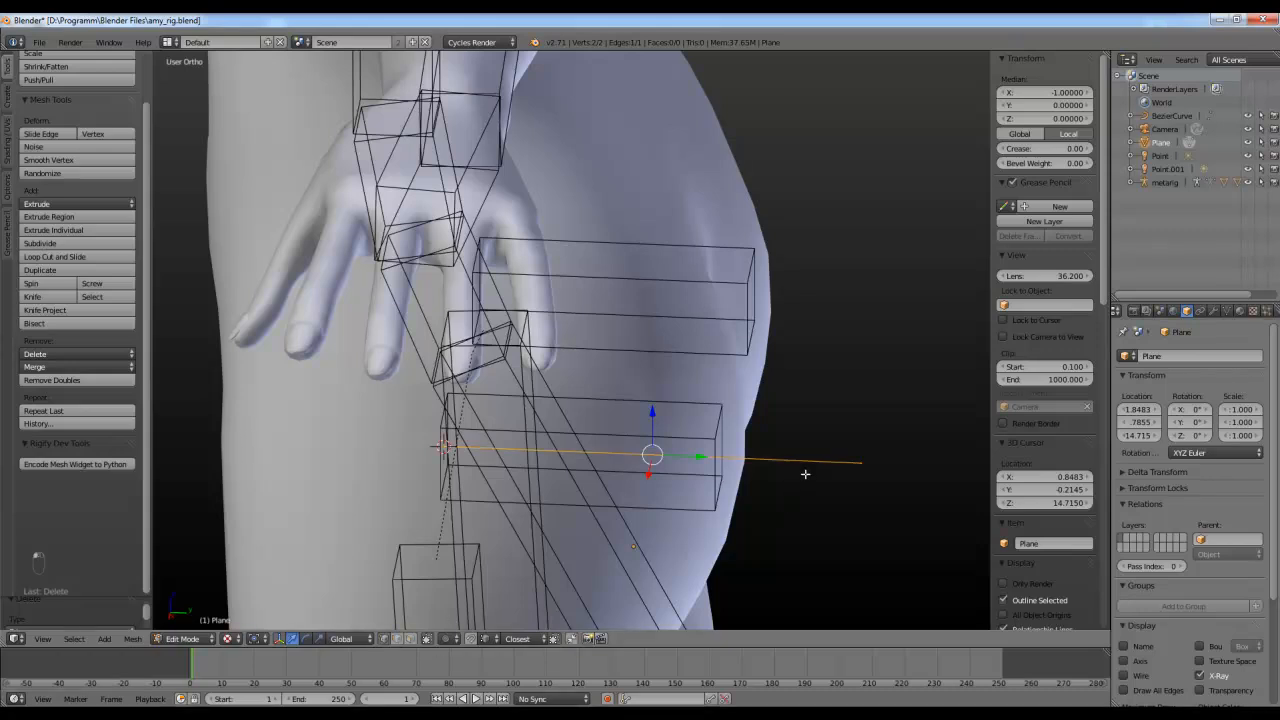
{"action": "key", "text": "g"}
{"action": "key", "text": "y"}
{"action": "left_click", "coordinate": [757, 460]}
{"action": "key", "text": "g"}
{"action": "key", "text": "y"}
{"action": "left_click", "coordinate": [766, 460]}
{"action": "key", "text": "Tab"}
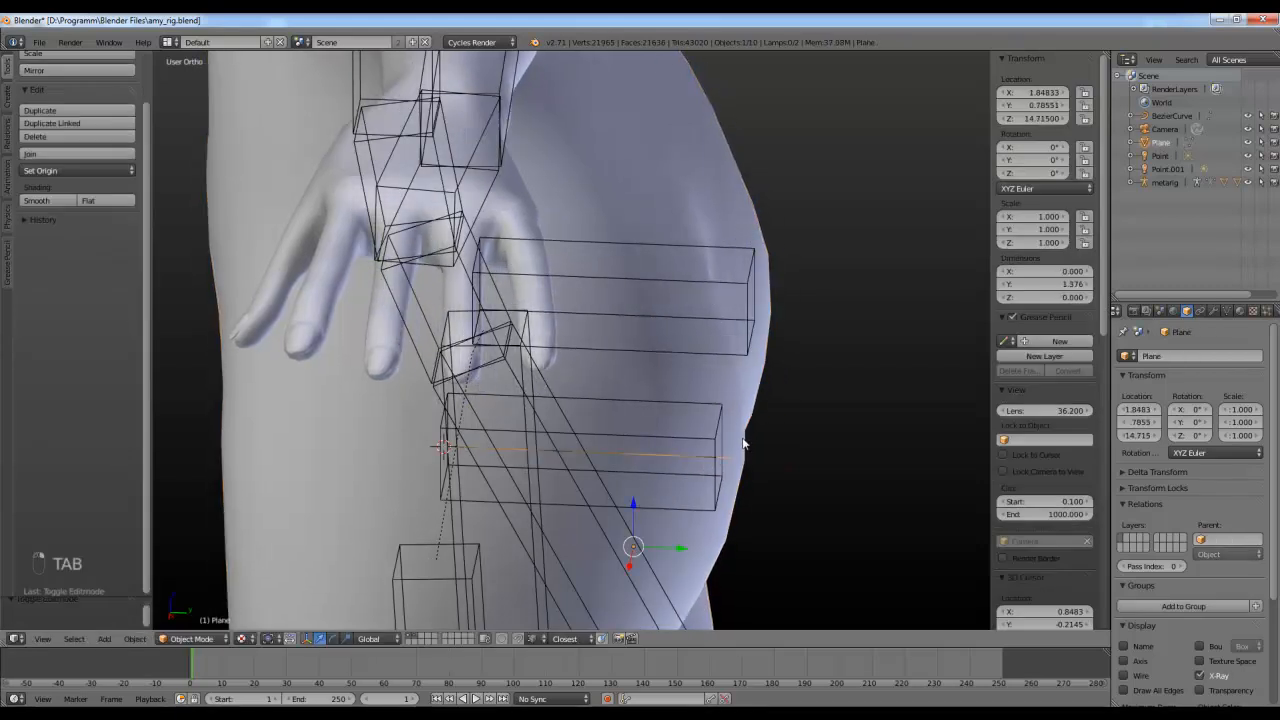
Step: Convert the plane's edge from mesh to curve and select its outer control point
{"action": "key", "text": "alt+c"}
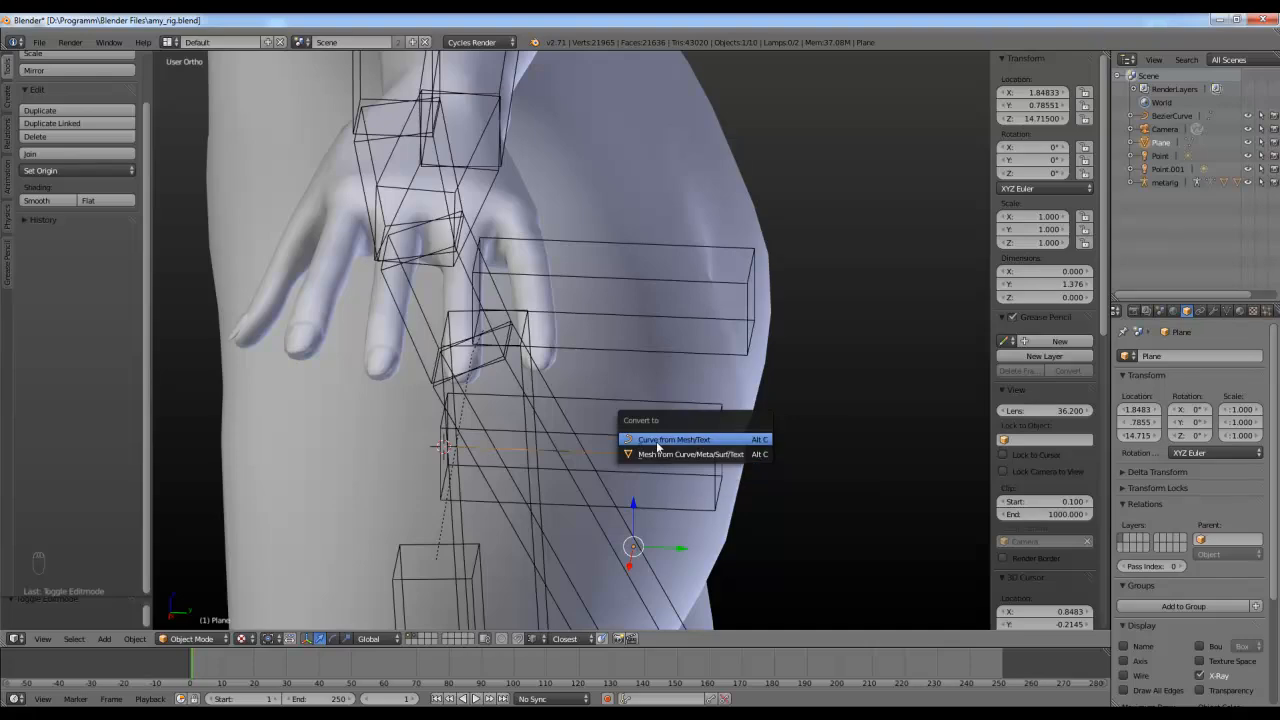
{"action": "key", "text": "Tab"}
{"action": "middle_click_drag", "start_coordinate": [708, 400], "coordinate": [676, 408]}
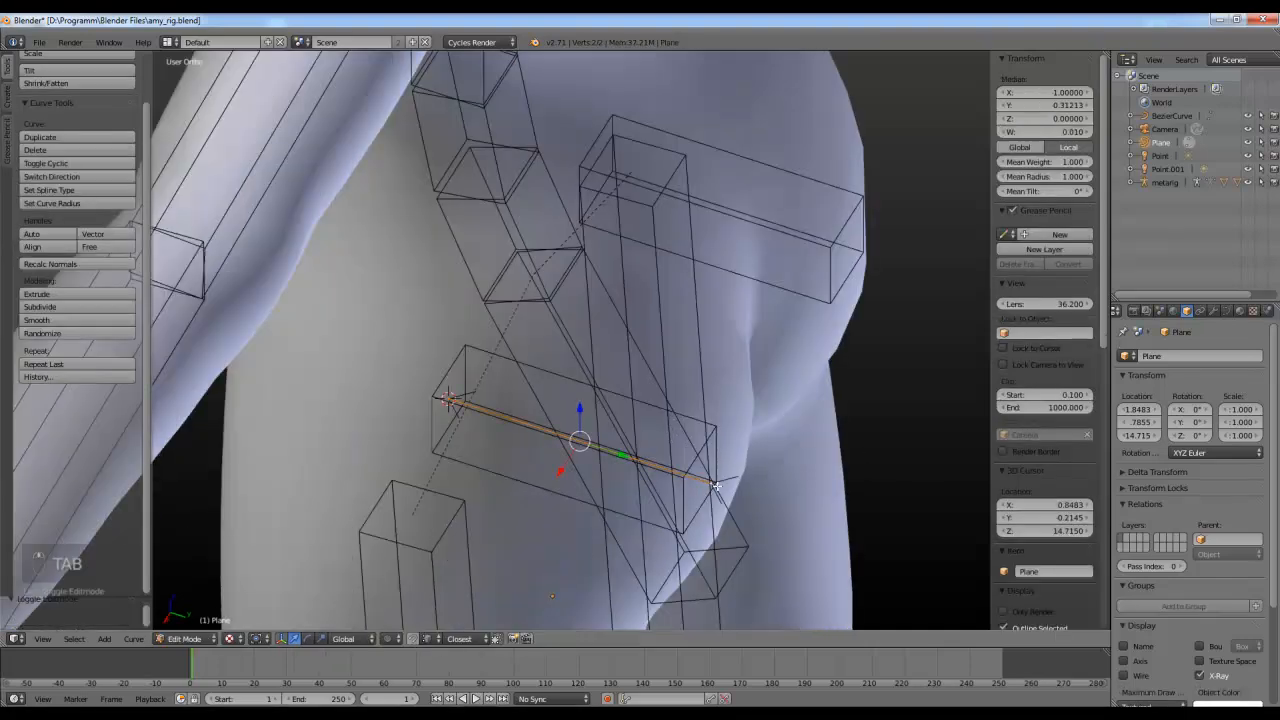
{"action": "right_click", "coordinate": [715, 487]}
{"action": "key", "text": "g"}
{"action": "right_click", "coordinate": [567, 433]}
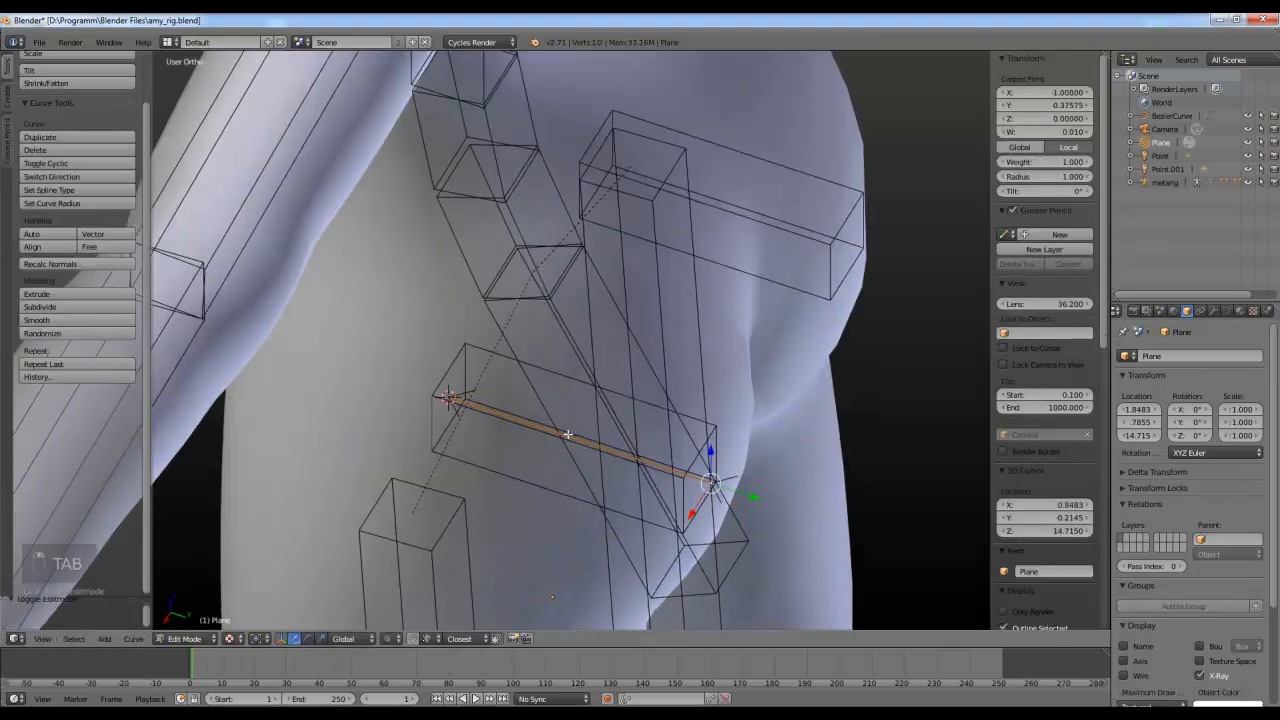
Step: Delete the curve that was converted from the plane
{"action": "key", "text": "Tab"}
{"action": "middle_click_drag", "start_coordinate": [567, 433], "coordinate": [607, 434]}
{"action": "key", "text": "Delete"}
{"action": "left_click", "coordinate": [605, 423]}
Step: Duplicate BezierCurve and move the copy along X onto the matching buttock bone on the opposite side, at X -0.848
{"action": "right_click_drag", "start_coordinate": [598, 436], "coordinate": [630, 387]}
{"action": "right_click", "coordinate": [613, 451]}
{"action": "right_click", "coordinate": [630, 388]}
{"action": "middle_click_drag", "start_coordinate": [630, 388], "coordinate": [577, 445]}
{"action": "scroll", "coordinate": [660, 364], "scroll_direction": "down", "scroll_amount": 3}
{"action": "scroll", "coordinate": [603, 427], "scroll_direction": "down", "scroll_amount": 3}
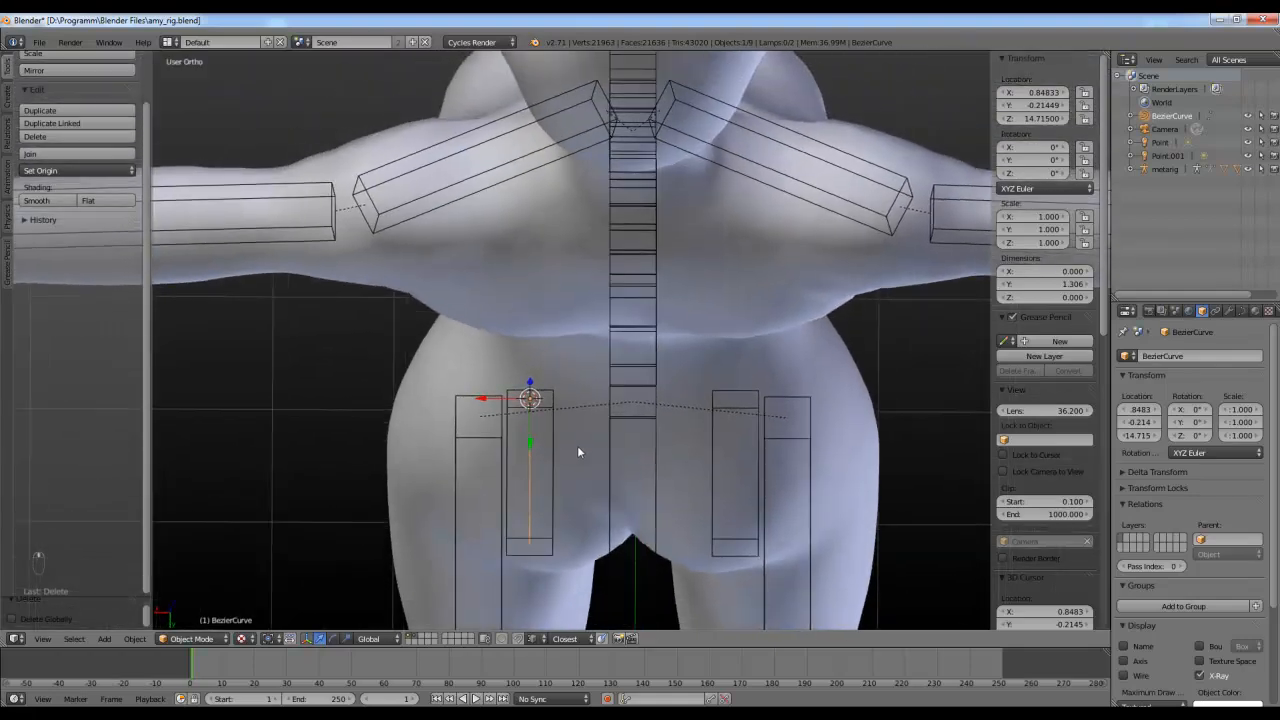
{"action": "key", "text": "shift+d"}
{"action": "right_click", "coordinate": [560, 496]}
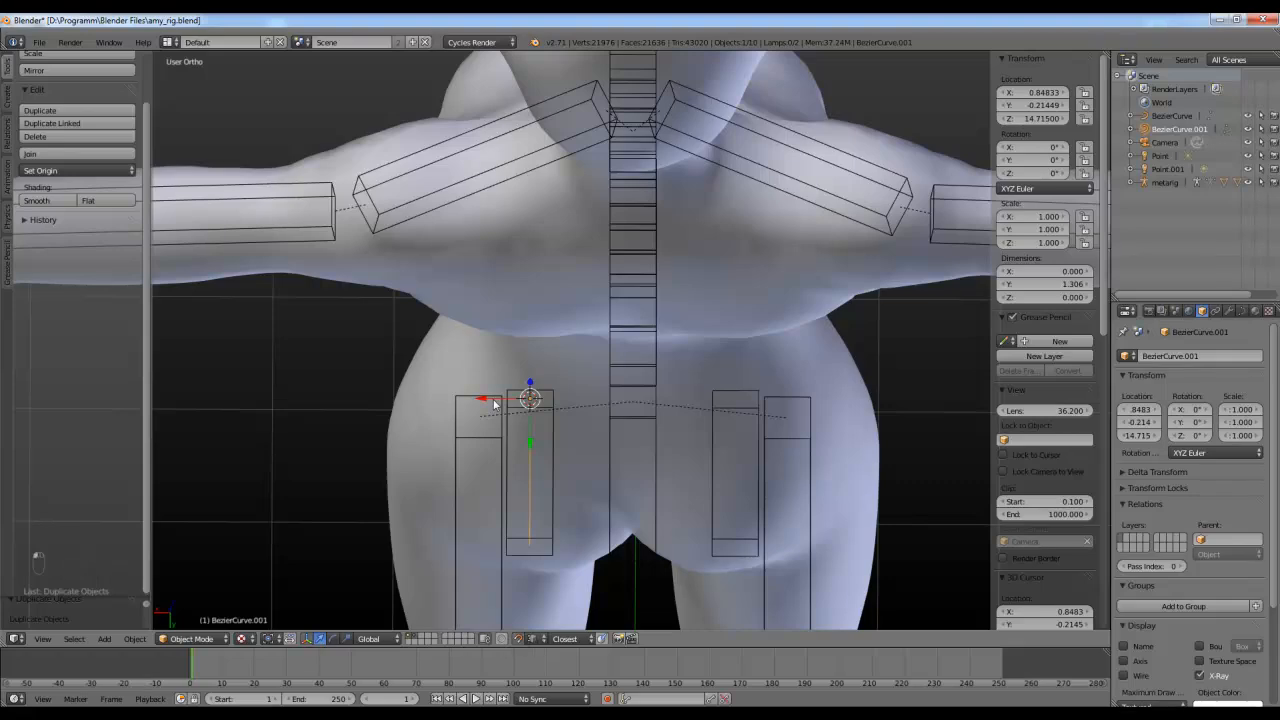
{"action": "key", "text": "g"}
{"action": "key", "text": "x"}
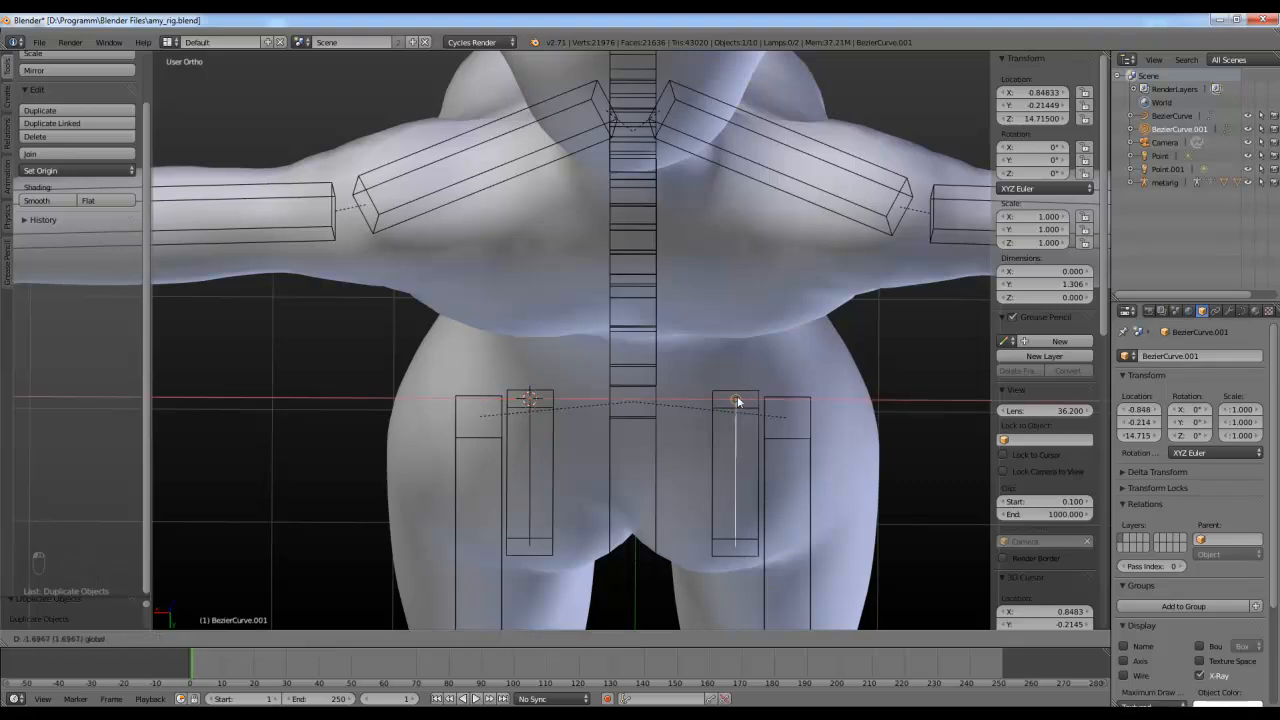
{"action": "left_click", "coordinate": [737, 395]}
Step: Rename the duplicated curve as curve_R_buttock
{"action": "middle_click_drag", "start_coordinate": [737, 395], "coordinate": [831, 360]}
{"action": "double_click", "coordinate": [1166, 130]}
{"action": "key", "text": "BackSpace"}
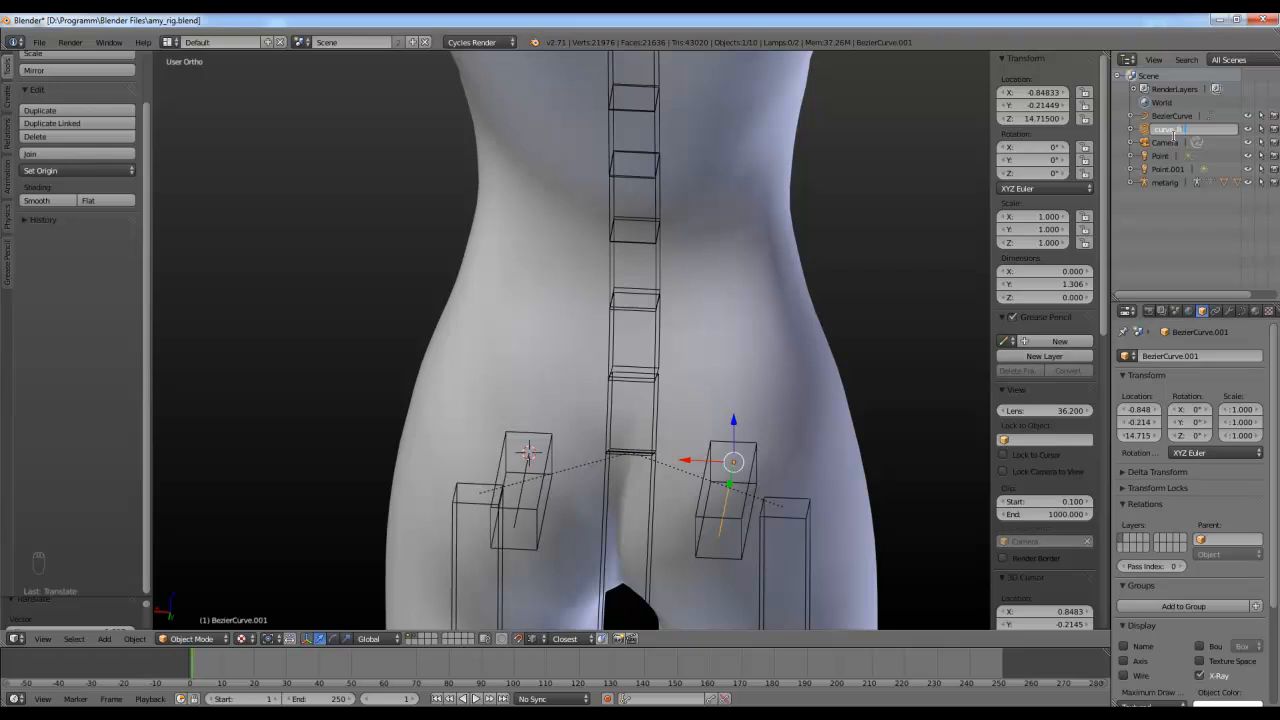
{"action": "key", "text": "Return"}
Step: Rename the original BezierCurve as curve_L_buttock
{"action": "middle_click_drag", "start_coordinate": [322, 352], "coordinate": [395, 420]}
{"action": "scroll", "coordinate": [450, 470], "scroll_direction": "up", "scroll_amount": 2}
{"action": "right_click", "coordinate": [532, 545]}
{"action": "right_click", "coordinate": [532, 545]}
{"action": "middle_click_drag", "start_coordinate": [812, 286], "coordinate": [792, 248]}
{"action": "middle_click_drag", "start_coordinate": [625, 300], "coordinate": [579, 483]}
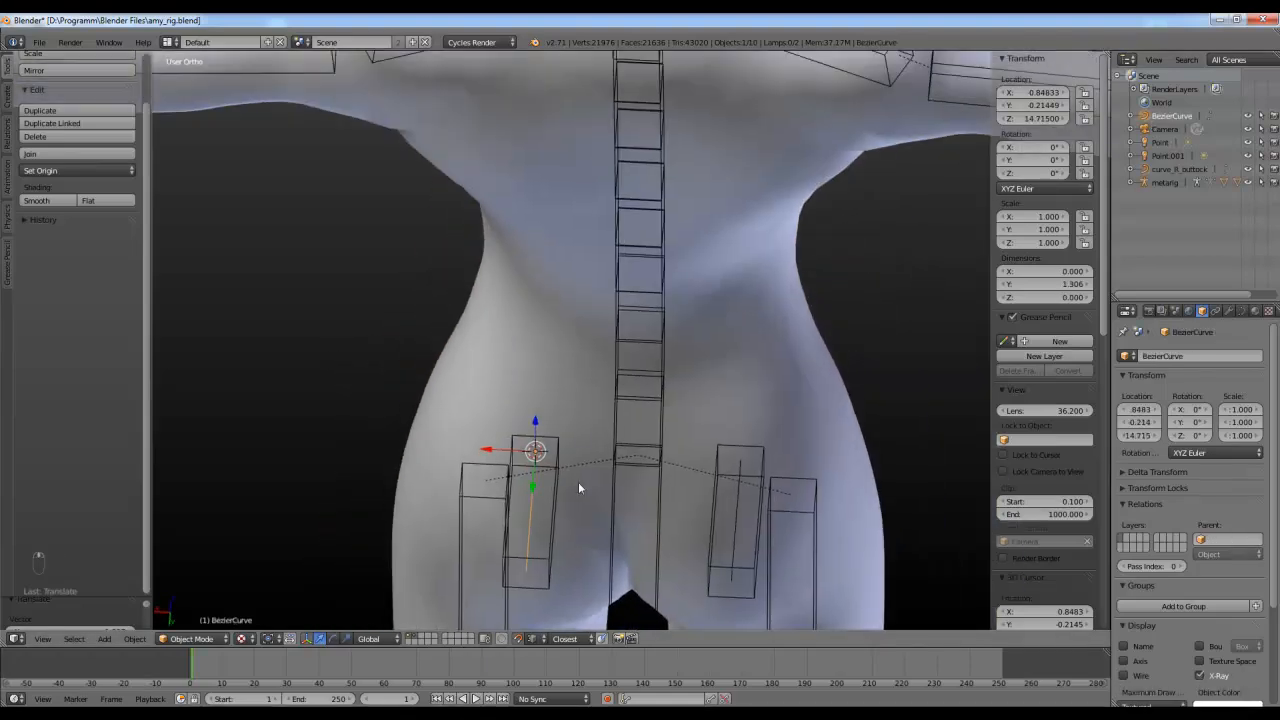
{"action": "double_click", "coordinate": [1174, 117]}
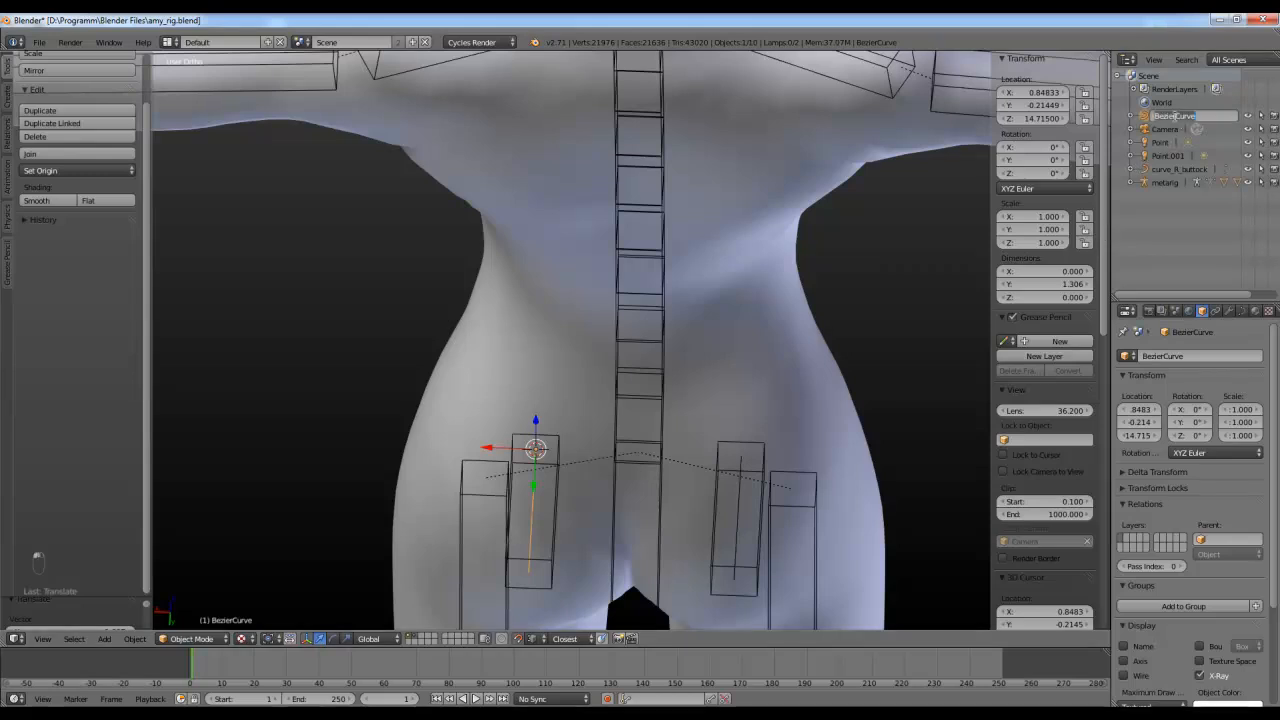
{"action": "type", "text": "curv"}
{"action": "key", "text": "Return"}
Step: Select curve_R_buttock and open it for control point editing
{"action": "middle_click_drag", "start_coordinate": [533, 100], "coordinate": [765, 328]}
{"action": "right_click_drag", "start_coordinate": [800, 321], "coordinate": [814, 318]}
{"action": "right_click", "coordinate": [780, 316]}
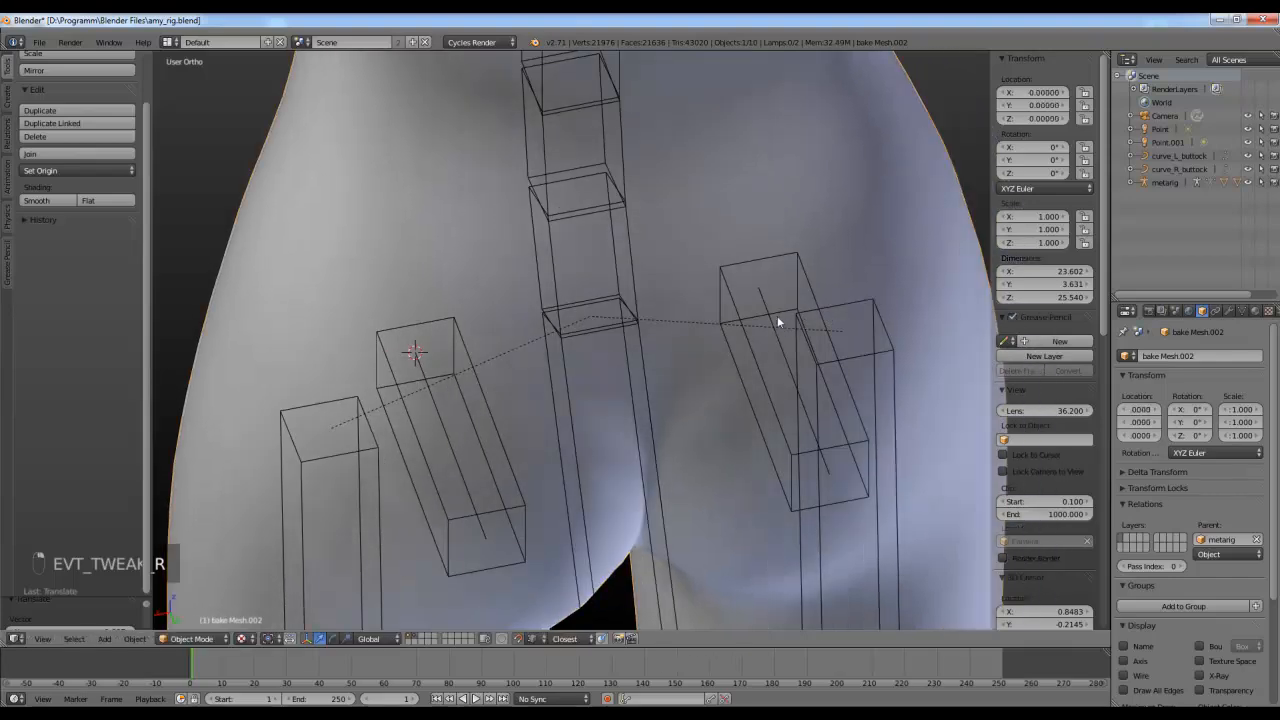
{"action": "right_click", "coordinate": [779, 319]}
{"action": "scroll", "coordinate": [843, 325], "scroll_direction": "down", "scroll_amount": 3}
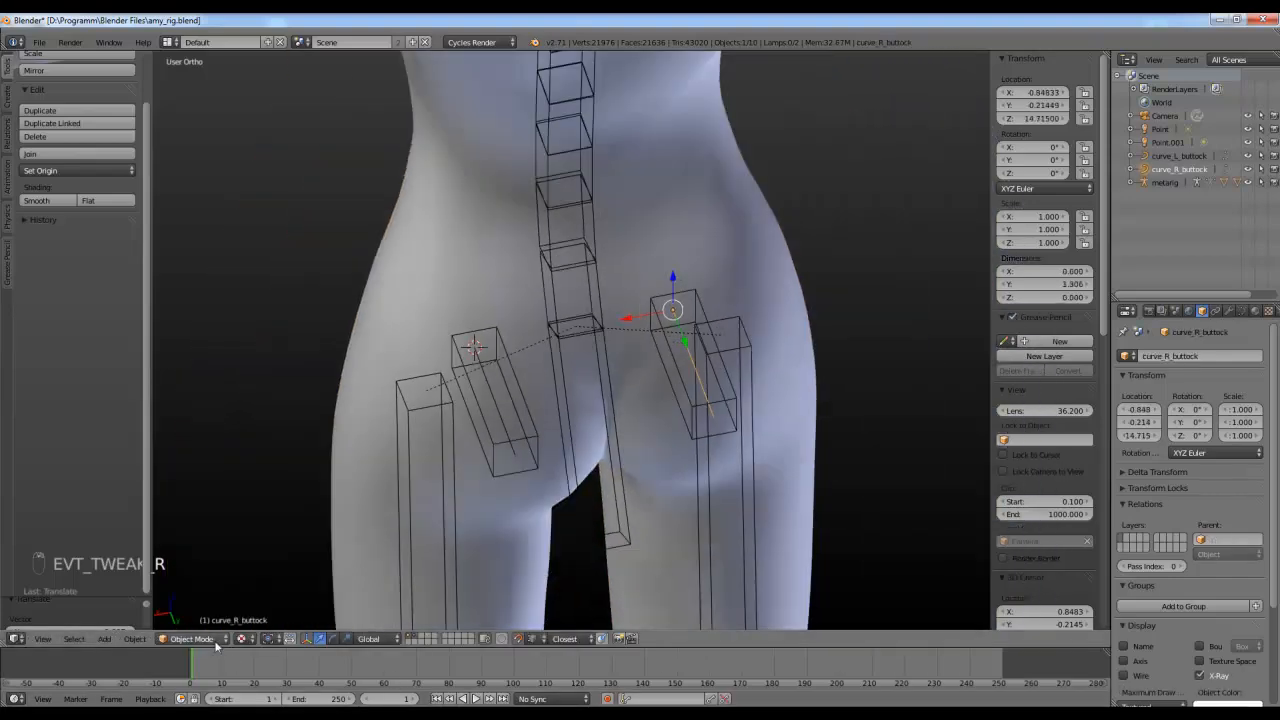
{"action": "middle_click_drag", "start_coordinate": [818, 428], "coordinate": [681, 472]}
{"action": "middle_click_drag", "start_coordinate": [490, 275], "coordinate": [517, 323], "text": "shift"}
{"action": "scroll", "coordinate": [500, 276], "scroll_direction": "up", "scroll_amount": 1}
{"action": "middle_click_drag", "start_coordinate": [570, 424], "coordinate": [566, 410]}
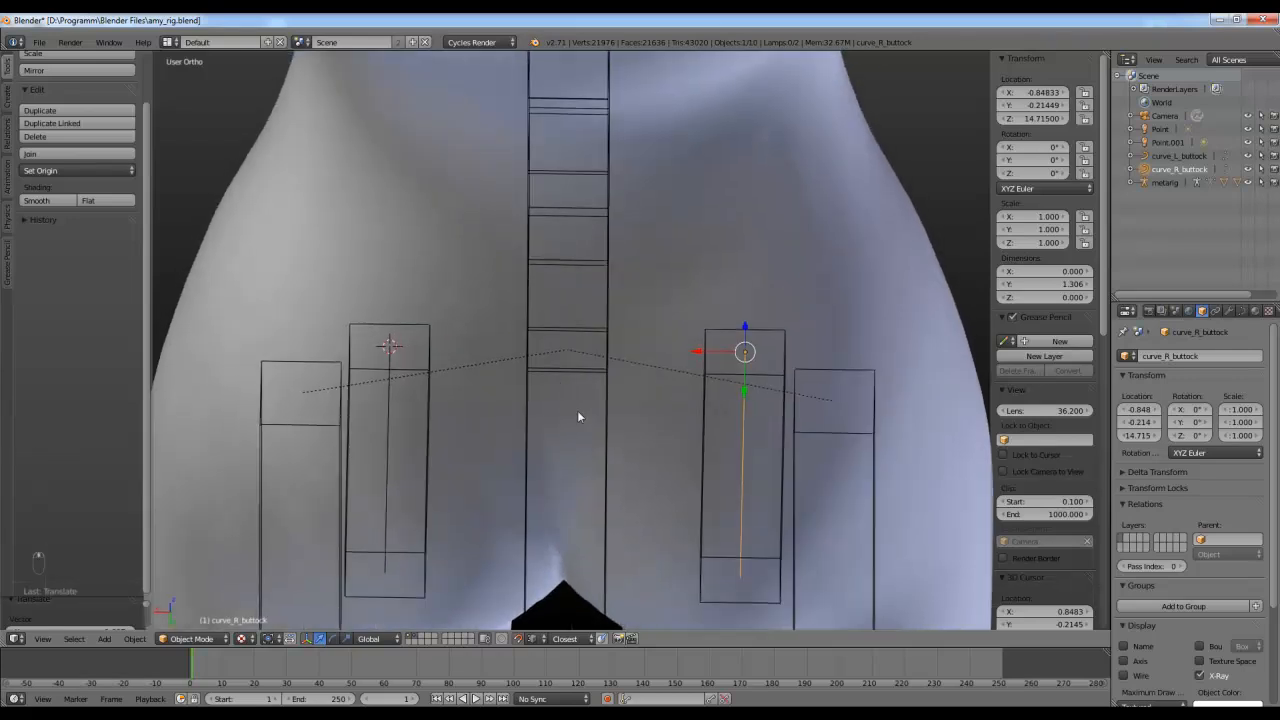
{"action": "scroll", "coordinate": [545, 600], "scroll_direction": "down", "scroll_amount": 2}
{"action": "middle_click_drag", "start_coordinate": [720, 417], "coordinate": [645, 441]}
{"action": "scroll", "coordinate": [645, 441], "scroll_direction": "up", "scroll_amount": 3}
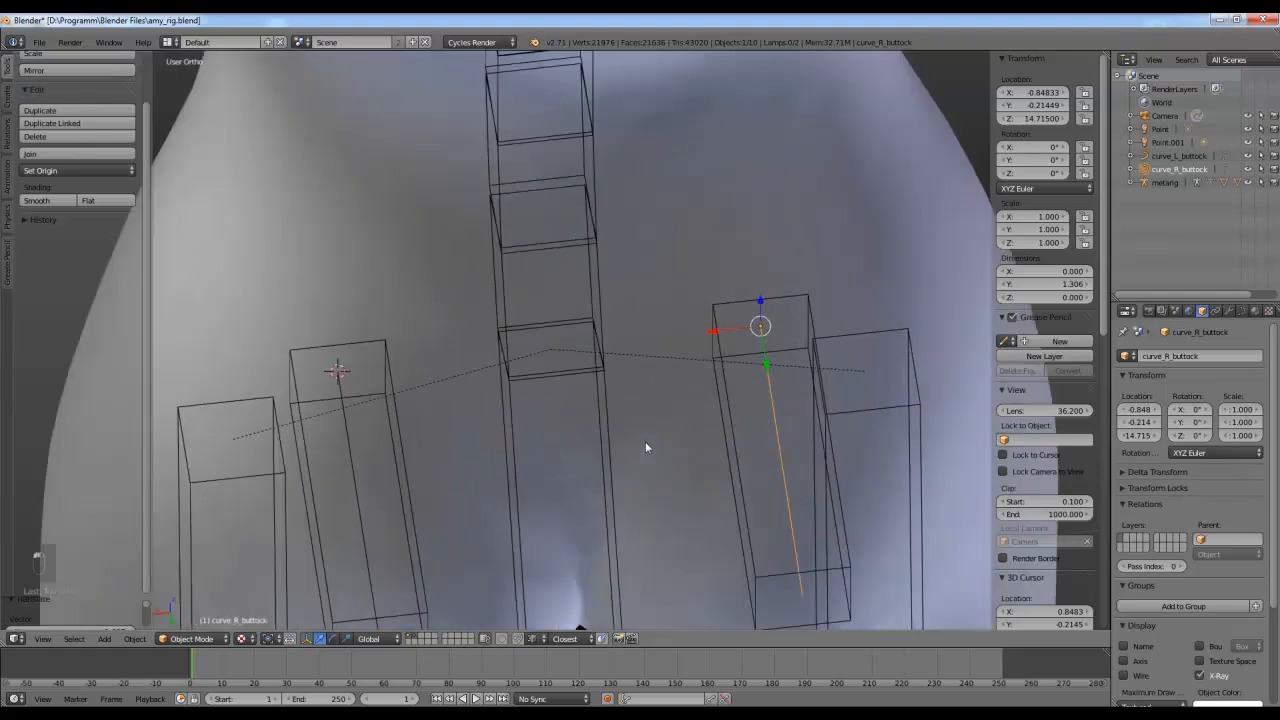
{"action": "key", "text": "Tab"}
Step: Try moving the base and tip control points of curve_R_buttock
{"action": "right_click", "coordinate": [764, 325]}
{"action": "right_click", "coordinate": [811, 314]}
{"action": "middle_click_drag", "start_coordinate": [702, 317], "coordinate": [669, 414], "text": "shift"}
{"action": "scroll", "coordinate": [690, 385], "scroll_direction": "down", "scroll_amount": 3}
{"action": "scroll", "coordinate": [704, 417], "scroll_direction": "up", "scroll_amount": 1}
{"action": "scroll", "coordinate": [669, 414], "scroll_direction": "down", "scroll_amount": 2}
{"action": "right_click_drag", "start_coordinate": [630, 353], "coordinate": [703, 343]}
{"action": "right_click", "coordinate": [703, 343]}
{"action": "right_click_drag", "start_coordinate": [667, 481], "coordinate": [749, 461]}
{"action": "right_click", "coordinate": [747, 459]}
Step: Set the goal weight of curve_R_buttock's base control point to 1.000 and return to Object Mode
{"action": "right_click_drag", "start_coordinate": [634, 352], "coordinate": [682, 337]}
{"action": "right_click", "coordinate": [691, 332]}
{"action": "scroll", "coordinate": [626, 377], "scroll_direction": "up", "scroll_amount": 3}
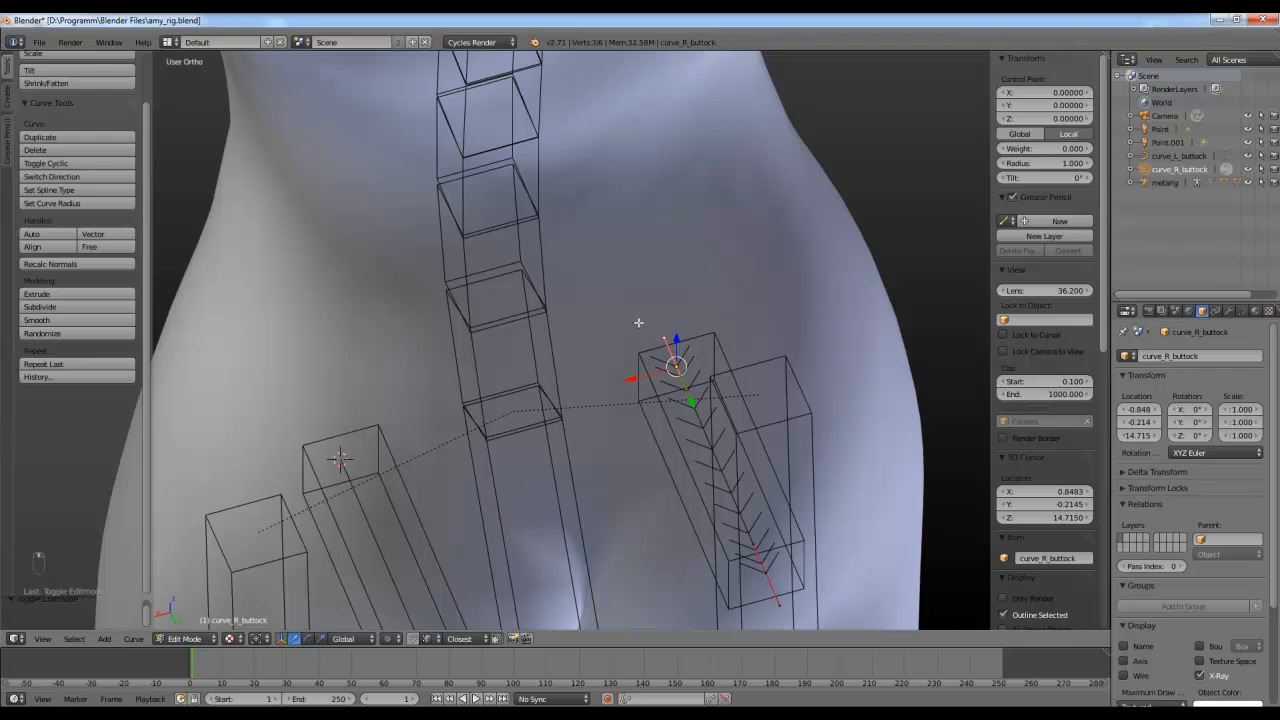
{"action": "key", "text": "w"}
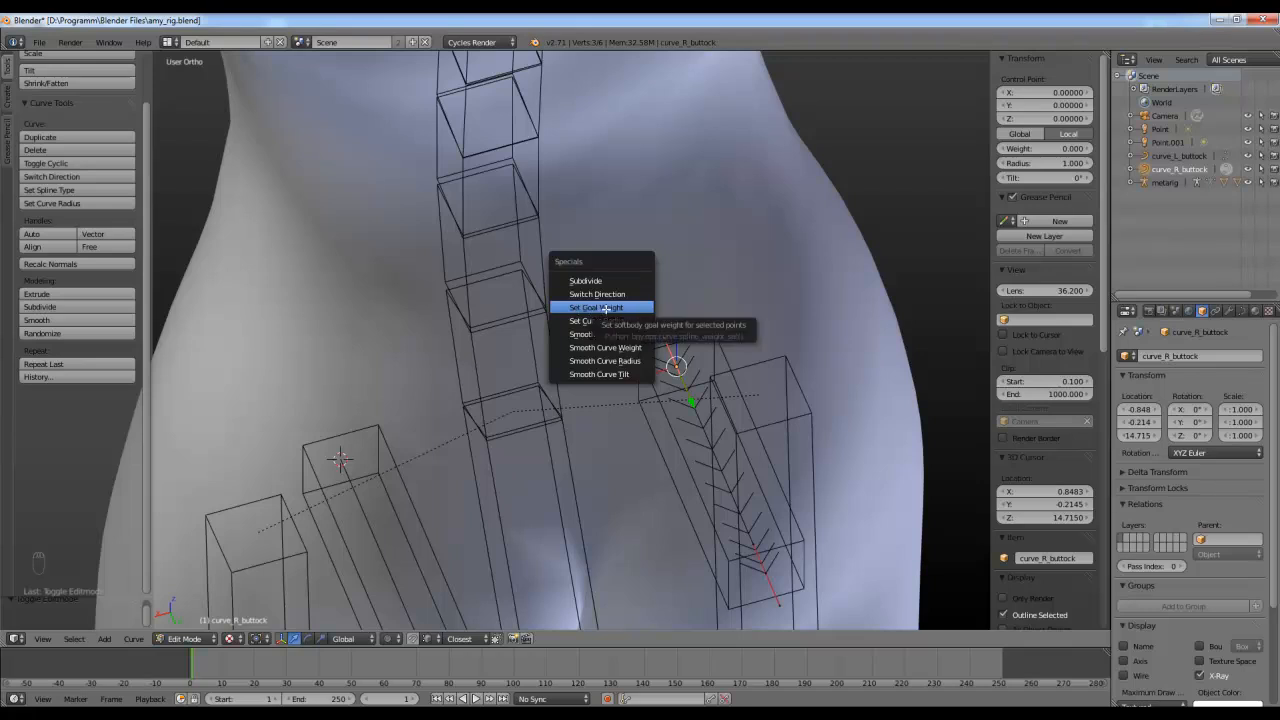
{"action": "left_click", "coordinate": [605, 309]}
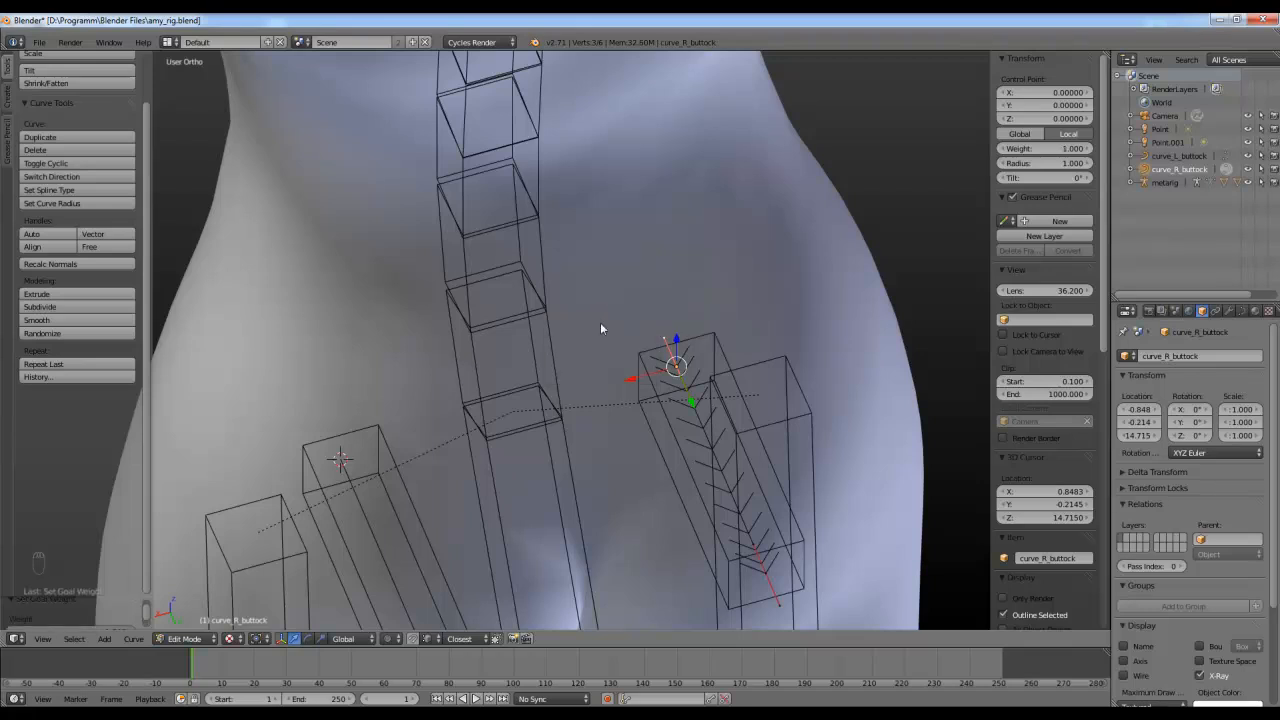
{"action": "key", "text": "Tab"}
Step: Set the goal weight on the base control point of curve_L_buttock
{"action": "right_click", "coordinate": [360, 505]}
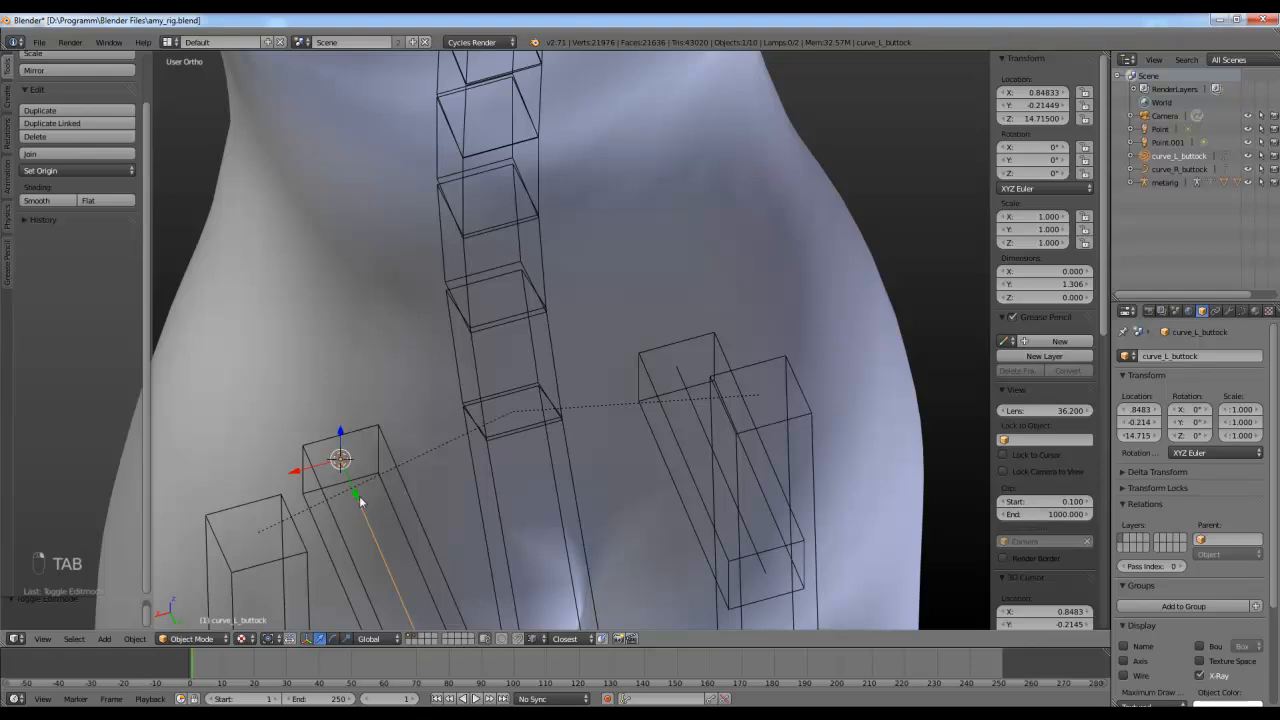
{"action": "key", "text": "Tab"}
{"action": "key", "text": "w"}
{"action": "key", "text": "Tab"}
Step: Enable Soft Body physics for curve_L_buttock
{"action": "middle_click_drag", "start_coordinate": [342, 458], "coordinate": [877, 428]}
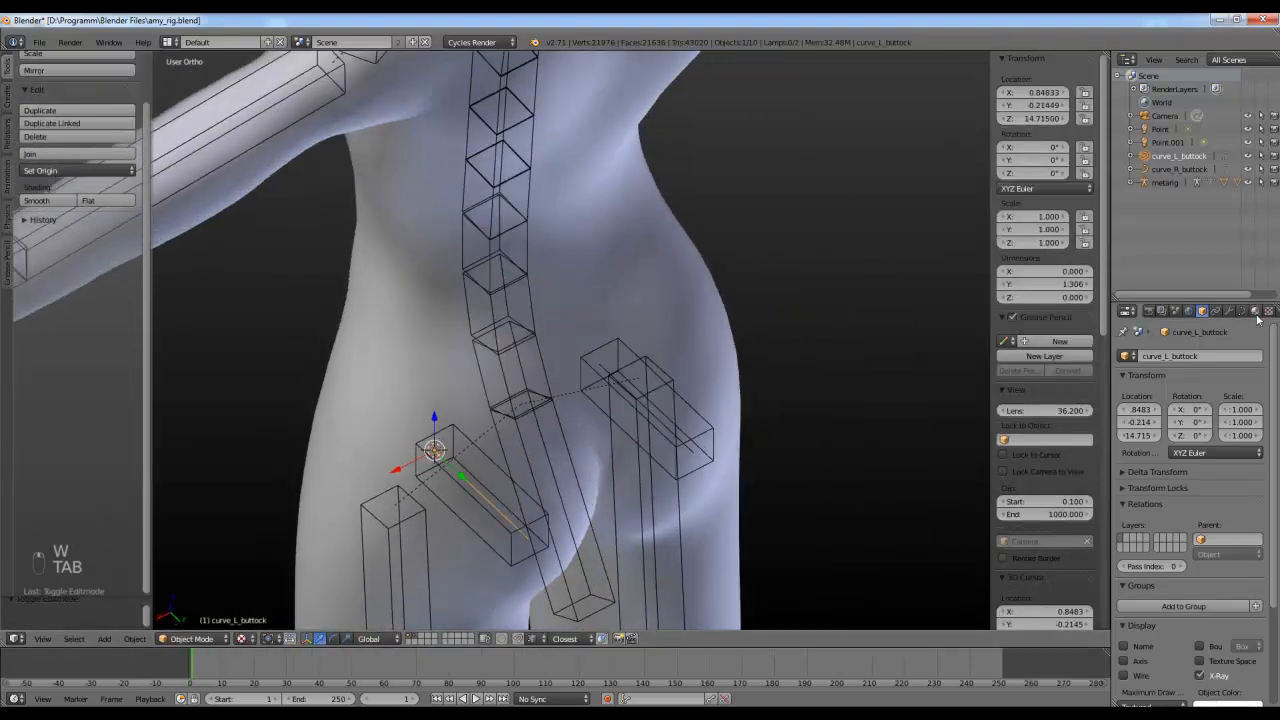
{"action": "scroll", "coordinate": [1250, 313], "scroll_direction": "down", "scroll_amount": 3}
{"action": "left_click", "coordinate": [1212, 311]}
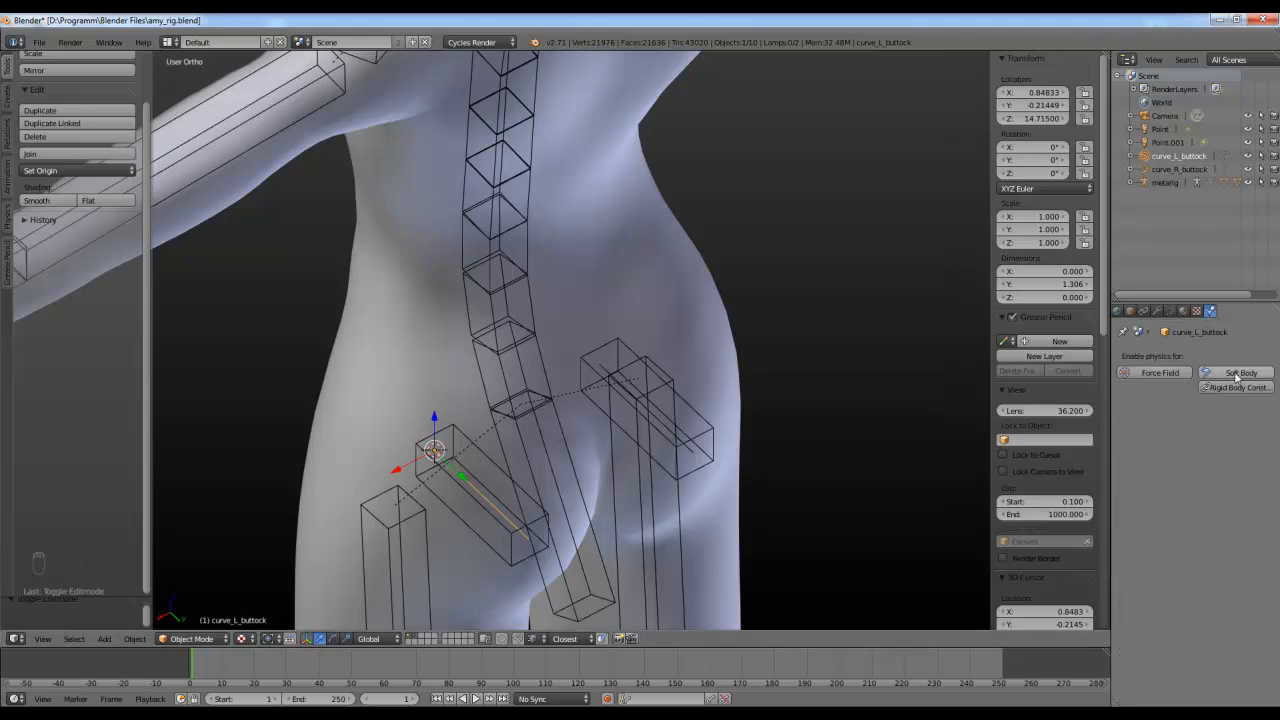
{"action": "middle_click_drag", "start_coordinate": [515, 392], "coordinate": [580, 401]}
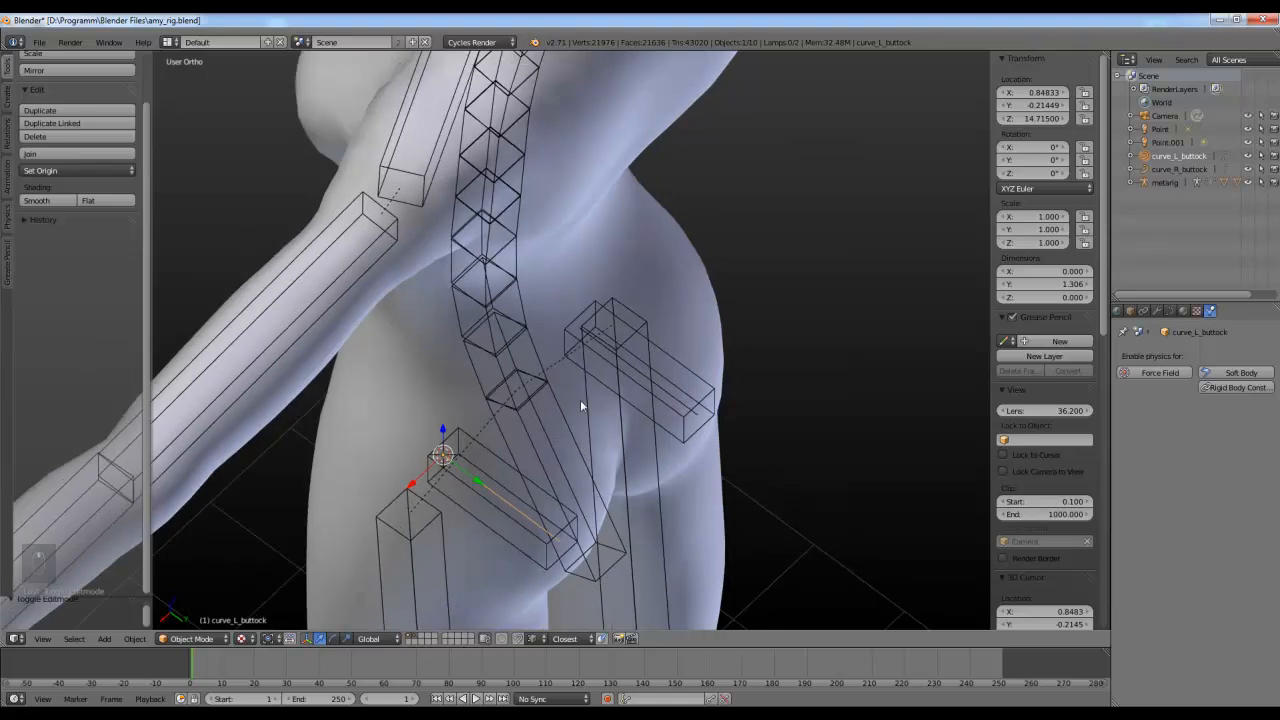
{"action": "scroll", "coordinate": [542, 480], "scroll_direction": "up", "scroll_amount": 3}
{"action": "right_click_drag", "start_coordinate": [462, 467], "coordinate": [516, 409]}
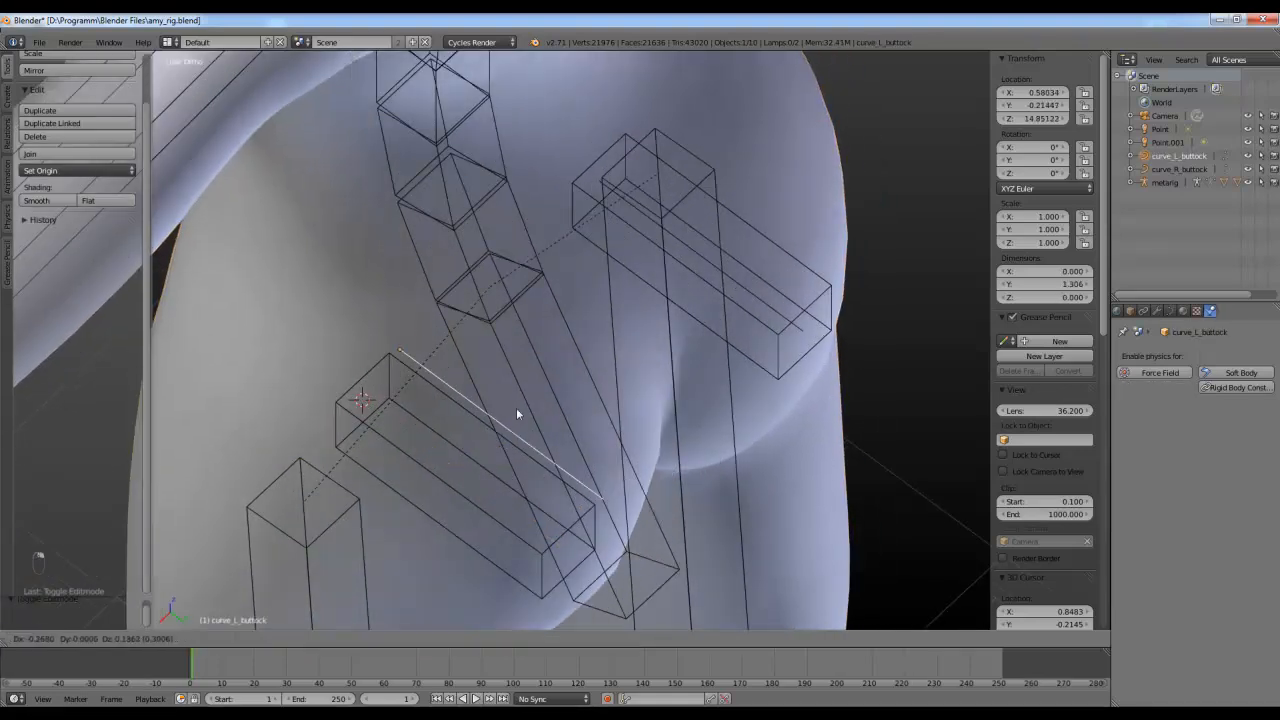
{"action": "right_click", "coordinate": [518, 408]}
{"action": "left_click", "coordinate": [1240, 373]}
Step: Enable Soft Body physics for curve_R_buttock and play the animation to test how both curves move
{"action": "middle_click_drag", "start_coordinate": [793, 471], "coordinate": [691, 314]}
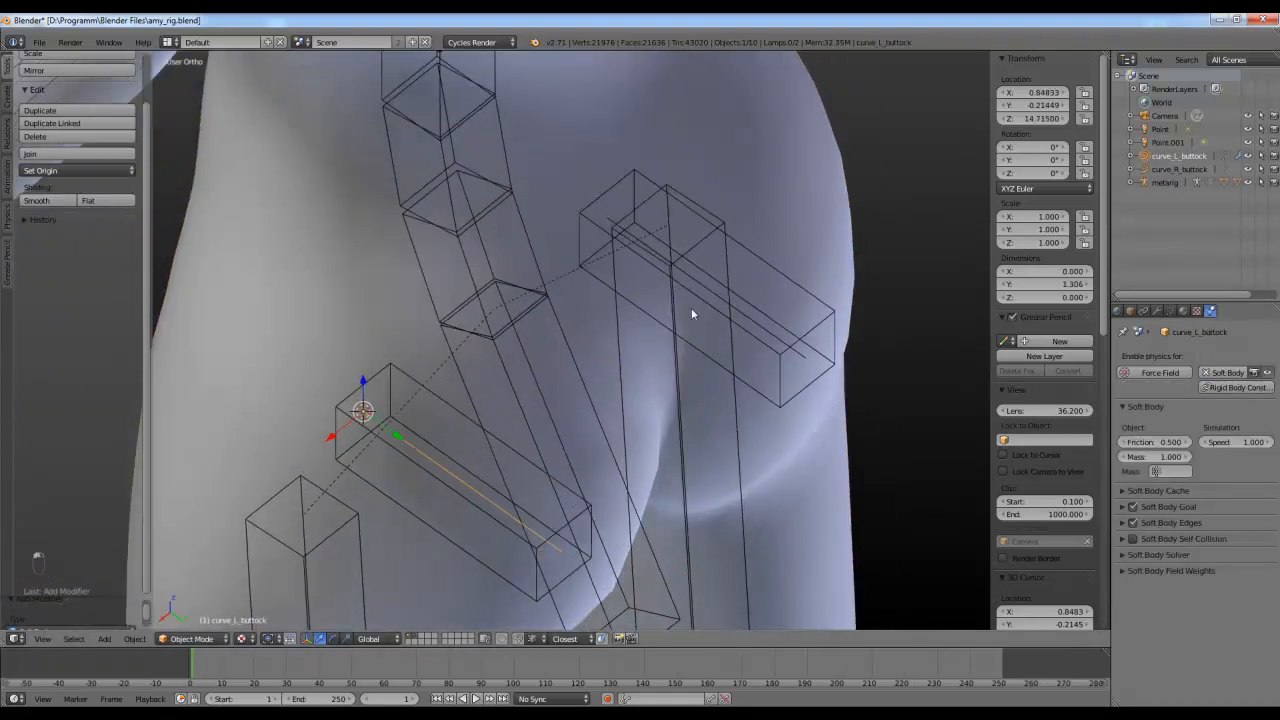
{"action": "right_click", "coordinate": [750, 321]}
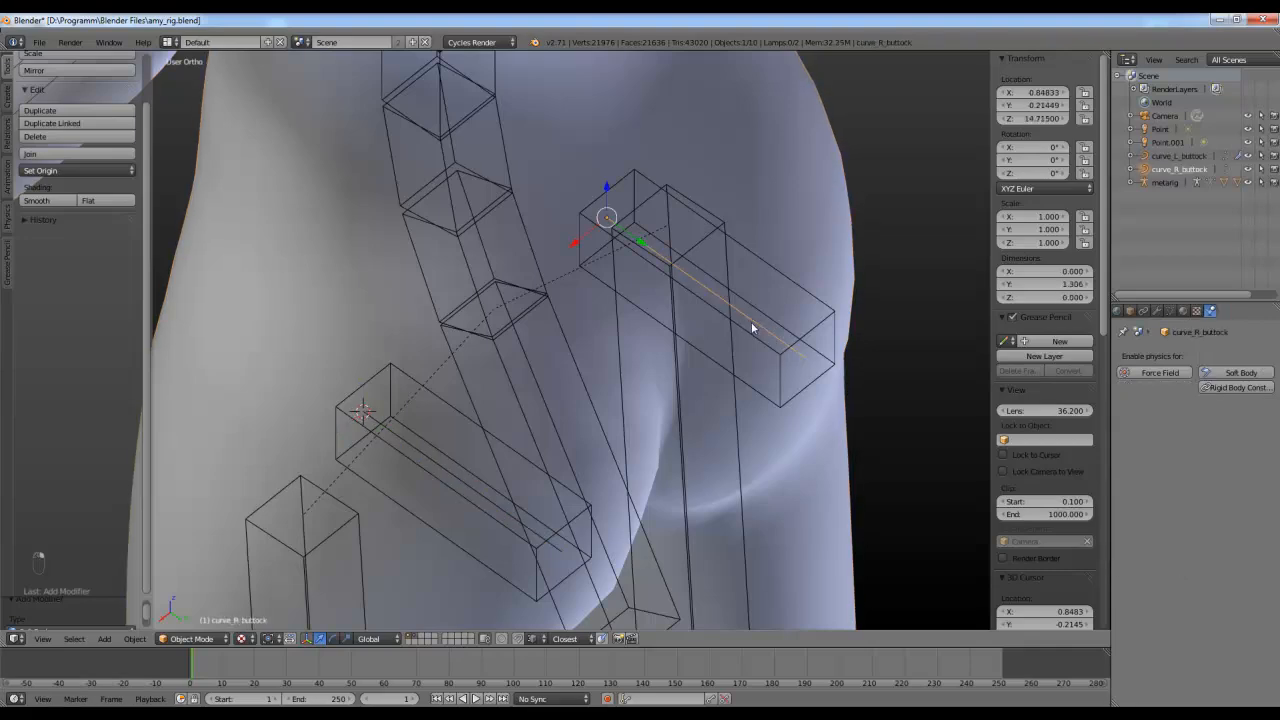
{"action": "left_click", "coordinate": [1240, 373]}
{"action": "middle_click_drag", "start_coordinate": [620, 437], "coordinate": [653, 375]}
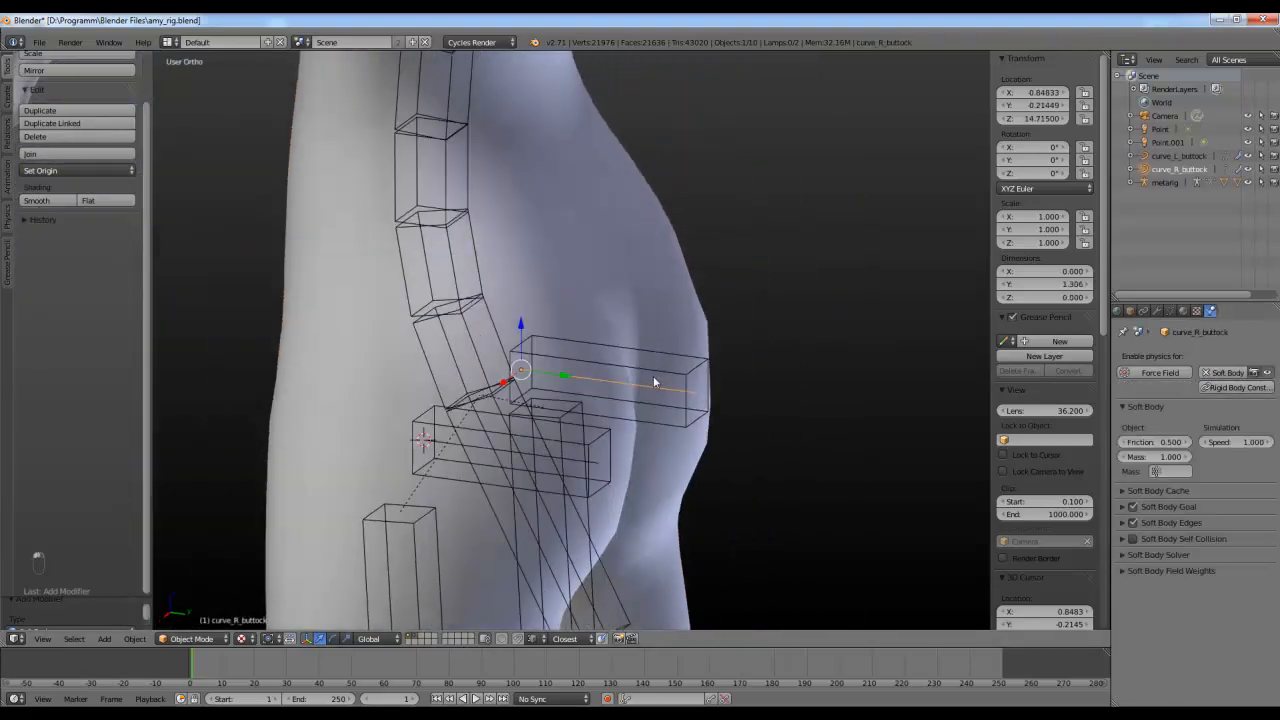
{"action": "key", "text": "alt+a"}
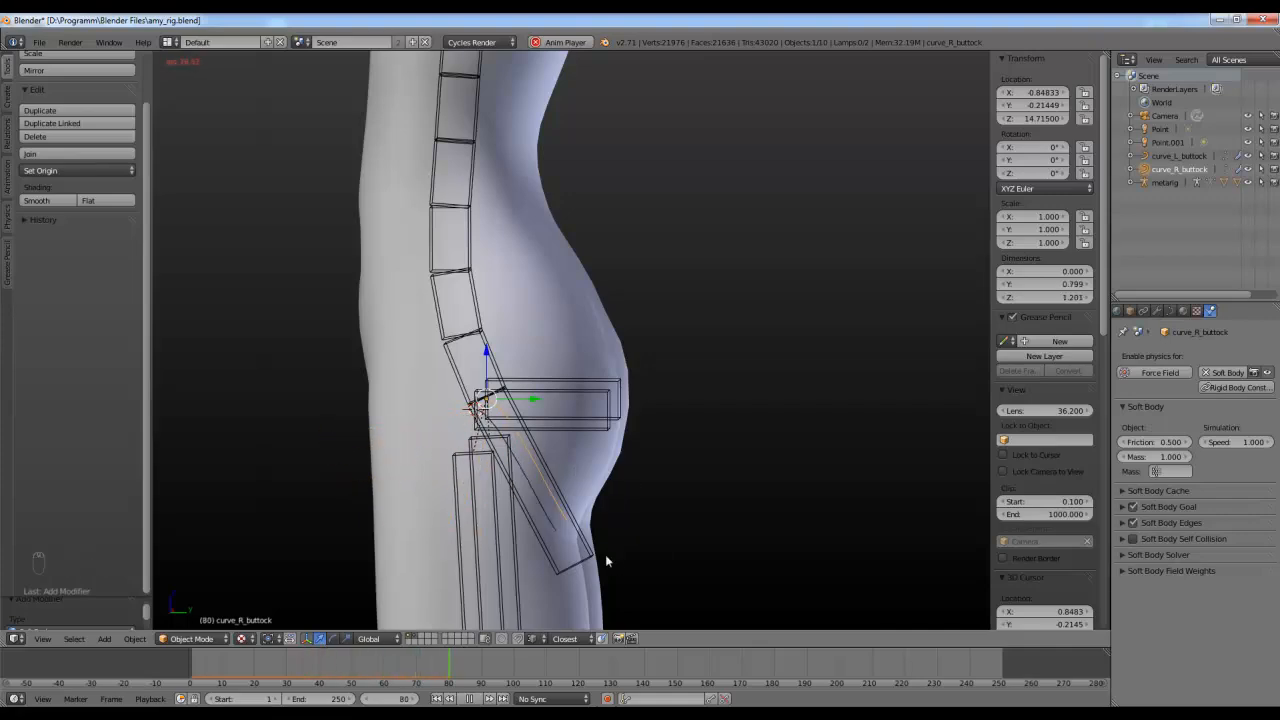
Step: Stop playback, return to frame 0, and set the soft body goal stiffness of curve_L_buttock to 0.999
{"action": "key", "text": "alt+a"}
{"action": "left_click_drag", "start_coordinate": [278, 668], "coordinate": [150, 666]}
{"action": "middle_click_drag", "start_coordinate": [652, 399], "coordinate": [609, 487]}
{"action": "scroll", "coordinate": [586, 478], "scroll_direction": "up", "scroll_amount": 3}
{"action": "right_click", "coordinate": [609, 487]}
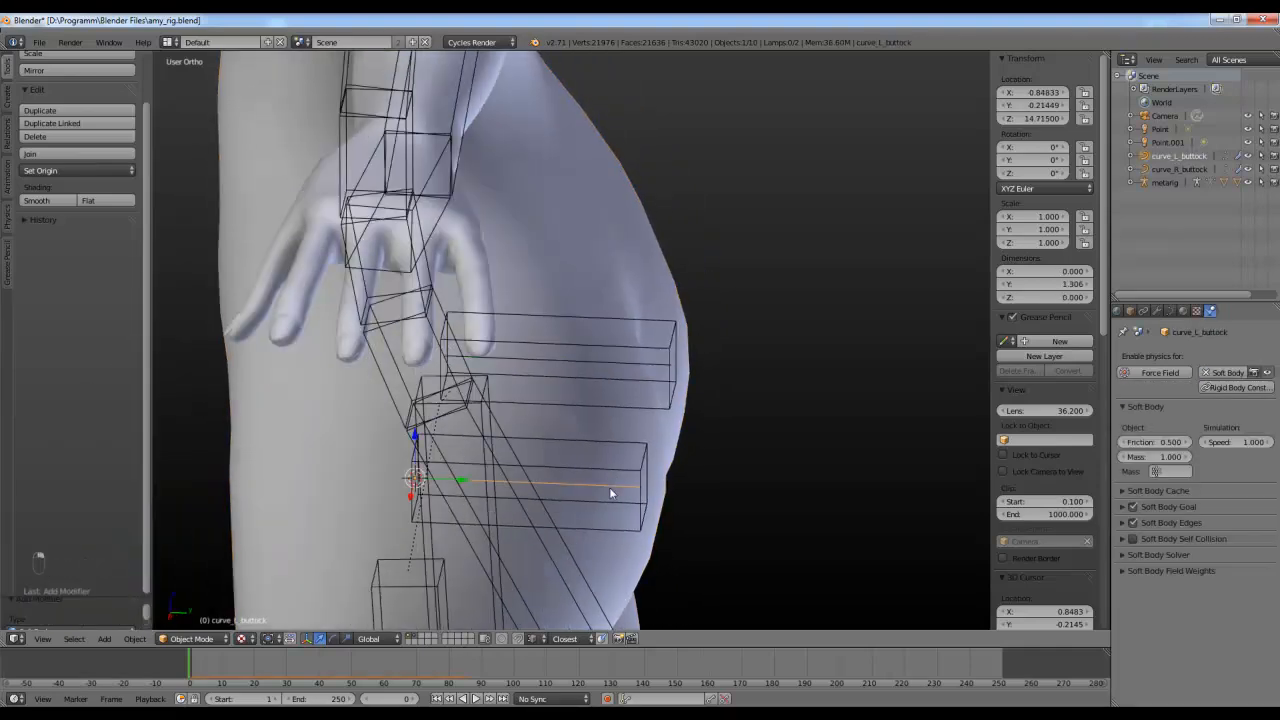
{"action": "middle_click_drag", "start_coordinate": [614, 403], "coordinate": [837, 466]}
{"action": "left_click", "coordinate": [1131, 508]}
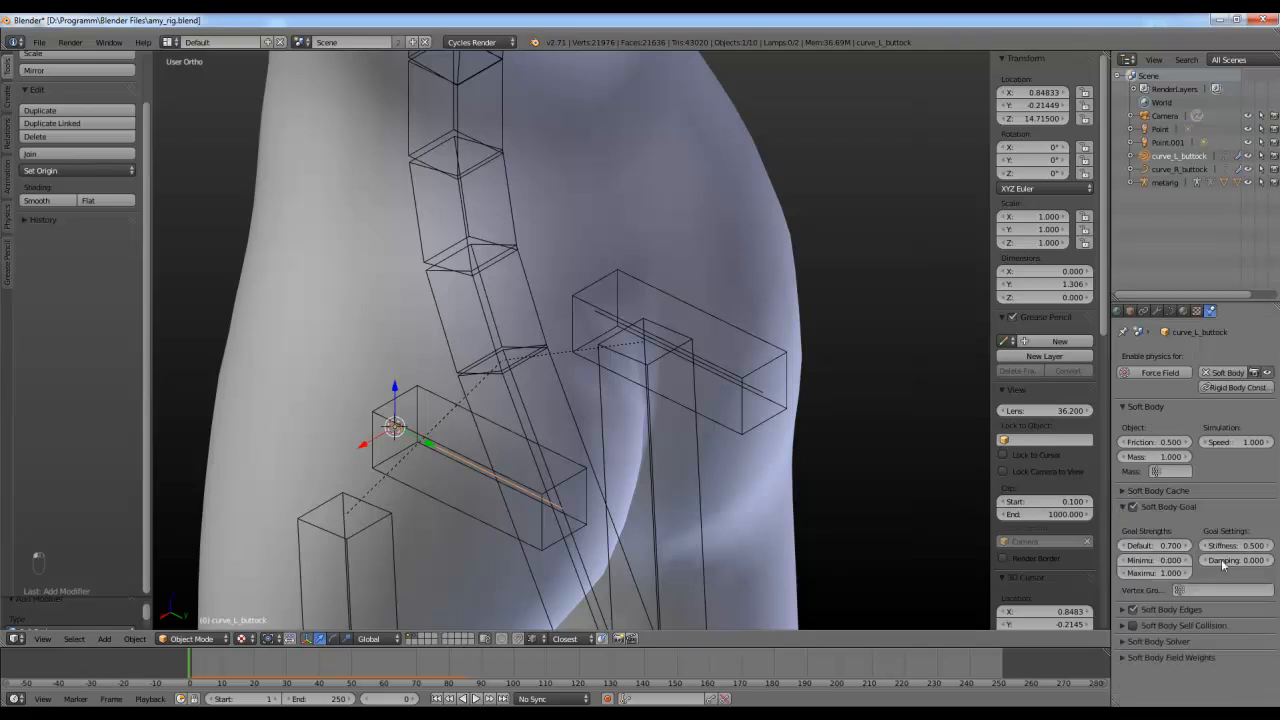
{"action": "left_click_drag", "start_coordinate": [1237, 546], "coordinate": [1277, 546]}
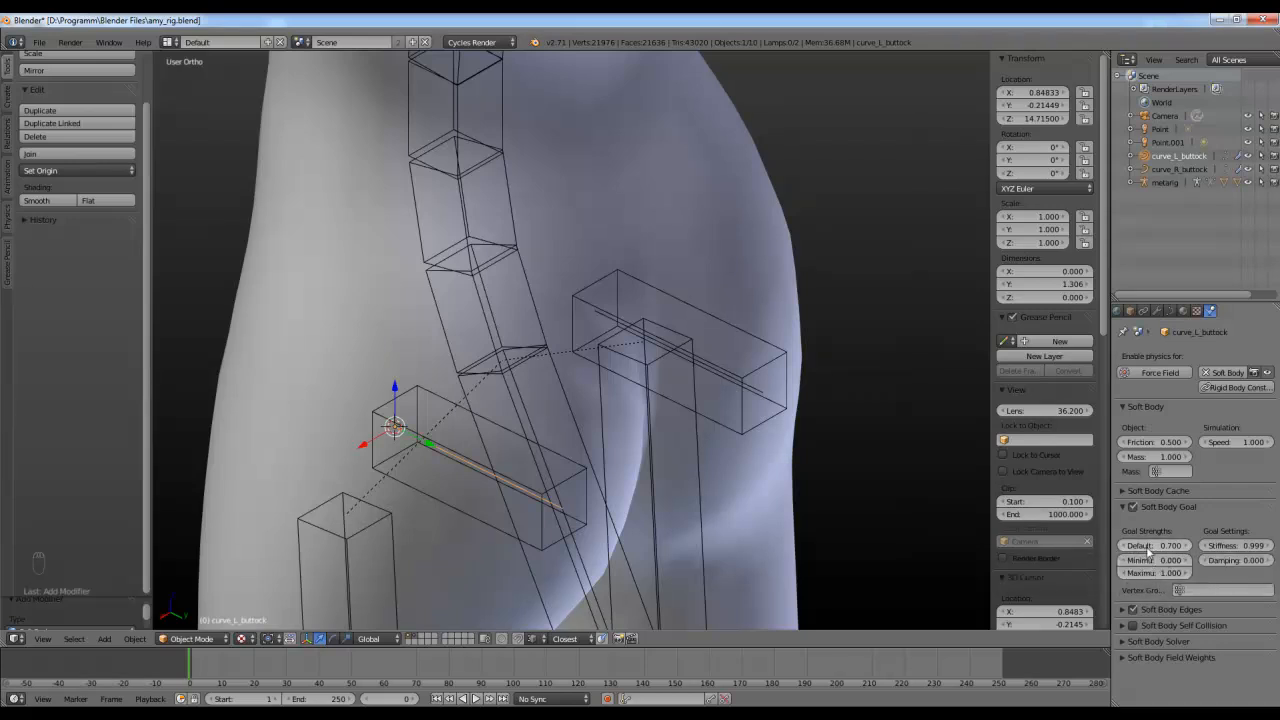
Step: Set the minimum goal strength of curve_L_buttock to 0.800 and play the animation to test it
{"action": "middle_click_drag", "start_coordinate": [468, 525], "coordinate": [417, 540]}
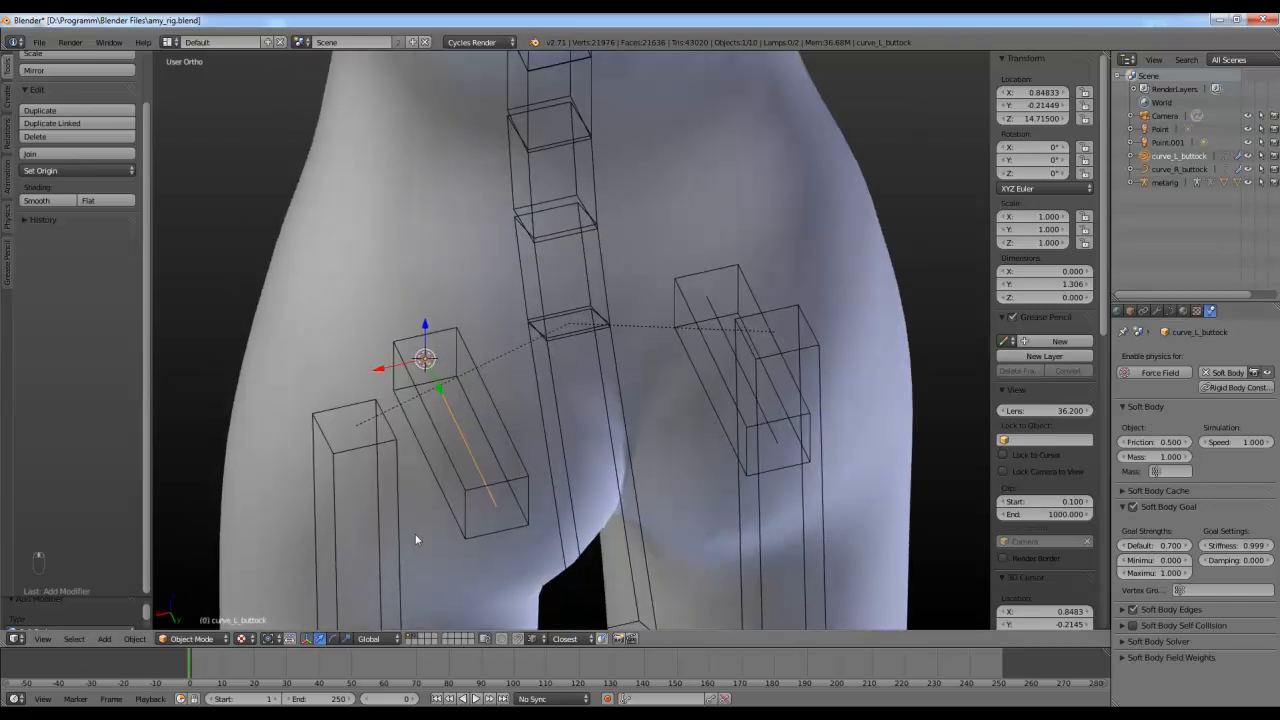
{"action": "middle_click_drag", "start_coordinate": [464, 399], "coordinate": [470, 416]}
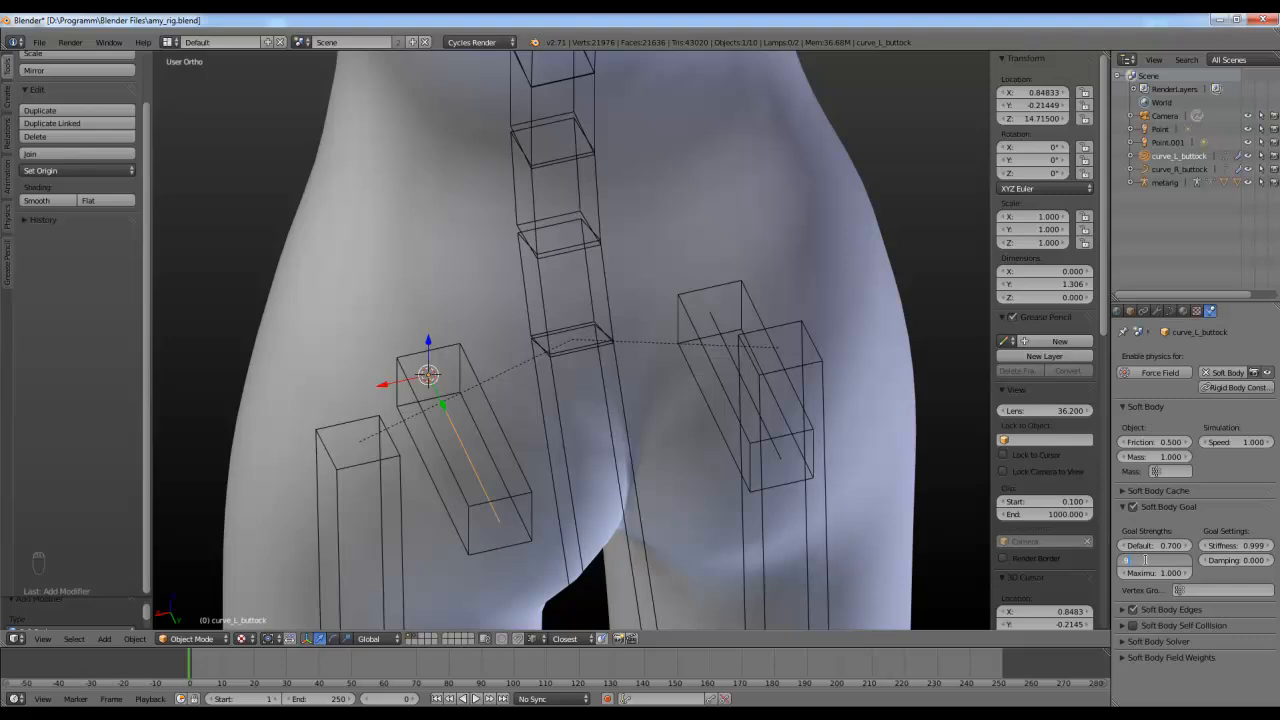
{"action": "key", "text": "alt+a"}
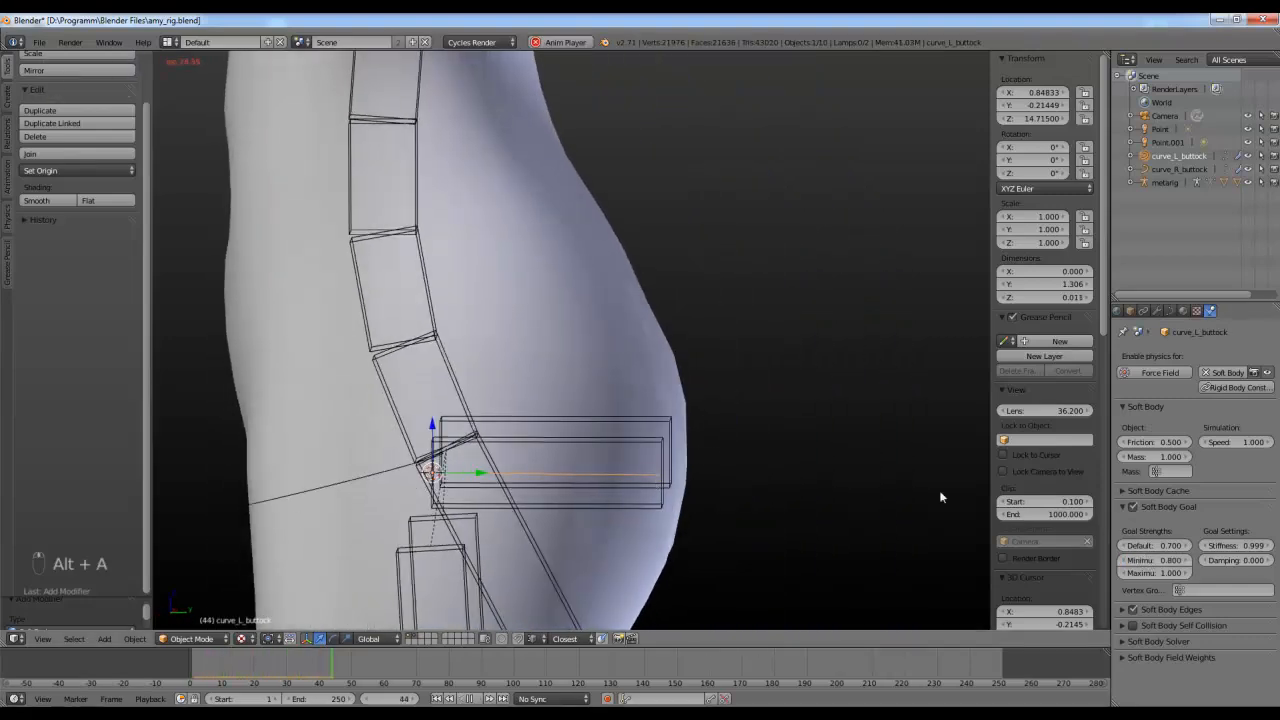
{"action": "key", "text": "alt+a"}
Step: Set the minimum goal strength of curve_L_buttock to 0.700 and replay the animation to test its motion
{"action": "type", "text": "0.7"}
{"action": "key", "text": "Return"}
{"action": "left_click", "coordinate": [1123, 573]}
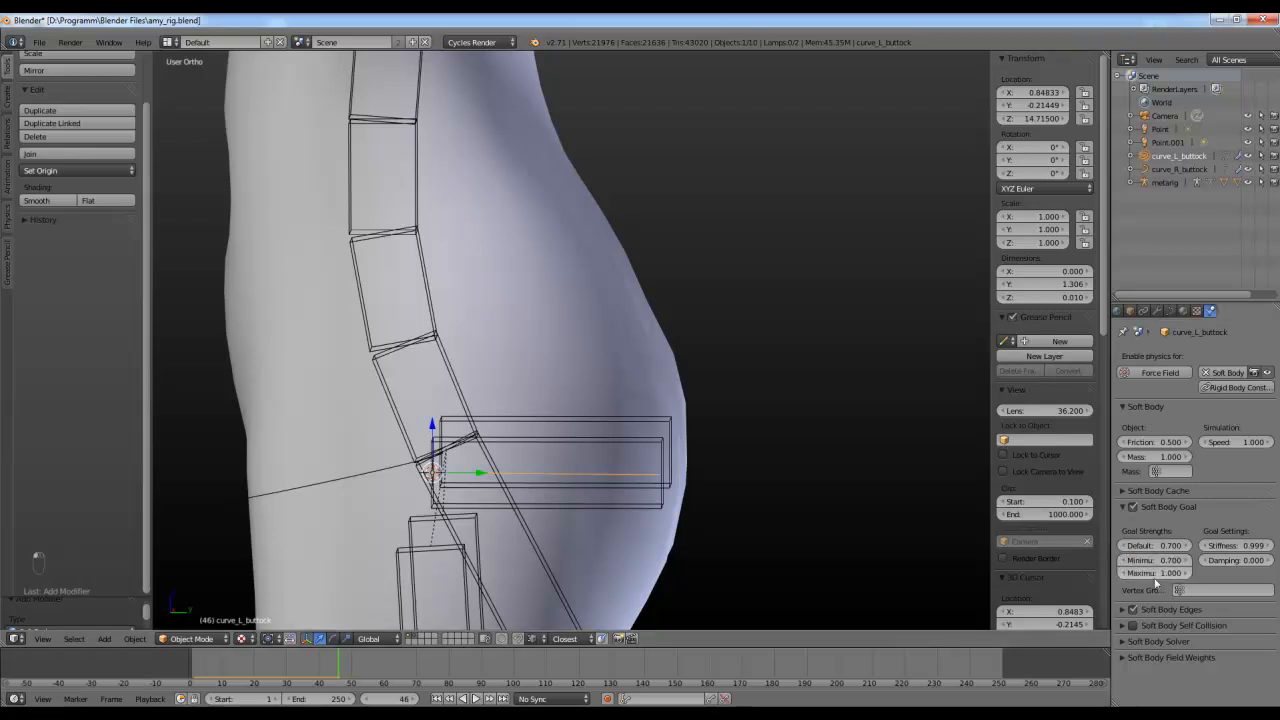
{"action": "key", "text": "alt+a"}
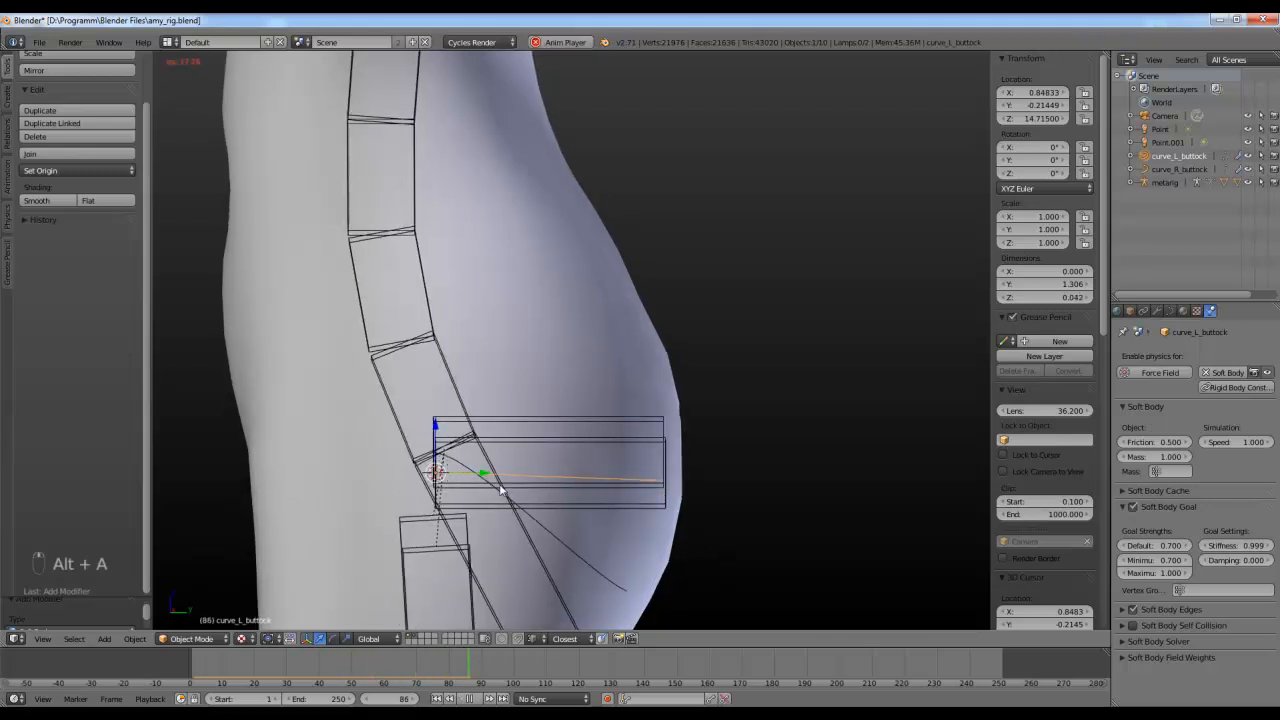
{"action": "key", "text": "g"}
{"action": "right_click", "coordinate": [508, 440]}
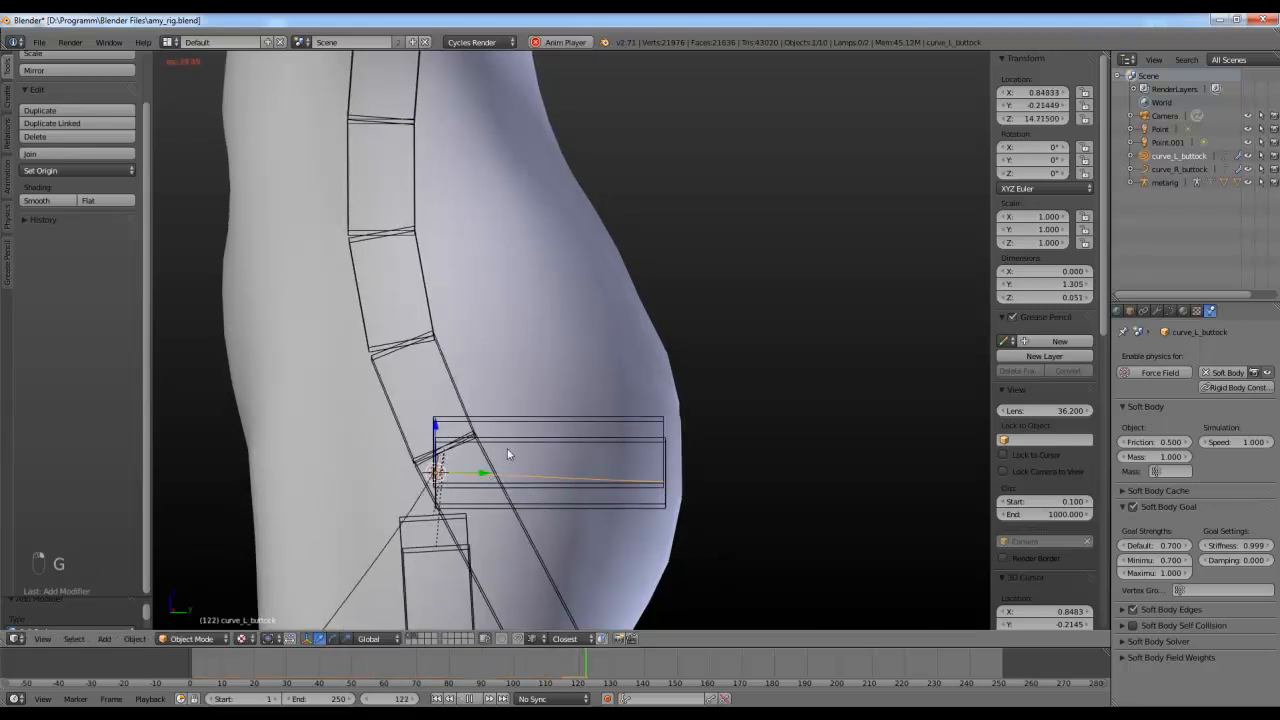
{"action": "key", "text": "alt+a"}
Step: Set the soft body goal stiffness of curve_R_buttock to 0.999 and its minimum goal strength to 0.700
{"action": "mouse_move", "coordinate": [566, 508]}
{"action": "middle_mouse_down"}
{"action": "mouse_move", "coordinate": [446, 528]}
{"action": "mouse_move", "coordinate": [567, 516]}
{"action": "middle_mouse_up"}
{"action": "right_click", "coordinate": [598, 346]}
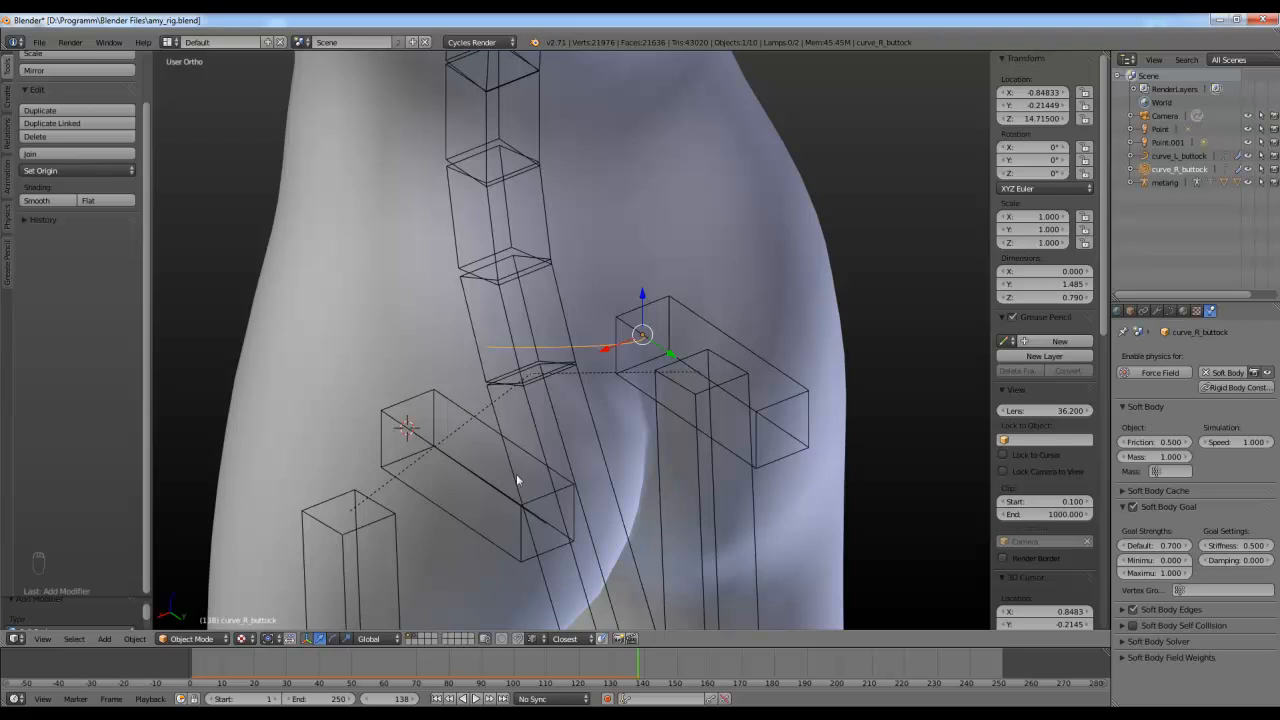
{"action": "left_click_drag", "start_coordinate": [1237, 546], "coordinate": [1276, 546]}
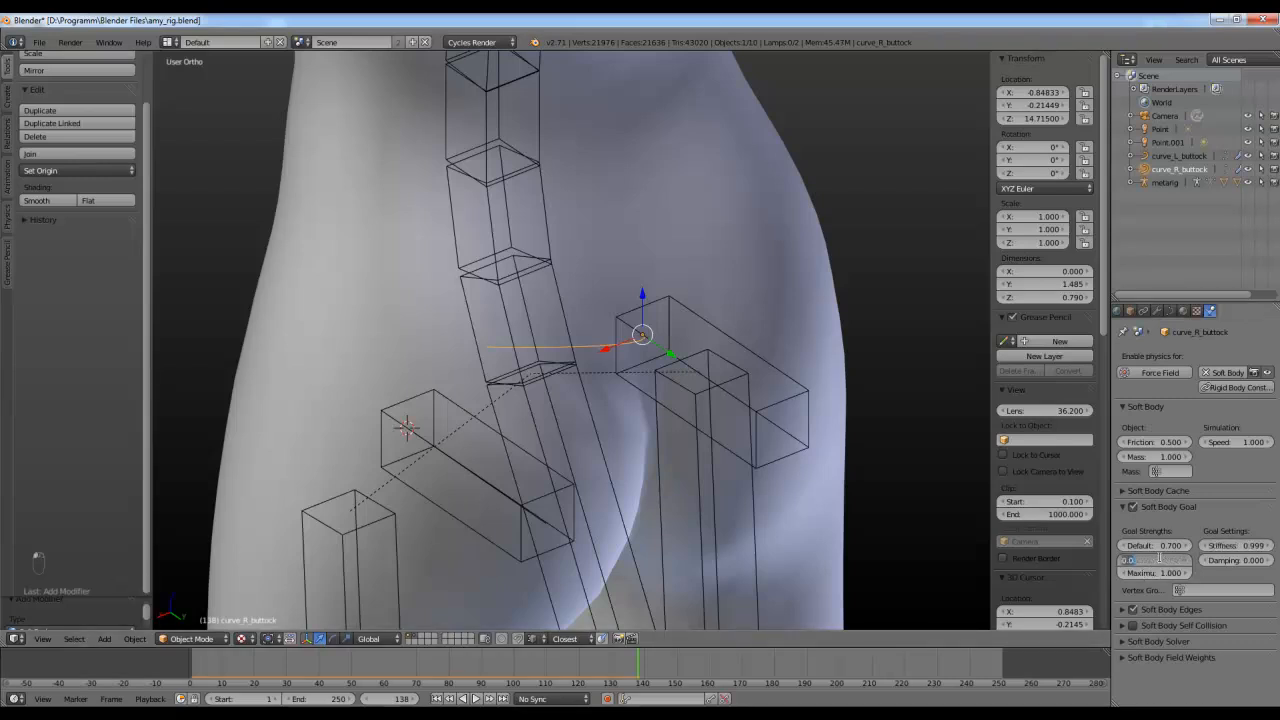
{"action": "middle_click_drag", "start_coordinate": [485, 551], "coordinate": [474, 470]}
{"action": "right_click", "coordinate": [475, 470]}
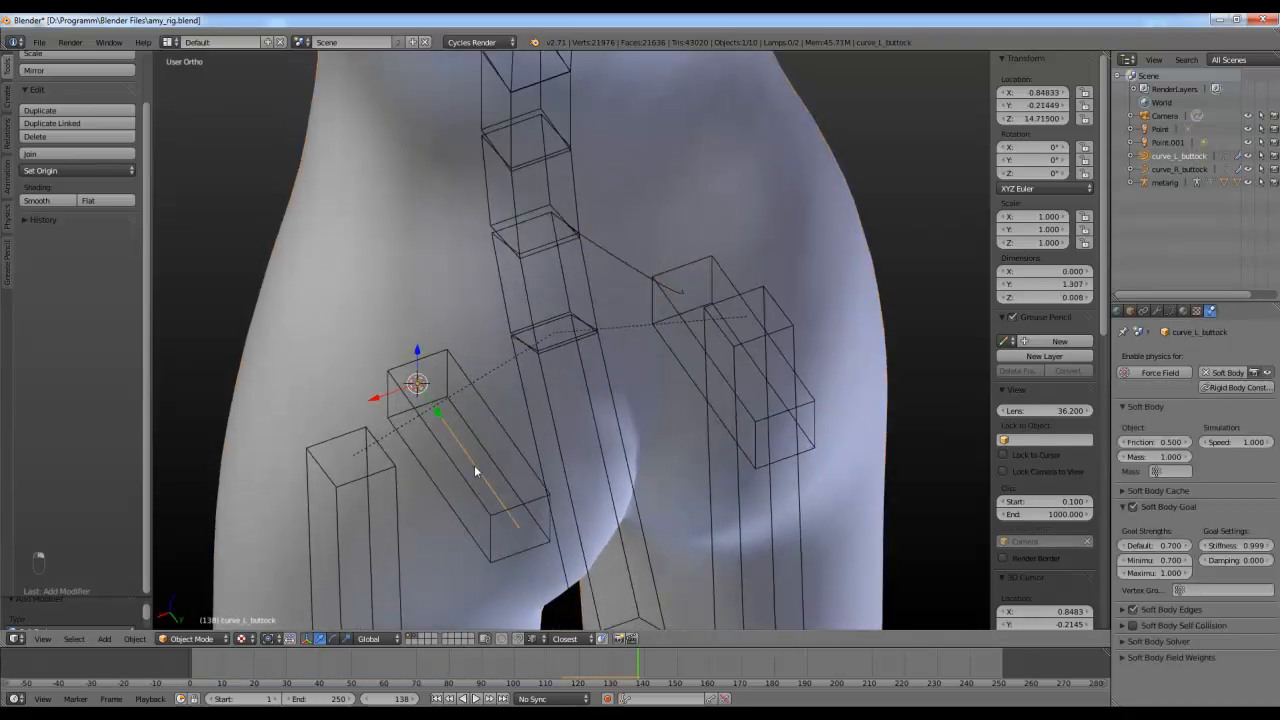
{"action": "right_click", "coordinate": [677, 291]}
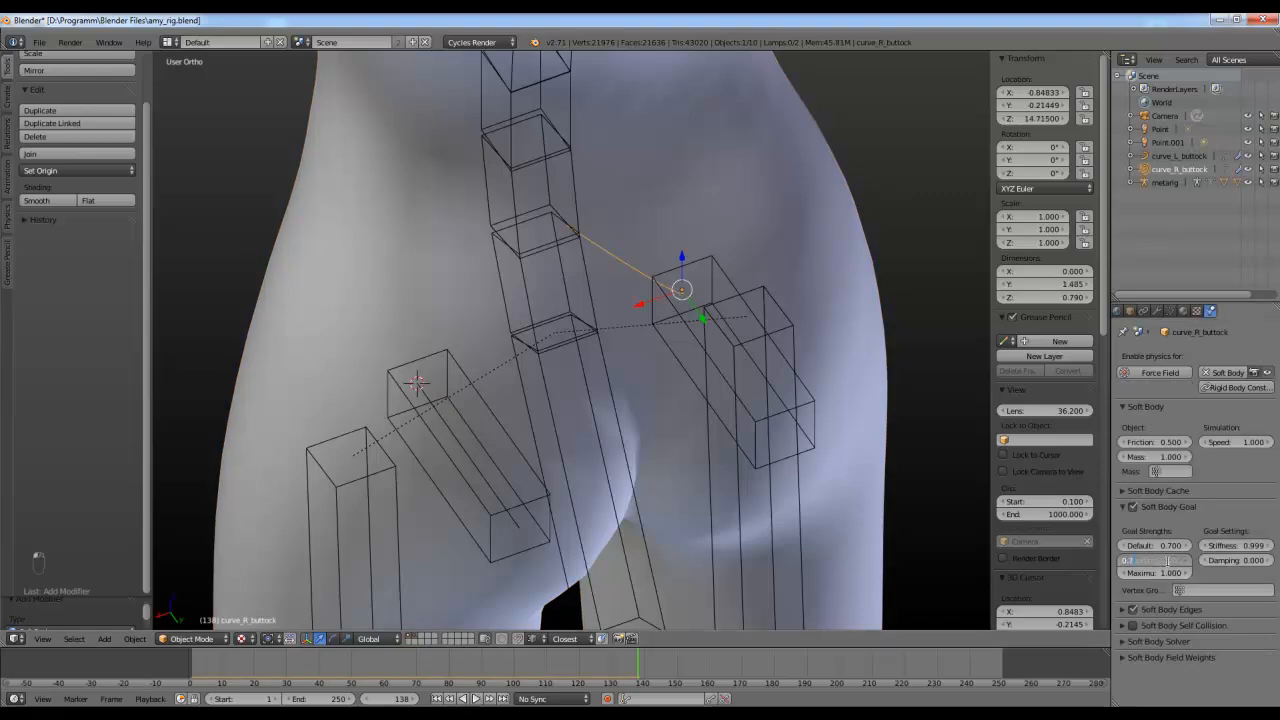
Step: Play the animation to check how both buttock curves move with the new goal settings
{"action": "key", "text": "alt+a"}
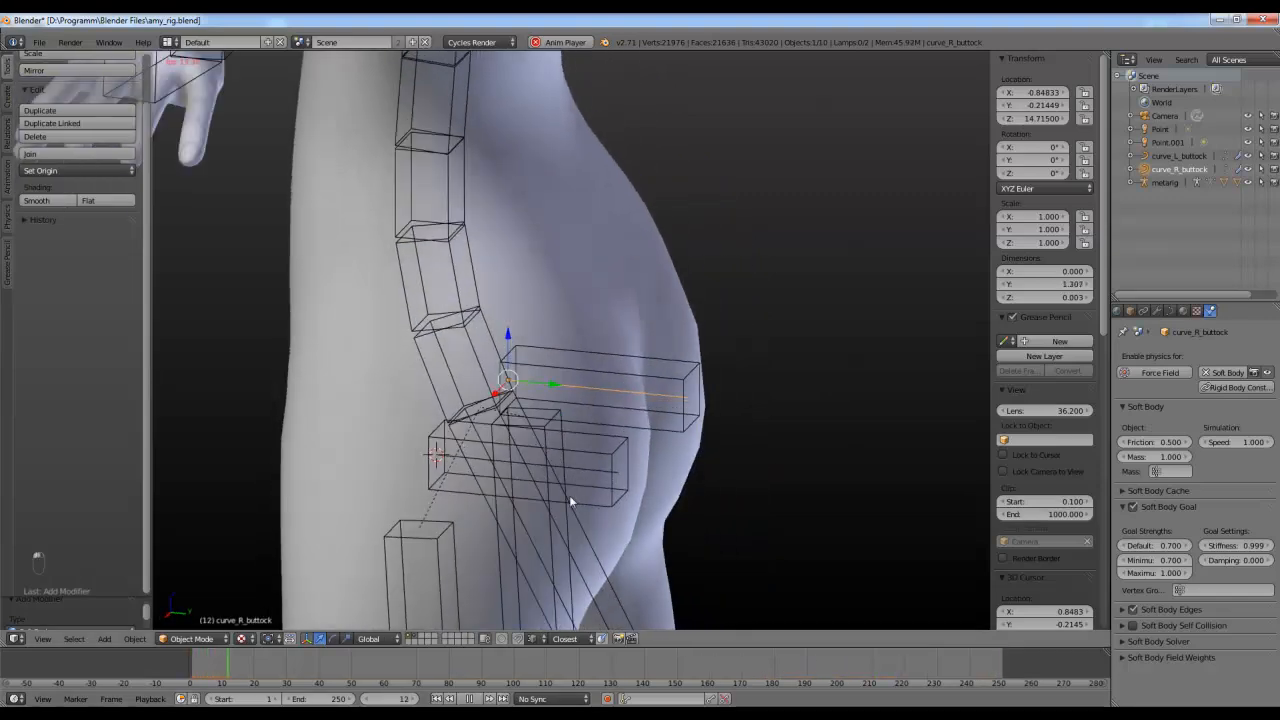
{"action": "middle_click_drag", "start_coordinate": [581, 456], "coordinate": [556, 432]}
{"action": "key", "text": "alt+a"}
Step: Try moving the metarig armature and the body mesh in Object Mode to see whether the curves follow
{"action": "right_click", "coordinate": [480, 458]}
{"action": "right_click_drag", "start_coordinate": [695, 435], "coordinate": [564, 450]}
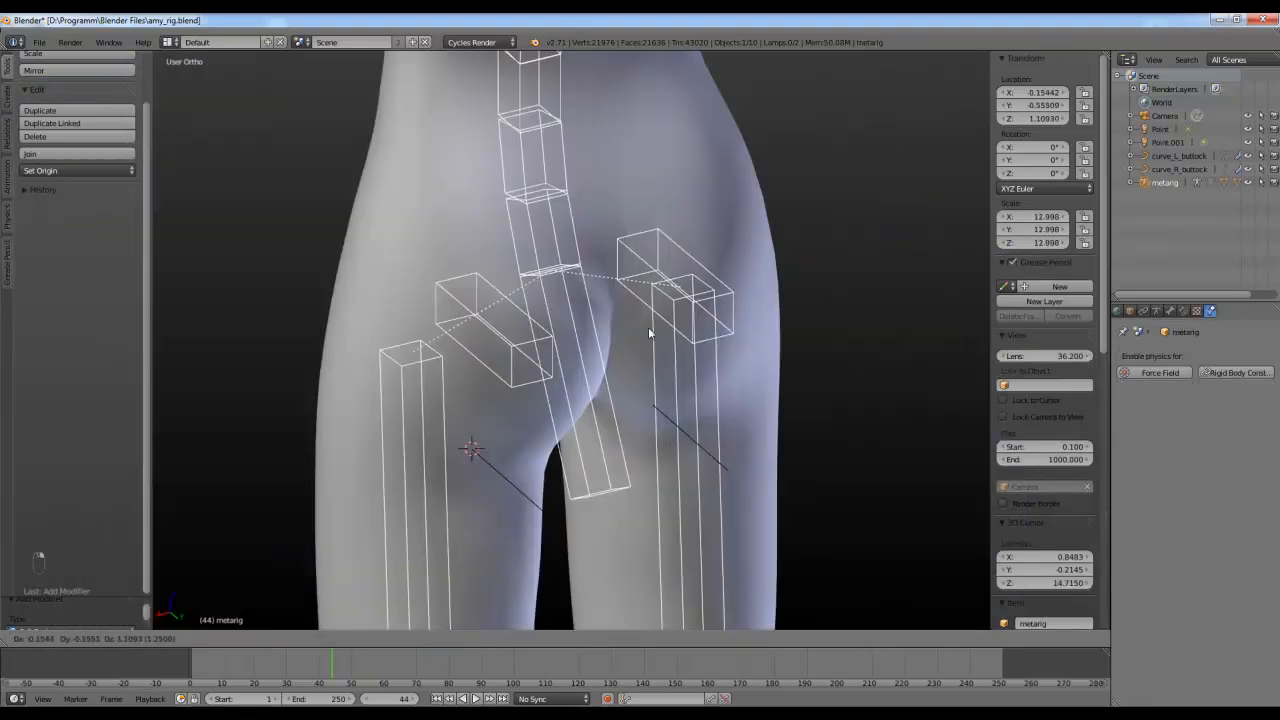
{"action": "right_click", "coordinate": [516, 297]}
{"action": "middle_click_drag", "start_coordinate": [514, 295], "coordinate": [495, 465]}
{"action": "right_click", "coordinate": [477, 458]}
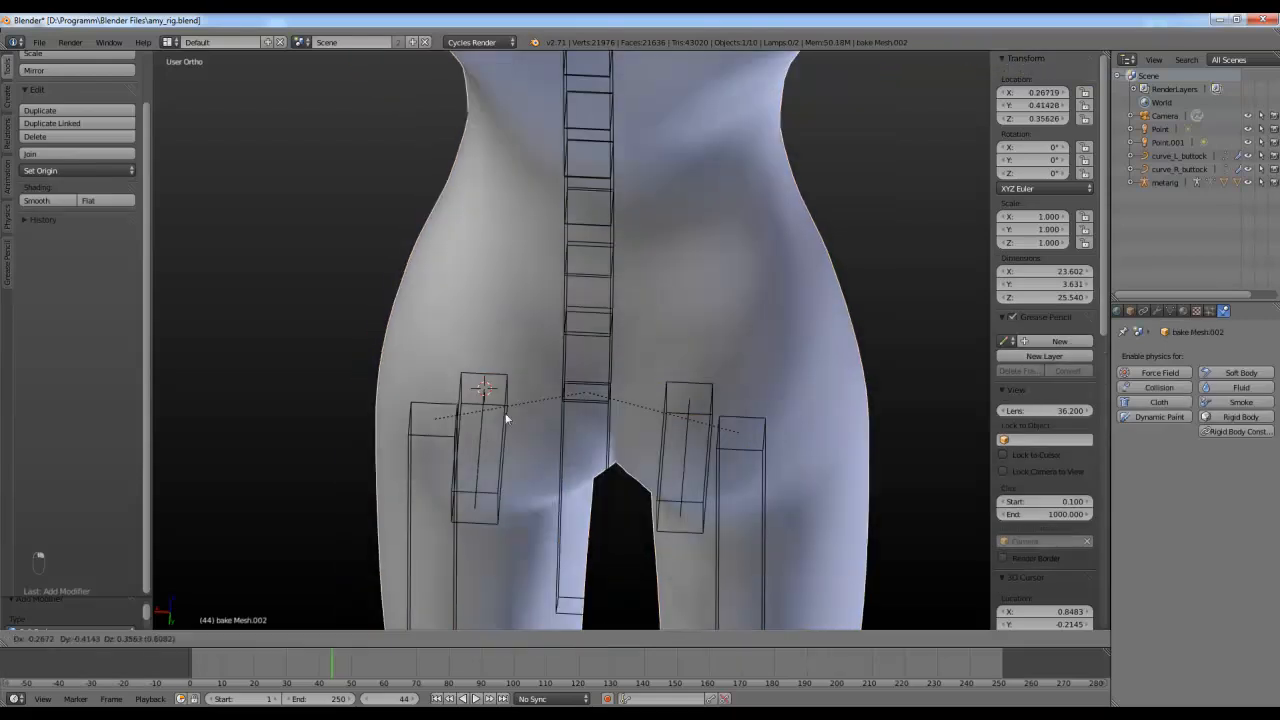
{"action": "key", "text": "g"}
{"action": "right_click", "coordinate": [541, 438]}
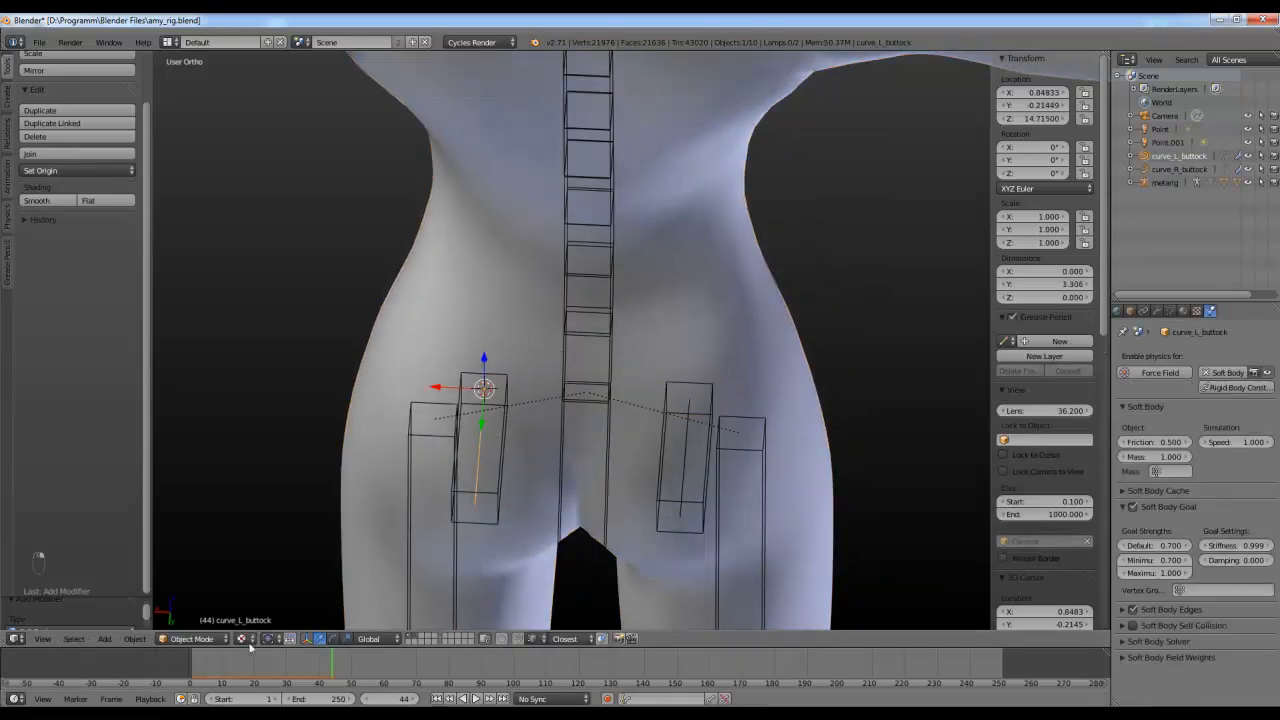
Step: Return to frame 0 and hide the body mesh
{"action": "left_click", "coordinate": [188, 664]}
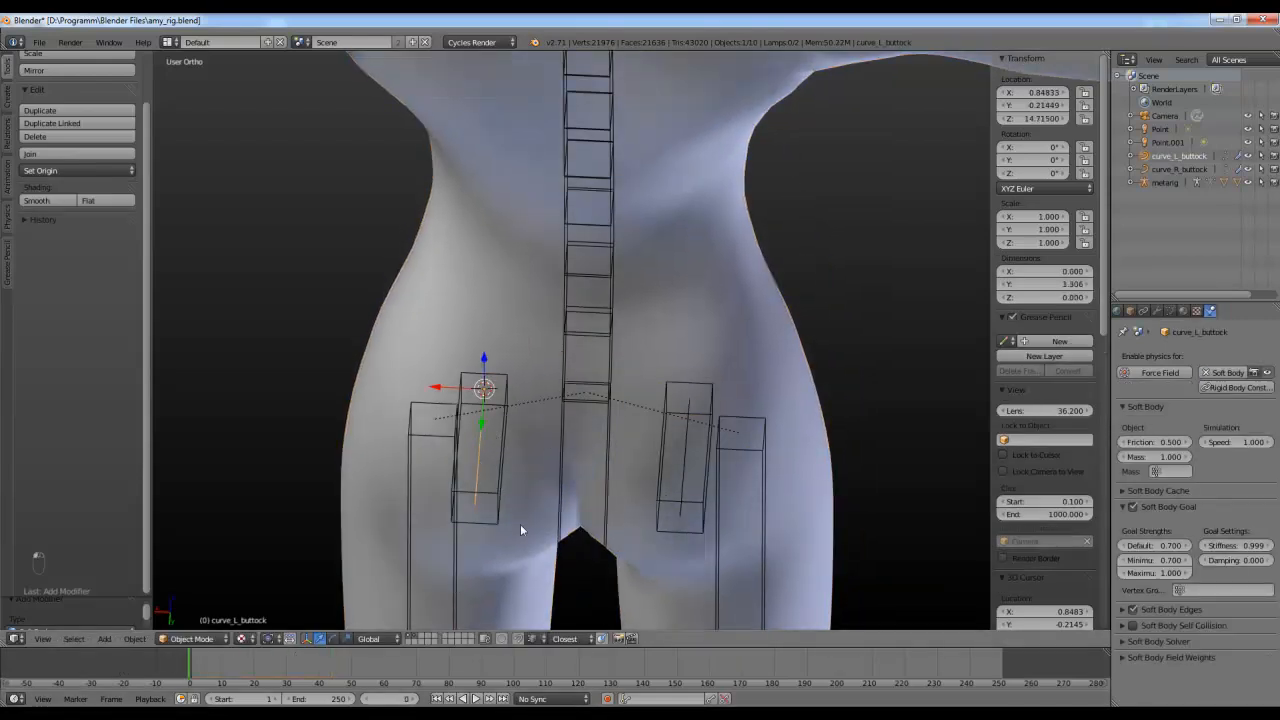
{"action": "right_click", "coordinate": [685, 321]}
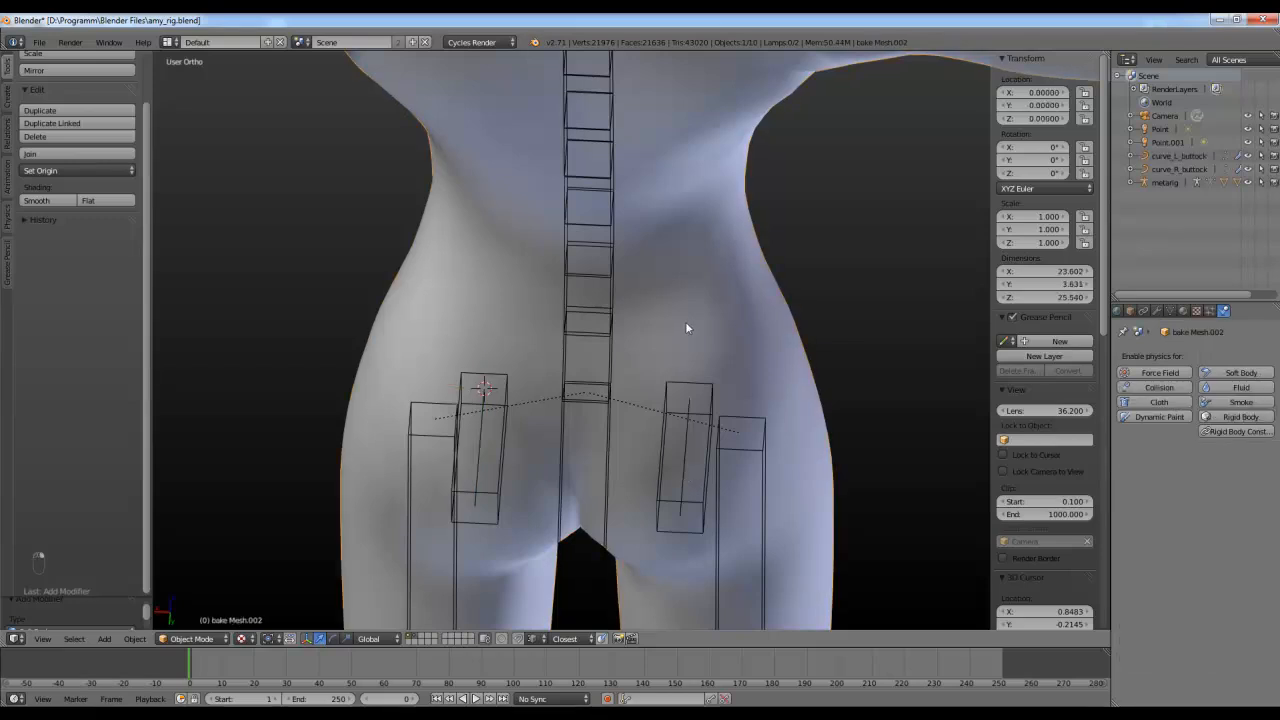
{"action": "key", "text": "h"}
Step: Select both buttock curves together with the metarig armature and switch the armature to Pose Mode
{"action": "right_click", "coordinate": [684, 435]}
{"action": "middle_click_drag", "start_coordinate": [636, 480], "coordinate": [577, 400]}
{"action": "right_click", "coordinate": [469, 440], "text": "shift"}
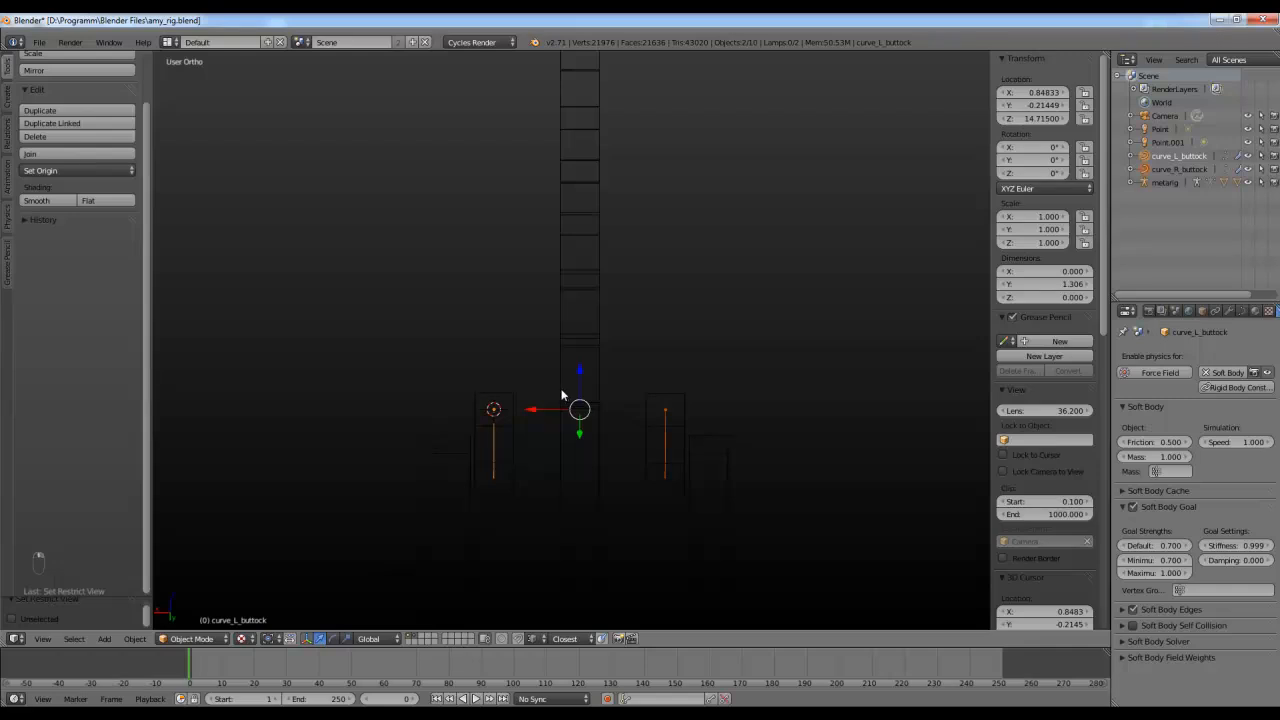
{"action": "right_click", "coordinate": [561, 350]}
{"action": "left_click", "coordinate": [191, 638]}
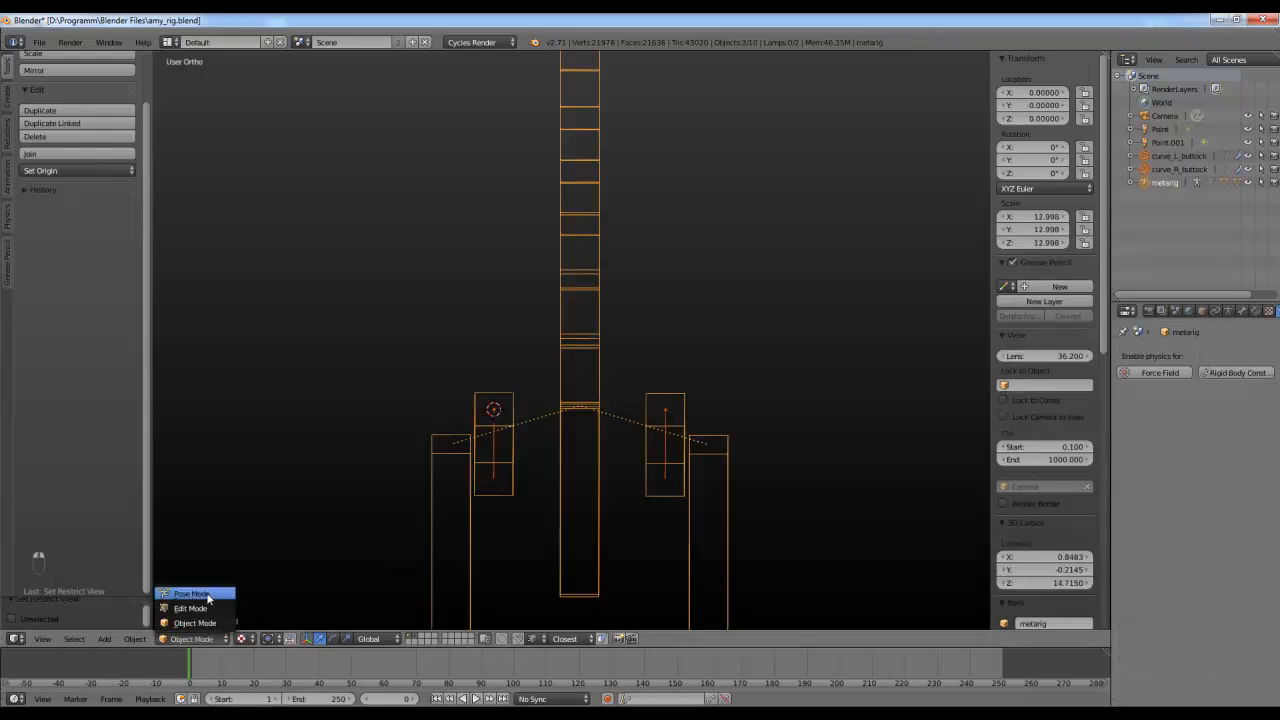
{"action": "left_click", "coordinate": [186, 592]}
{"action": "middle_click_drag", "start_coordinate": [523, 423], "coordinate": [544, 462]}
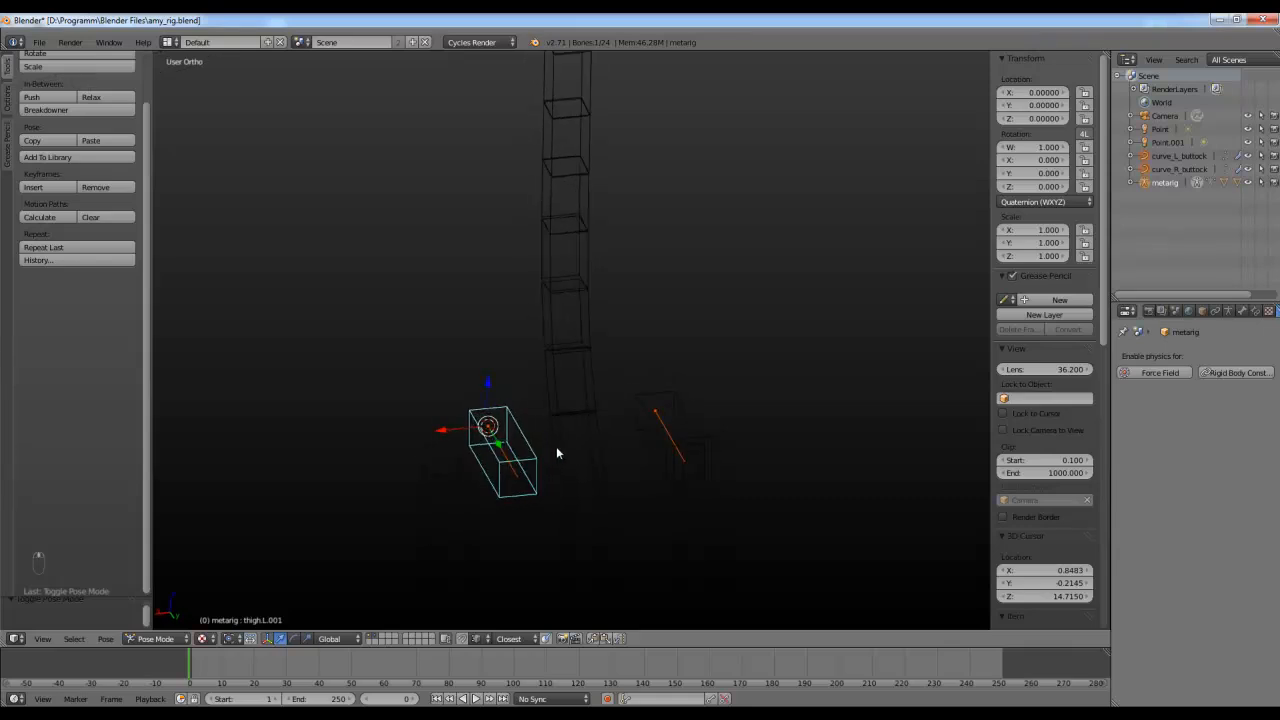
{"action": "right_click", "coordinate": [557, 453]}
{"action": "key", "text": "g"}
{"action": "key", "text": "Escape"}
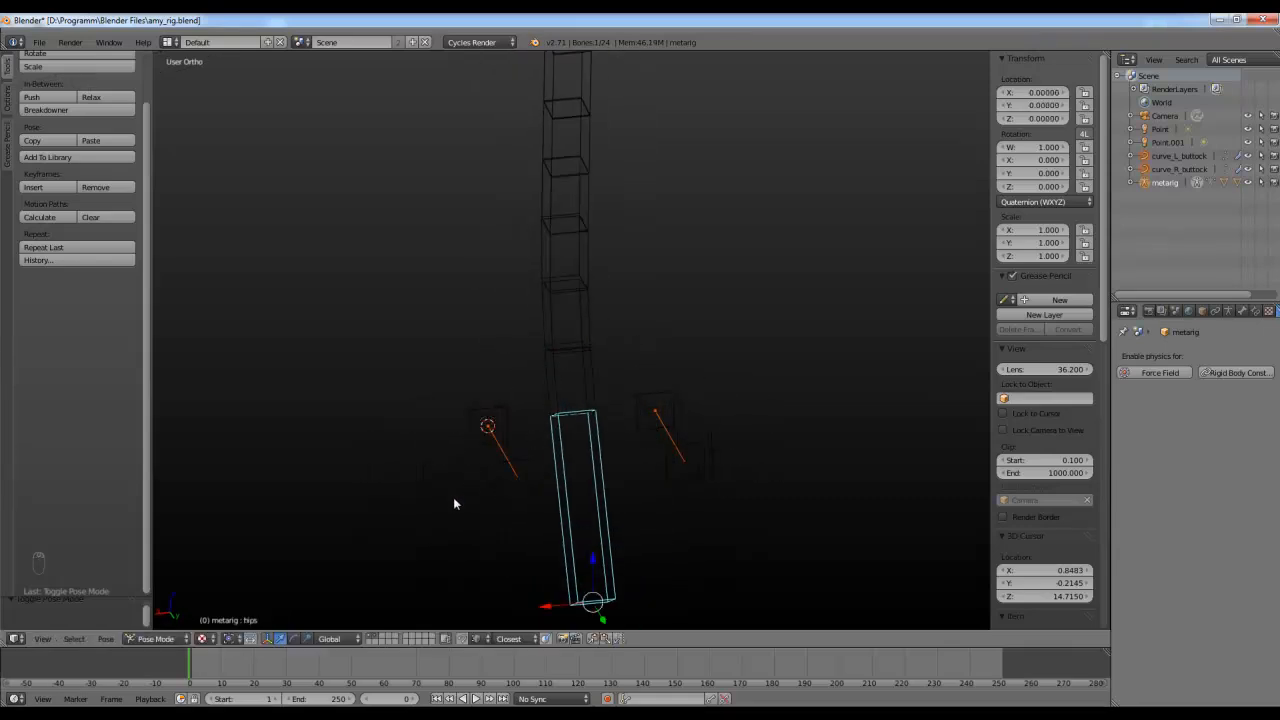
{"action": "right_click", "coordinate": [497, 440]}
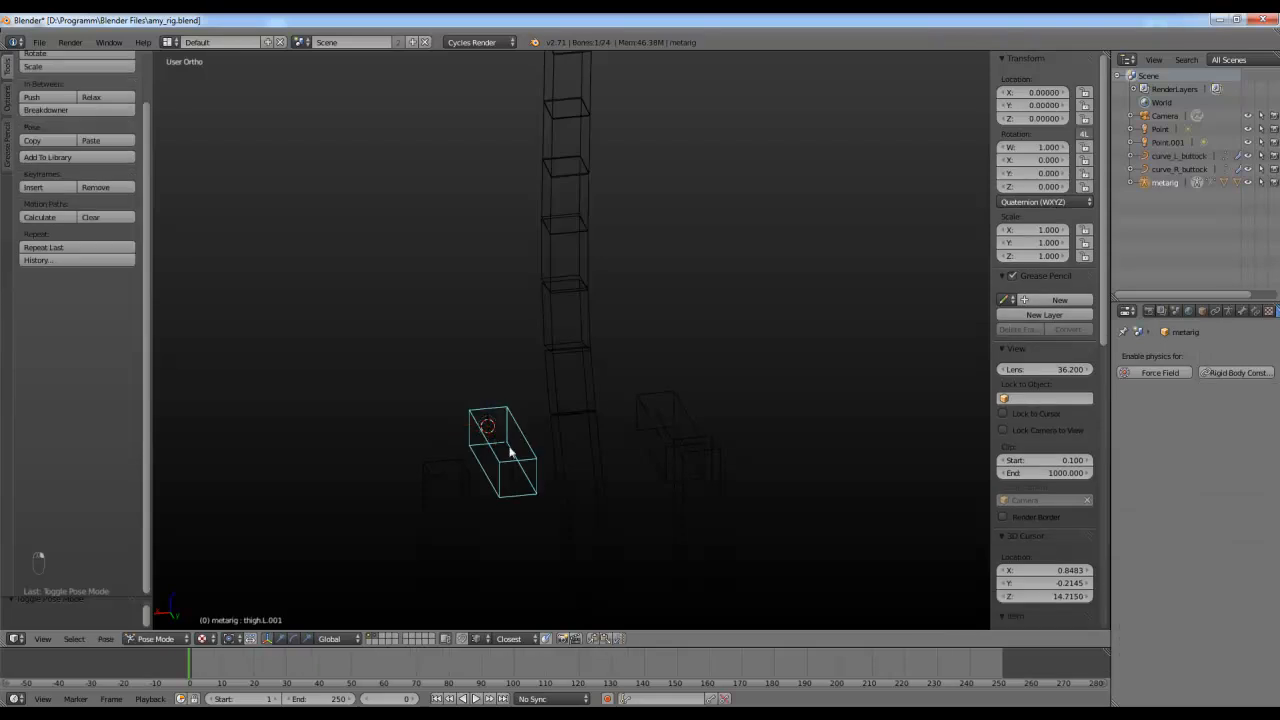
{"action": "right_click_drag", "start_coordinate": [501, 447], "coordinate": [628, 351]}
{"action": "right_click", "coordinate": [520, 430]}
Step: Parent curve_L_buttock to the metarig's hips bone using the Bone parent type
{"action": "key", "text": "Escape"}
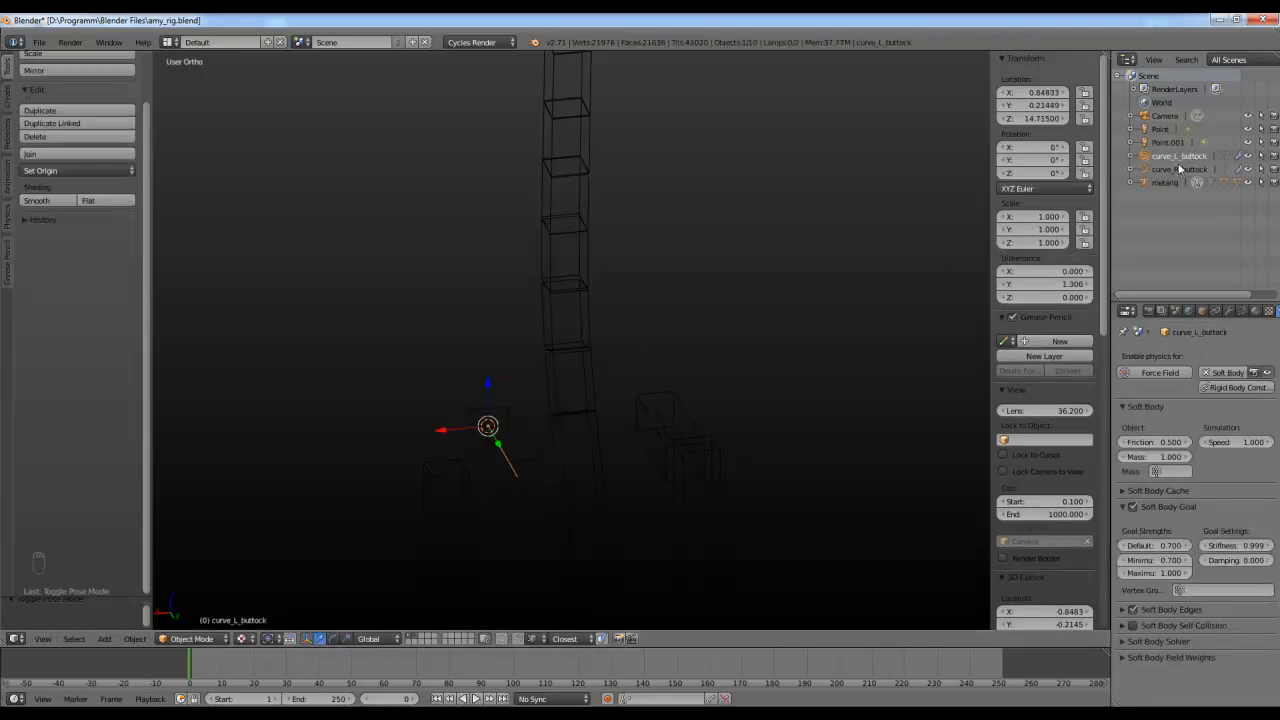
{"action": "right_click", "coordinate": [599, 446]}
{"action": "key", "text": "ctrl+Tab"}
{"action": "middle_click_drag", "start_coordinate": [602, 410], "coordinate": [617, 363]}
{"action": "key", "text": "ctrl+p"}
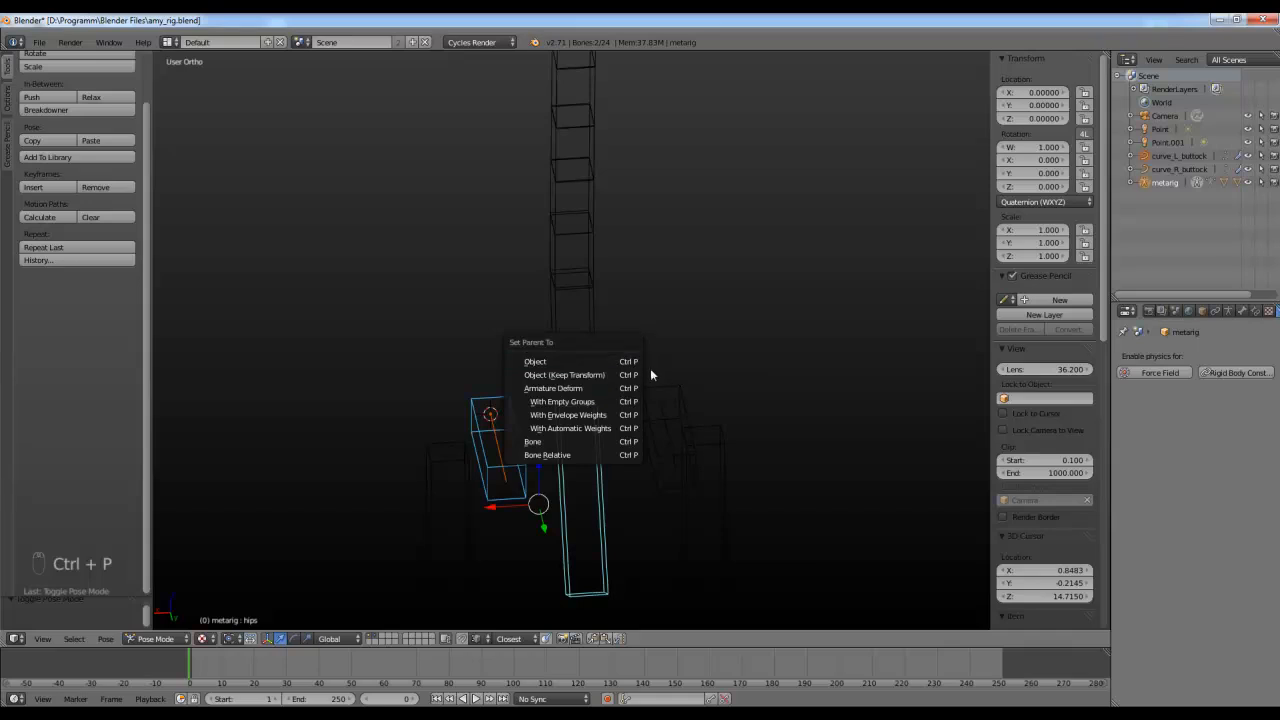
{"action": "left_click", "coordinate": [570, 428]}
Step: Parent curve_R_buttock to the metarig's hips bone using the Bone parent type
{"action": "middle_click_drag", "start_coordinate": [571, 449], "coordinate": [648, 415]}
{"action": "right_click", "coordinate": [662, 440]}
{"action": "right_click", "coordinate": [601, 486], "text": "shift"}
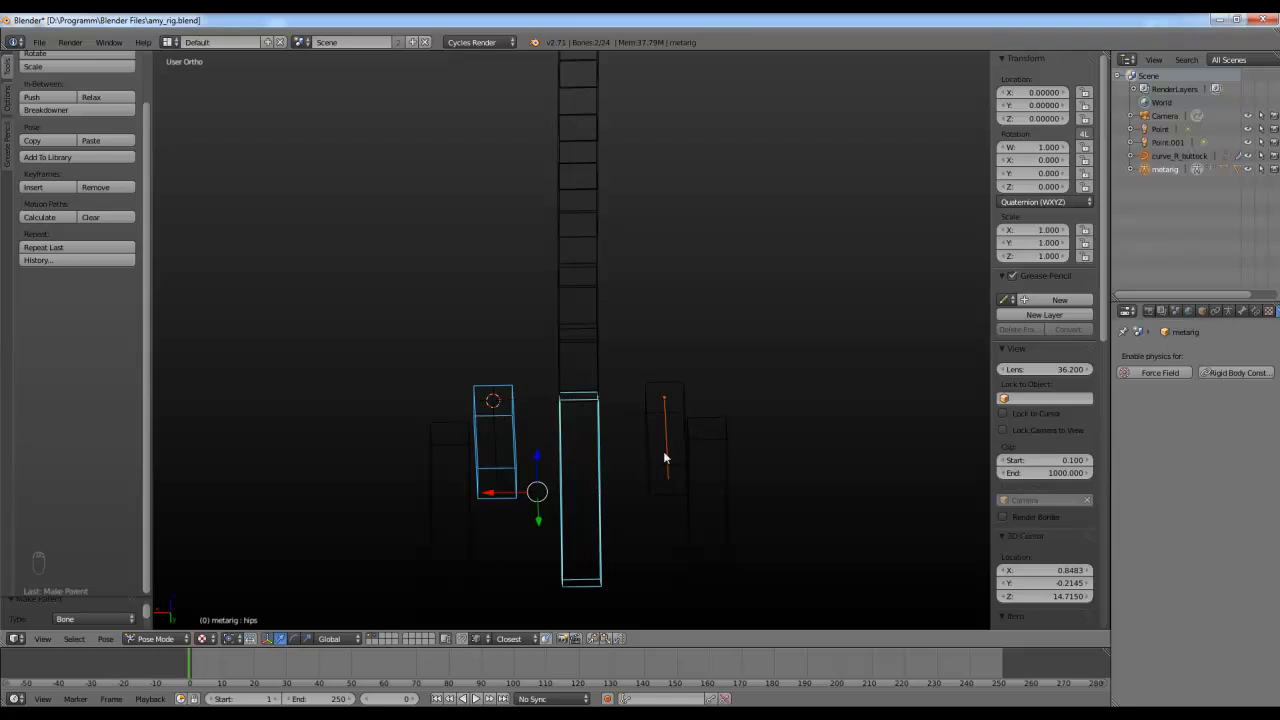
{"action": "right_click", "coordinate": [663, 451]}
{"action": "right_click", "coordinate": [601, 484], "text": "shift"}
{"action": "right_click", "coordinate": [598, 490]}
{"action": "key", "text": "ctrl+p"}
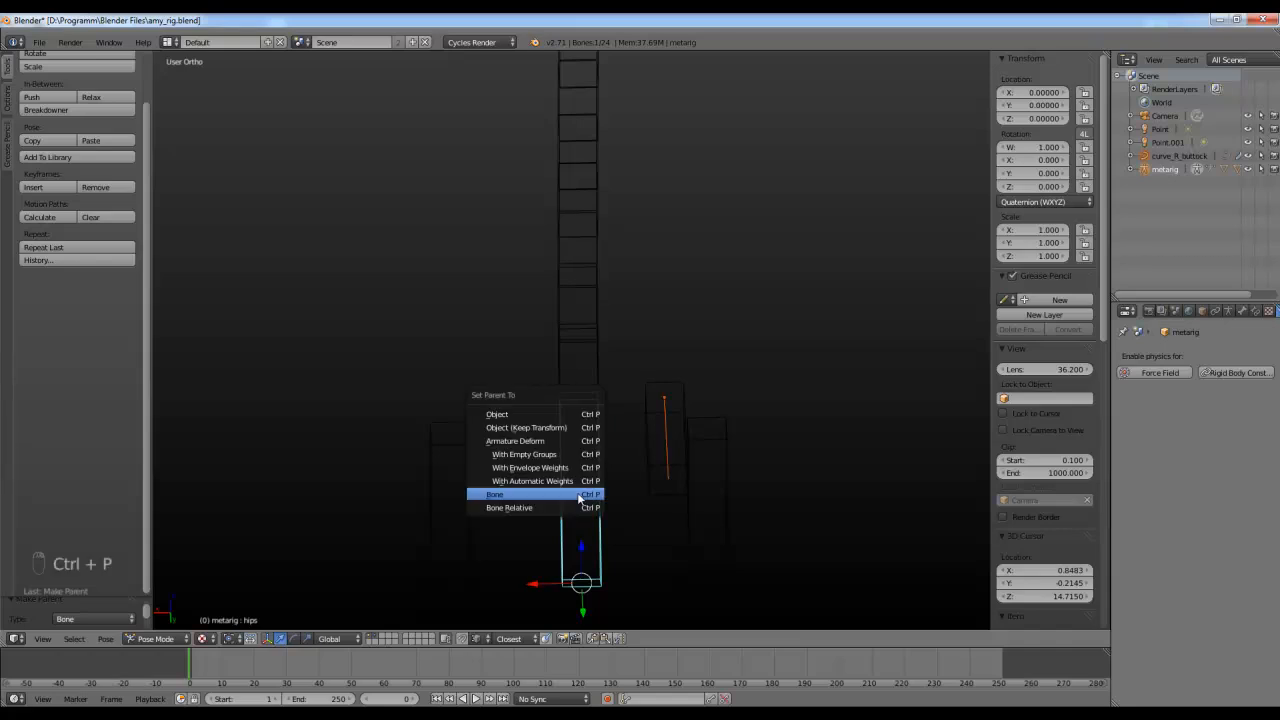
{"action": "left_click", "coordinate": [583, 497]}
Step: Test the parenting by moving the hips bone while the animation plays, cancelling each move
{"action": "key", "text": "g"}
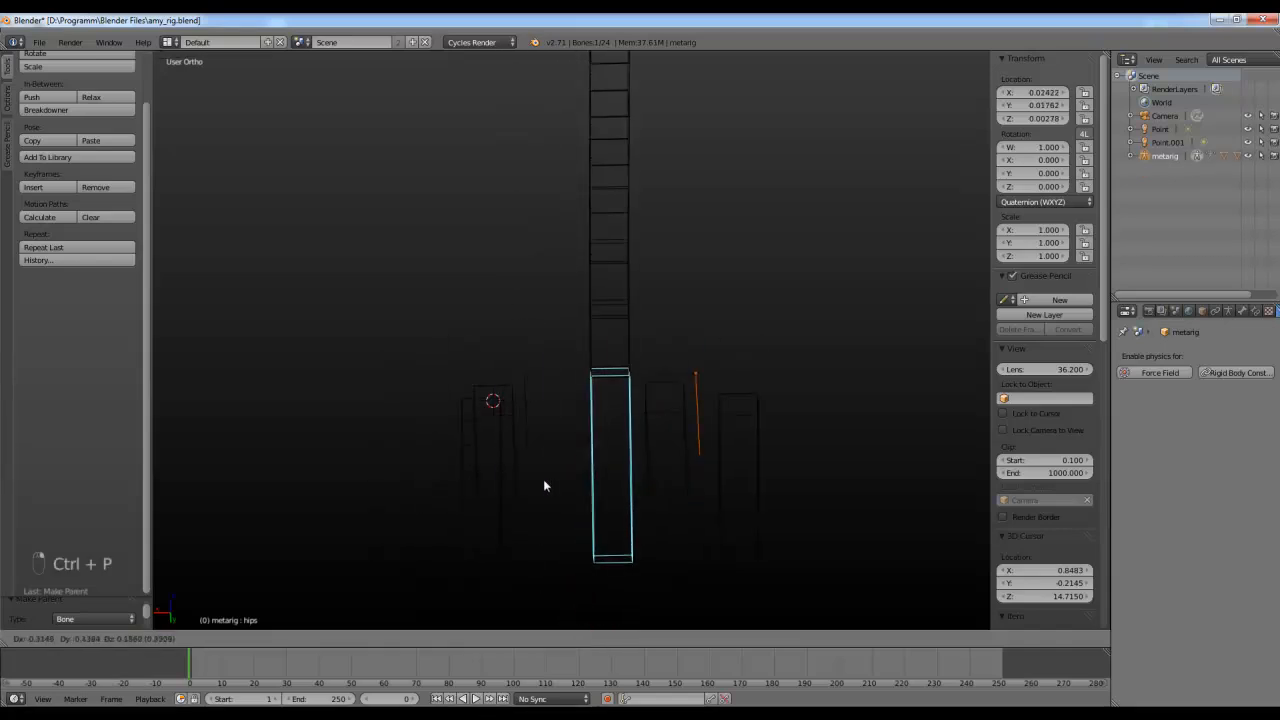
{"action": "right_click", "coordinate": [576, 462]}
{"action": "key", "text": "alt+a"}
{"action": "right_click_drag", "start_coordinate": [590, 518], "coordinate": [525, 457]}
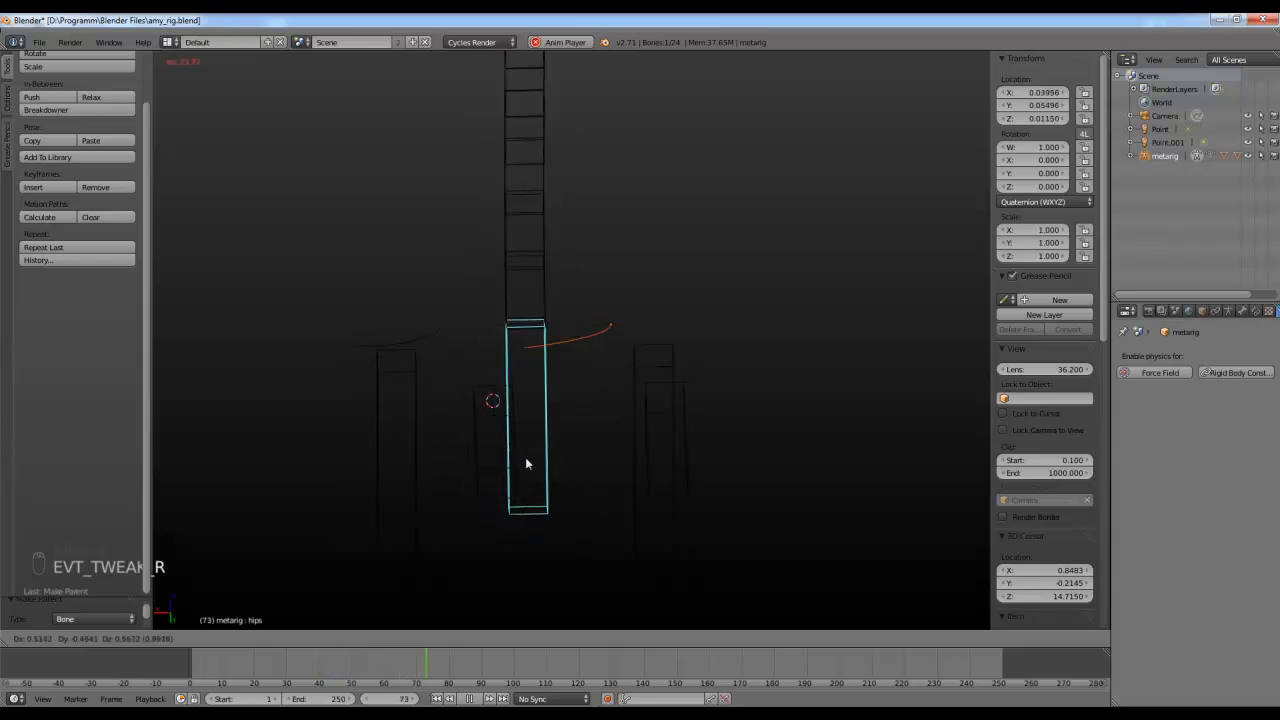
{"action": "right_click", "coordinate": [504, 467]}
{"action": "middle_click_drag", "start_coordinate": [503, 469], "coordinate": [678, 448]}
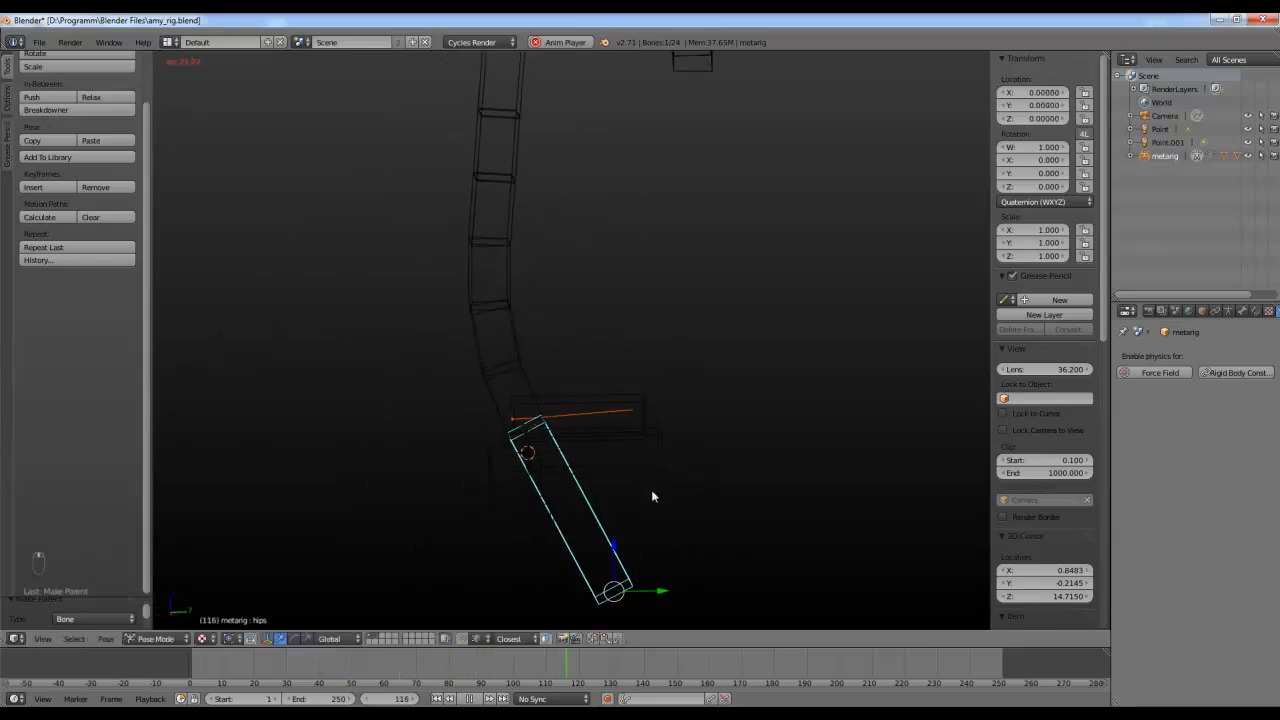
{"action": "key", "text": "alt+a"}
Step: Return to frame 0, switch the armature to Object Mode, and unhide the body mesh with nothing selected
{"action": "middle_click_drag", "start_coordinate": [190, 686], "coordinate": [272, 684]}
{"action": "left_click", "coordinate": [254, 662]}
{"action": "middle_click_drag", "start_coordinate": [725, 385], "coordinate": [669, 471]}
{"action": "right_click_drag", "start_coordinate": [667, 444], "coordinate": [654, 419]}
{"action": "right_click", "coordinate": [657, 415]}
{"action": "right_click", "coordinate": [701, 354]}
{"action": "key", "text": "ctrl+space"}
{"action": "left_click", "coordinate": [155, 638]}
{"action": "left_click", "coordinate": [165, 620]}
{"action": "key", "text": "alt+h"}
{"action": "key", "text": "a"}
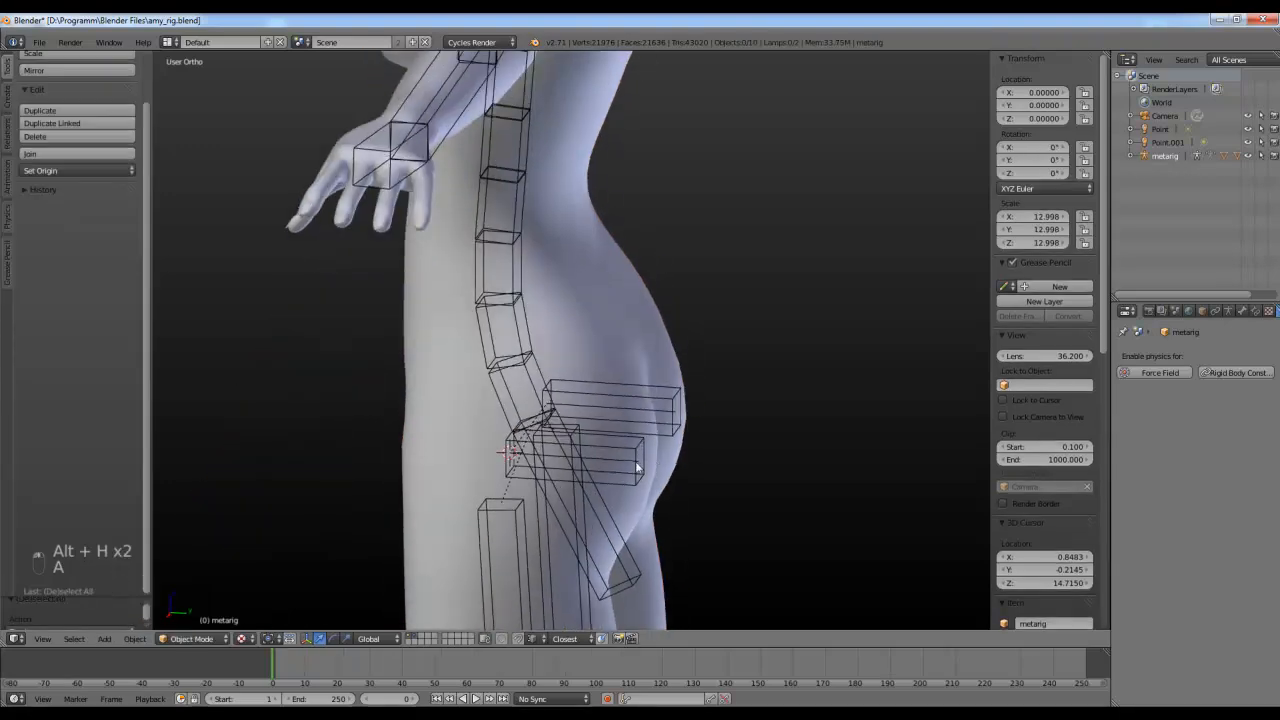
Step: Put the metarig in Pose Mode and give the left buttock bone a Spline IK constraint targeting curve_L_buttock
{"action": "right_click", "coordinate": [640, 456]}
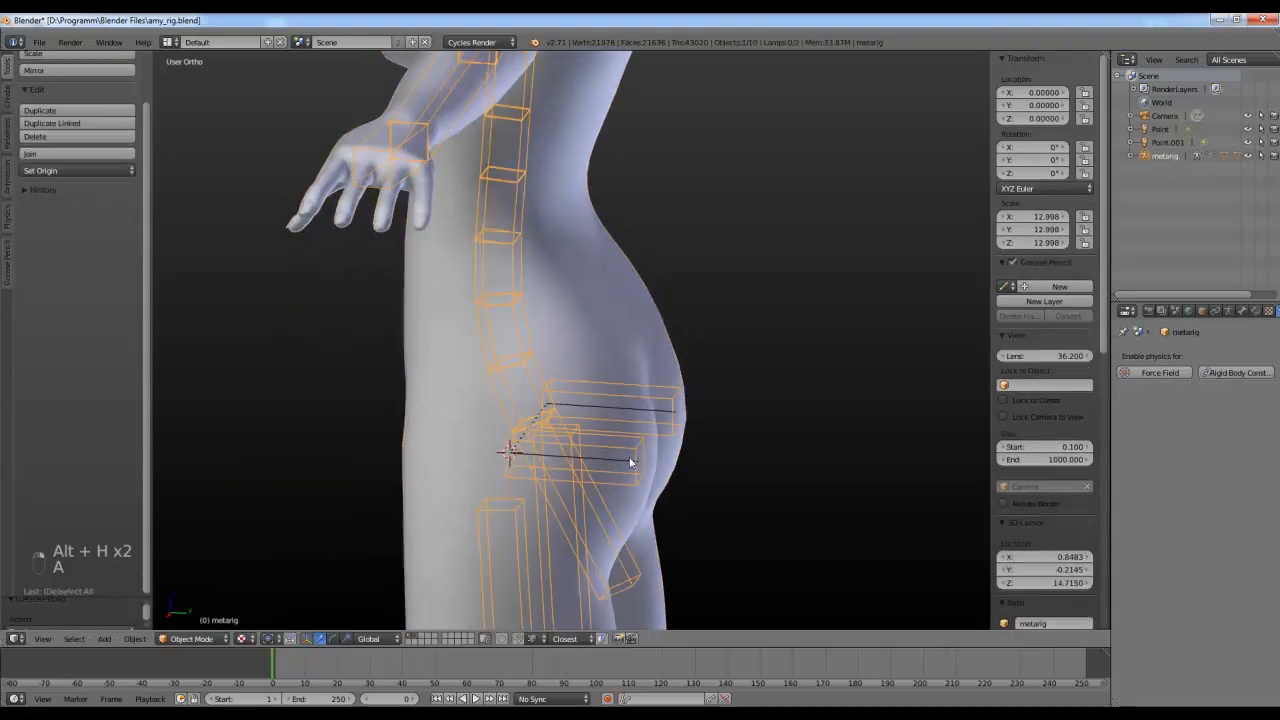
{"action": "left_click", "coordinate": [200, 593]}
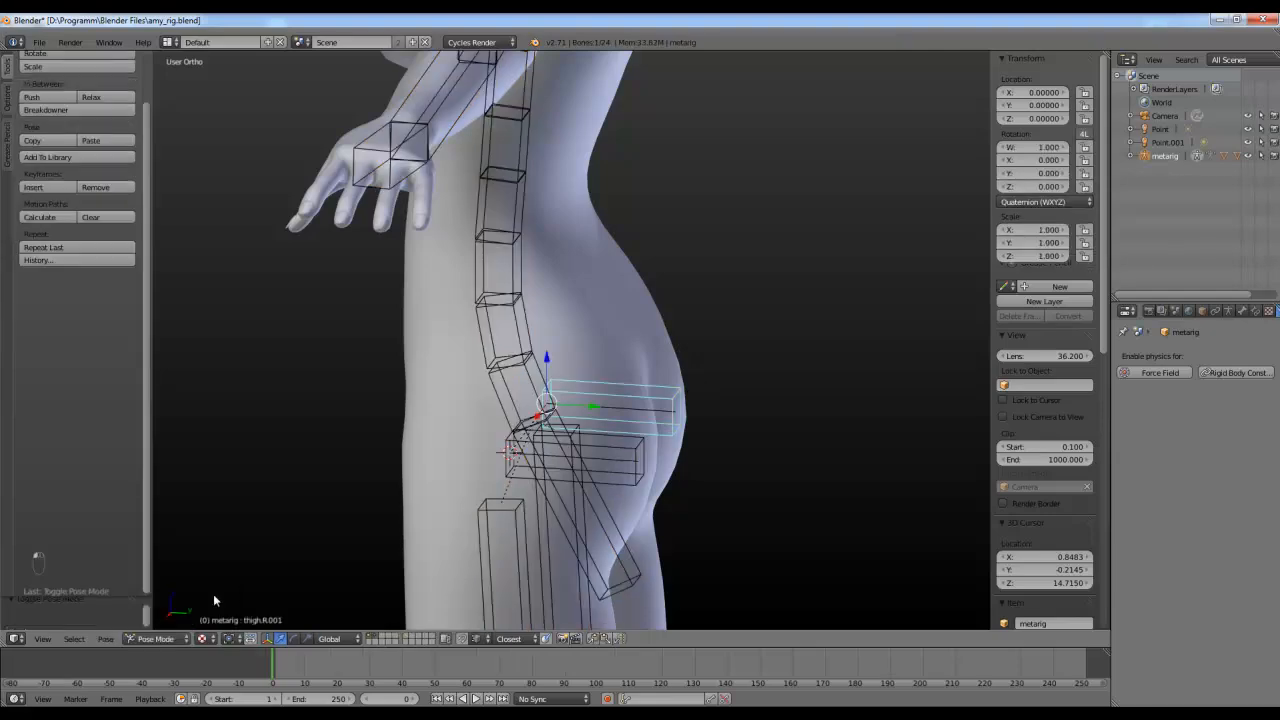
{"action": "scroll", "coordinate": [602, 438], "scroll_direction": "up", "scroll_amount": 4}
{"action": "key", "text": "ctrl+Tab"}
{"action": "key", "text": "ctrl+Tab"}
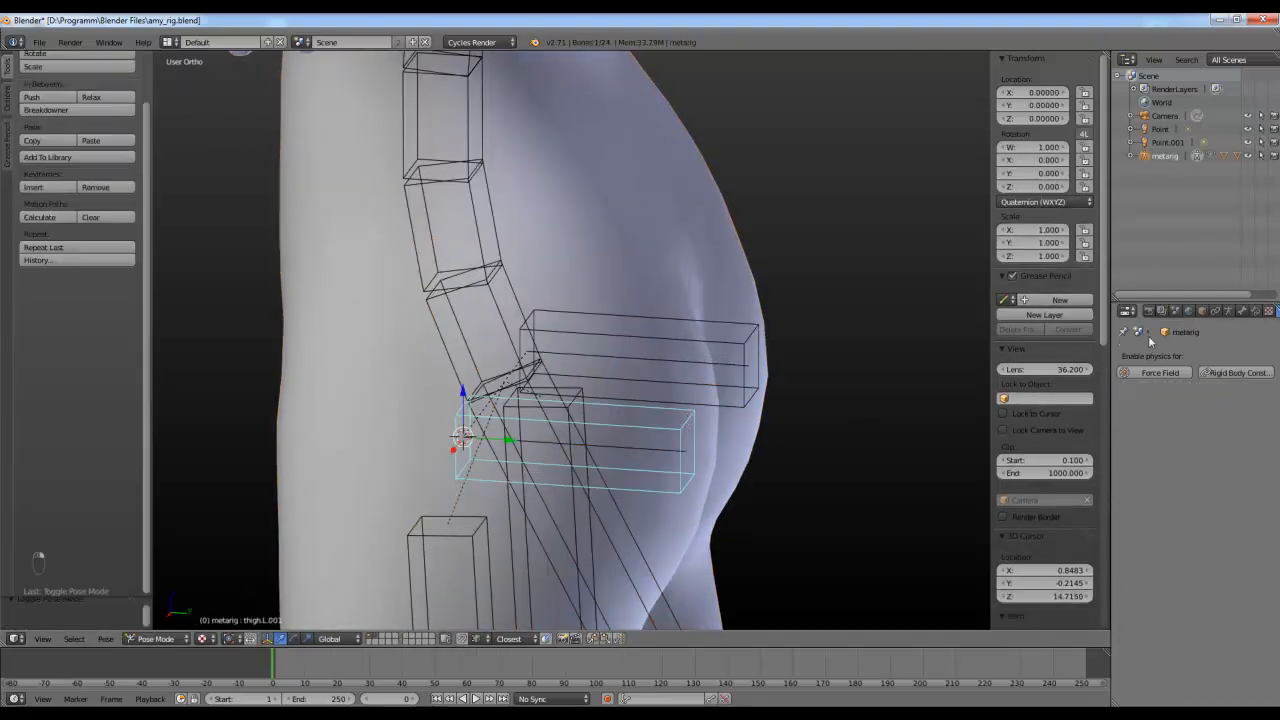
{"action": "left_click", "coordinate": [1242, 311]}
{"action": "left_click", "coordinate": [1254, 312]}
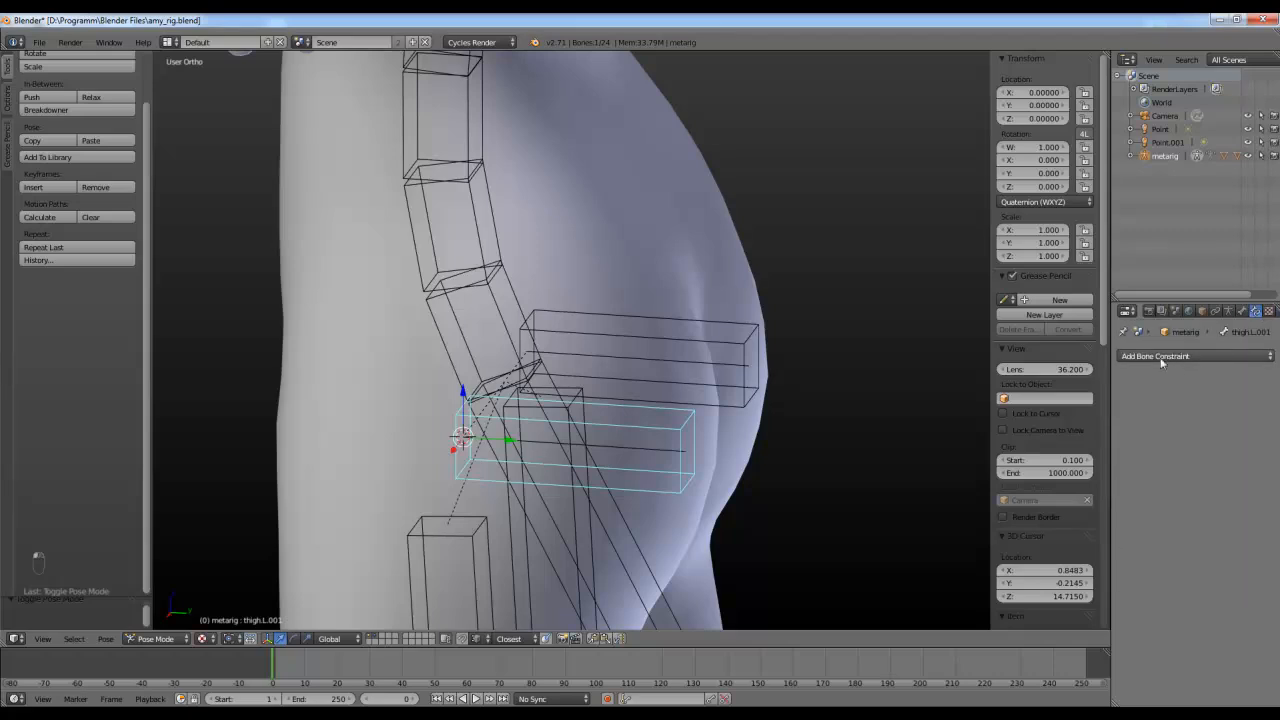
{"action": "left_click", "coordinate": [1180, 356]}
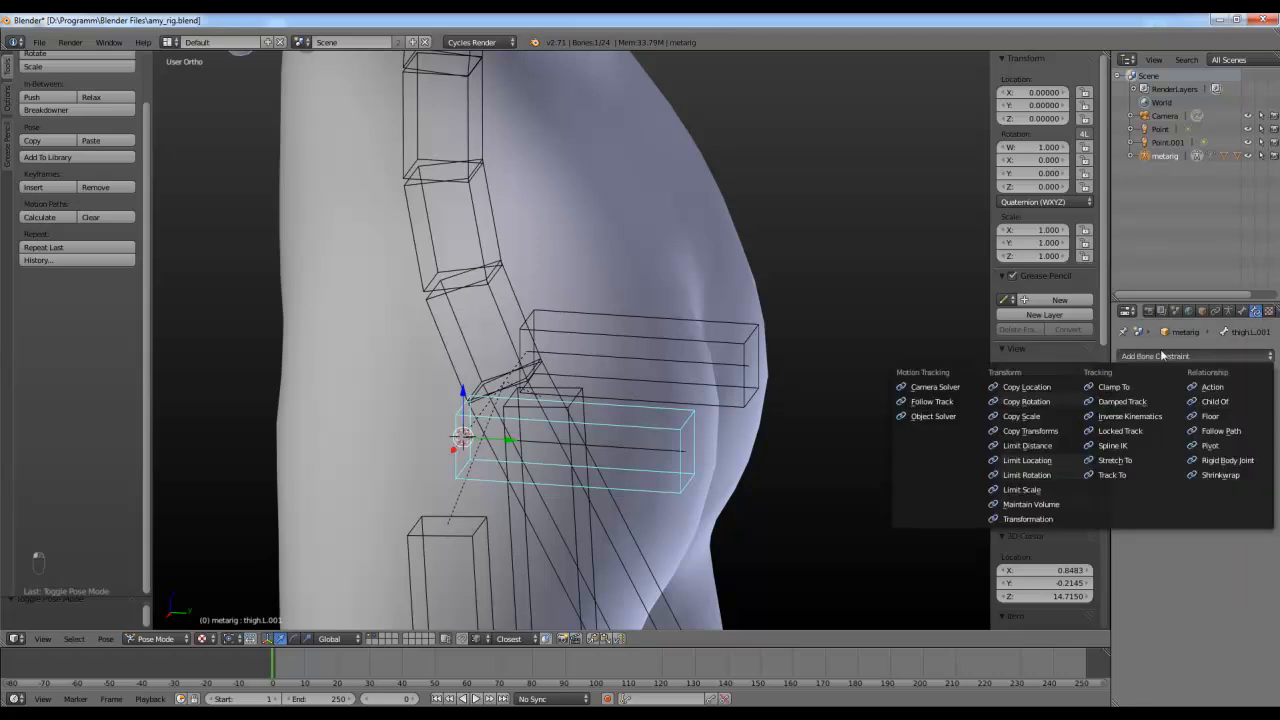
{"action": "left_click", "coordinate": [1115, 445]}
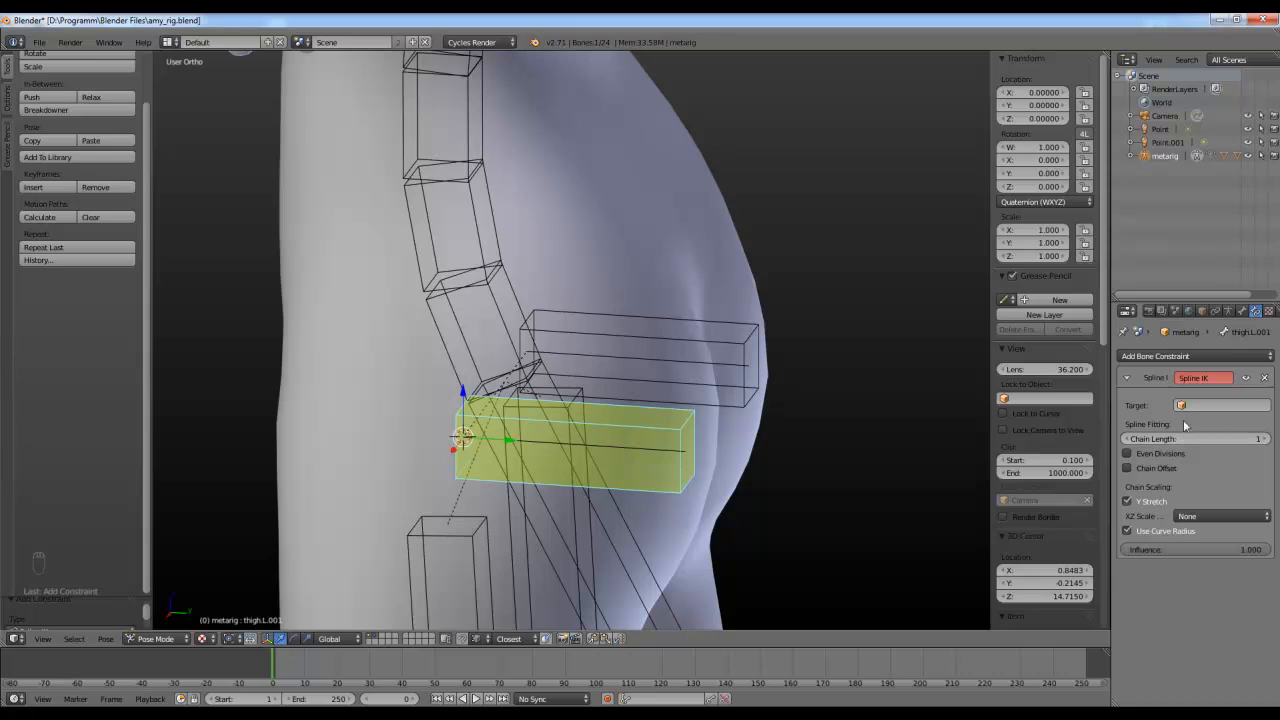
{"action": "left_click", "coordinate": [1192, 404]}
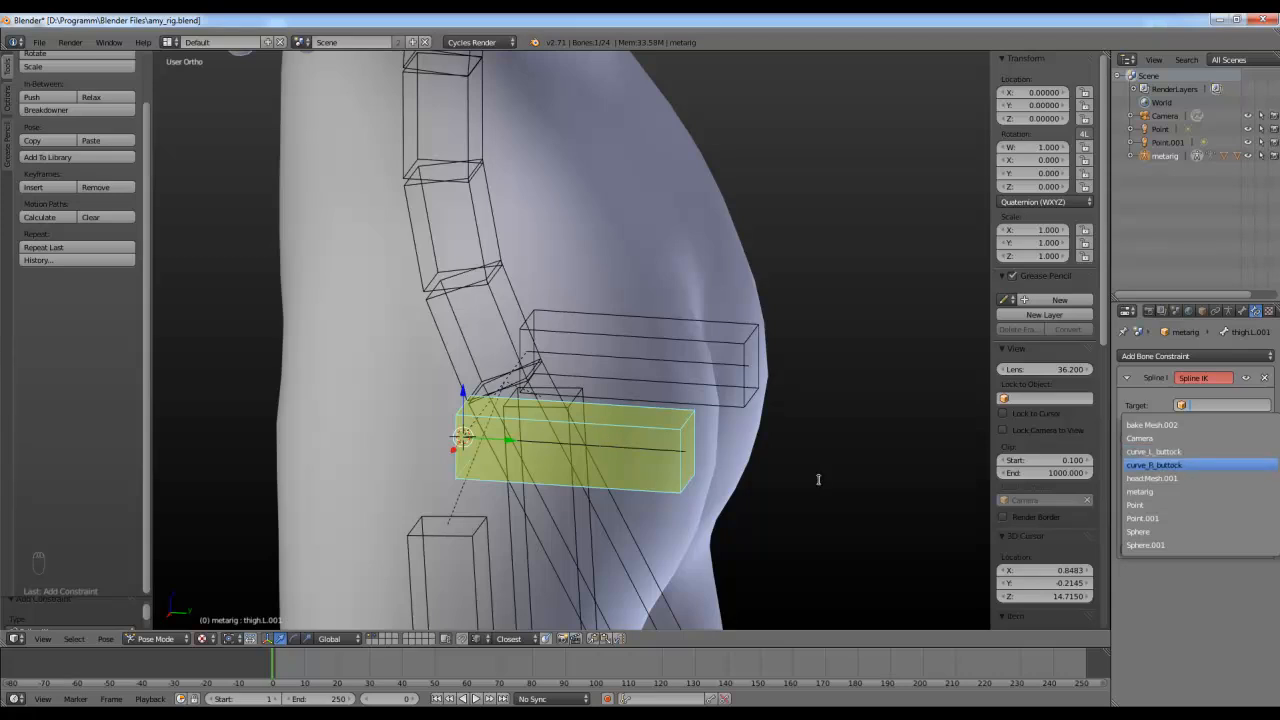
{"action": "left_click", "coordinate": [1165, 451]}
Step: Test the left buttock bone's jiggle by moving the hips bone during playback, cancelling the move and stopping the animation
{"action": "middle_click_drag", "start_coordinate": [843, 429], "coordinate": [649, 467]}
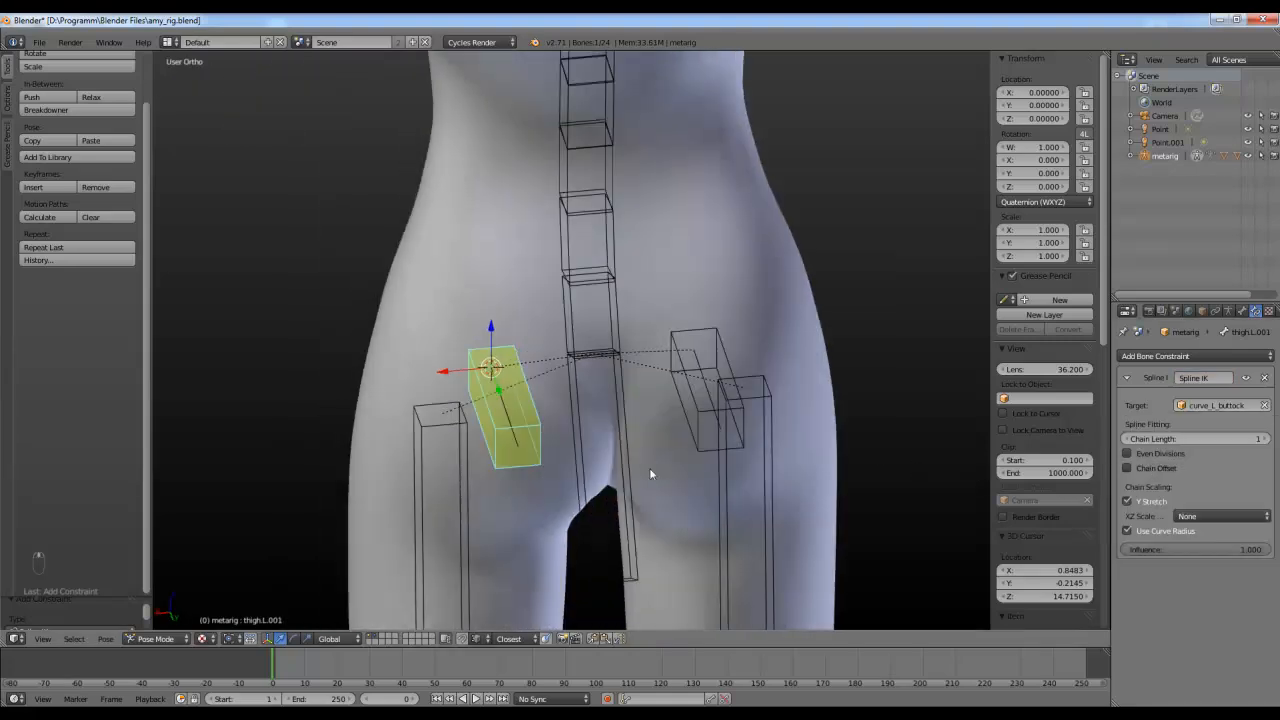
{"action": "key", "text": "alt+a"}
{"action": "middle_click_drag", "start_coordinate": [628, 545], "coordinate": [735, 485]}
{"action": "right_click", "coordinate": [576, 495]}
{"action": "key", "text": "g"}
{"action": "right_click", "coordinate": [576, 485]}
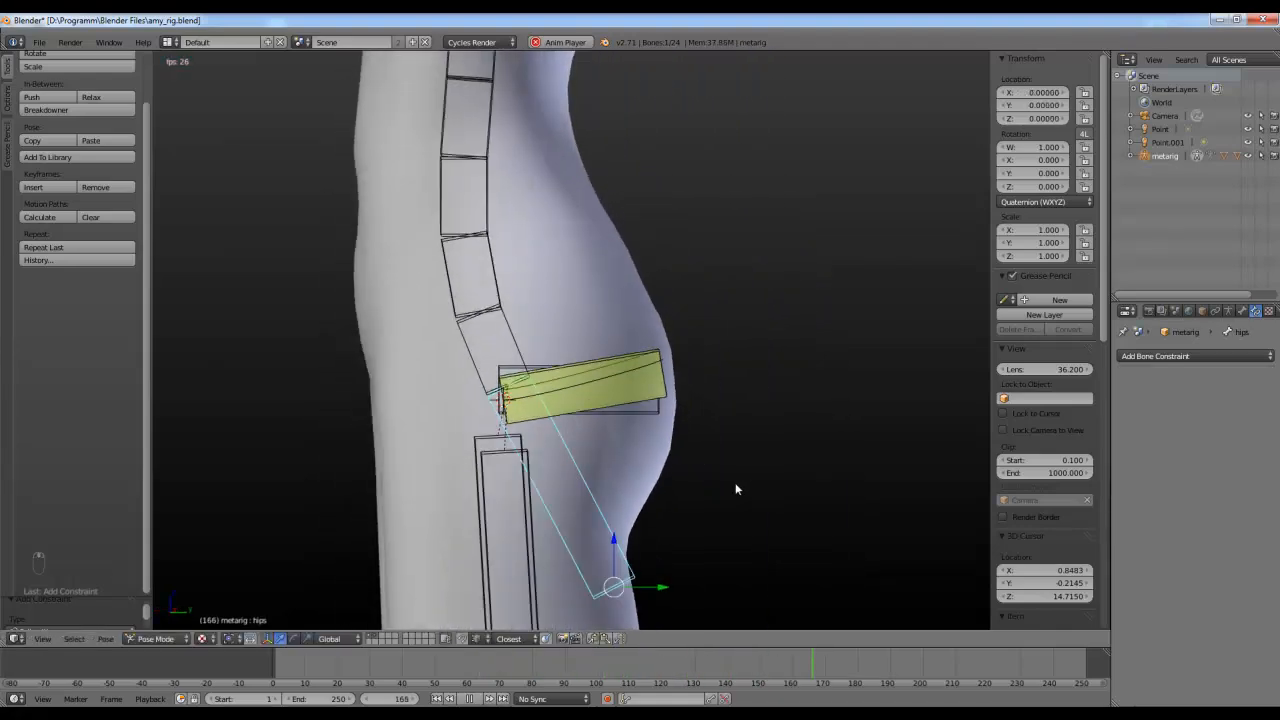
{"action": "key", "text": "alt+a"}
Step: Add a Spline IK constraint to the right buttock bone with curve_R_buttock as its target
{"action": "middle_click_drag", "start_coordinate": [739, 425], "coordinate": [725, 402]}
{"action": "right_click", "coordinate": [727, 385]}
{"action": "left_click", "coordinate": [1193, 356]}
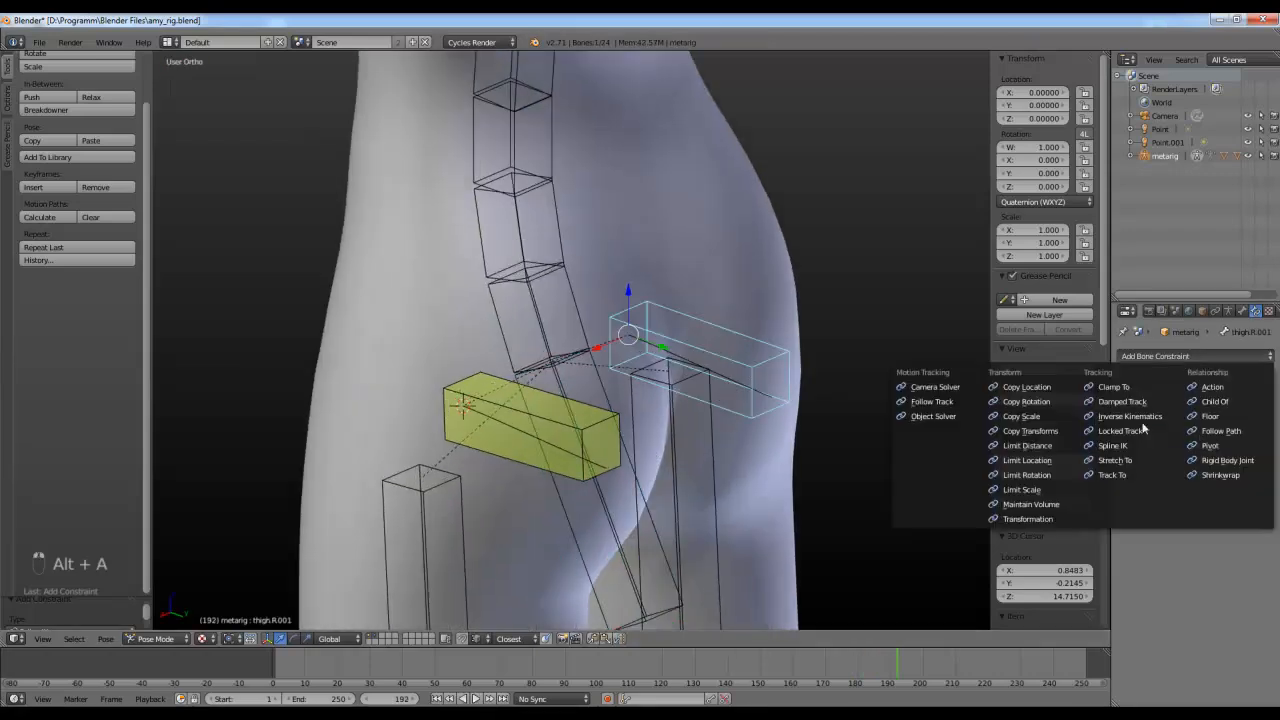
{"action": "left_click", "coordinate": [1119, 433]}
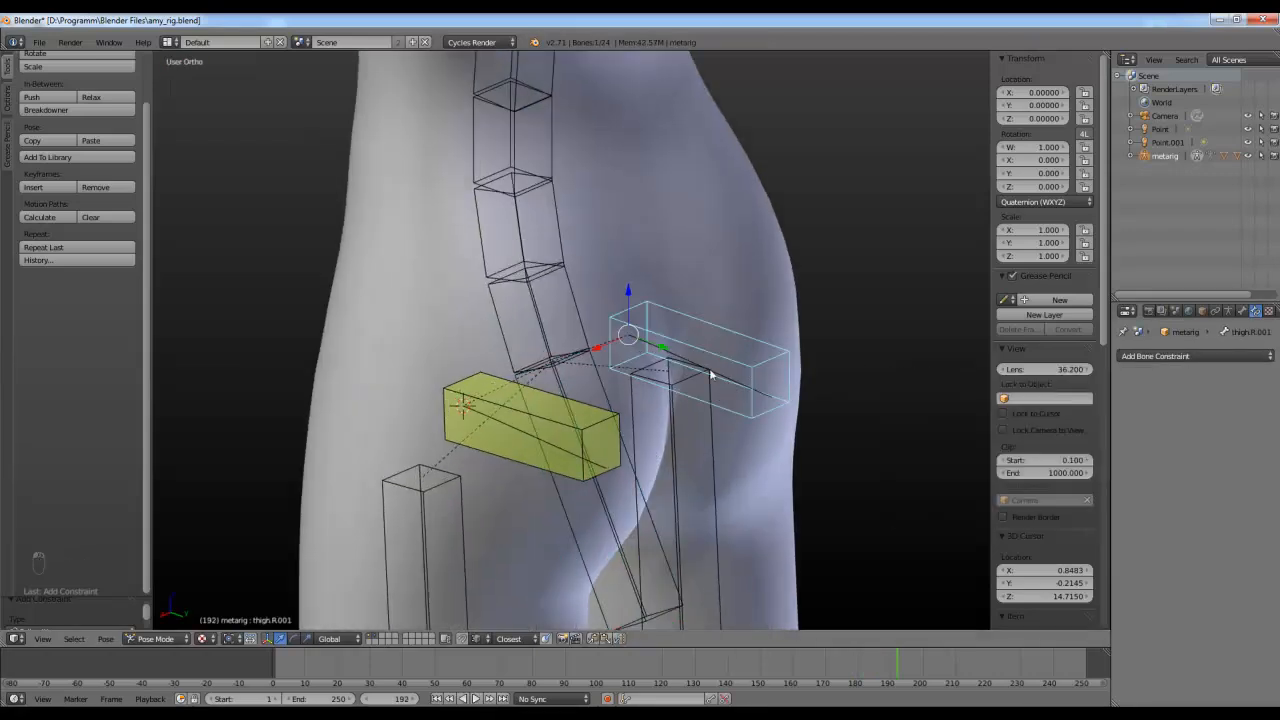
{"action": "left_click", "coordinate": [1195, 358]}
{"action": "left_click", "coordinate": [1133, 451]}
{"action": "left_click", "coordinate": [1215, 405]}
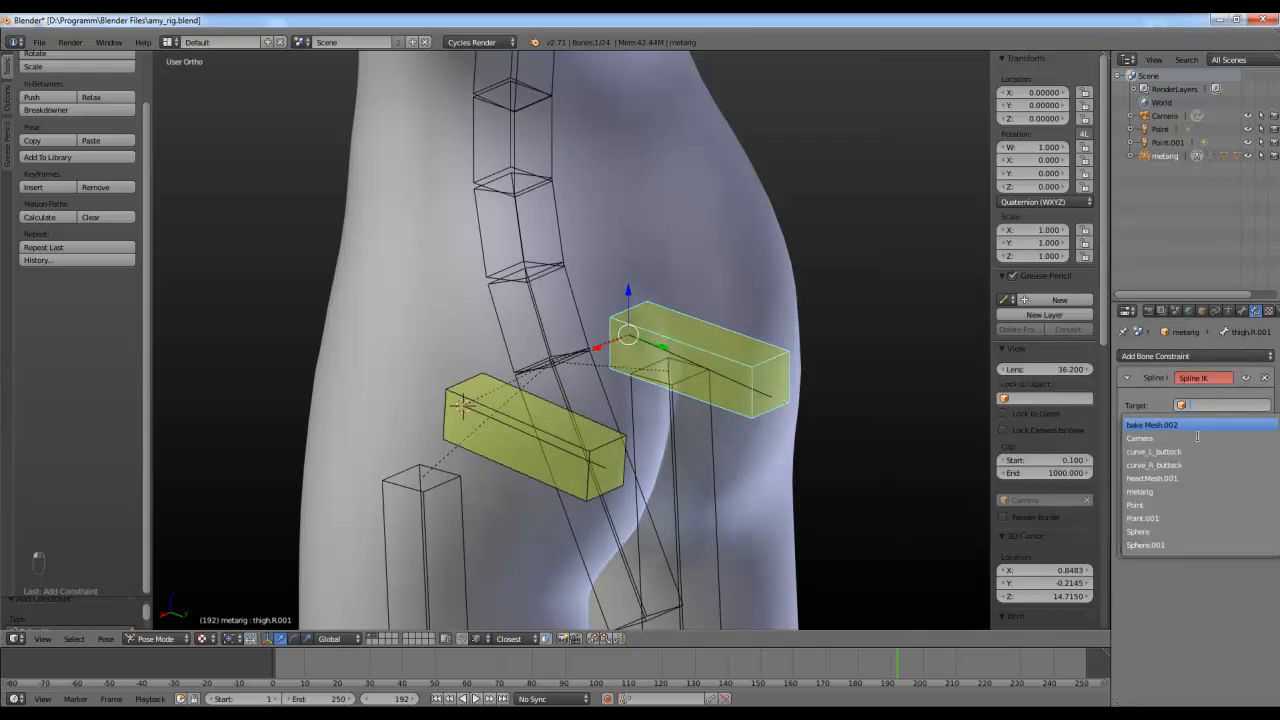
{"action": "left_click", "coordinate": [1155, 465]}
Step: Play the animation with the metarig hidden and try moving it to preview the jiggle on the body mesh alone
{"action": "key", "text": "alt+a"}
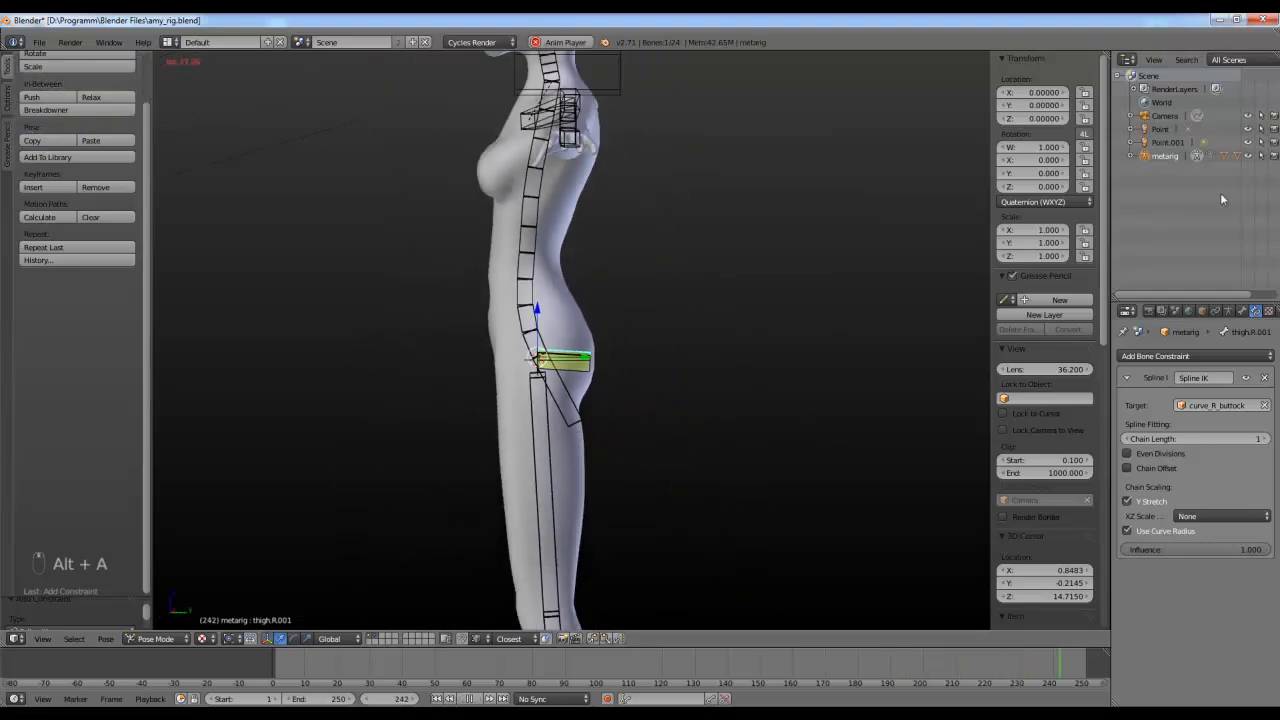
{"action": "left_click", "coordinate": [1248, 157]}
{"action": "middle_click_drag", "start_coordinate": [499, 433], "coordinate": [529, 431]}
{"action": "right_click_drag", "start_coordinate": [529, 431], "coordinate": [502, 436]}
{"action": "right_click", "coordinate": [502, 436]}
{"action": "left_click", "coordinate": [1166, 157]}
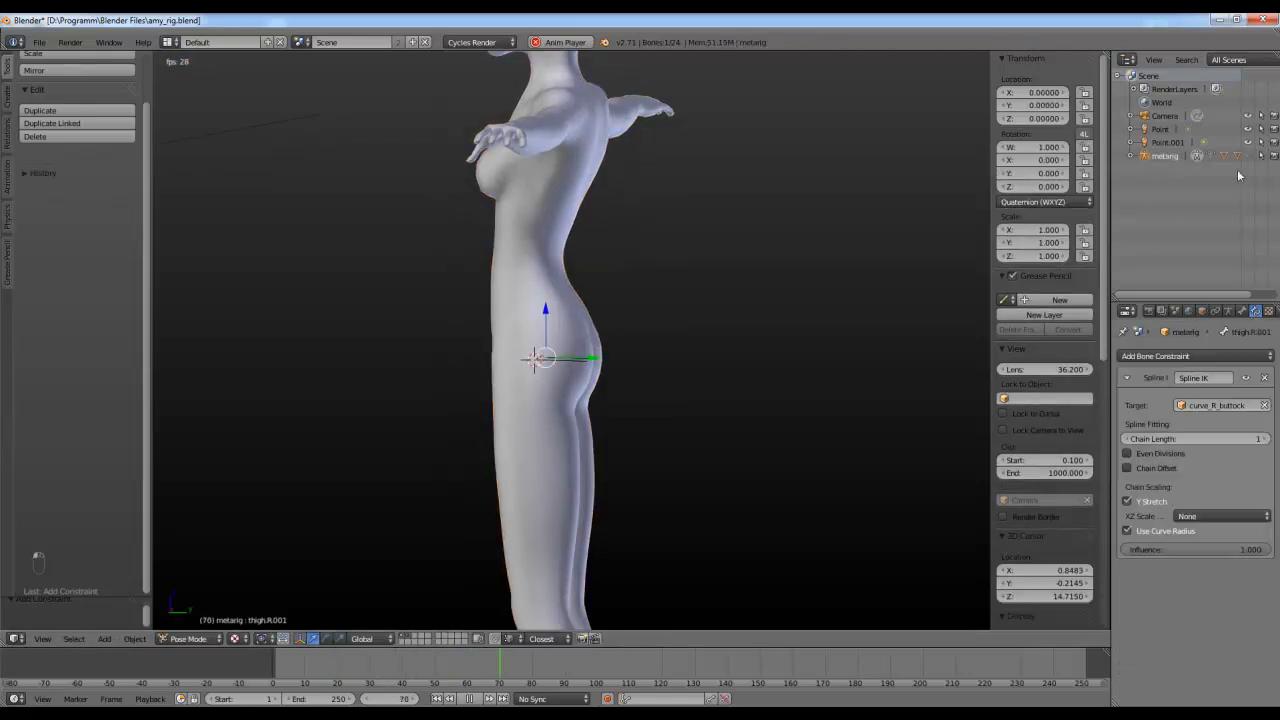
{"action": "middle_click_drag", "start_coordinate": [652, 440], "coordinate": [683, 450]}
{"action": "key", "text": "g"}
{"action": "right_click", "coordinate": [745, 385]}
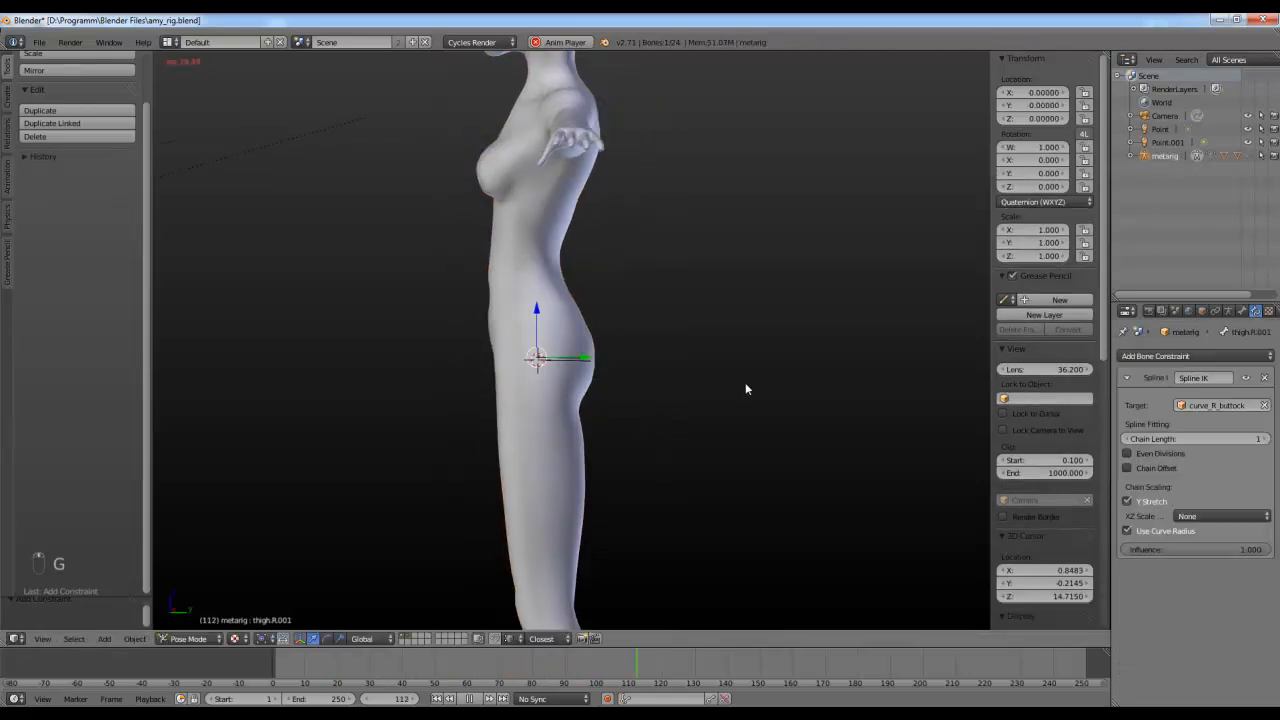
Step: Show the metarig again and test both buttock bones by moving the hips bone, cancelling the move and stopping playback
{"action": "left_click", "coordinate": [1248, 157]}
{"action": "right_click", "coordinate": [546, 392]}
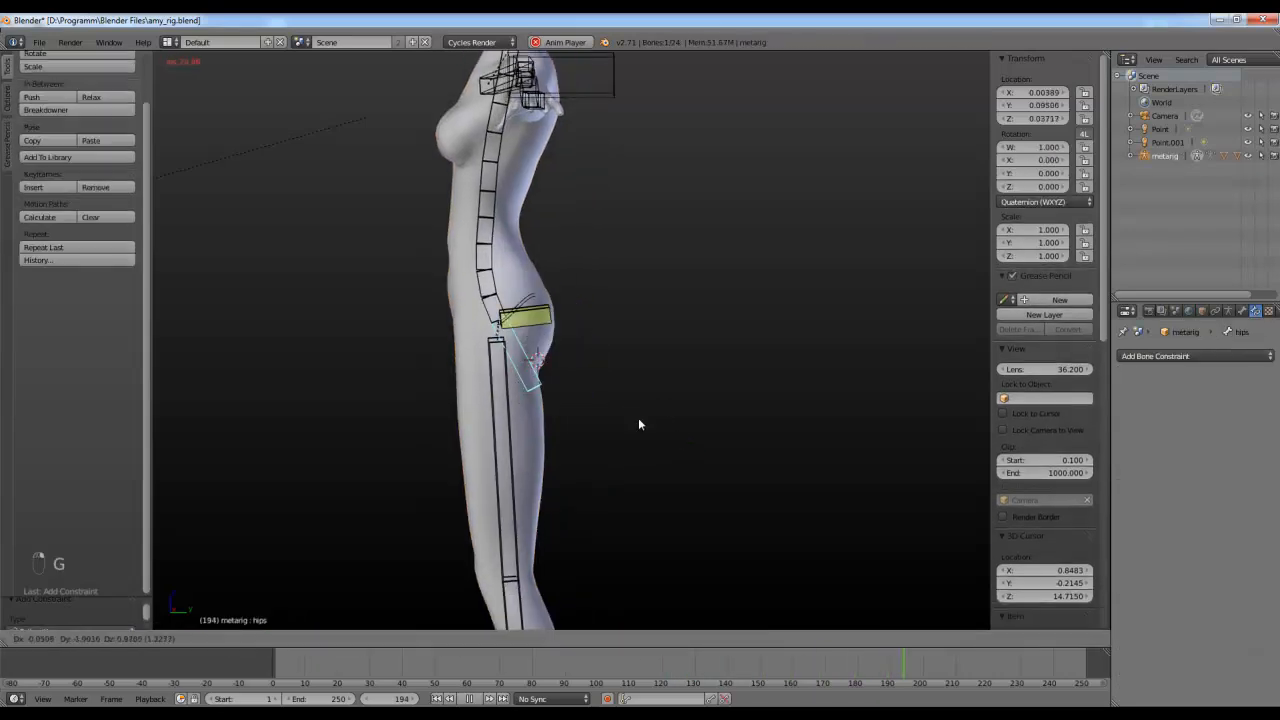
{"action": "key", "text": "g"}
{"action": "key", "text": "KP_1"}
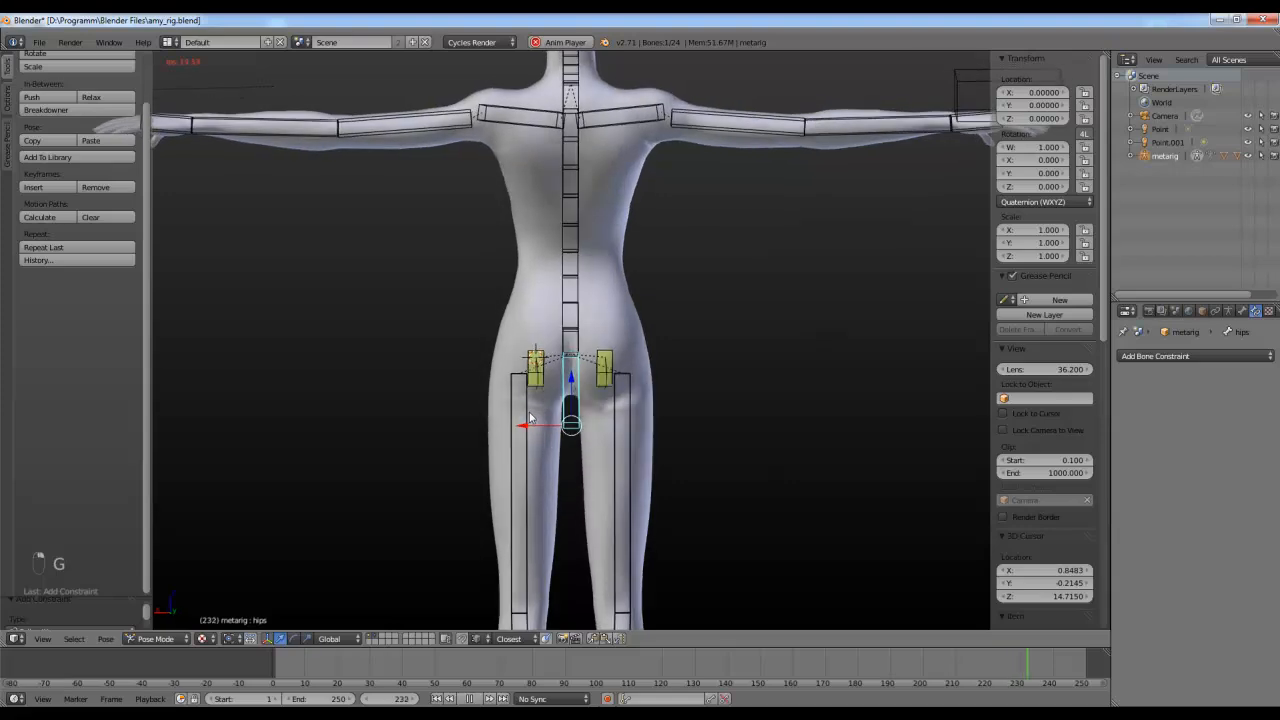
{"action": "key", "text": "KP_3"}
{"action": "key", "text": "alt+a"}
Step: Set the soft body mass of curve_L_buttock to 0.5 and play the animation briefly to check it
{"action": "scroll", "coordinate": [668, 447], "scroll_direction": "up", "scroll_amount": 4}
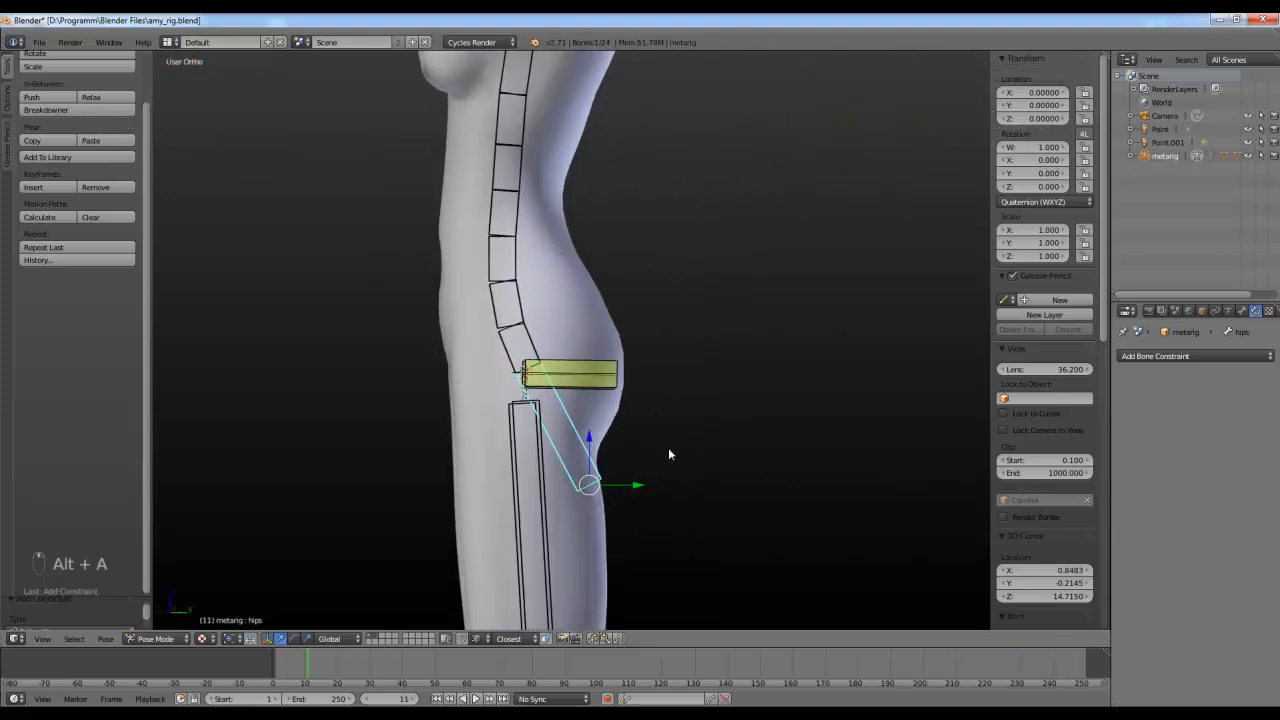
{"action": "middle_click_drag", "start_coordinate": [621, 423], "coordinate": [612, 434]}
{"action": "scroll", "coordinate": [612, 434], "scroll_direction": "up", "scroll_amount": 3}
{"action": "right_click", "coordinate": [629, 460]}
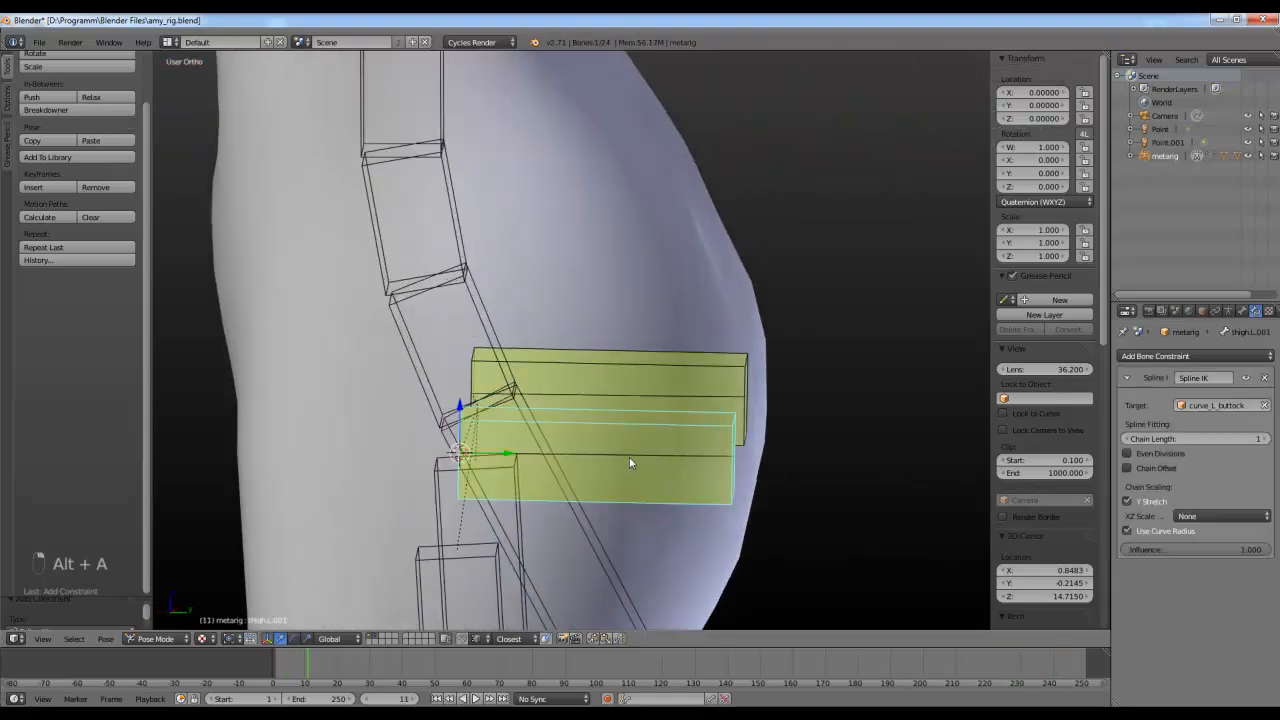
{"action": "left_click", "coordinate": [1130, 157]}
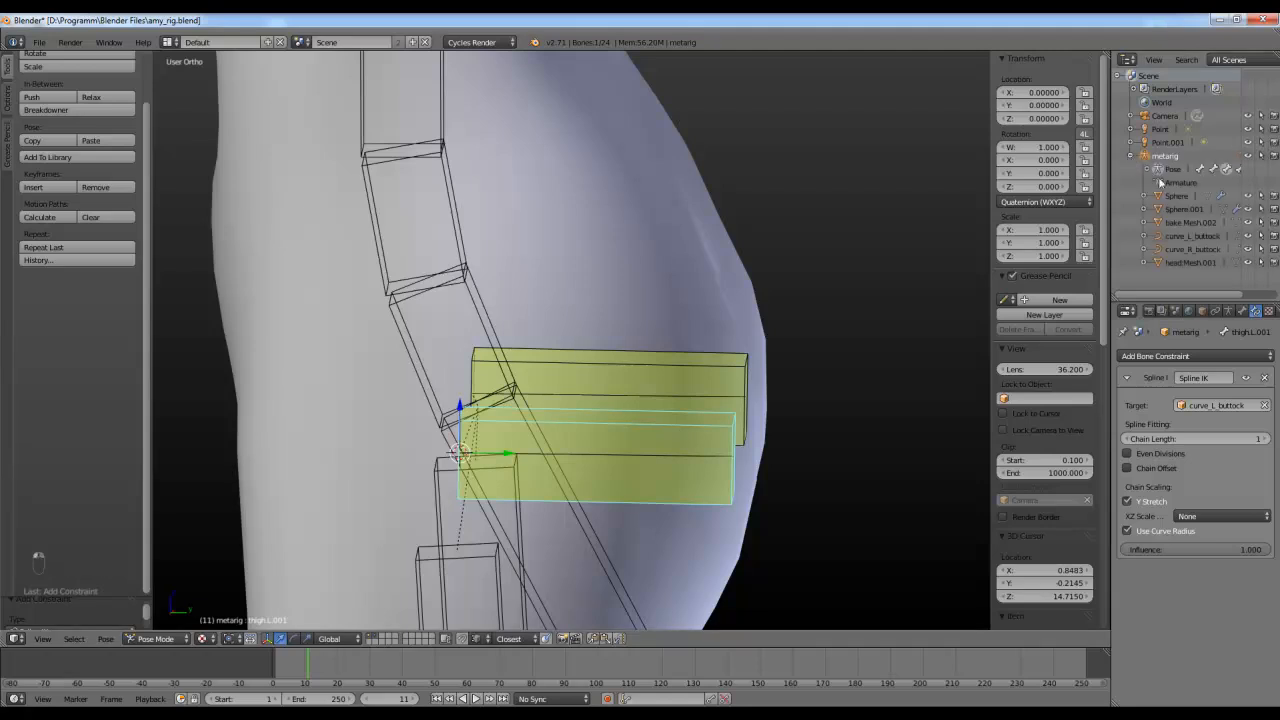
{"action": "left_click", "coordinate": [1190, 236]}
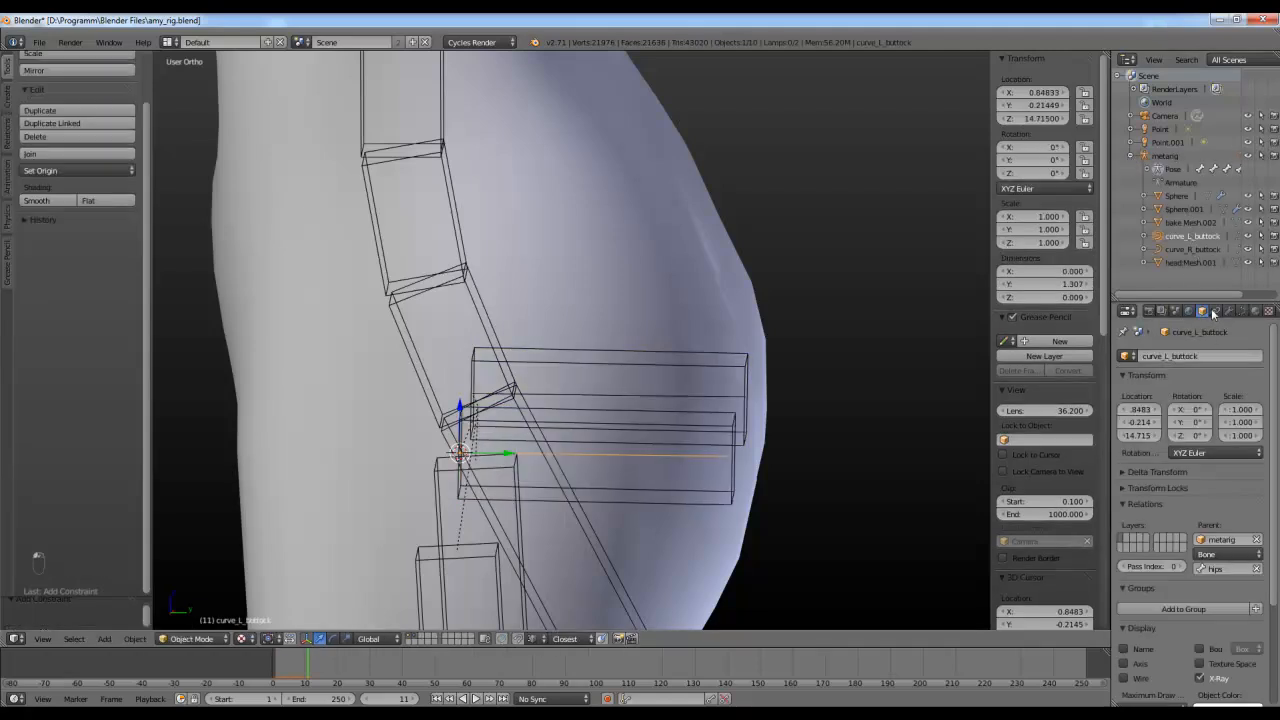
{"action": "left_click", "coordinate": [1208, 311]}
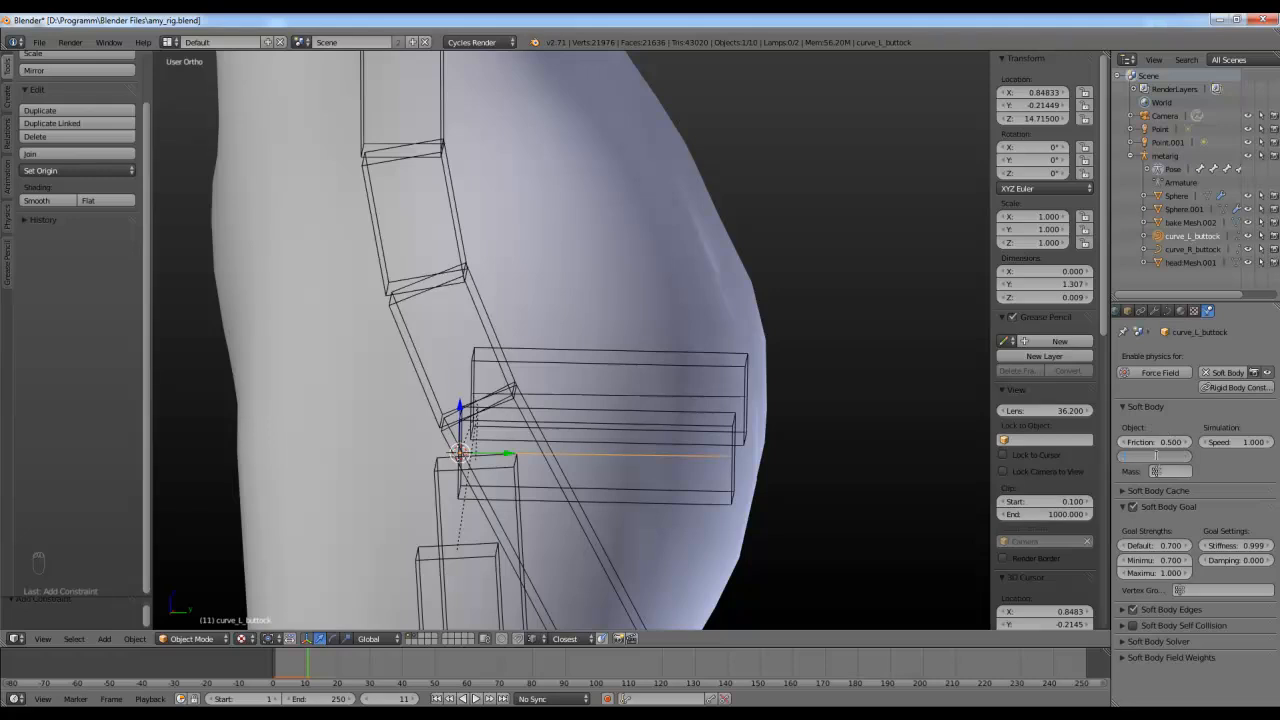
{"action": "key", "text": "alt+a"}
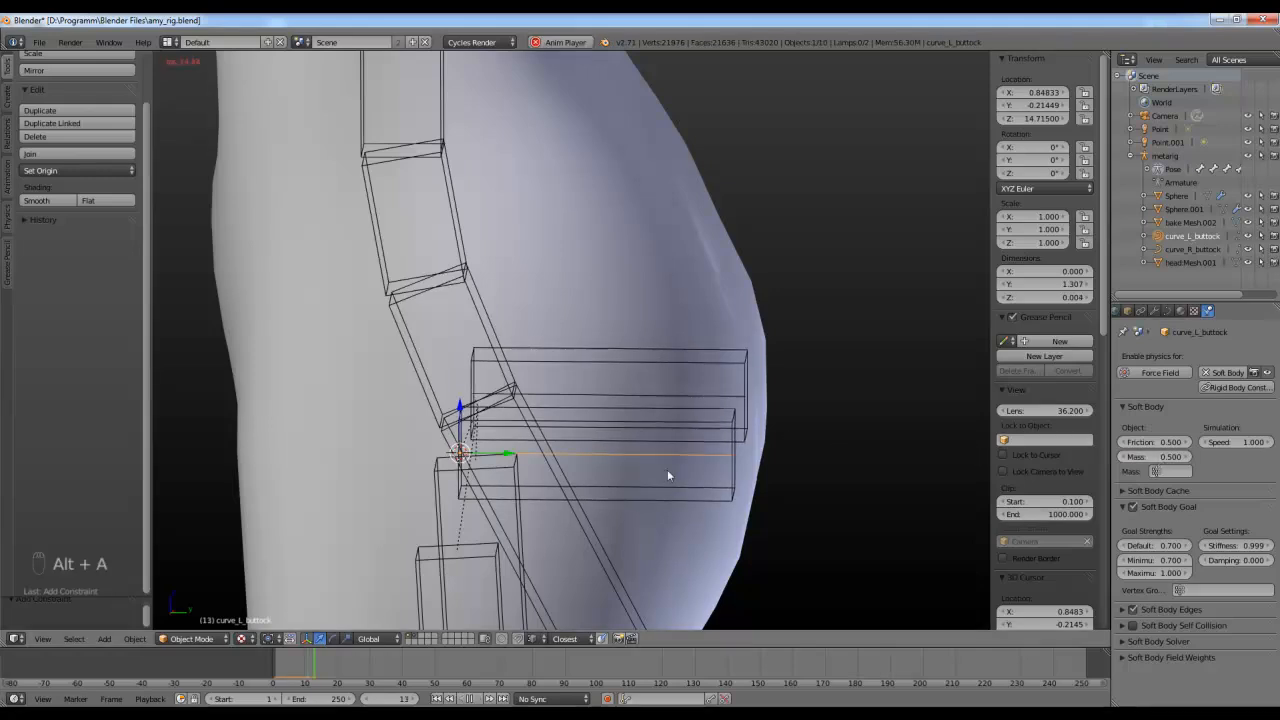
{"action": "key", "text": "alt+a"}
Step: Set the soft body mass of curve_R_buttock to 0.5
{"action": "right_click", "coordinate": [699, 399]}
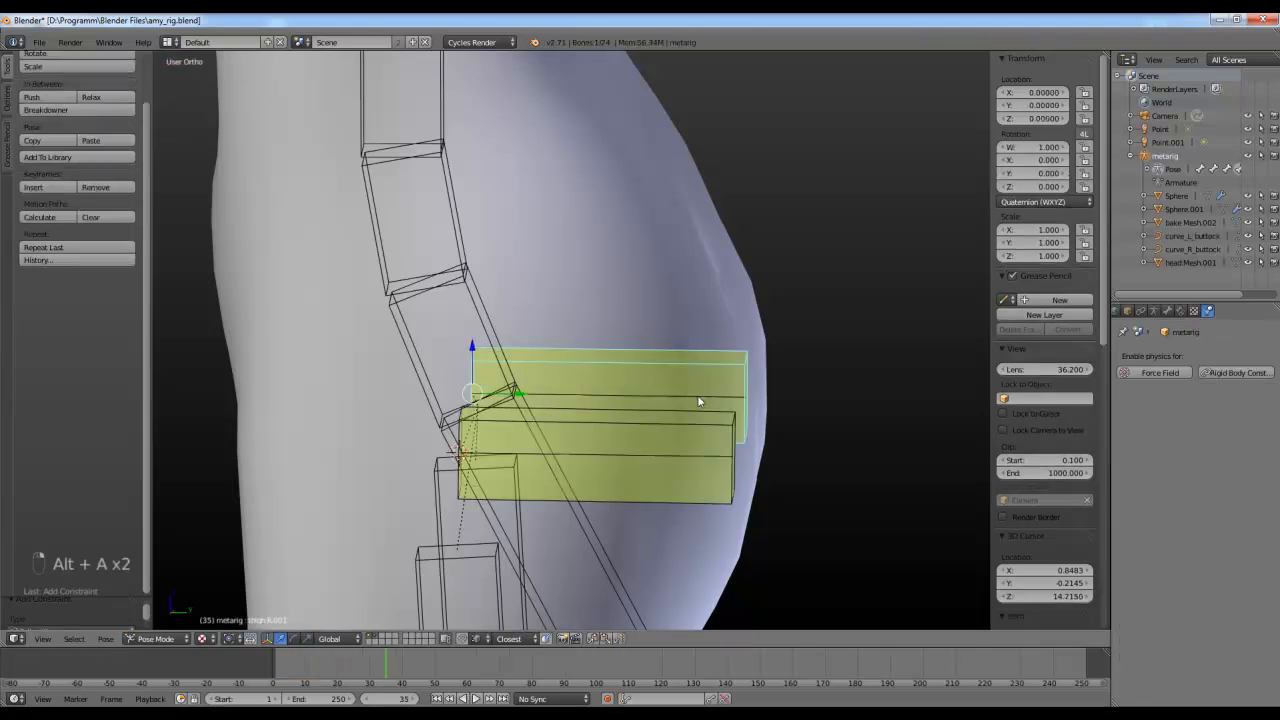
{"action": "left_click", "coordinate": [1185, 249]}
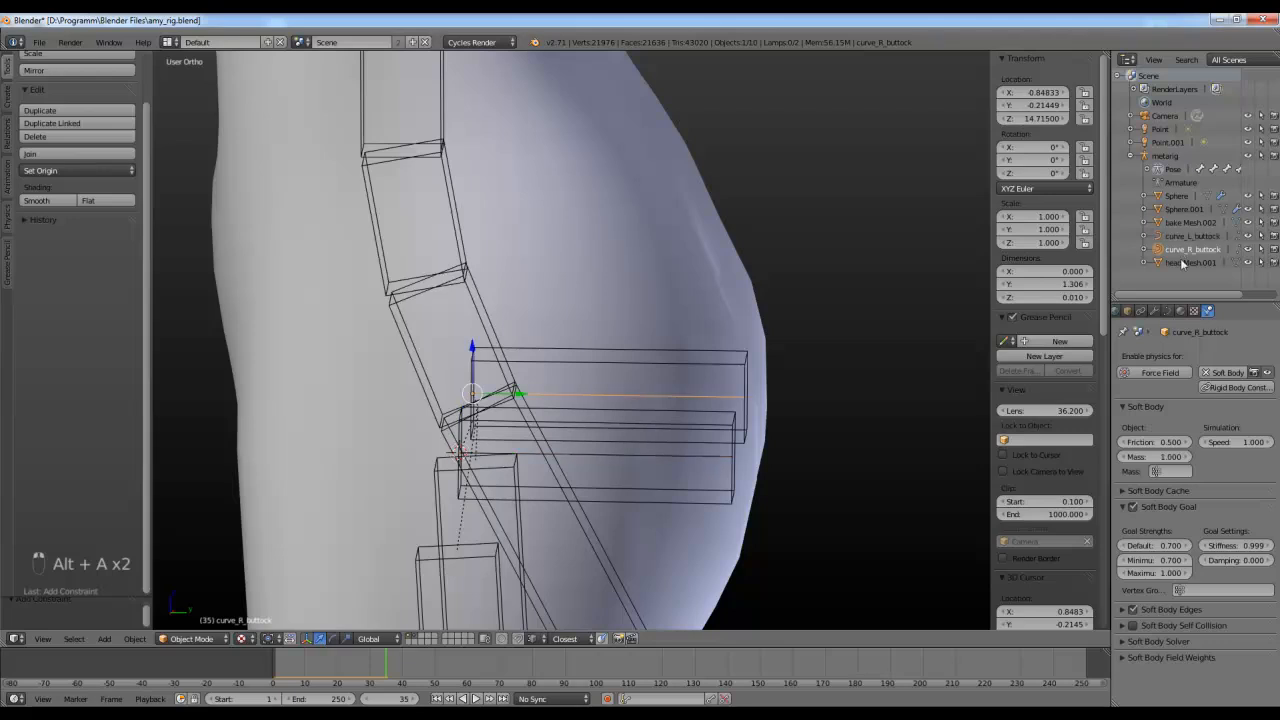
{"action": "left_click", "coordinate": [1189, 238]}
{"action": "left_click", "coordinate": [1189, 249]}
{"action": "middle_click_drag", "start_coordinate": [696, 459], "coordinate": [685, 452]}
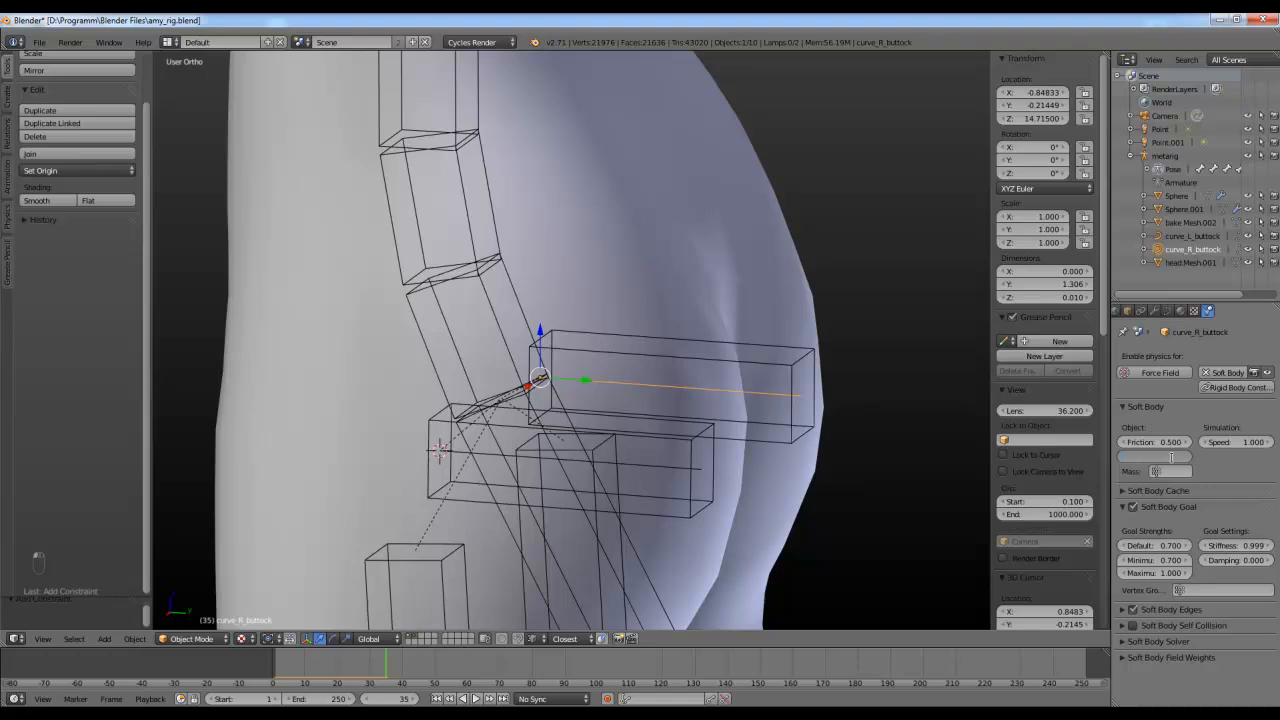
Step: Test the lighter soft body curves by moving the hips bone during playback, cancelling the move, deselecting all bones and stopping the animation
{"action": "key", "text": "alt+a"}
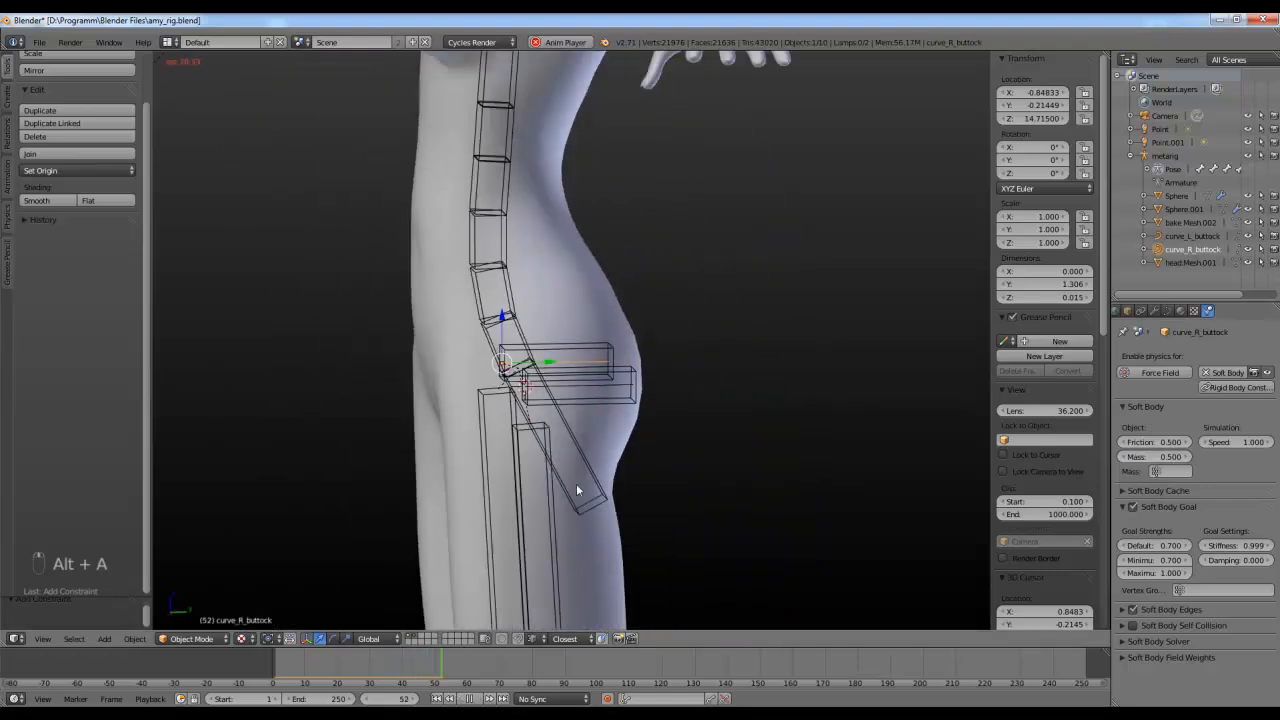
{"action": "right_click", "coordinate": [595, 500]}
{"action": "right_click_drag", "start_coordinate": [595, 501], "coordinate": [595, 491]}
{"action": "right_click", "coordinate": [595, 491]}
{"action": "middle_click_drag", "start_coordinate": [595, 491], "coordinate": [489, 511]}
{"action": "key", "text": "g"}
{"action": "right_click", "coordinate": [638, 478]}
{"action": "scroll", "coordinate": [638, 480], "scroll_direction": "down", "scroll_amount": 3}
{"action": "key", "text": "a"}
{"action": "key", "text": "alt+a"}
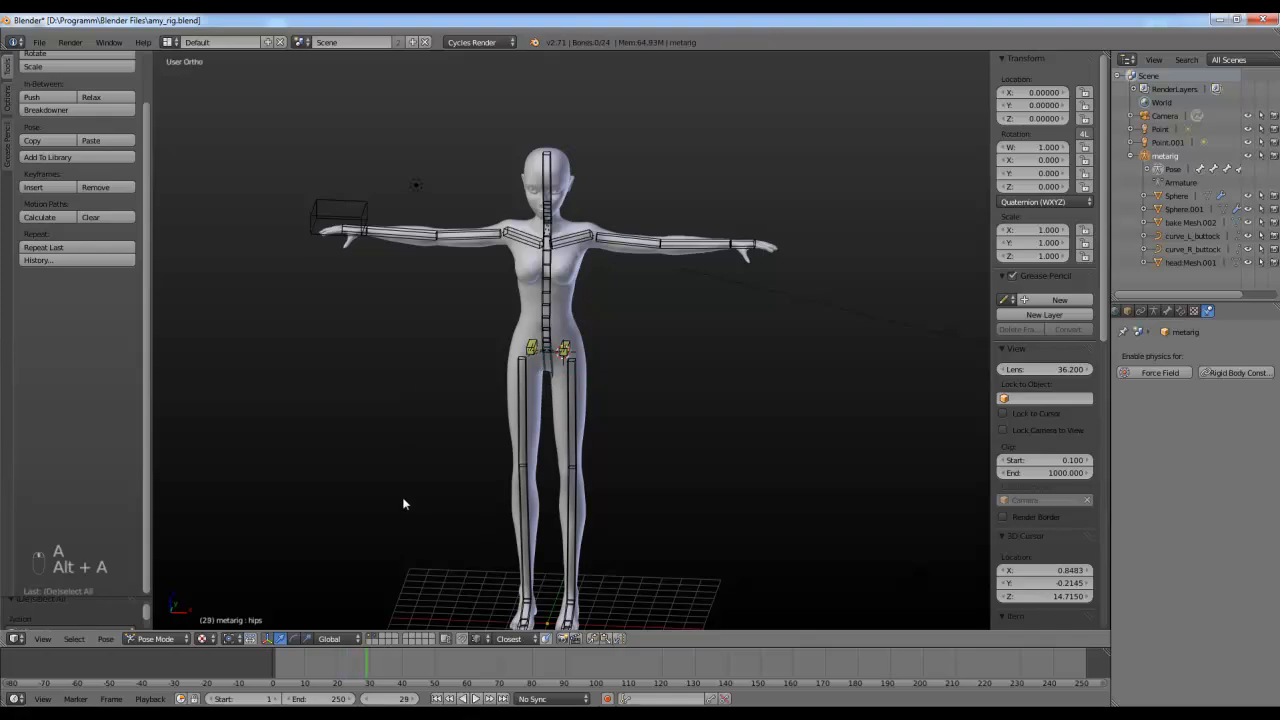
Step: Examine the torso, chest, neck and head of the rigged character from the front and side
{"action": "scroll", "coordinate": [403, 506], "scroll_direction": "up", "scroll_amount": 3}
{"action": "scroll", "coordinate": [436, 493], "scroll_direction": "up", "scroll_amount": 4}
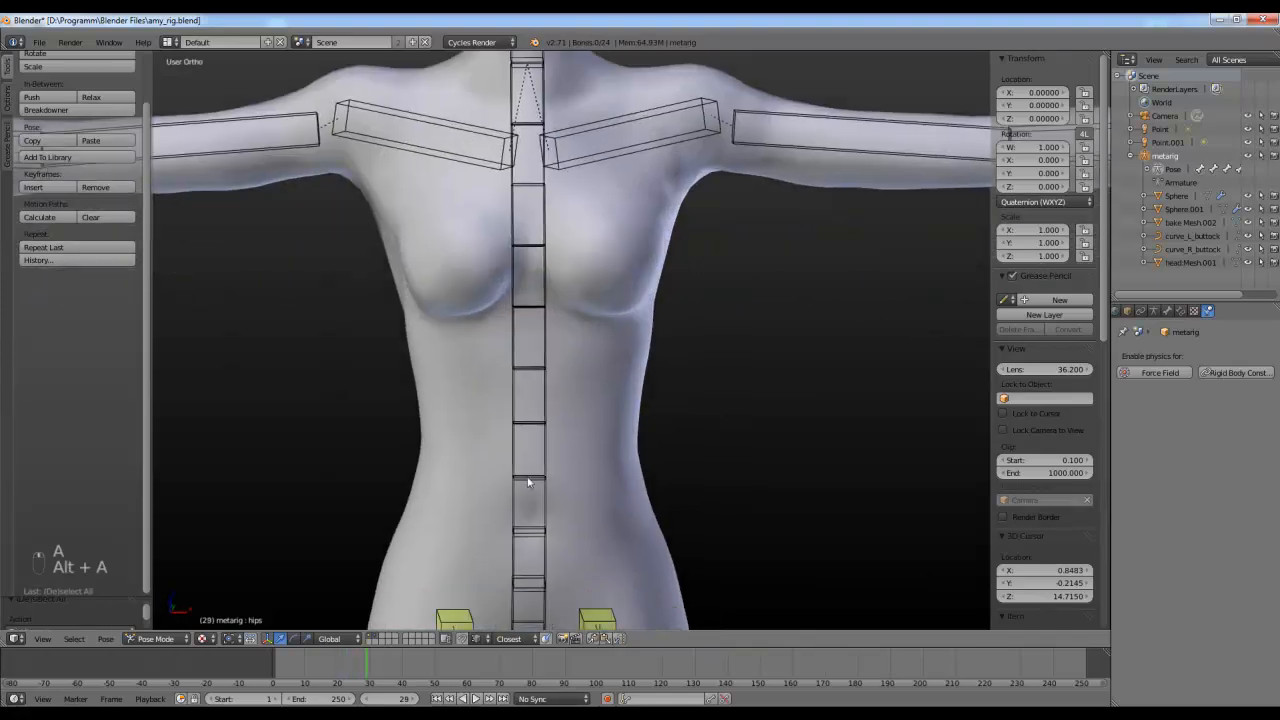
{"action": "middle_click_drag", "start_coordinate": [558, 486], "coordinate": [575, 447]}
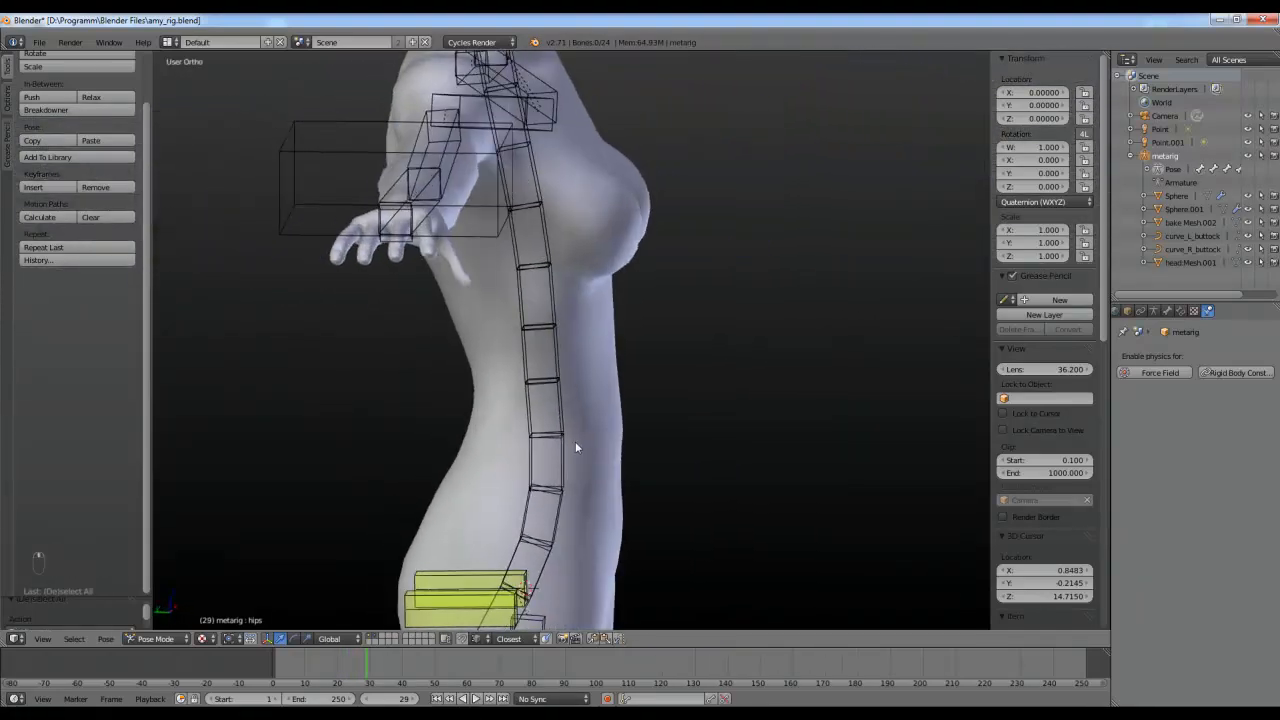
{"action": "middle_click_drag", "start_coordinate": [640, 493], "coordinate": [442, 450]}
{"action": "scroll", "coordinate": [442, 450], "scroll_direction": "up", "scroll_amount": 3}
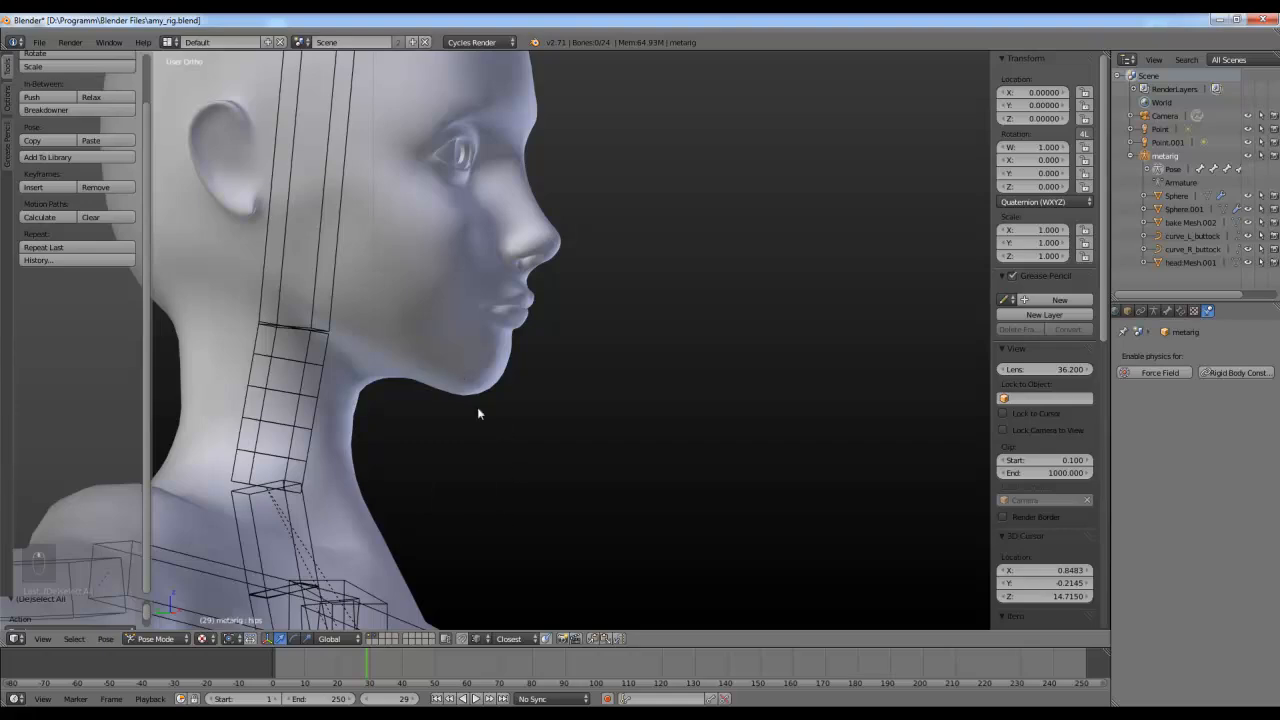
{"action": "middle_click_drag", "start_coordinate": [362, 519], "coordinate": [404, 477]}
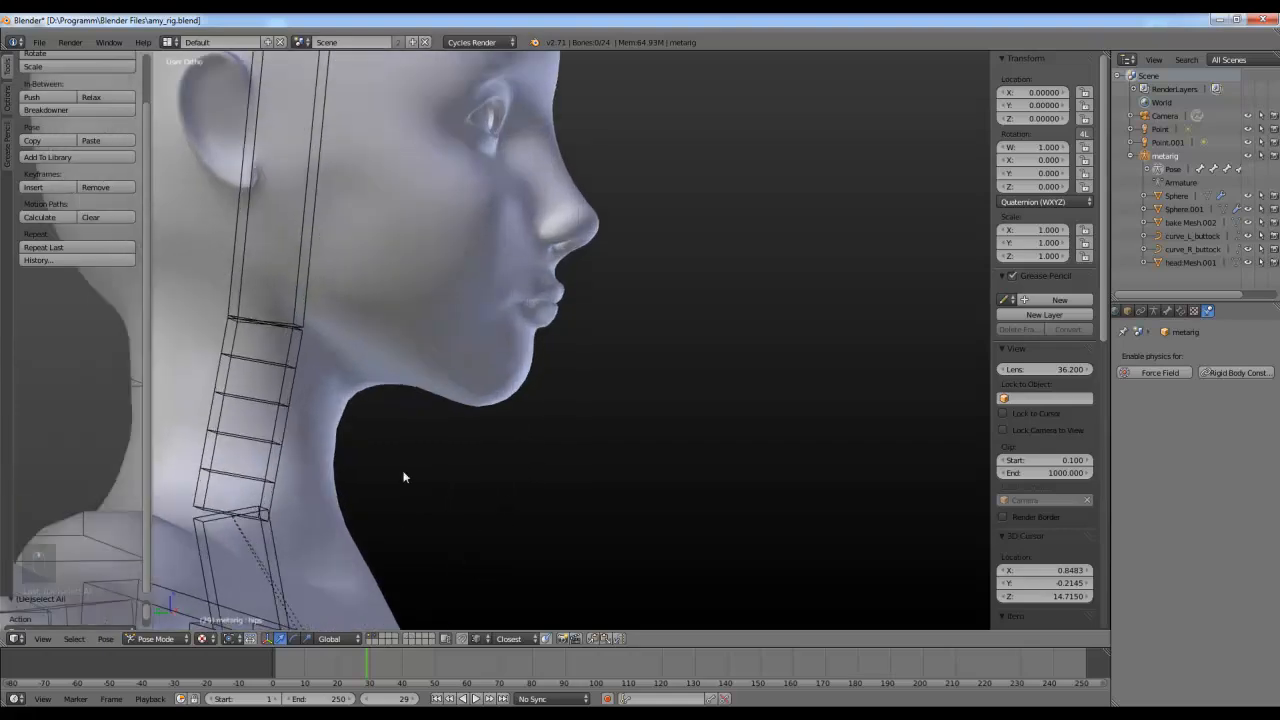
{"action": "middle_click_drag", "start_coordinate": [355, 363], "coordinate": [489, 450]}
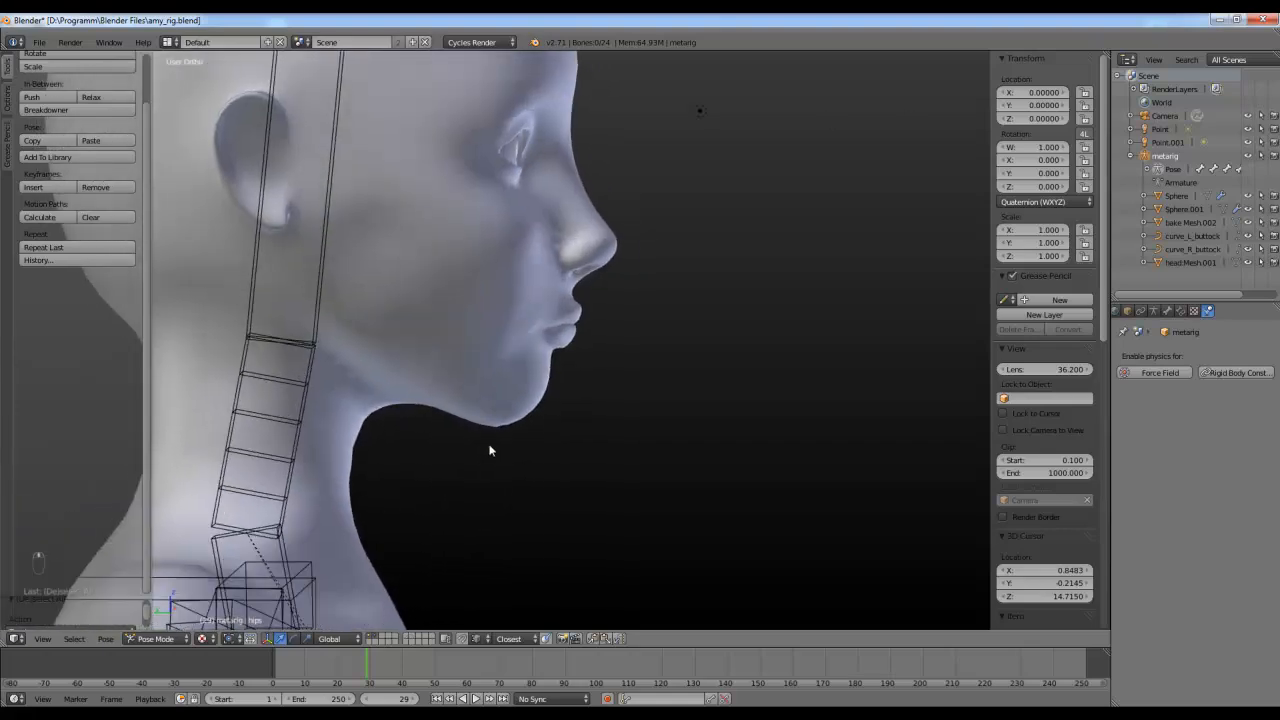
{"action": "scroll", "coordinate": [509, 530], "scroll_direction": "down", "scroll_amount": 6}
{"action": "middle_click_drag", "start_coordinate": [518, 511], "coordinate": [371, 523]}
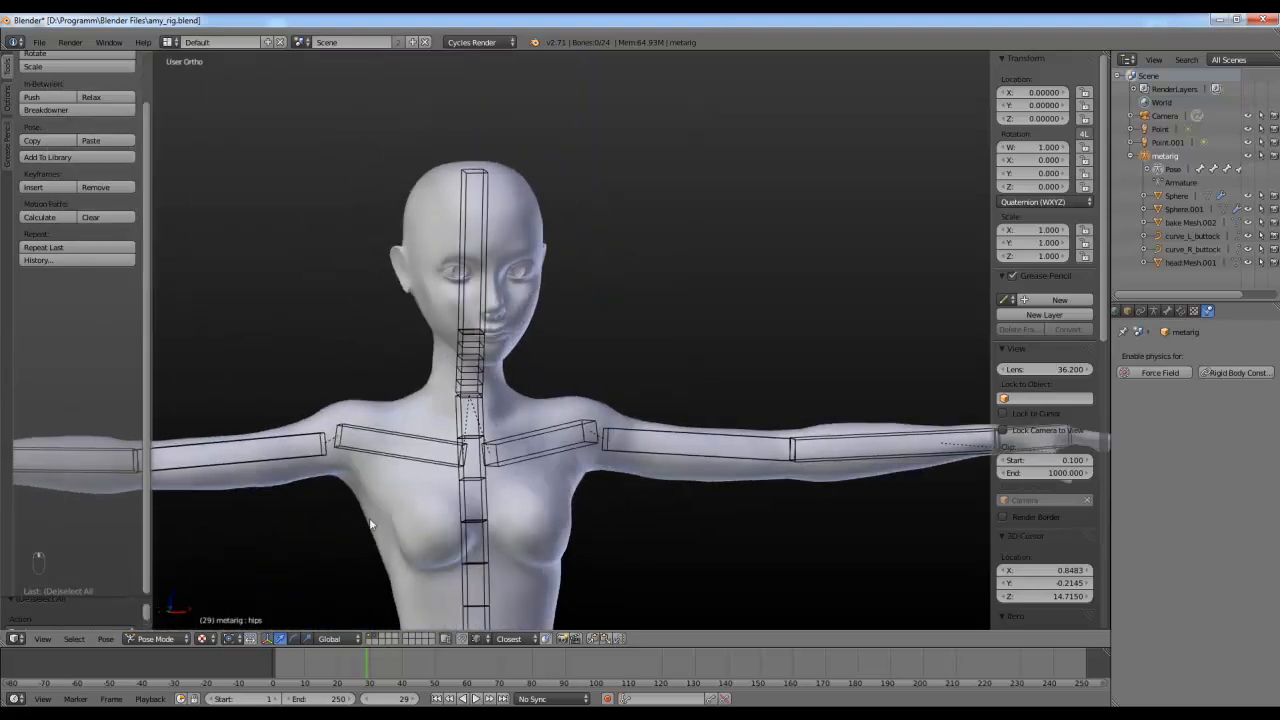
{"action": "scroll", "coordinate": [498, 524], "scroll_direction": "down", "scroll_amount": 3}
{"action": "middle_click_drag", "start_coordinate": [591, 548], "coordinate": [568, 442]}
{"action": "scroll", "coordinate": [540, 450], "scroll_direction": "up", "scroll_amount": 5}
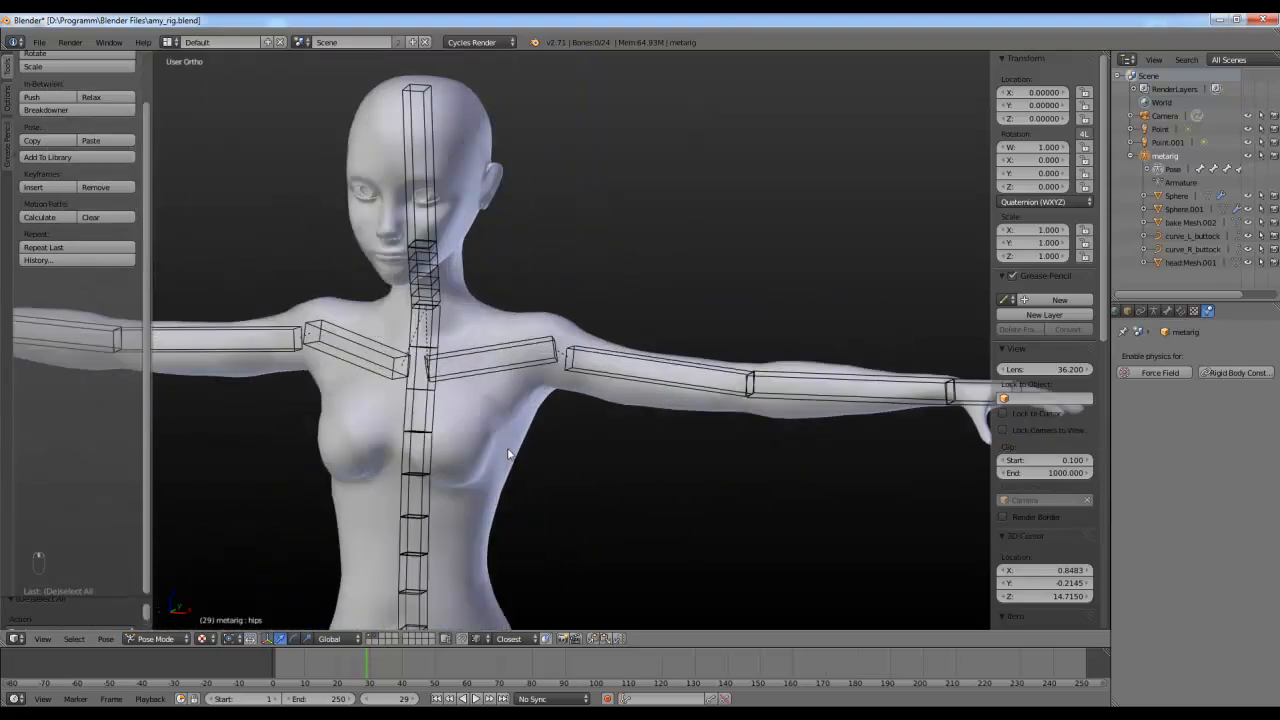
Step: Try moving the box-shaped bone around the character's right hand and cancel the move
{"action": "scroll", "coordinate": [592, 480], "scroll_direction": "down", "scroll_amount": 6}
{"action": "middle_click_drag", "start_coordinate": [500, 487], "coordinate": [602, 452]}
{"action": "middle_click_drag", "start_coordinate": [467, 494], "coordinate": [505, 452]}
{"action": "scroll", "coordinate": [505, 452], "scroll_direction": "up", "scroll_amount": 3}
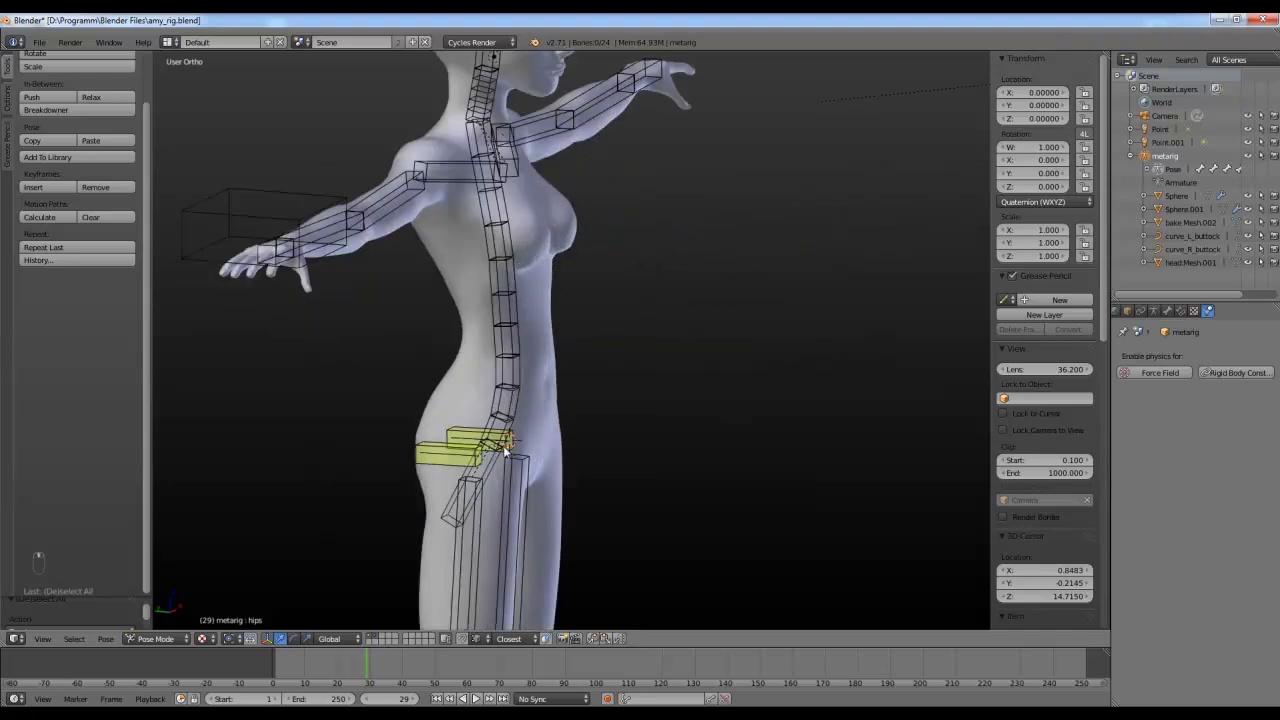
{"action": "mouse_move", "coordinate": [415, 473]}
{"action": "middle_mouse_down"}
{"action": "mouse_move", "coordinate": [397, 457]}
{"action": "mouse_move", "coordinate": [407, 470]}
{"action": "middle_mouse_up"}
{"action": "right_click", "coordinate": [329, 306]}
{"action": "key", "text": "g"}
{"action": "right_click", "coordinate": [318, 364]}
{"action": "middle_click_drag", "start_coordinate": [318, 364], "coordinate": [603, 464]}
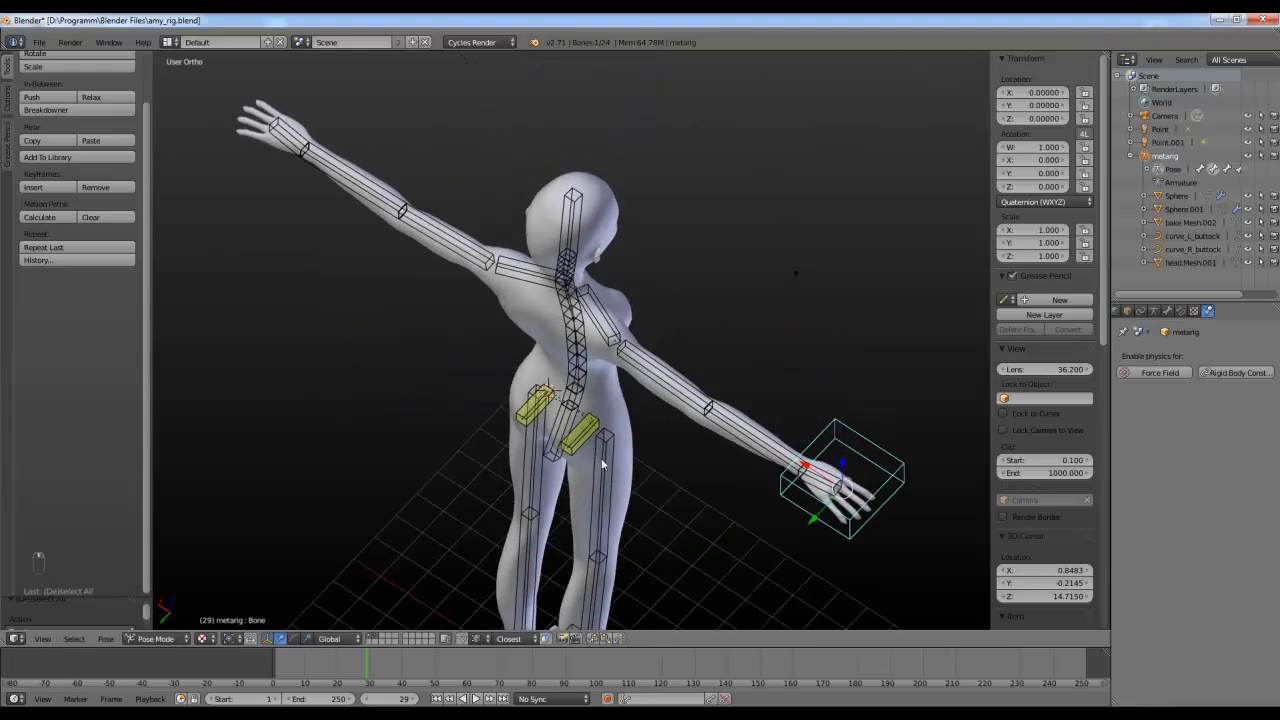
Step: Play the animation and rotate the left thigh bone forward to test how the left buttock follows the leg
{"action": "middle_click_drag", "start_coordinate": [761, 419], "coordinate": [611, 378]}
{"action": "scroll", "coordinate": [530, 498], "scroll_direction": "up", "scroll_amount": 3}
{"action": "scroll", "coordinate": [566, 347], "scroll_direction": "up", "scroll_amount": 6}
{"action": "scroll", "coordinate": [491, 429], "scroll_direction": "down", "scroll_amount": 6}
{"action": "middle_click_drag", "start_coordinate": [491, 429], "coordinate": [610, 415]}
{"action": "middle_click_drag", "start_coordinate": [610, 325], "coordinate": [576, 470]}
{"action": "key", "text": "alt+a"}
{"action": "right_click", "coordinate": [532, 525]}
{"action": "scroll", "coordinate": [576, 470], "scroll_direction": "down", "scroll_amount": 4}
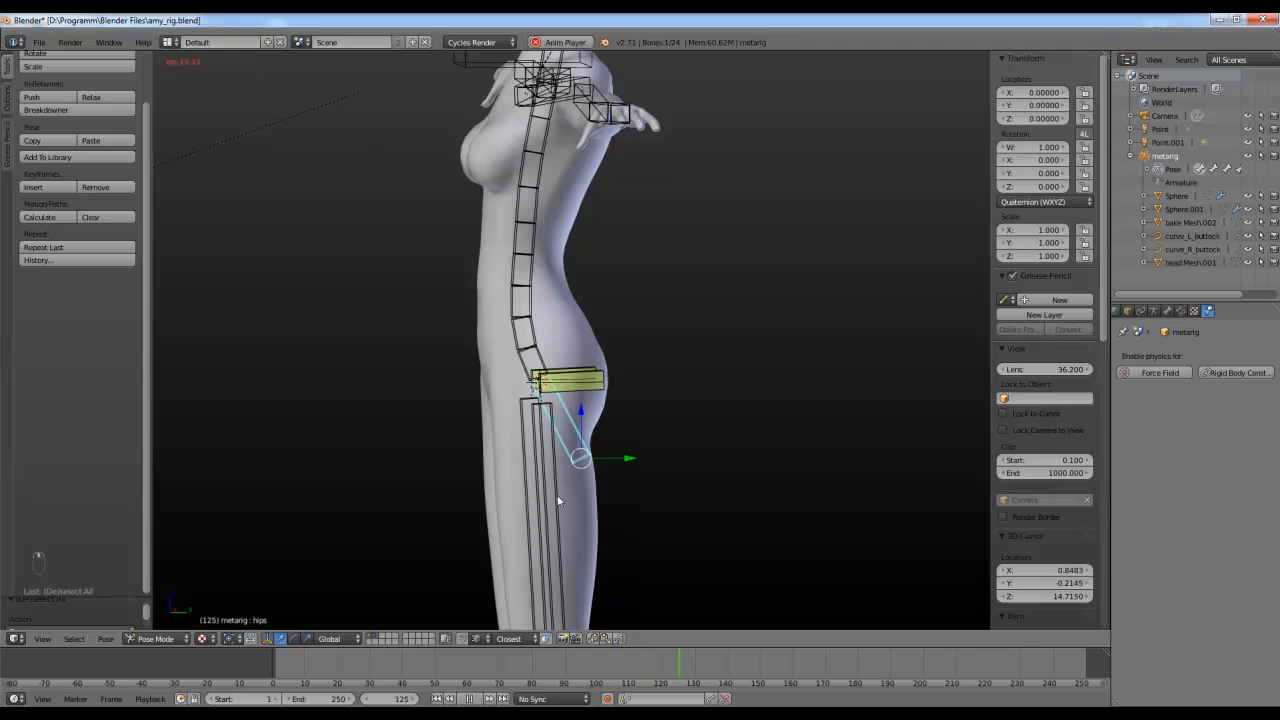
{"action": "right_click", "coordinate": [550, 495]}
{"action": "key", "text": "r"}
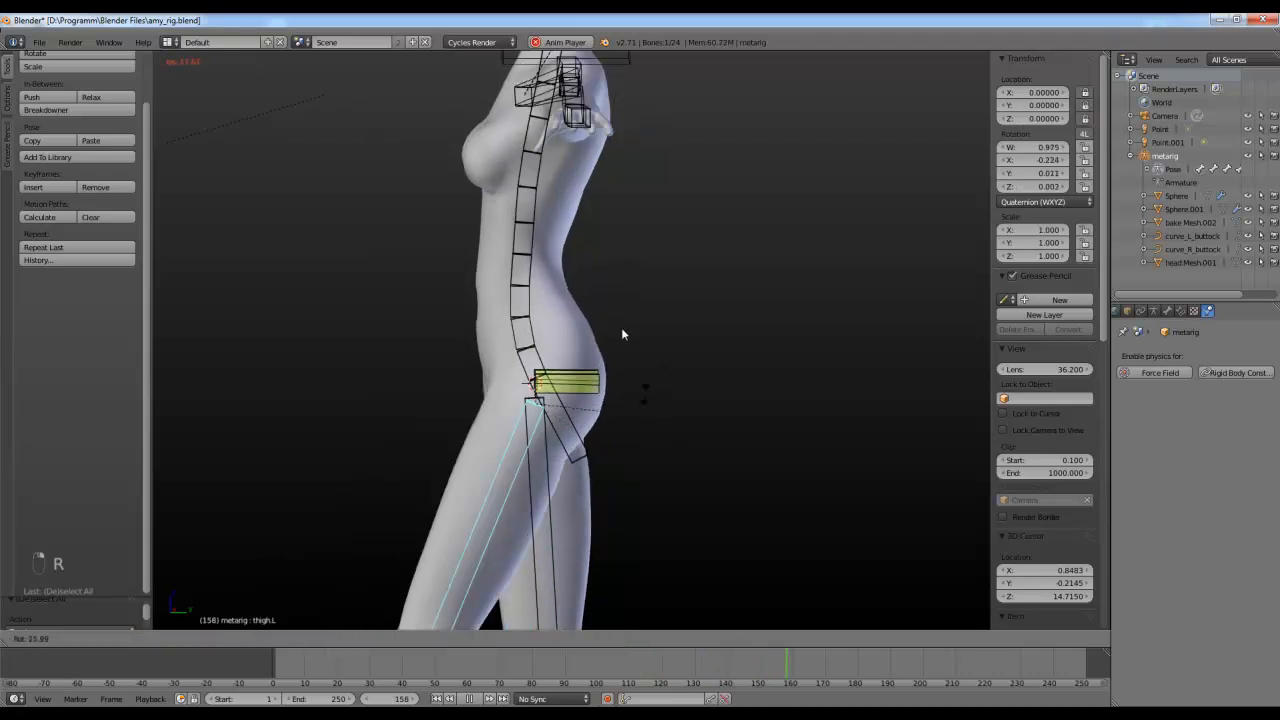
{"action": "left_click", "coordinate": [600, 486]}
Step: Clear the left thigh bone's rotation and stop the animation with no bones selected
{"action": "right_click", "coordinate": [585, 483]}
{"action": "key", "text": "ctrl+space"}
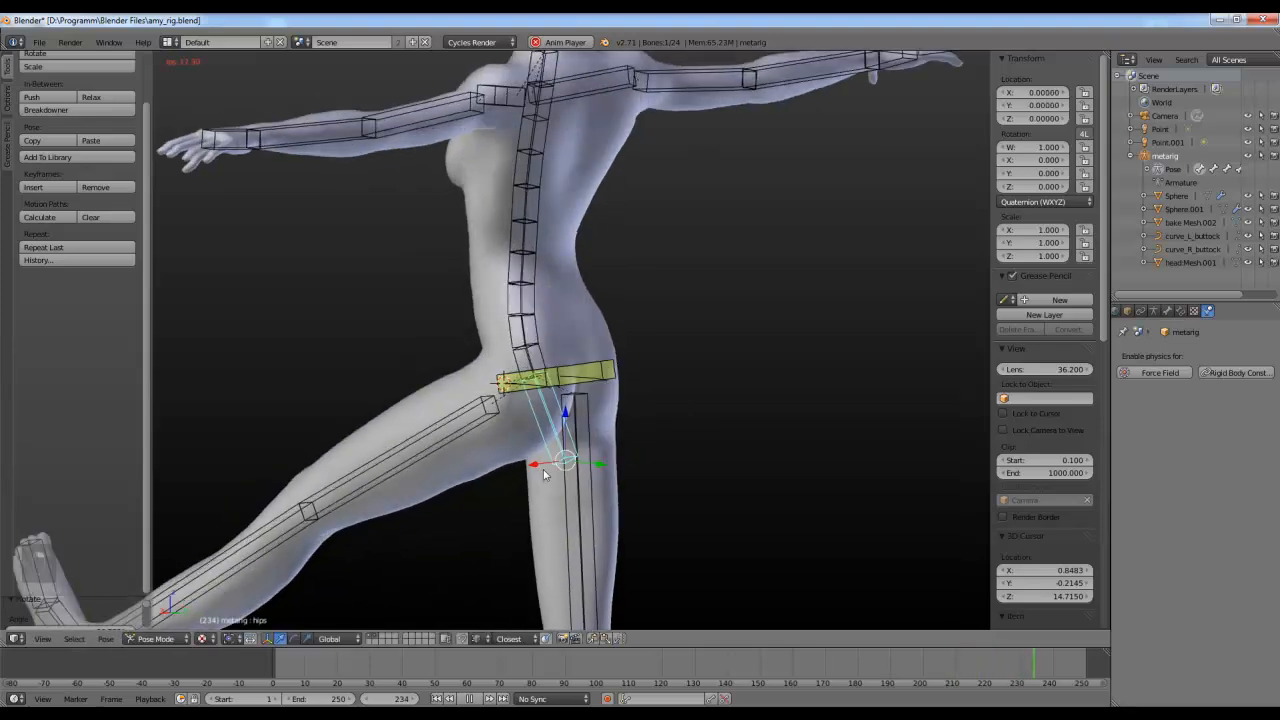
{"action": "key", "text": "alt+r"}
{"action": "key", "text": "a"}
{"action": "key", "text": "alt+a"}
Step: Hide the two buttock bones, thigh.L.001 and thigh.R.001, leaving their curves accessible
{"action": "scroll", "coordinate": [620, 450], "scroll_direction": "up", "scroll_amount": 5}
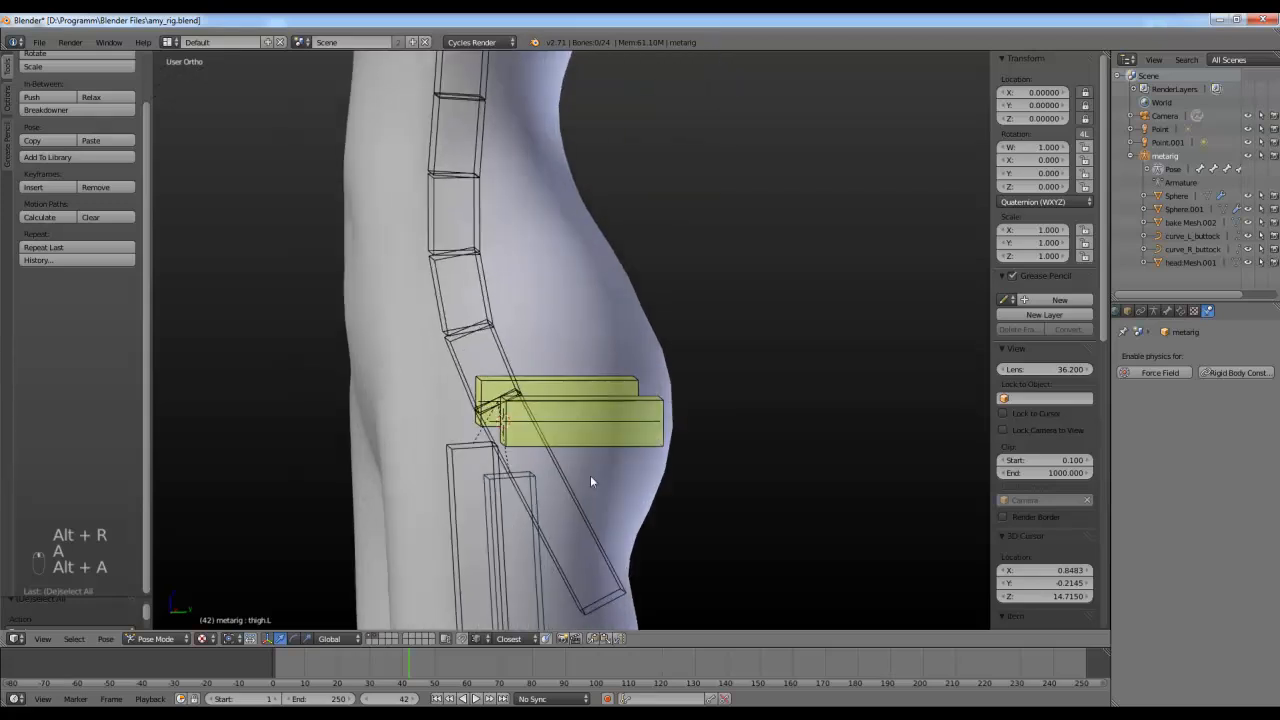
{"action": "right_click", "coordinate": [580, 430]}
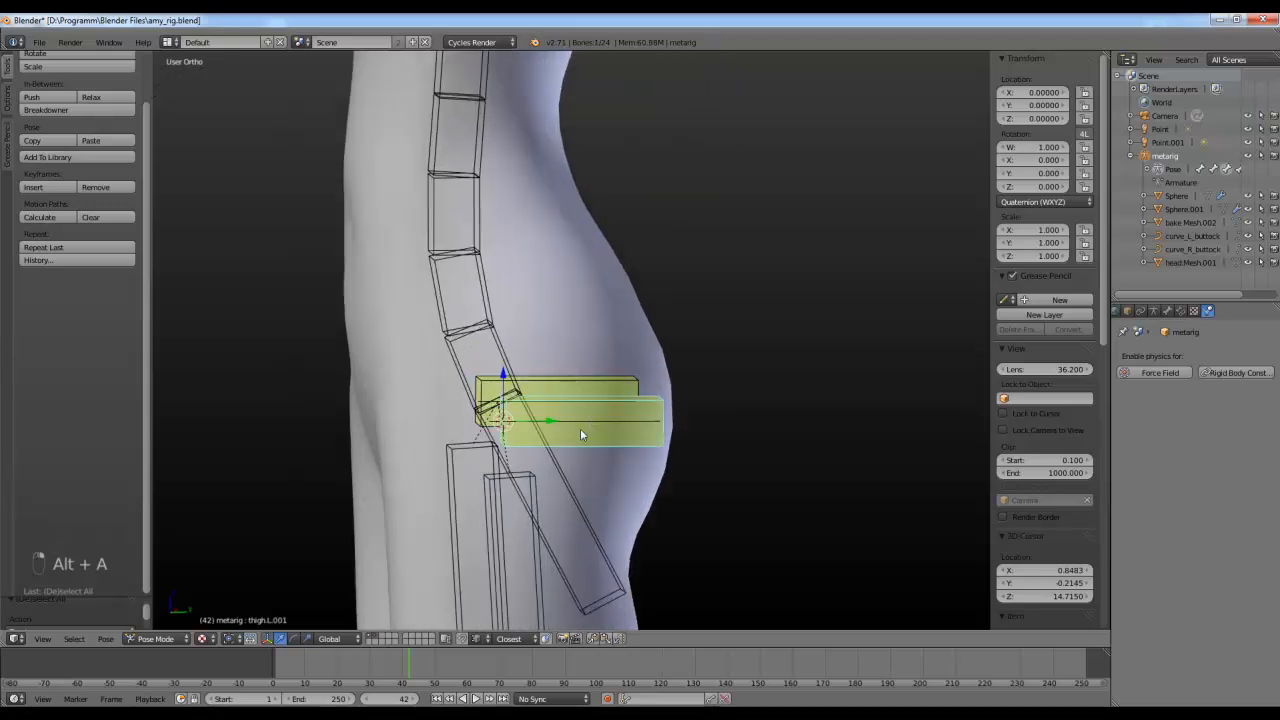
{"action": "middle_click_drag", "start_coordinate": [580, 428], "coordinate": [596, 492]}
{"action": "scroll", "coordinate": [595, 470], "scroll_direction": "up", "scroll_amount": 2}
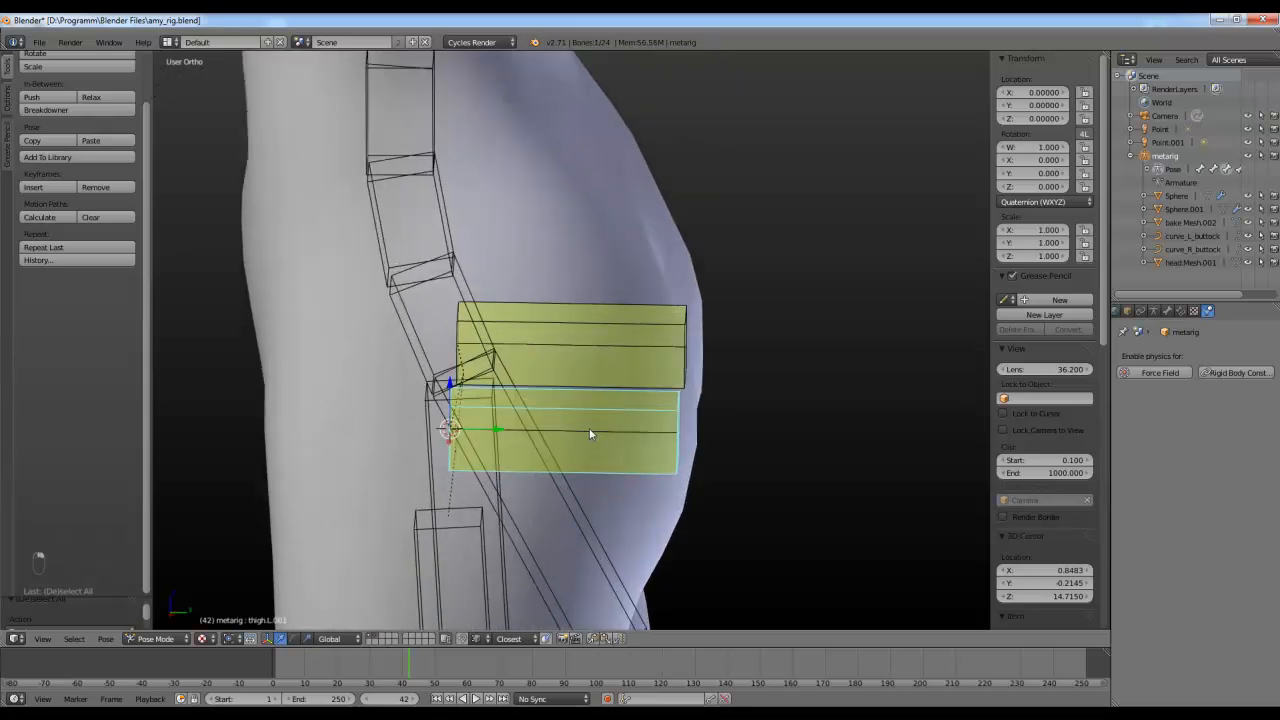
{"action": "key", "text": "h"}
{"action": "right_click", "coordinate": [589, 322]}
{"action": "key", "text": "h"}
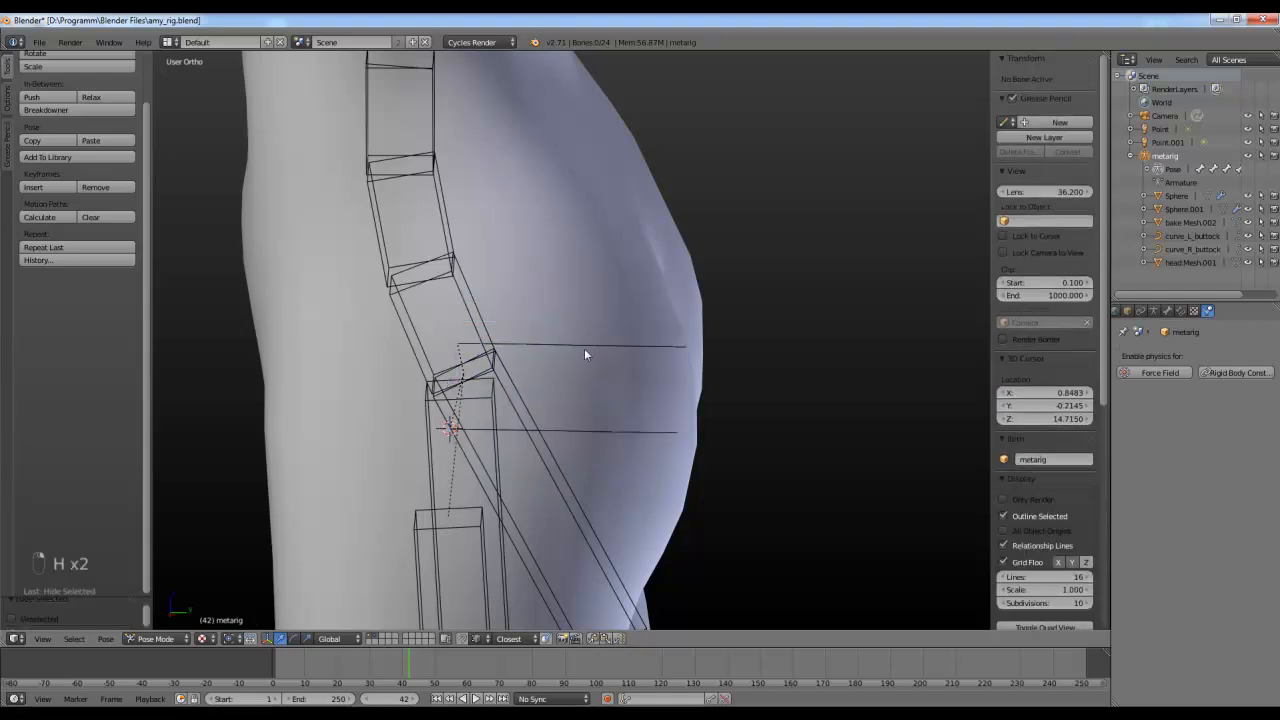
Step: Select curve_R_buttock in Object Mode, return to frame 0 and try rotating the curve, cancelling each rotation
{"action": "key", "text": "ctrl+Tab"}
{"action": "right_click", "coordinate": [585, 345]}
{"action": "middle_click_drag", "start_coordinate": [885, 377], "coordinate": [635, 391]}
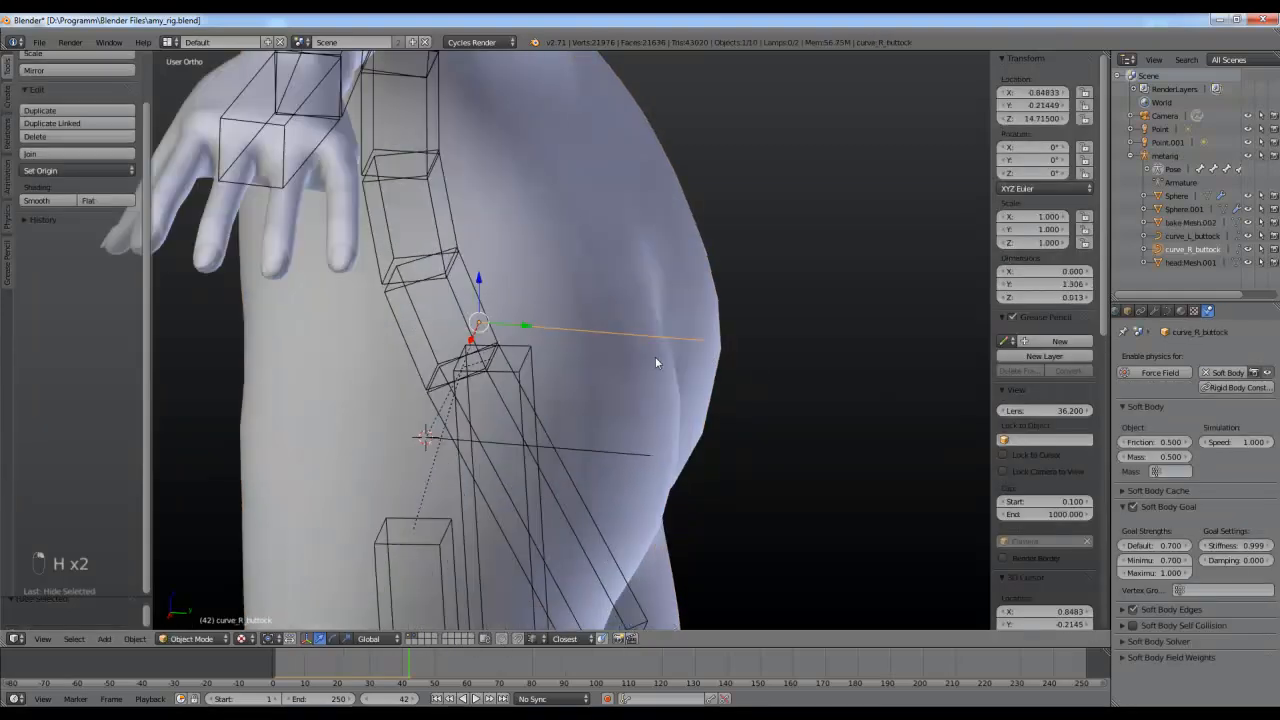
{"action": "middle_click_drag", "start_coordinate": [583, 327], "coordinate": [607, 346]}
{"action": "key", "text": "r"}
{"action": "right_click", "coordinate": [635, 357]}
{"action": "key", "text": "shift+Left"}
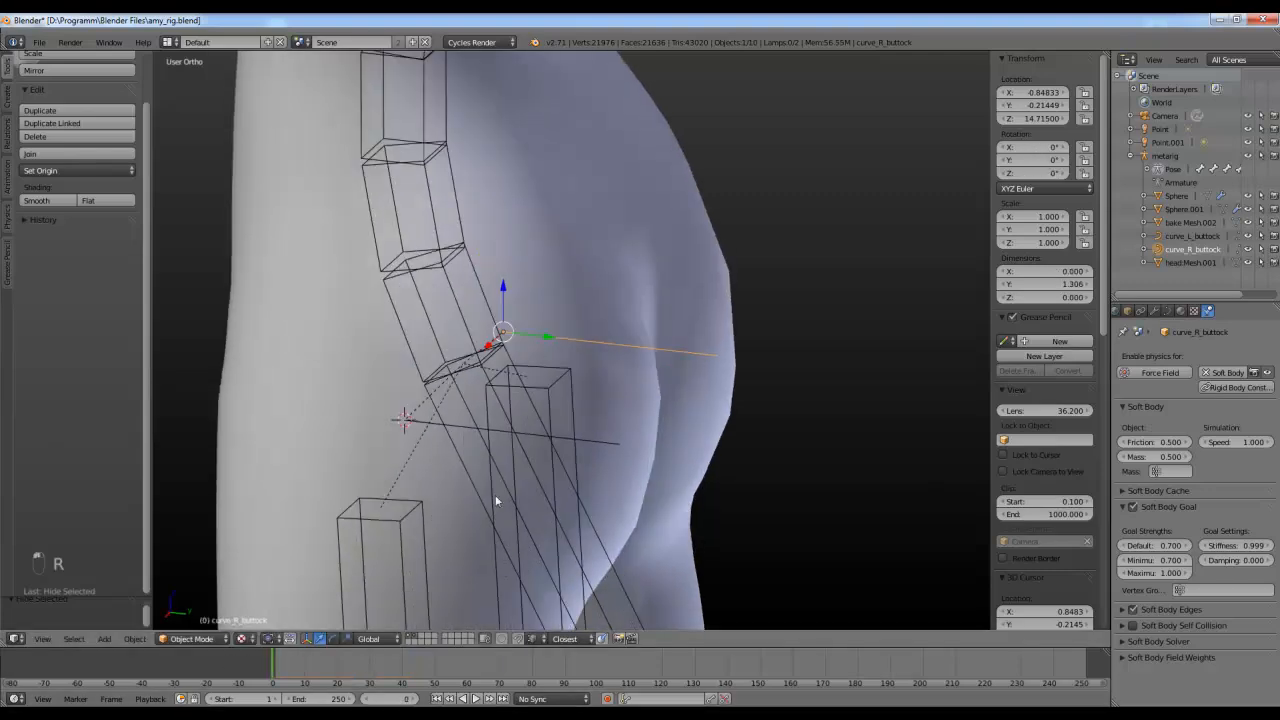
{"action": "key", "text": "r"}
{"action": "key", "text": "r"}
{"action": "right_click", "coordinate": [832, 357]}
{"action": "middle_click_drag", "start_coordinate": [844, 362], "coordinate": [808, 378]}
Step: Add a Copy Rotation constraint to curve_R_buttock with metarig as its target
{"action": "left_click", "coordinate": [1168, 312]}
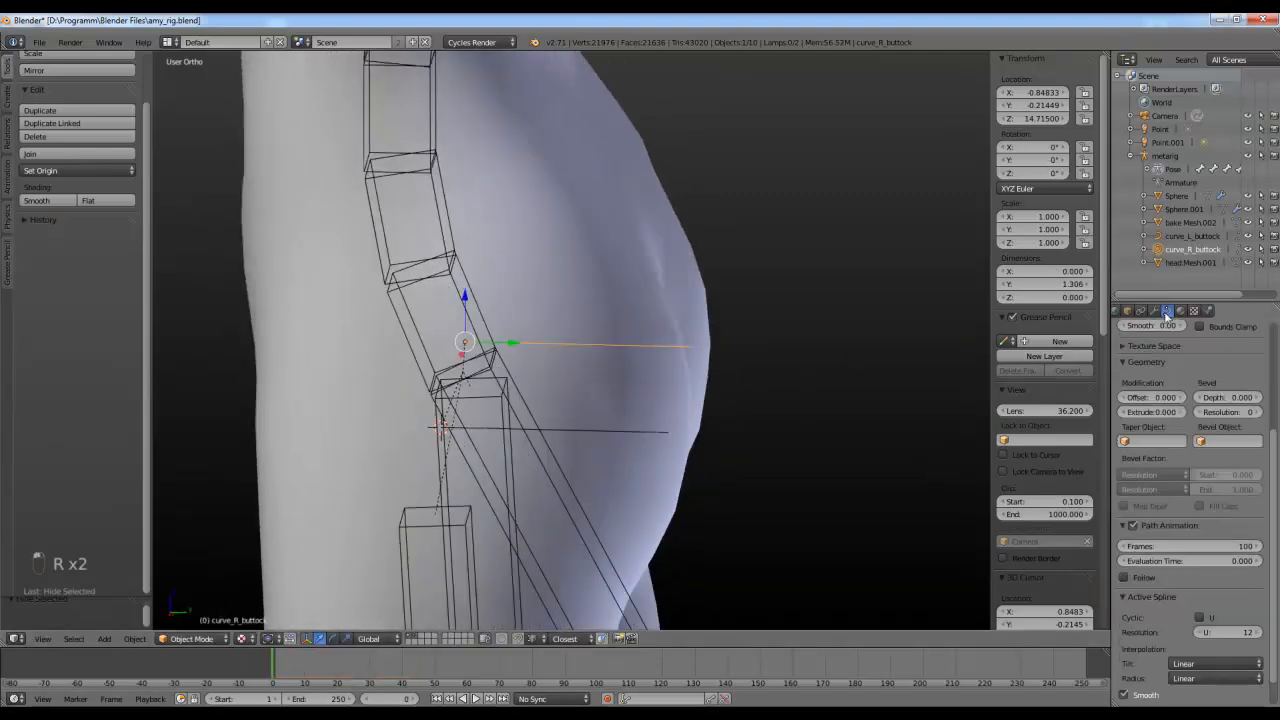
{"action": "left_click", "coordinate": [1157, 312]}
{"action": "left_click", "coordinate": [1170, 311]}
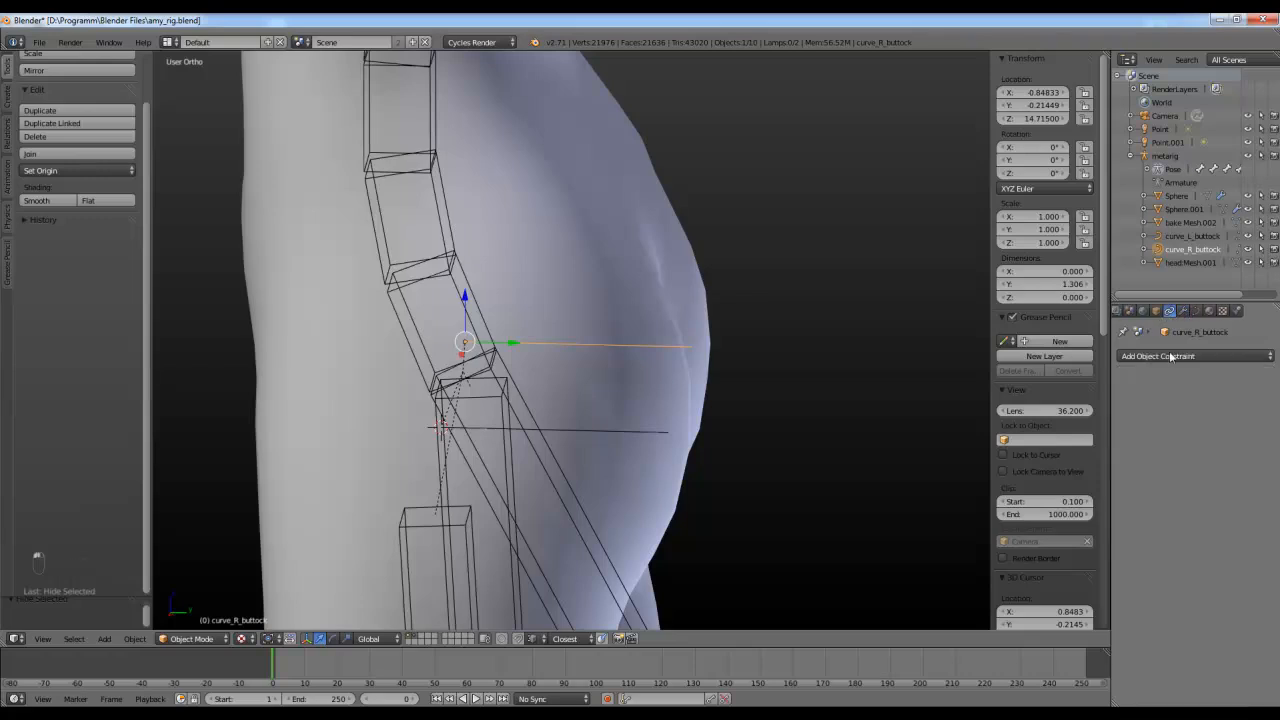
{"action": "left_click", "coordinate": [1170, 357]}
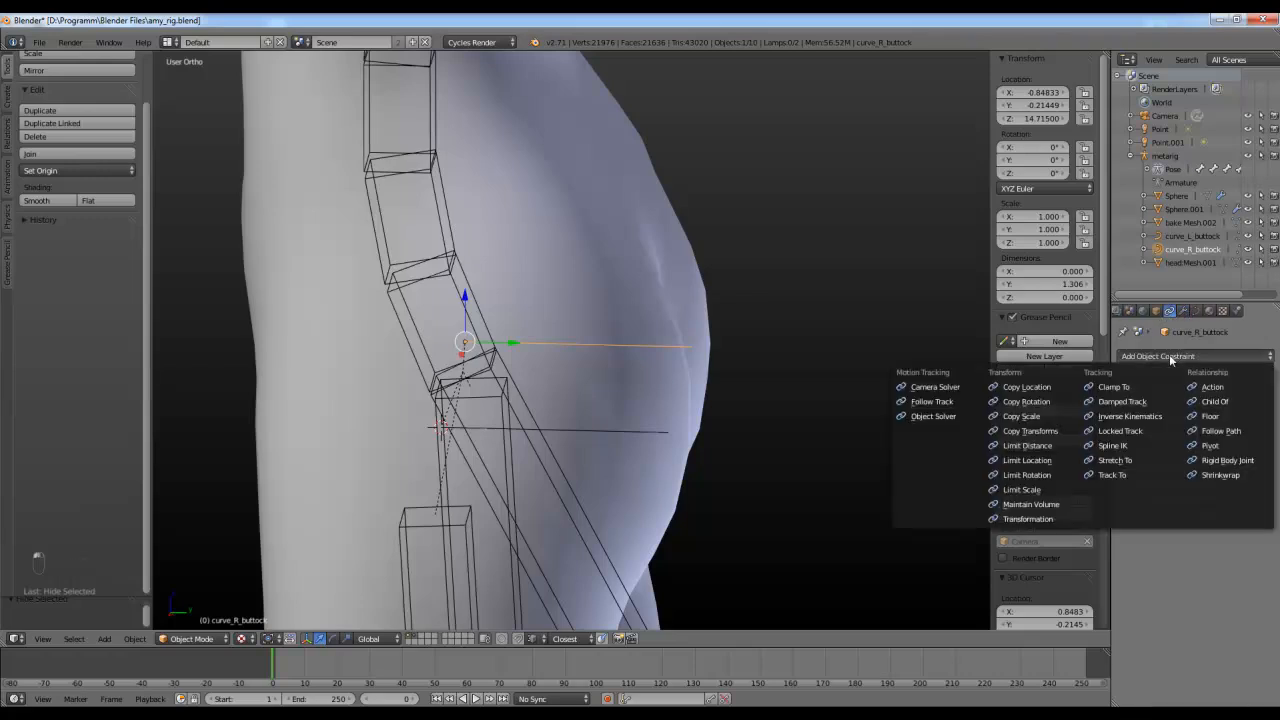
{"action": "left_click", "coordinate": [1027, 401]}
{"action": "left_click", "coordinate": [1195, 406]}
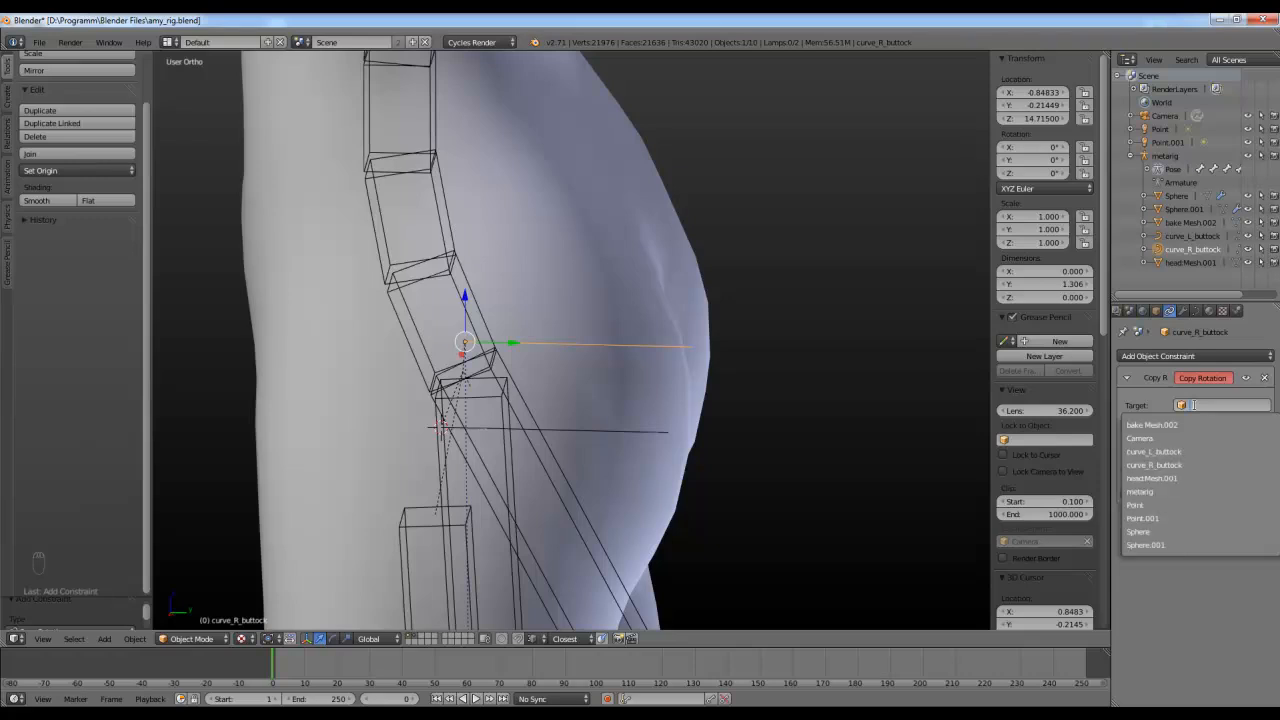
{"action": "key", "text": "BackSpace"}
{"action": "key", "text": "BackSpace"}
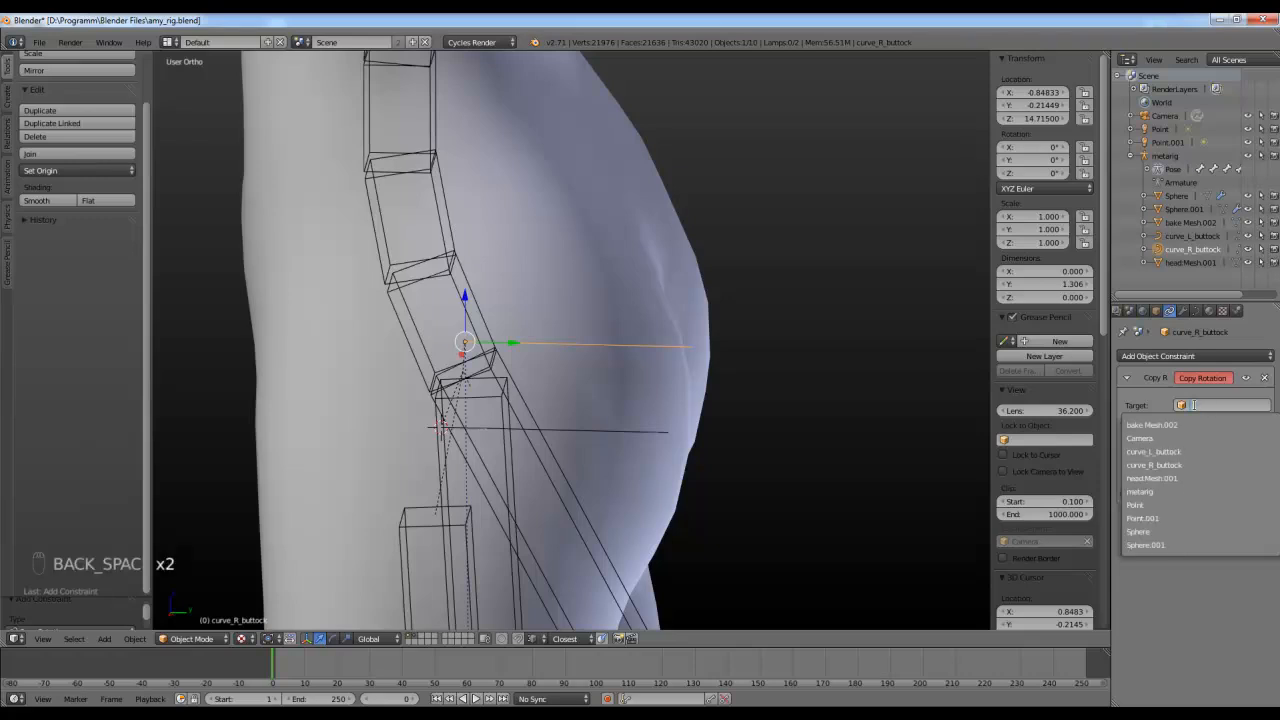
{"action": "key", "text": "Return"}
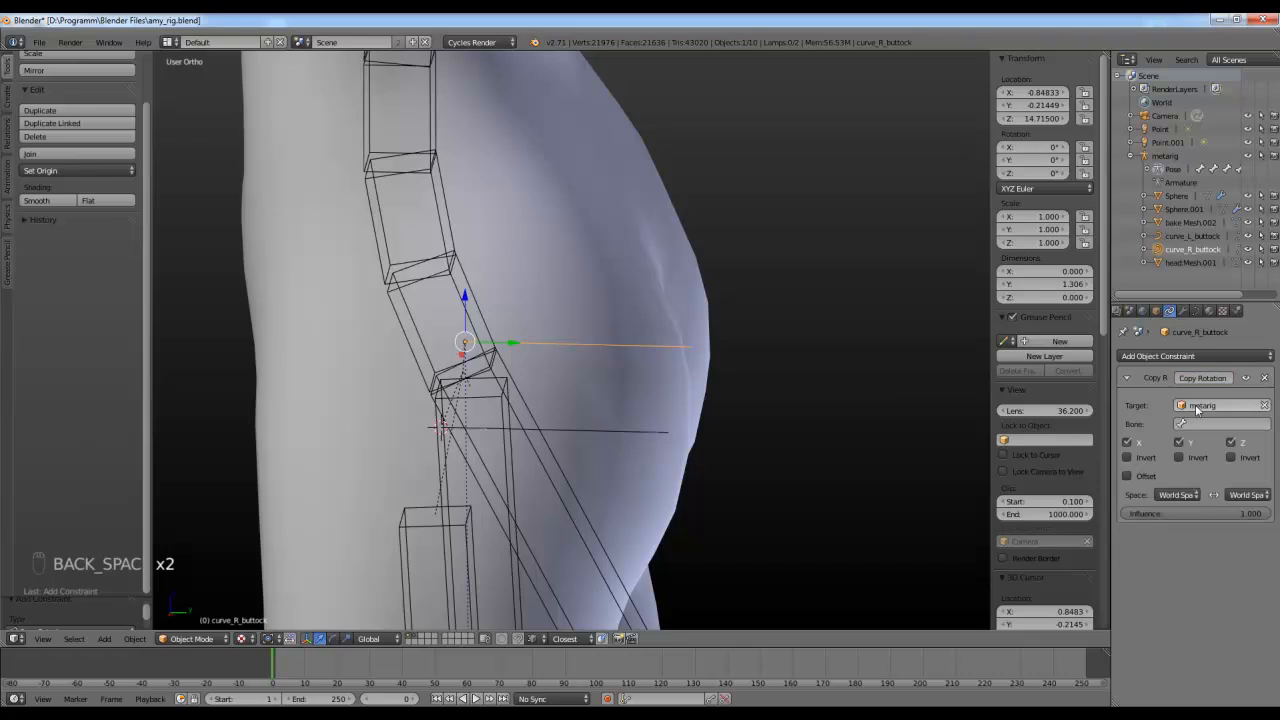
Step: Look up the name of the right thigh bone on the armature
{"action": "left_click", "coordinate": [1205, 425]}
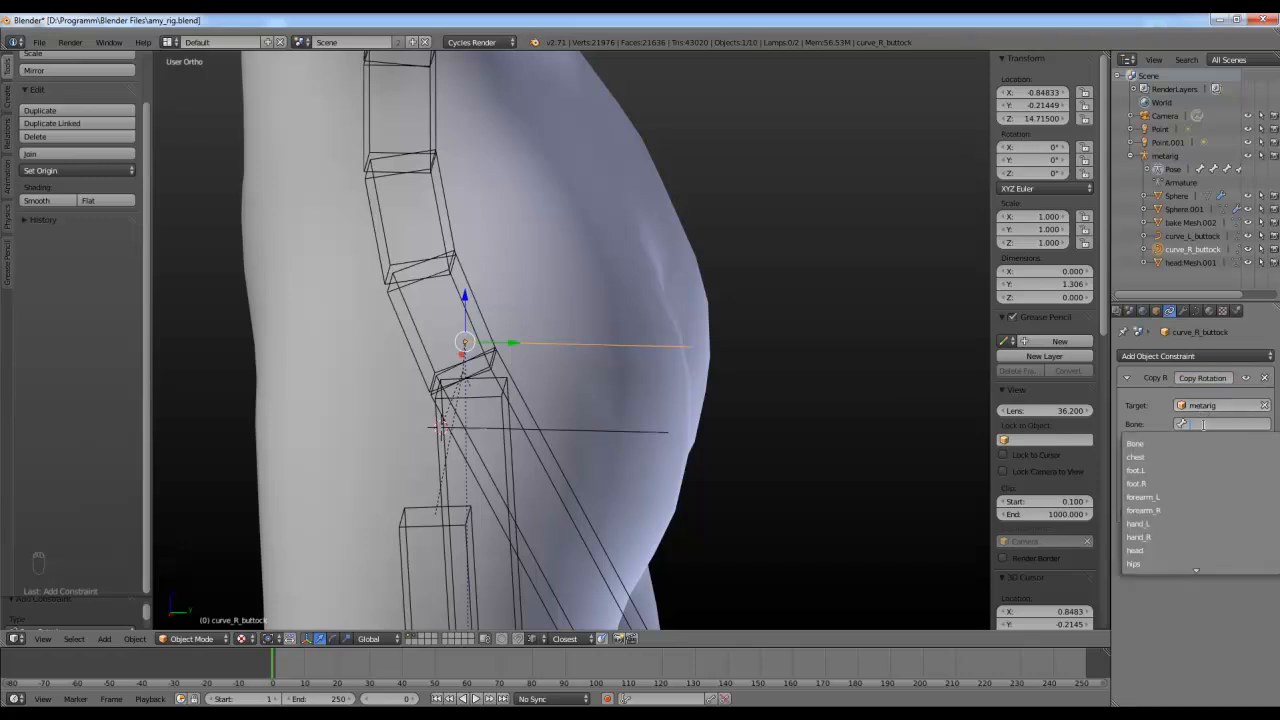
{"action": "left_click", "coordinate": [698, 384]}
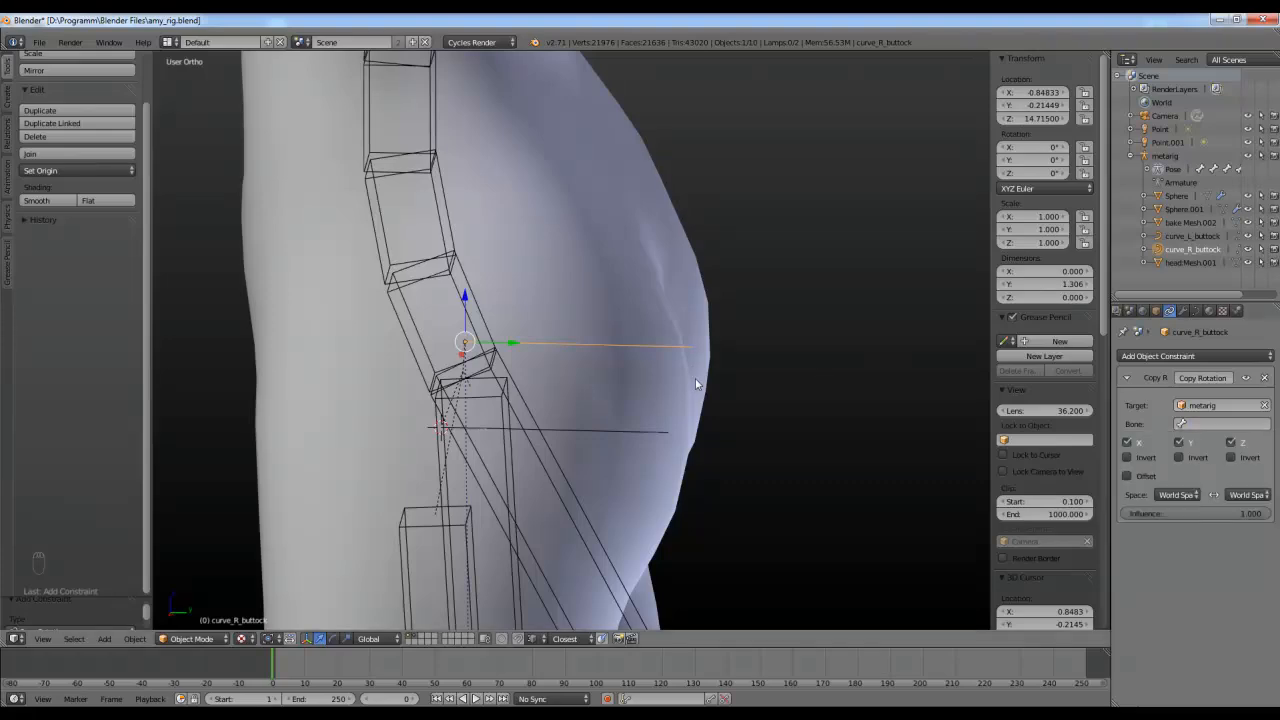
{"action": "middle_click_drag", "start_coordinate": [698, 384], "coordinate": [586, 437]}
{"action": "scroll", "coordinate": [600, 442], "scroll_direction": "down", "scroll_amount": 2}
{"action": "middle_click_drag", "start_coordinate": [692, 478], "coordinate": [668, 448]}
{"action": "right_click", "coordinate": [645, 467]}
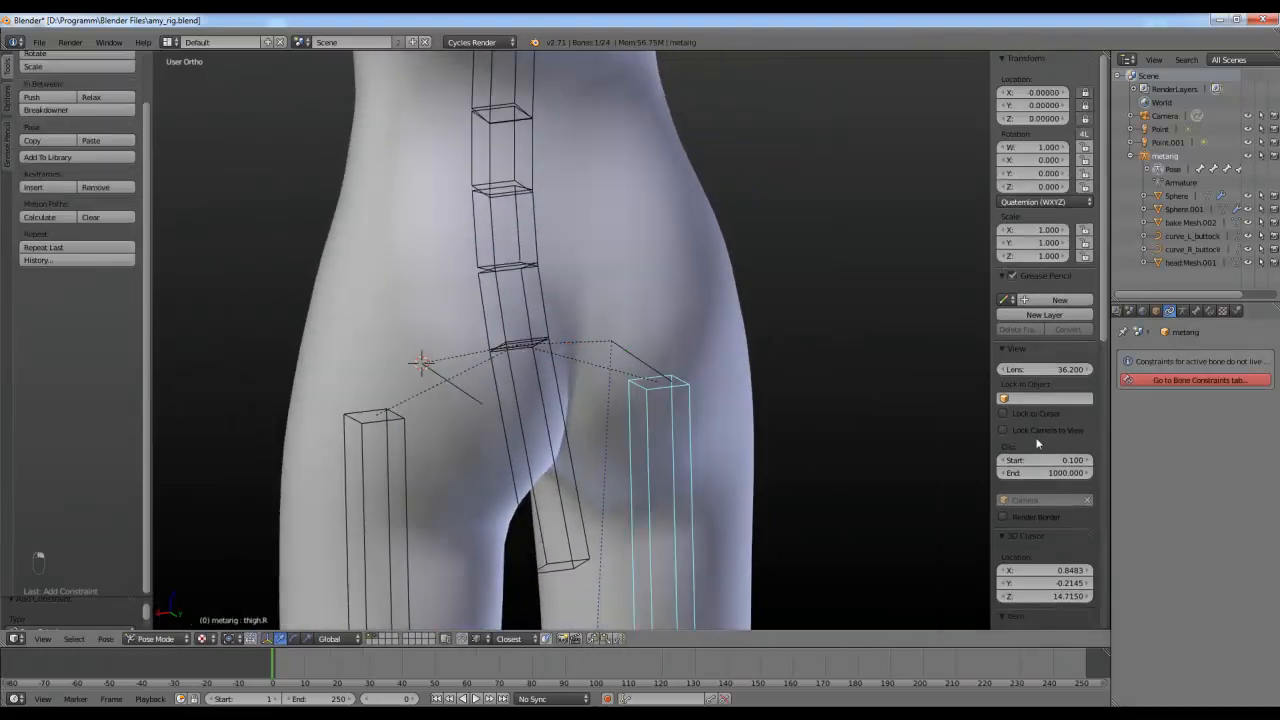
{"action": "scroll", "coordinate": [1038, 575], "scroll_direction": "down", "scroll_amount": 4}
{"action": "middle_click_drag", "start_coordinate": [672, 497], "coordinate": [620, 415]}
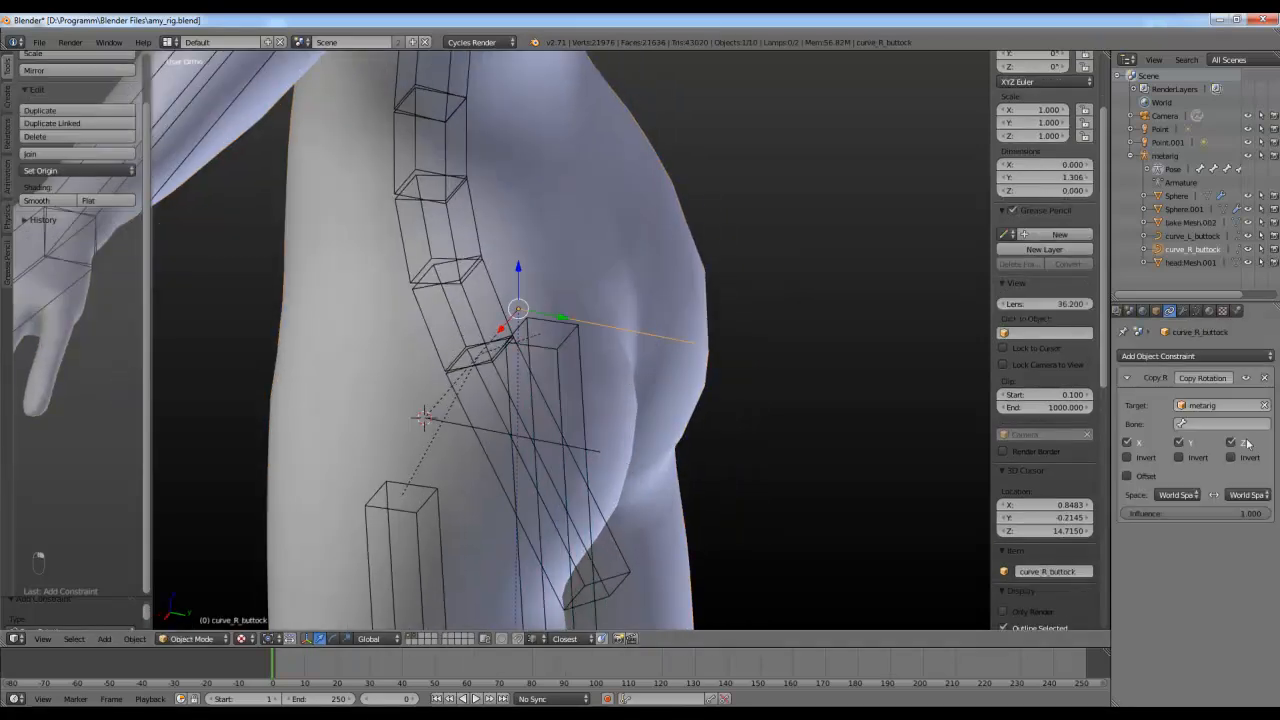
Step: Set the target bone of curve_R_buttock's Copy Rotation constraint to thigh.R
{"action": "left_click", "coordinate": [1226, 424]}
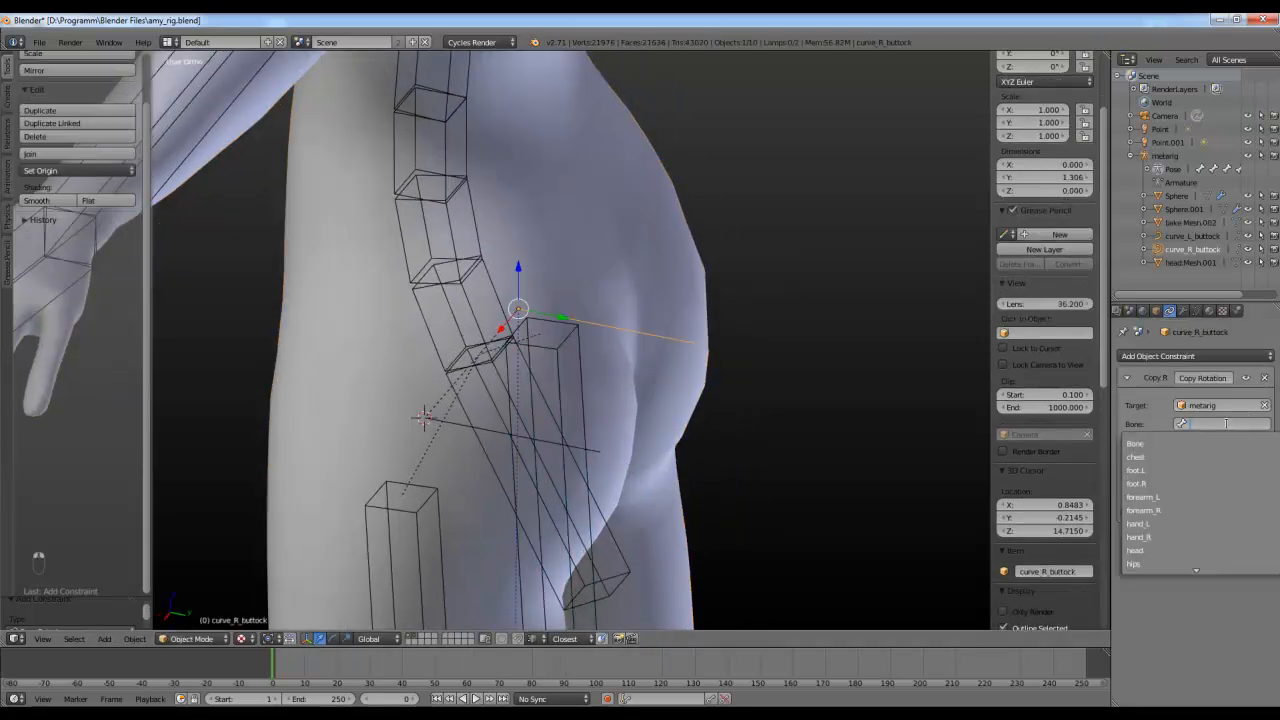
{"action": "key", "text": "Down"}
{"action": "key", "text": "Down"}
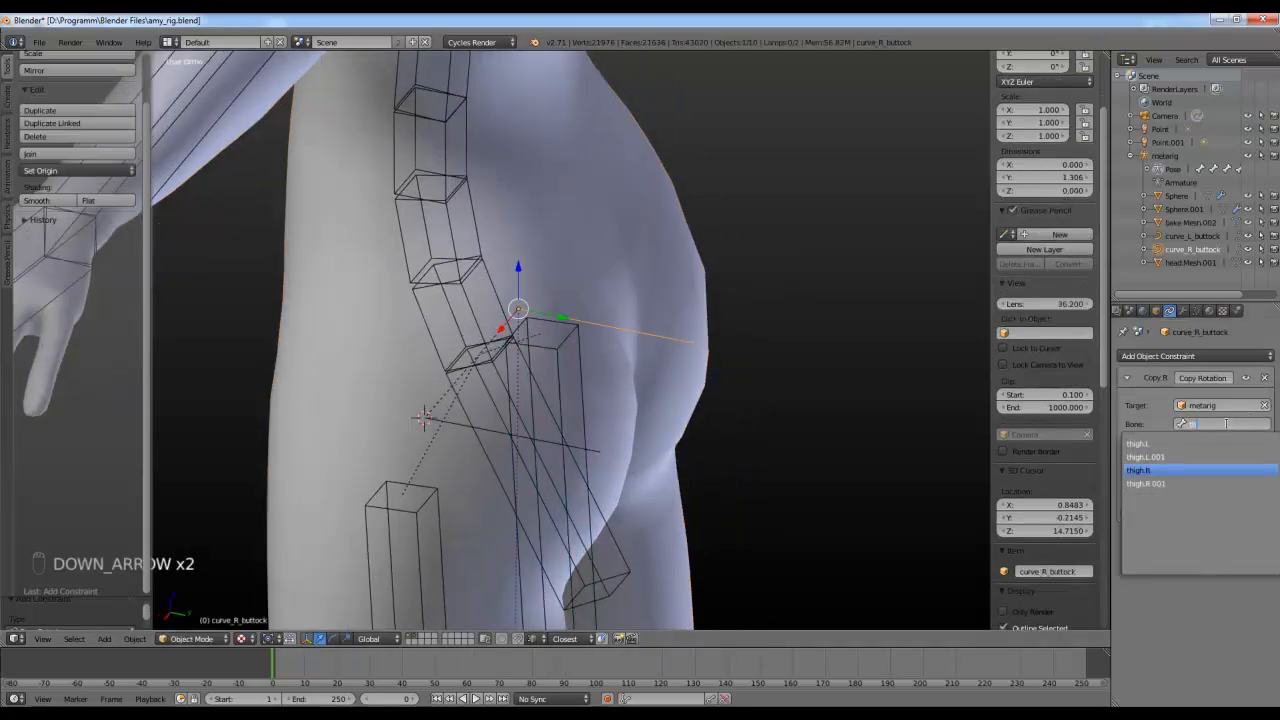
{"action": "left_click", "coordinate": [1180, 470]}
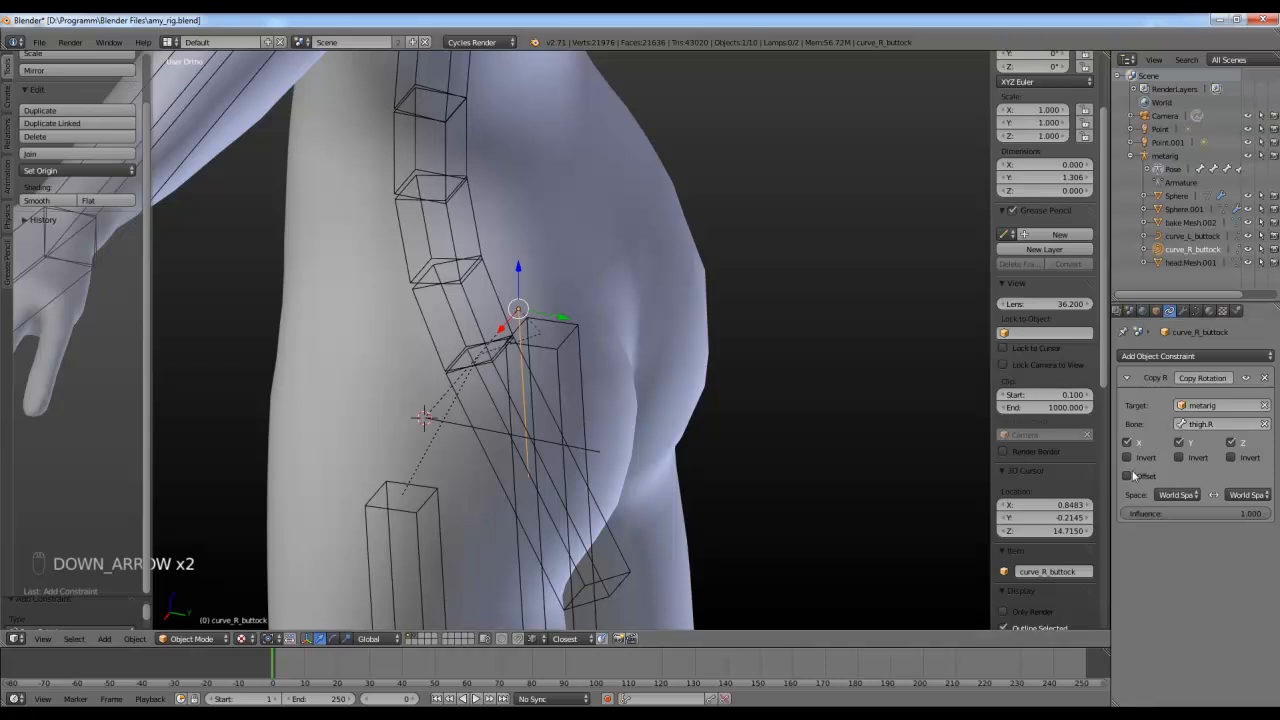
Step: Enable Offset on the Copy Rotation constraint and set both its target and owner space to Local Space
{"action": "middle_click_drag", "start_coordinate": [700, 440], "coordinate": [820, 450]}
{"action": "left_click", "coordinate": [1178, 495]}
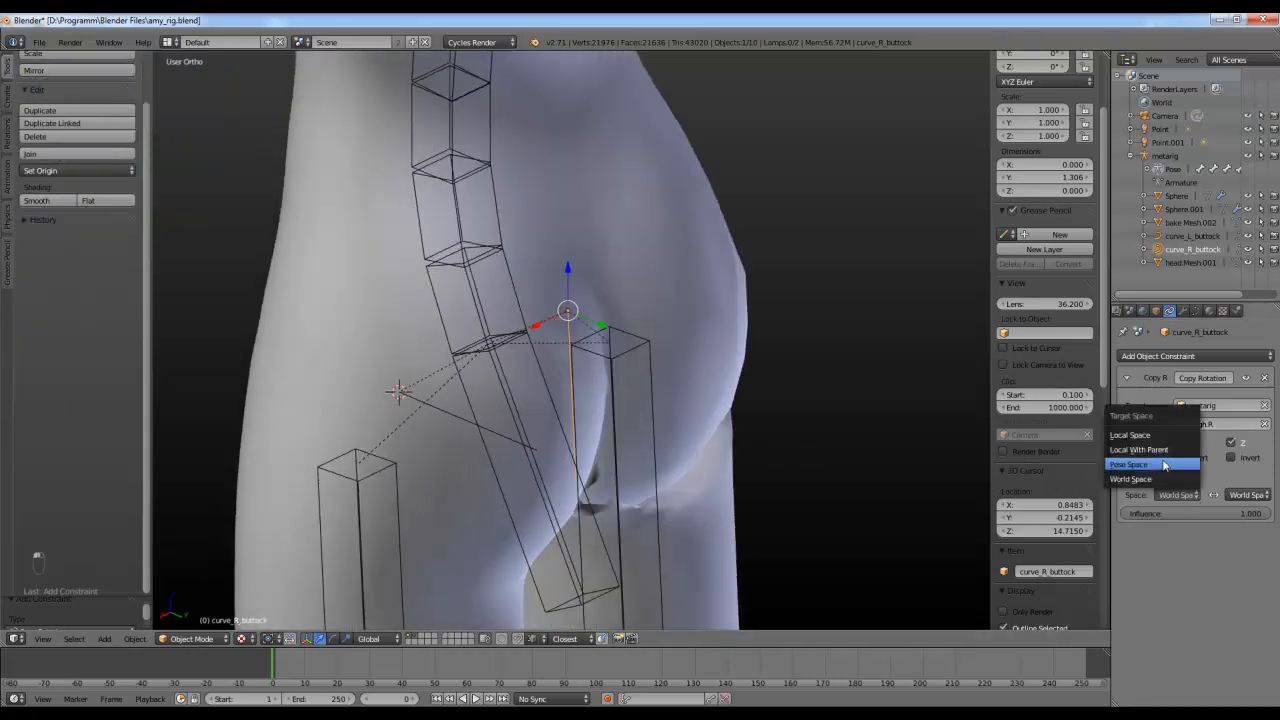
{"action": "left_click", "coordinate": [1148, 436]}
{"action": "left_click", "coordinate": [1245, 495]}
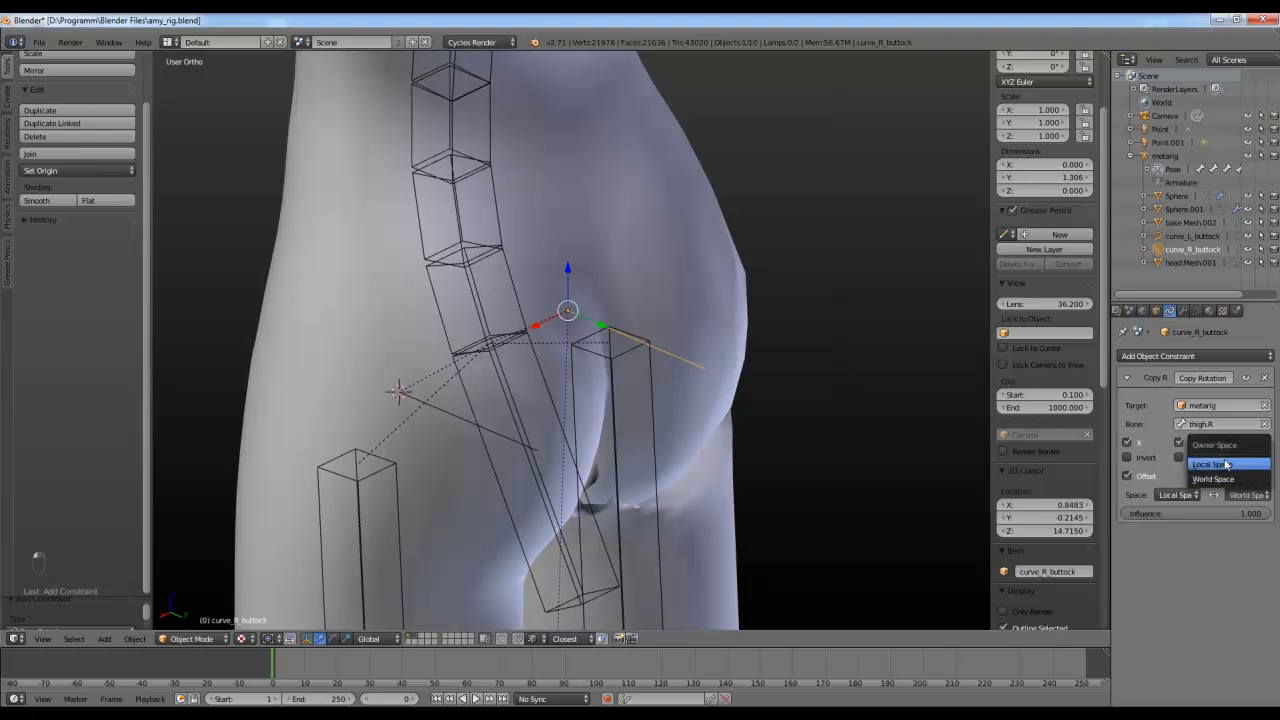
{"action": "left_click", "coordinate": [1227, 465]}
Step: Test the constraint by rotating the right thigh bone, cancel the rotation and reselect curve_R_buttock in Object Mode
{"action": "middle_click_drag", "start_coordinate": [951, 463], "coordinate": [633, 460]}
{"action": "right_click", "coordinate": [617, 477]}
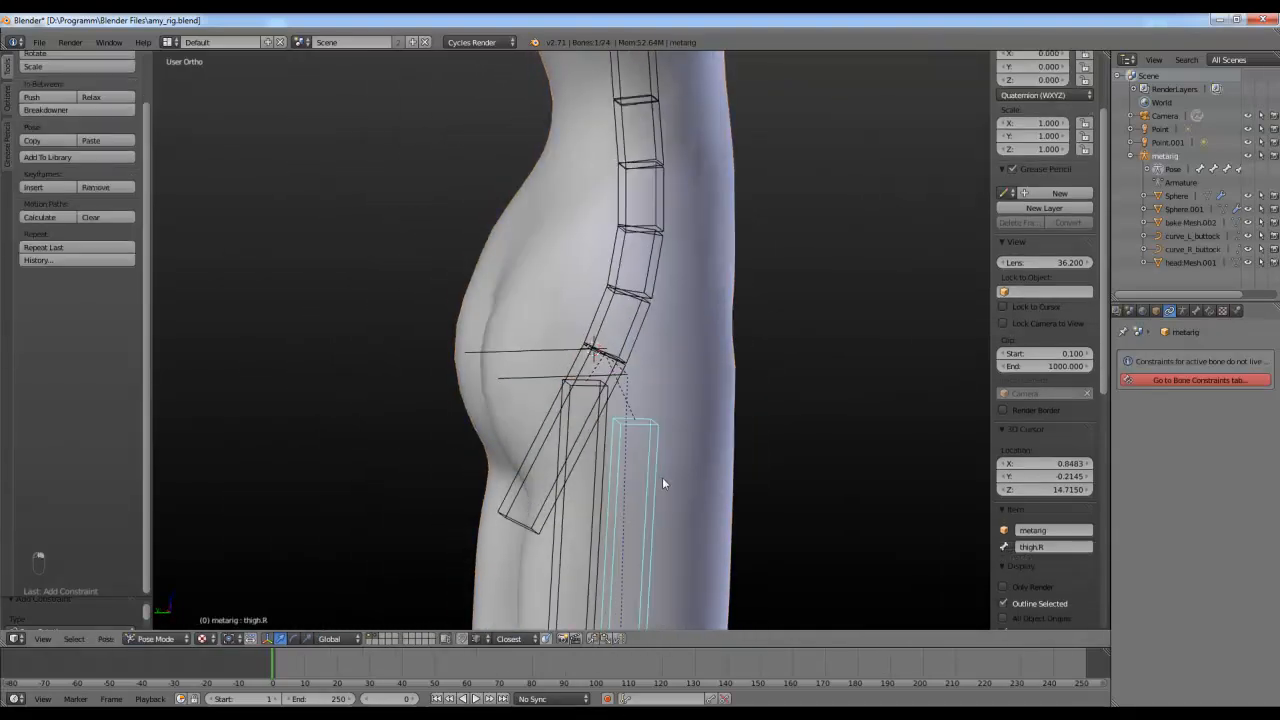
{"action": "key", "text": "r"}
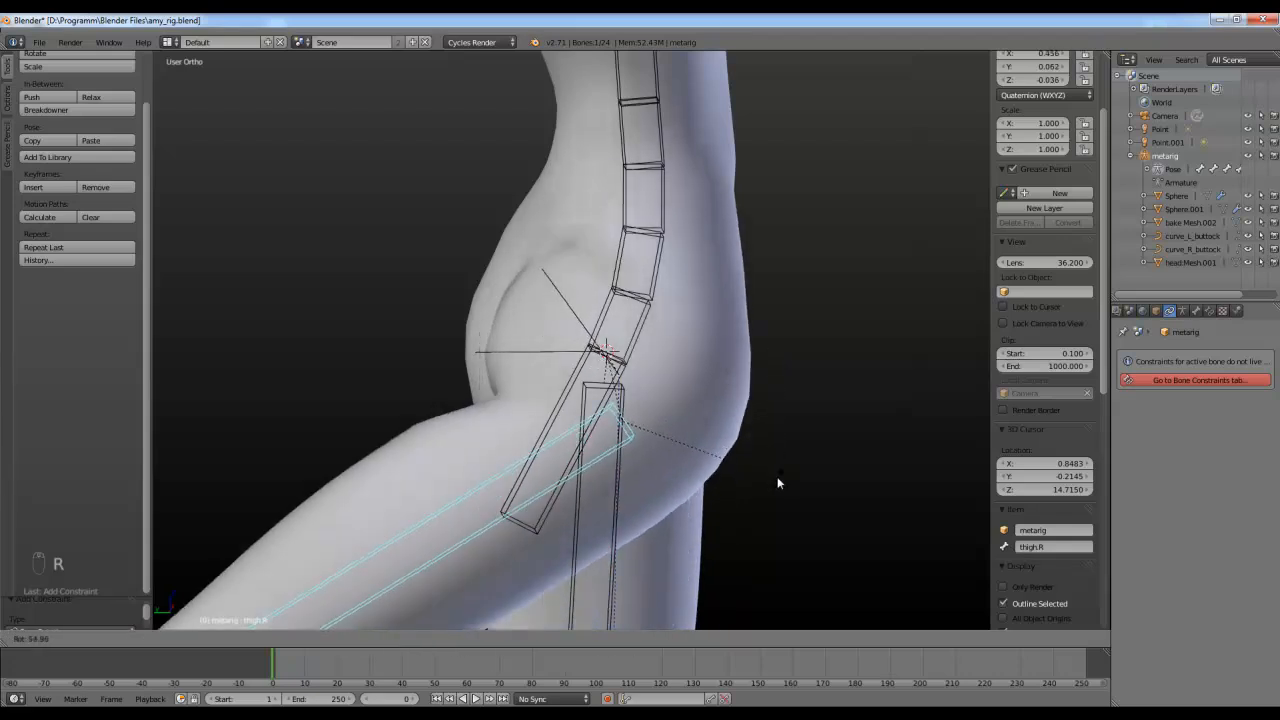
{"action": "right_click", "coordinate": [525, 378]}
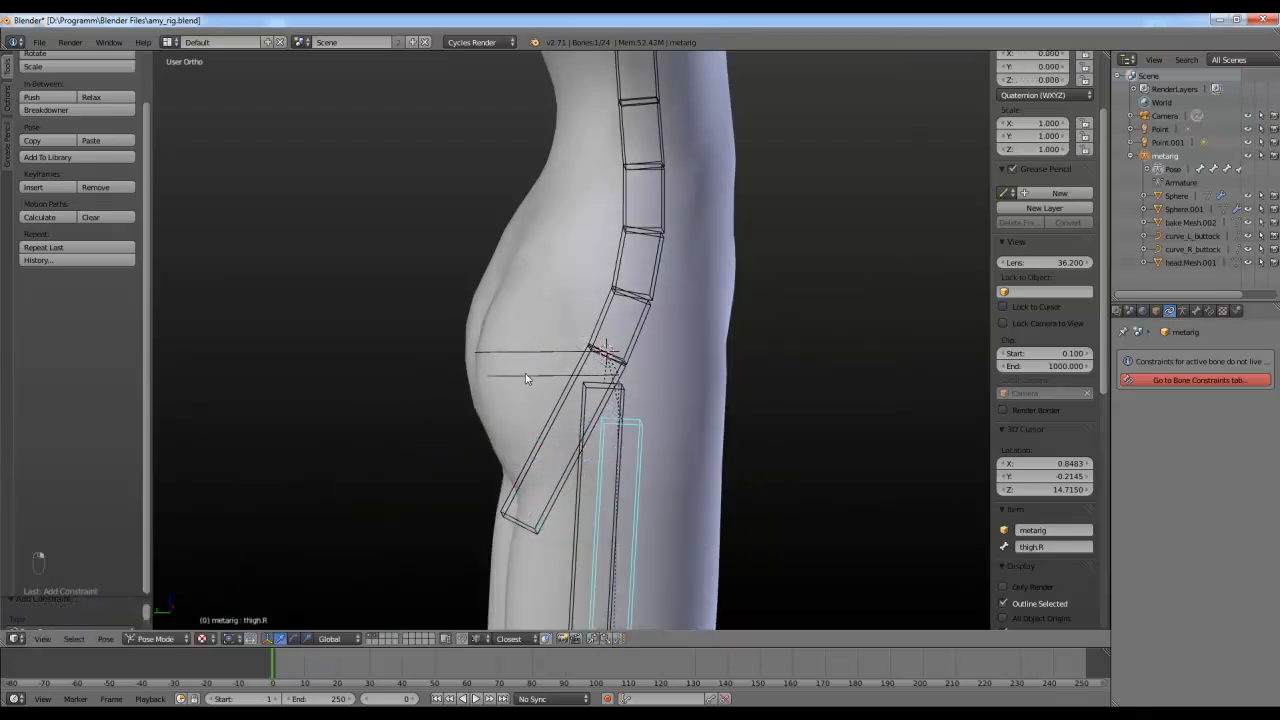
{"action": "key", "text": "ctrl+Tab"}
{"action": "right_click", "coordinate": [527, 376]}
{"action": "middle_click_drag", "start_coordinate": [542, 383], "coordinate": [503, 380]}
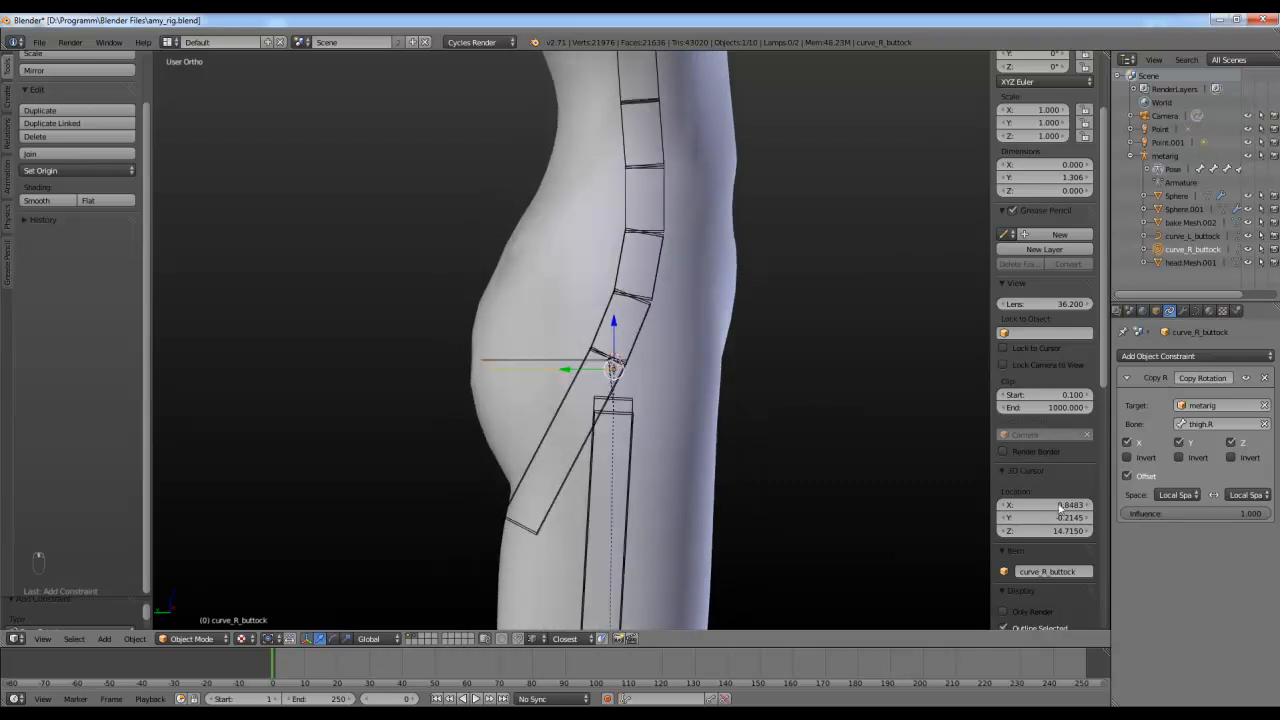
{"action": "scroll", "coordinate": [548, 385], "scroll_direction": "down", "scroll_amount": 1}
Step: Repeat the right thigh rotation test without keeping it, and set the Copy Rotation influence on curve_R_buttock to 0.5
{"action": "right_click", "coordinate": [619, 444]}
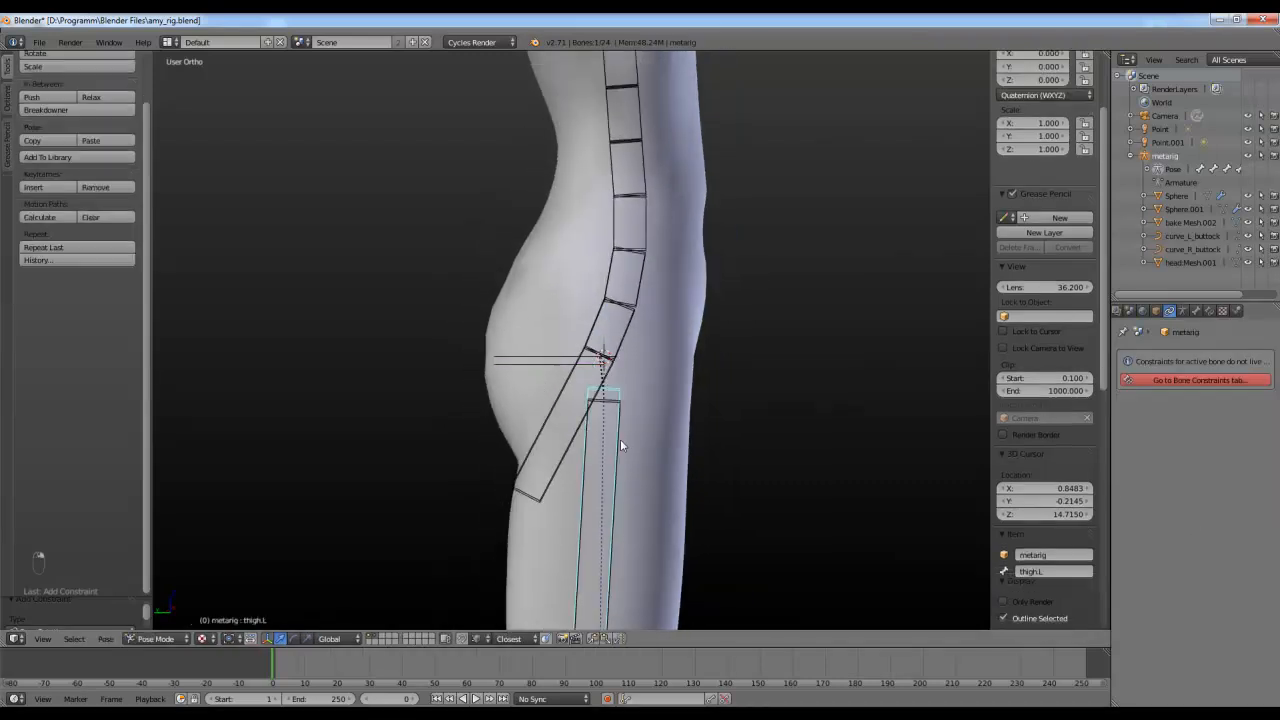
{"action": "right_click", "coordinate": [618, 441]}
{"action": "key", "text": "r"}
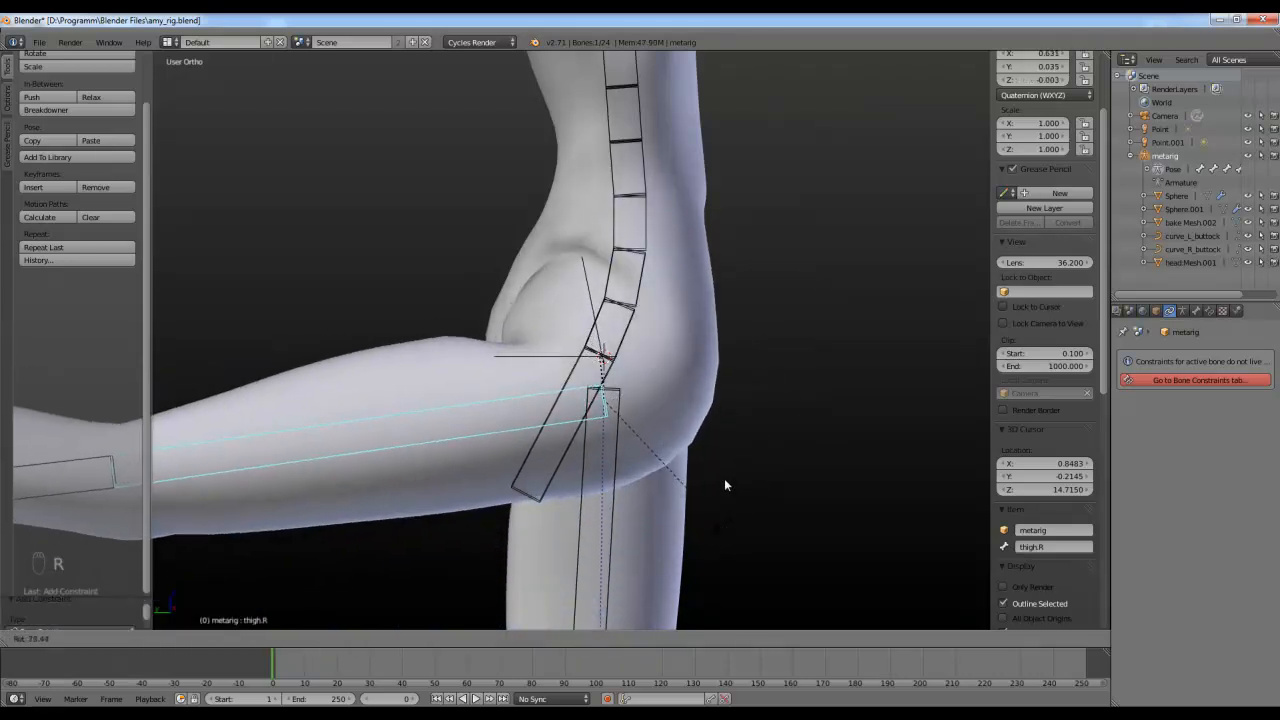
{"action": "key", "text": "Escape"}
{"action": "key", "text": "ctrl+z"}
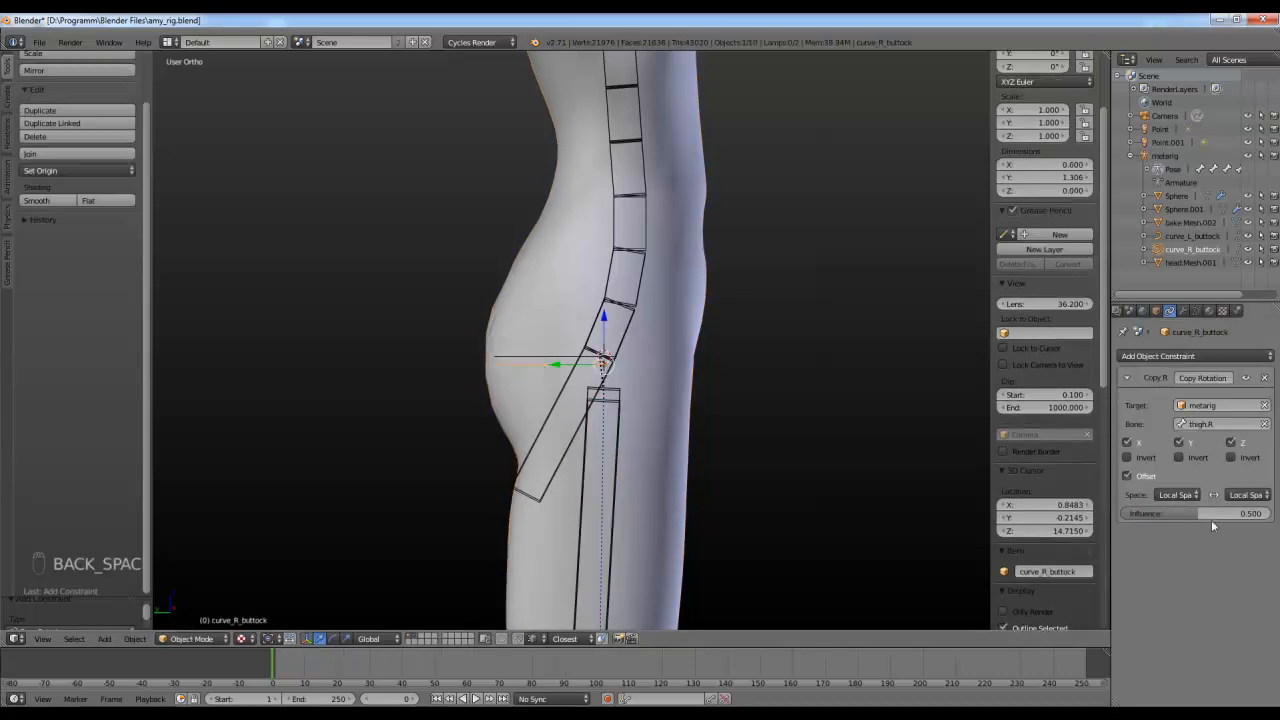
Step: Test the half-influence constraint by rotating the thigh.R bone forward about the global X axis, and clear its rotation
{"action": "right_click", "coordinate": [590, 462]}
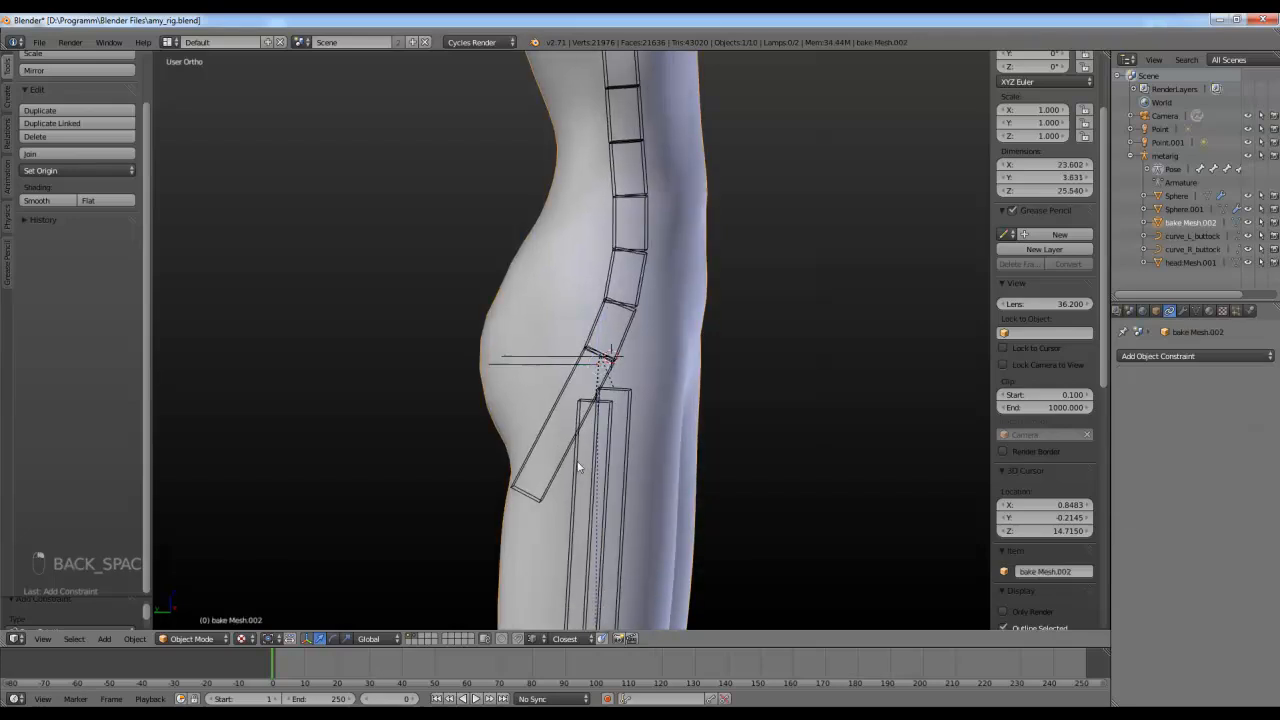
{"action": "key", "text": "r"}
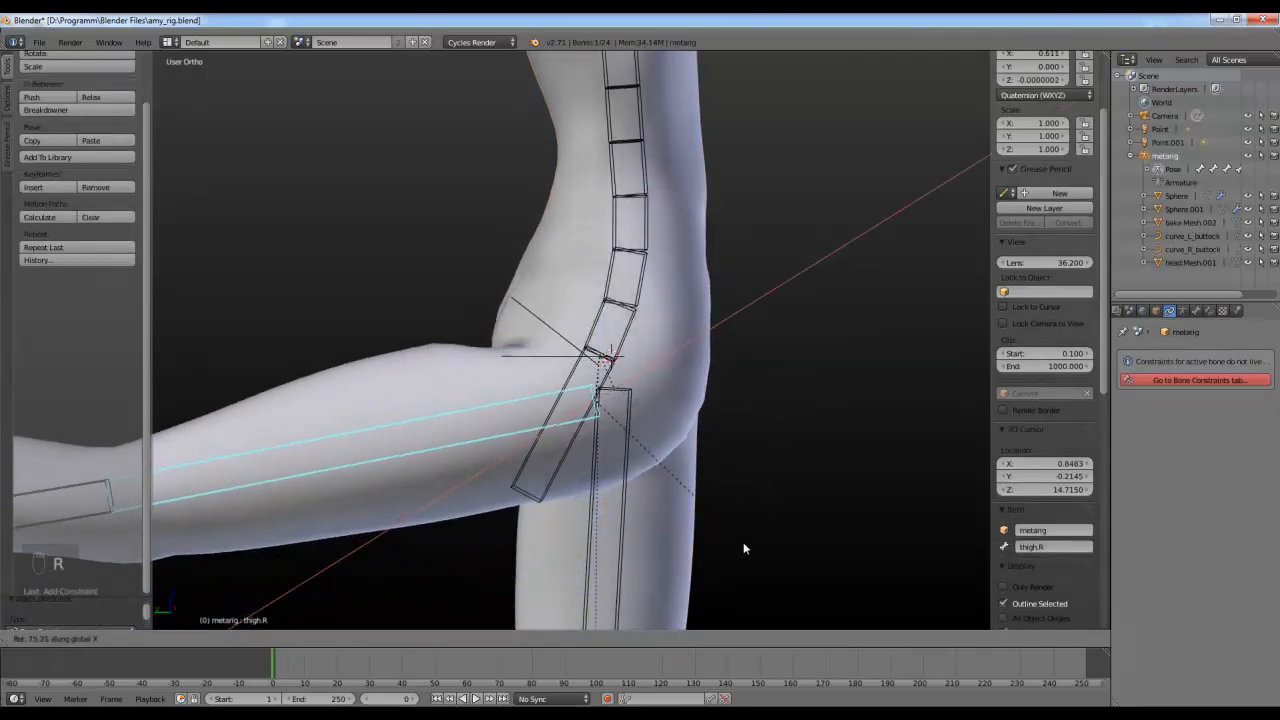
{"action": "left_click", "coordinate": [709, 560]}
{"action": "middle_click_drag", "start_coordinate": [709, 560], "coordinate": [758, 570]}
{"action": "scroll", "coordinate": [708, 483], "scroll_direction": "down", "scroll_amount": 2}
{"action": "key", "text": "alt+r"}
Step: Play the animation while swinging the thigh.R bone to test the buttock jiggle, cancel the rotation and stop playback
{"action": "key", "text": "alt+a"}
{"action": "middle_click_drag", "start_coordinate": [640, 490], "coordinate": [592, 470]}
{"action": "key", "text": "r"}
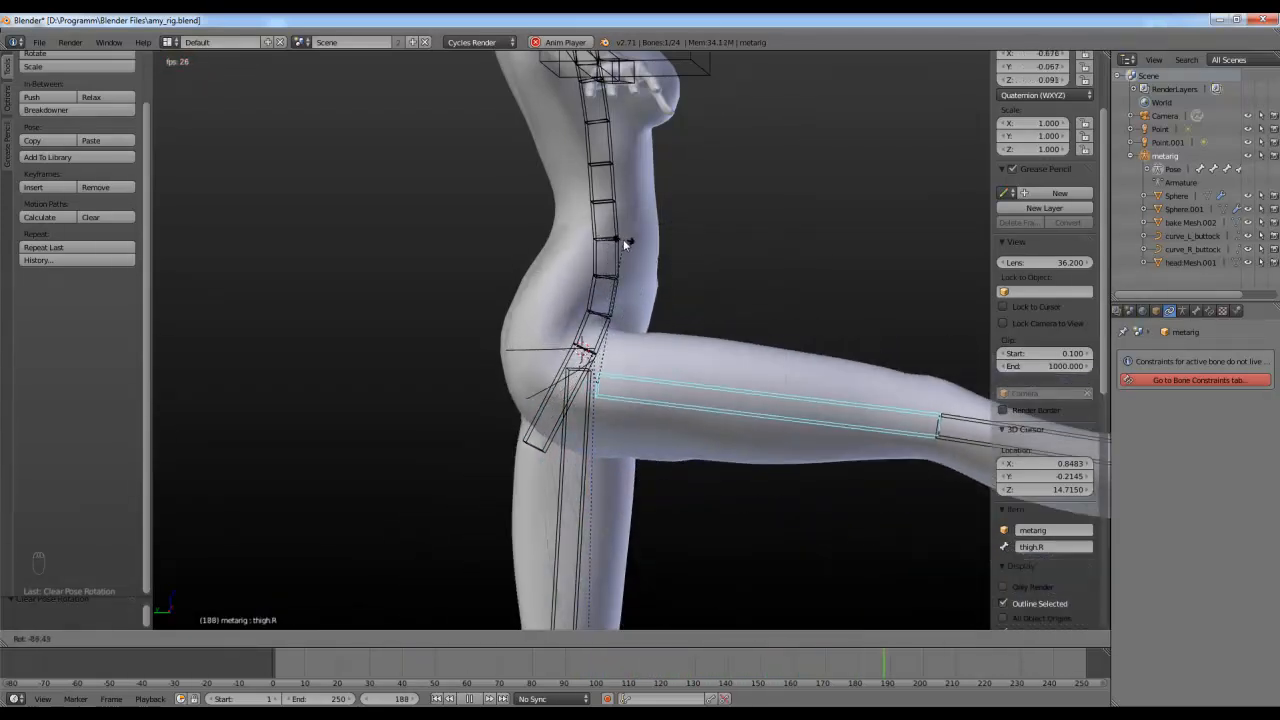
{"action": "right_click", "coordinate": [631, 300]}
{"action": "middle_click_drag", "start_coordinate": [631, 300], "coordinate": [699, 439]}
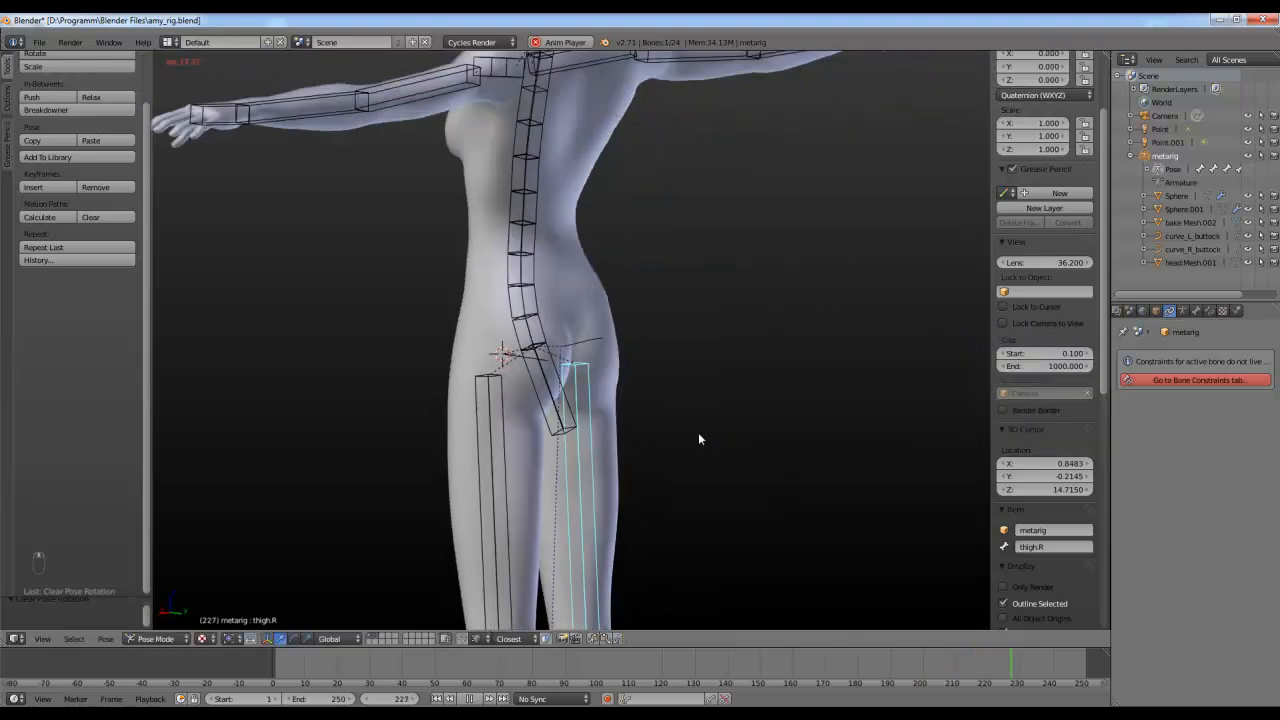
{"action": "key", "text": "alt+a"}
Step: Select curve_L_buttock in Object Mode and deselect everything
{"action": "scroll", "coordinate": [530, 400], "scroll_direction": "up", "scroll_amount": 3}
{"action": "middle_click_drag", "start_coordinate": [514, 393], "coordinate": [594, 466]}
{"action": "right_click", "coordinate": [489, 383]}
{"action": "scroll", "coordinate": [597, 352], "scroll_direction": "down", "scroll_amount": 6}
{"action": "middle_click_drag", "start_coordinate": [595, 394], "coordinate": [555, 395]}
{"action": "key", "text": "a"}
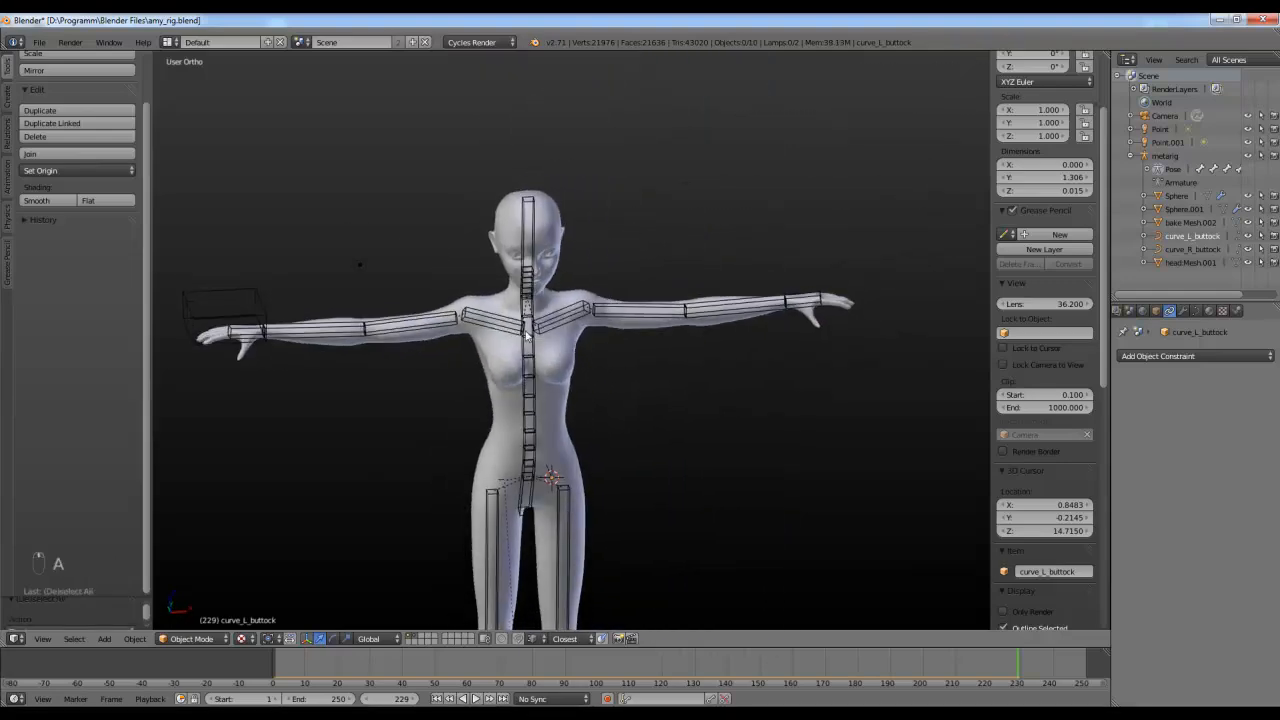
Step: Select the armature's head bone, tilt it sideways to test its deformation, and cancel the rotation
{"action": "scroll", "coordinate": [555, 381], "scroll_direction": "up", "scroll_amount": 6}
{"action": "scroll", "coordinate": [565, 395], "scroll_direction": "up", "scroll_amount": 2}
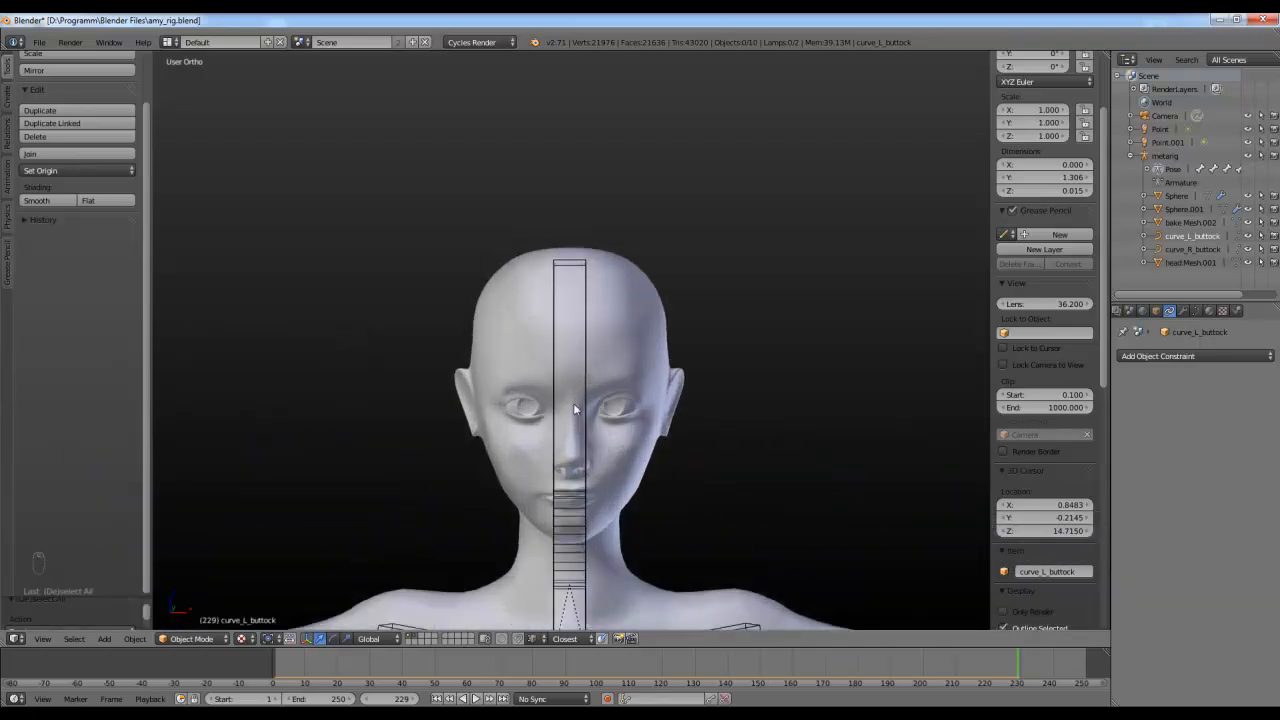
{"action": "scroll", "coordinate": [570, 402], "scroll_direction": "down", "scroll_amount": 2}
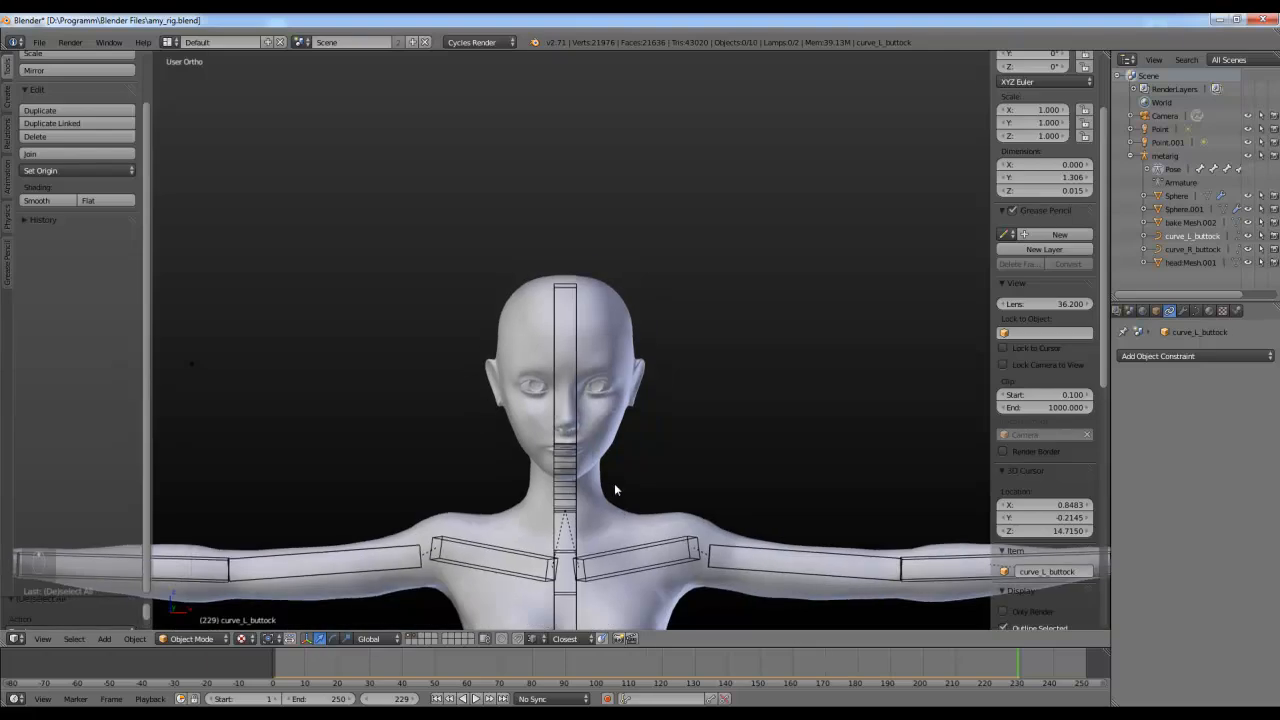
{"action": "scroll", "coordinate": [612, 485], "scroll_direction": "up", "scroll_amount": 3}
{"action": "right_click", "coordinate": [588, 447]}
{"action": "key", "text": "r"}
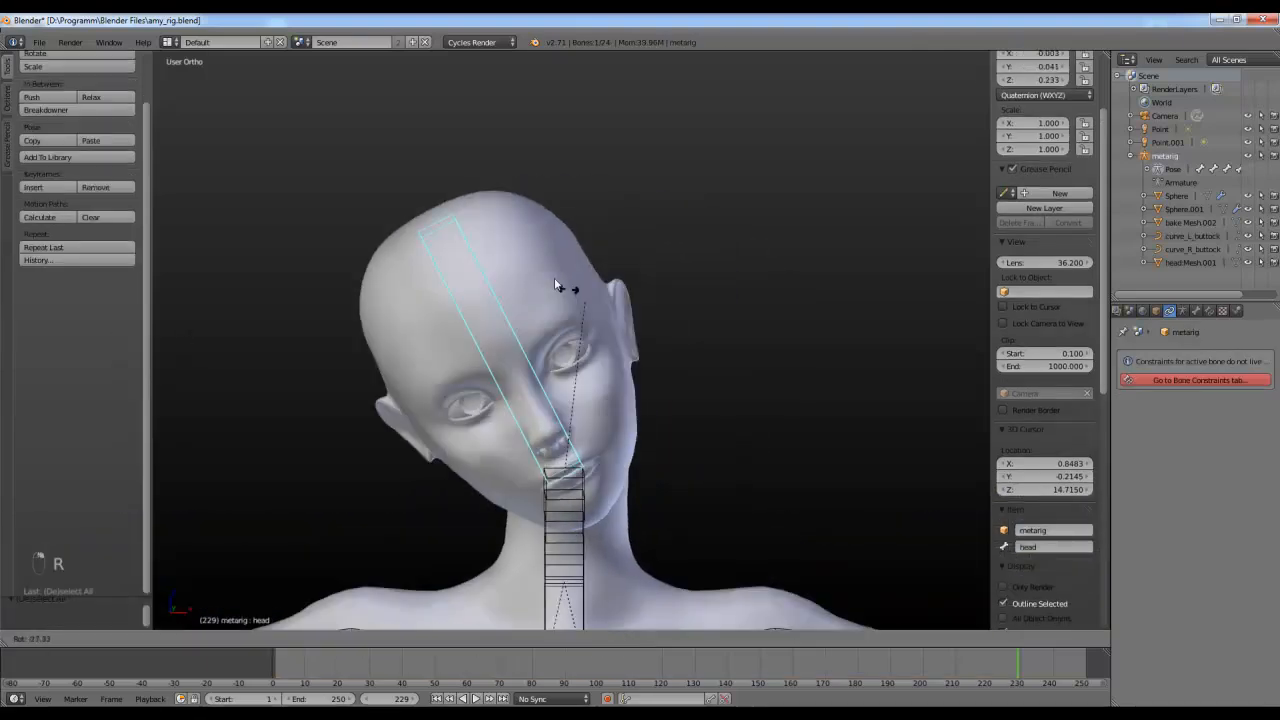
{"action": "right_click", "coordinate": [553, 277]}
Step: Test the neck bone's deformation by rotating it, cancel the rotation and deselect all bones
{"action": "right_click", "coordinate": [552, 506]}
{"action": "scroll", "coordinate": [552, 506], "scroll_direction": "down", "scroll_amount": 2}
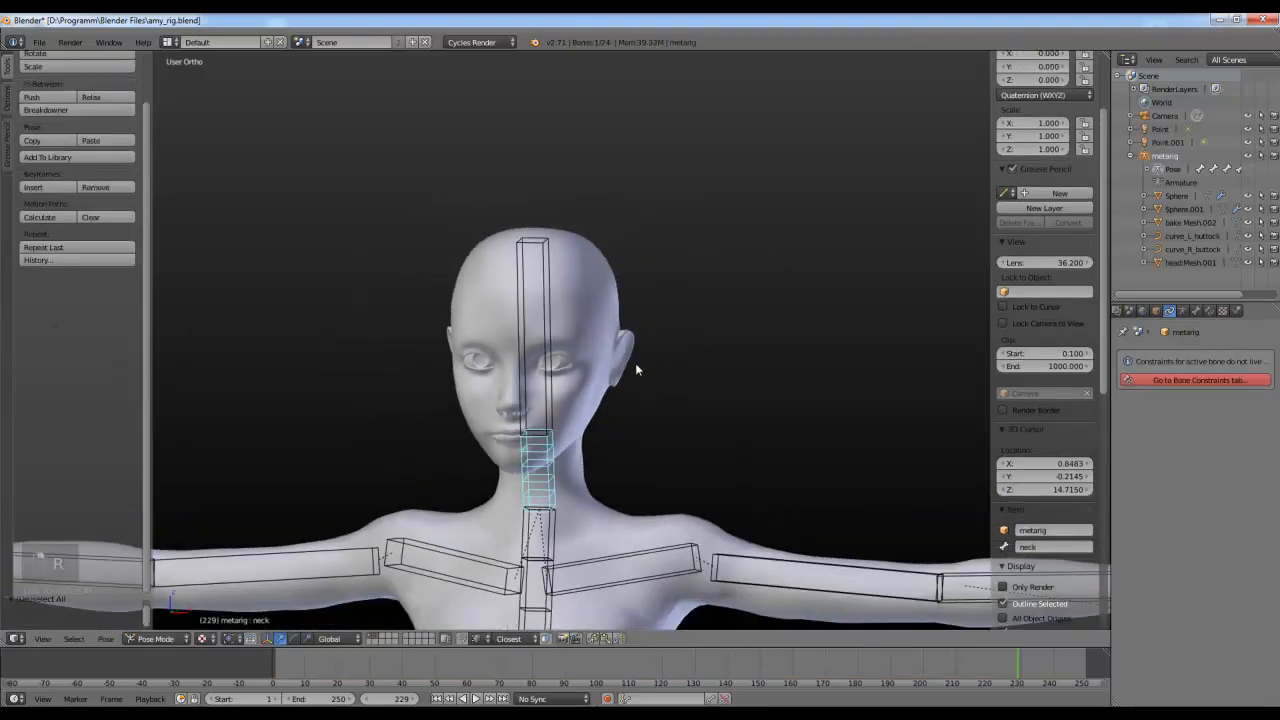
{"action": "scroll", "coordinate": [641, 302], "scroll_direction": "up", "scroll_amount": 2}
{"action": "key", "text": "r"}
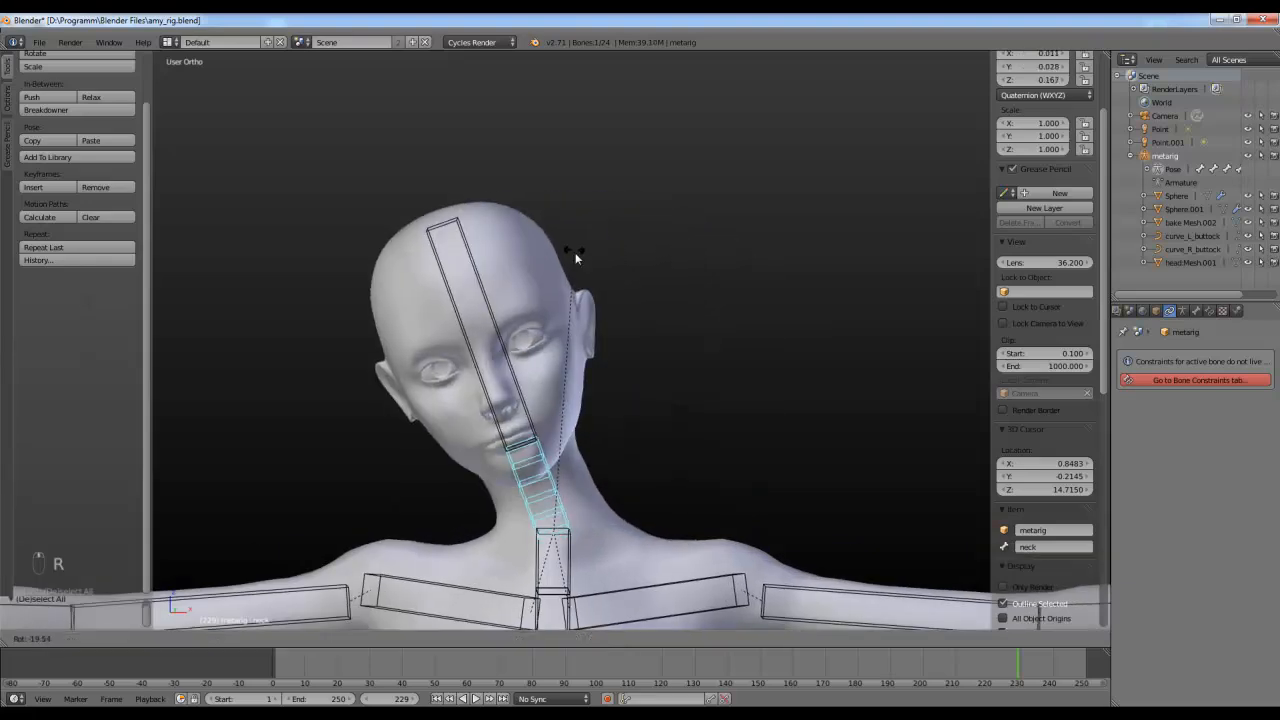
{"action": "key", "text": "r"}
{"action": "right_click", "coordinate": [673, 361]}
{"action": "key", "text": "a"}
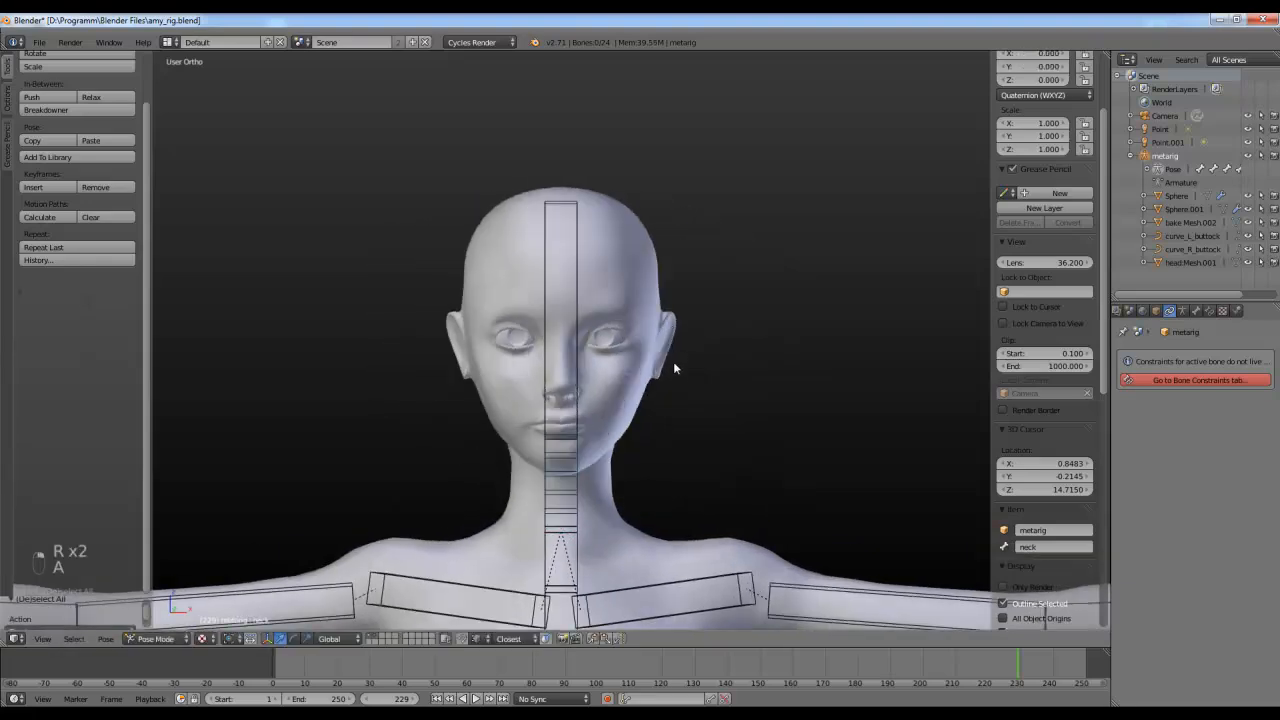
Step: Test the shoulder_L bone by rotating it, cancel the rotation and clear the selection
{"action": "scroll", "coordinate": [673, 361], "scroll_direction": "down", "scroll_amount": 2}
{"action": "middle_click_drag", "start_coordinate": [673, 361], "coordinate": [608, 384]}
{"action": "scroll", "coordinate": [605, 398], "scroll_direction": "up", "scroll_amount": 3}
{"action": "scroll", "coordinate": [547, 502], "scroll_direction": "down", "scroll_amount": 3}
{"action": "middle_click_drag", "start_coordinate": [555, 482], "coordinate": [662, 442], "text": "shift"}
{"action": "right_click", "coordinate": [680, 433]}
{"action": "key", "text": "r"}
{"action": "right_click", "coordinate": [749, 447]}
{"action": "key", "text": "a"}
{"action": "scroll", "coordinate": [723, 279], "scroll_direction": "down", "scroll_amount": 3}
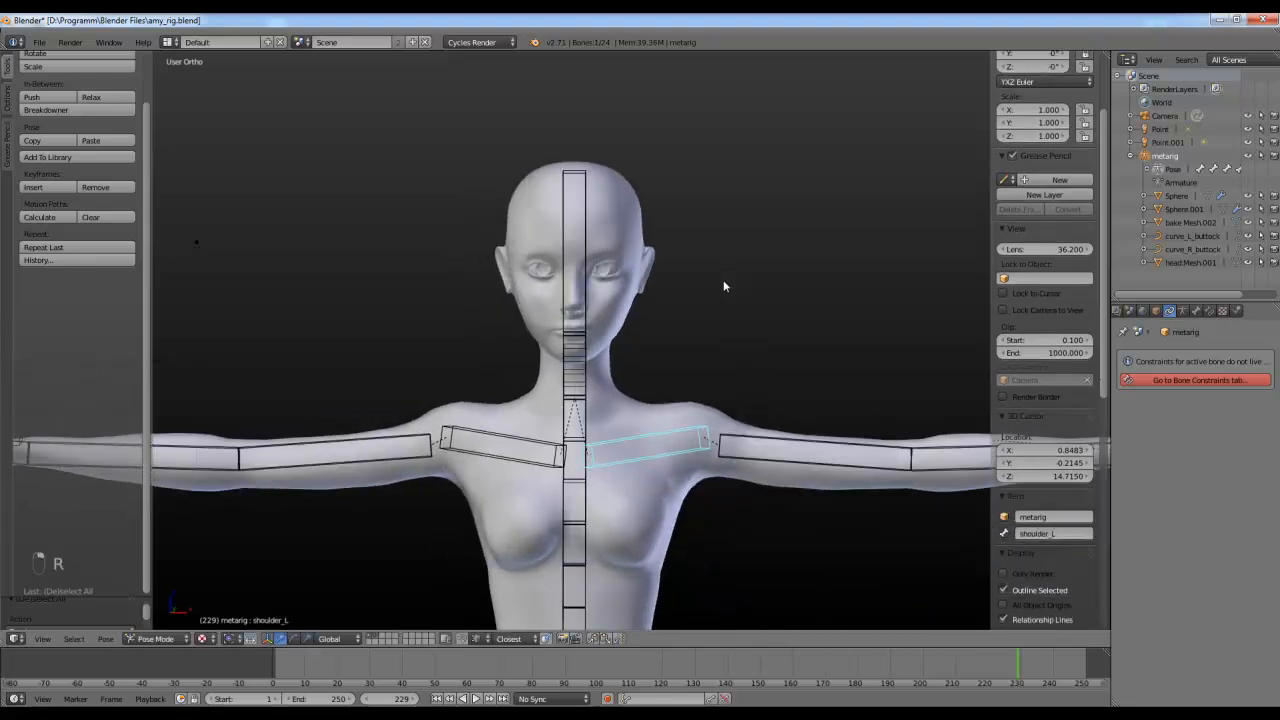
Step: Test the shoulder_R bone by rotating it without keeping the rotation, and deselect all bones
{"action": "right_click", "coordinate": [573, 424]}
{"action": "middle_click_drag", "start_coordinate": [573, 426], "coordinate": [710, 377]}
{"action": "key", "text": "a"}
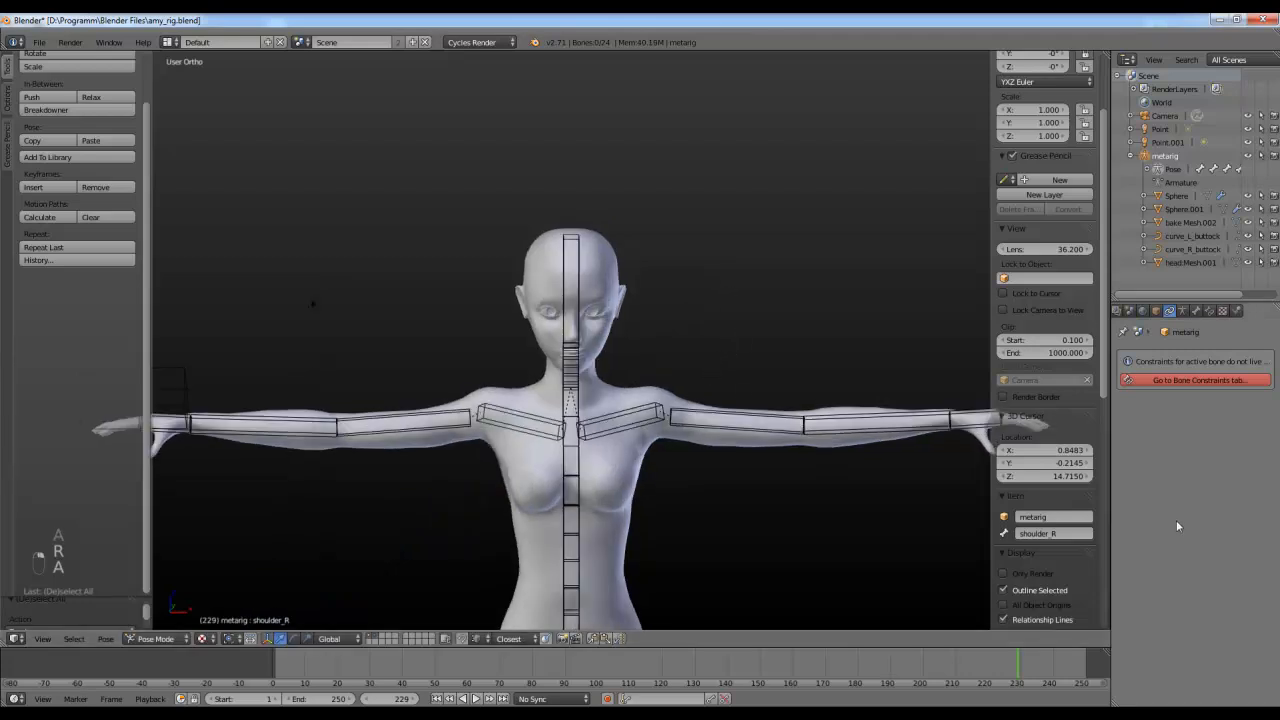